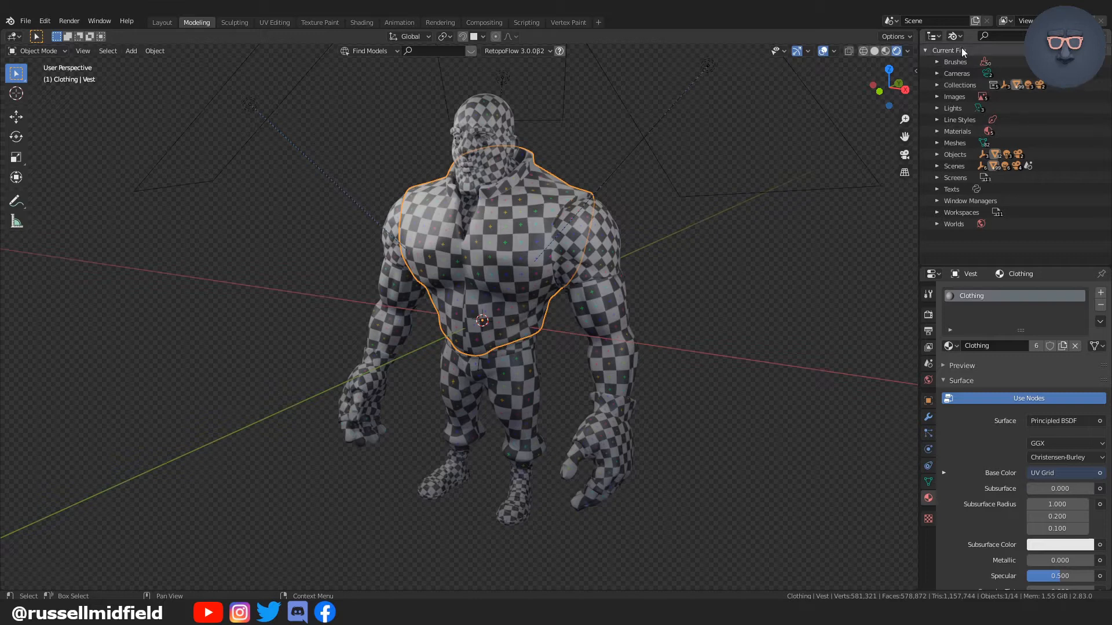
- Switch the outliner to Blender File display mode, expand the materials and delete the Briefs material
left_click(956, 36)
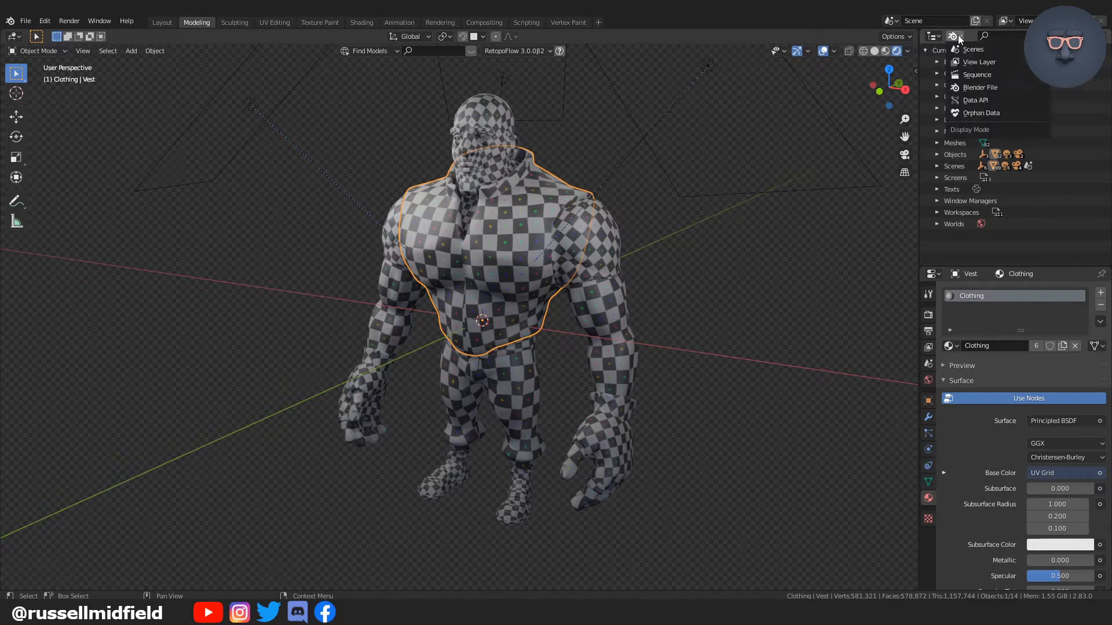
left_click(998, 88)
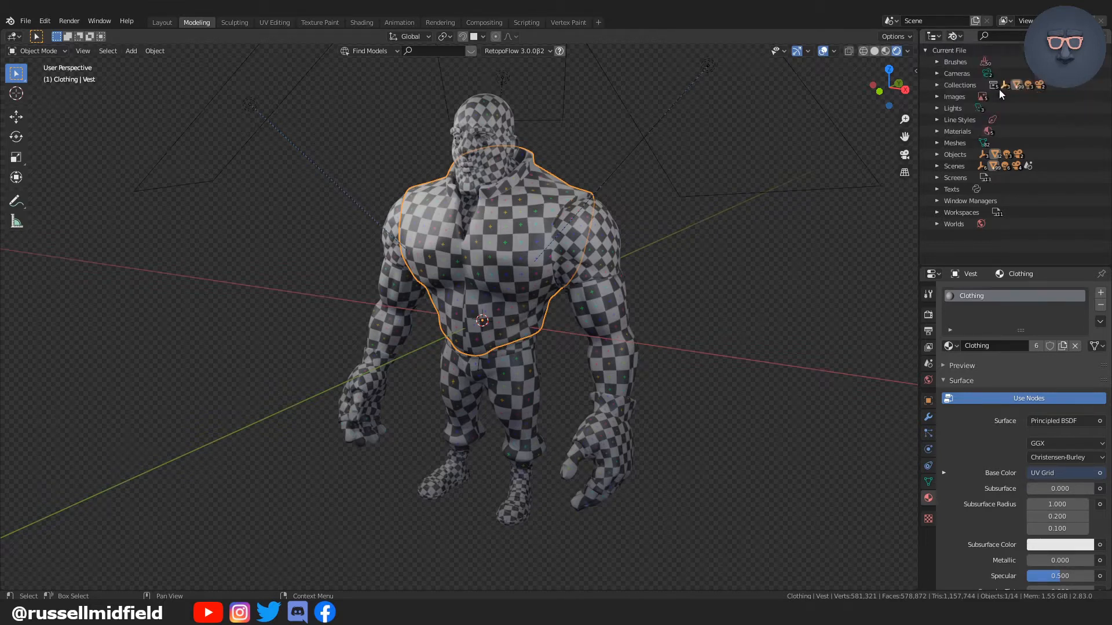
left_click(937, 131)
left_click(983, 145)
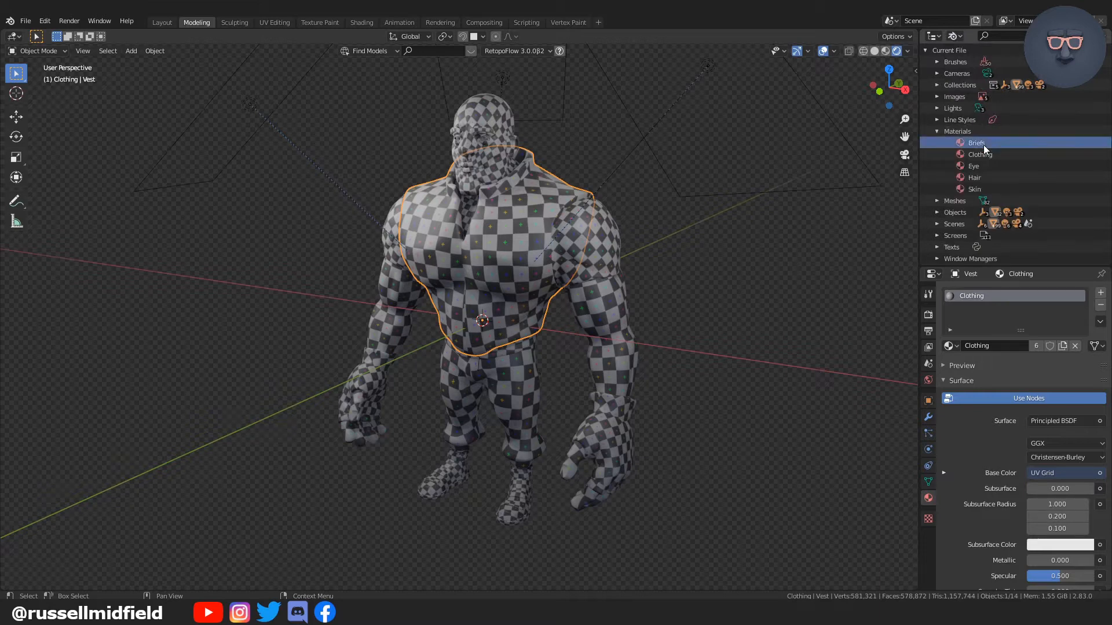
right_click(983, 145)
left_click(983, 144)
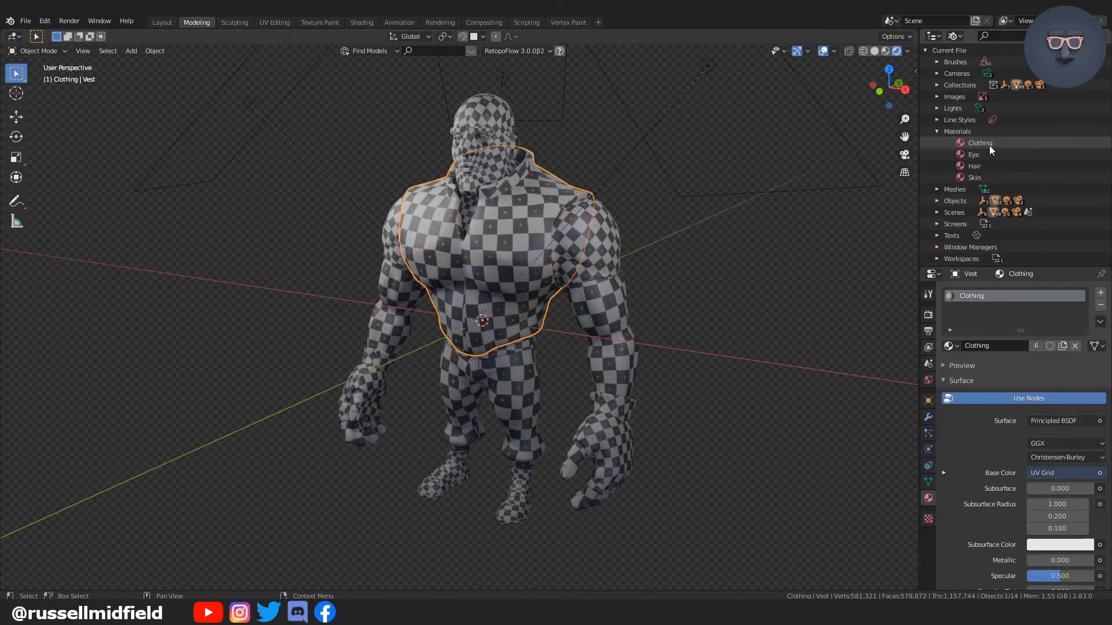
- Delete the Eye, Hair and Skin materials from the file data
left_click(991, 155)
left_click(988, 173, "shift")
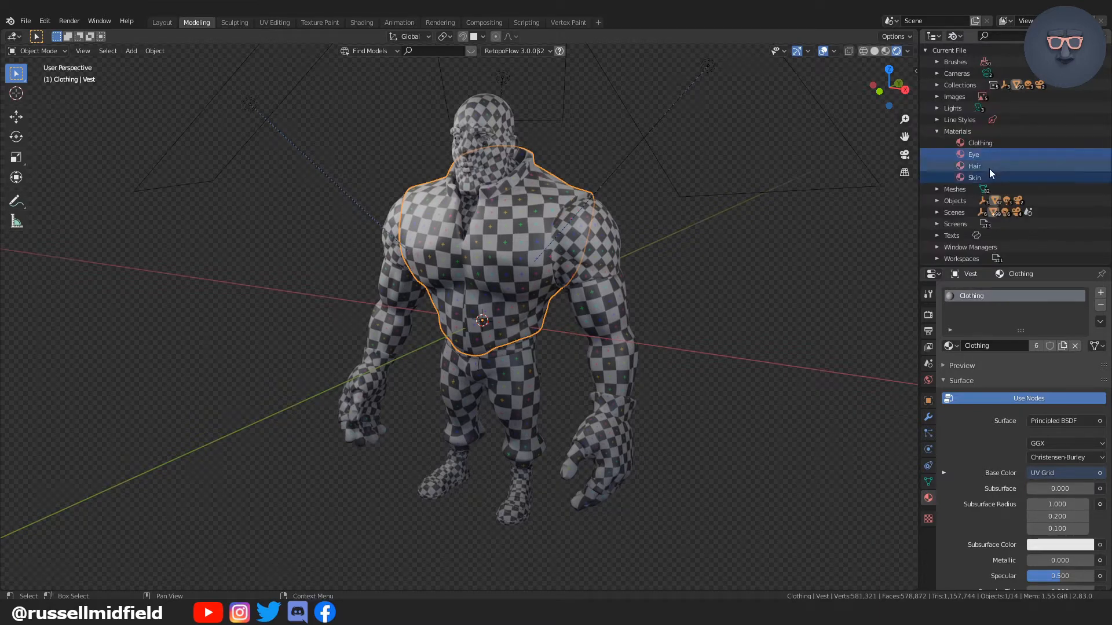
right_click(993, 167)
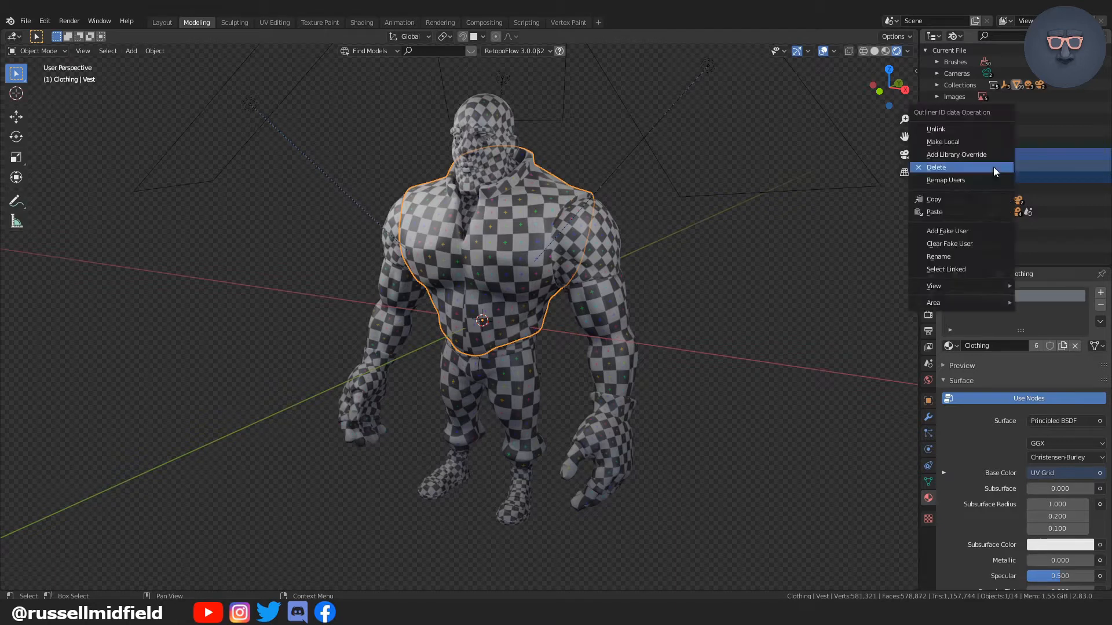
left_click(993, 166)
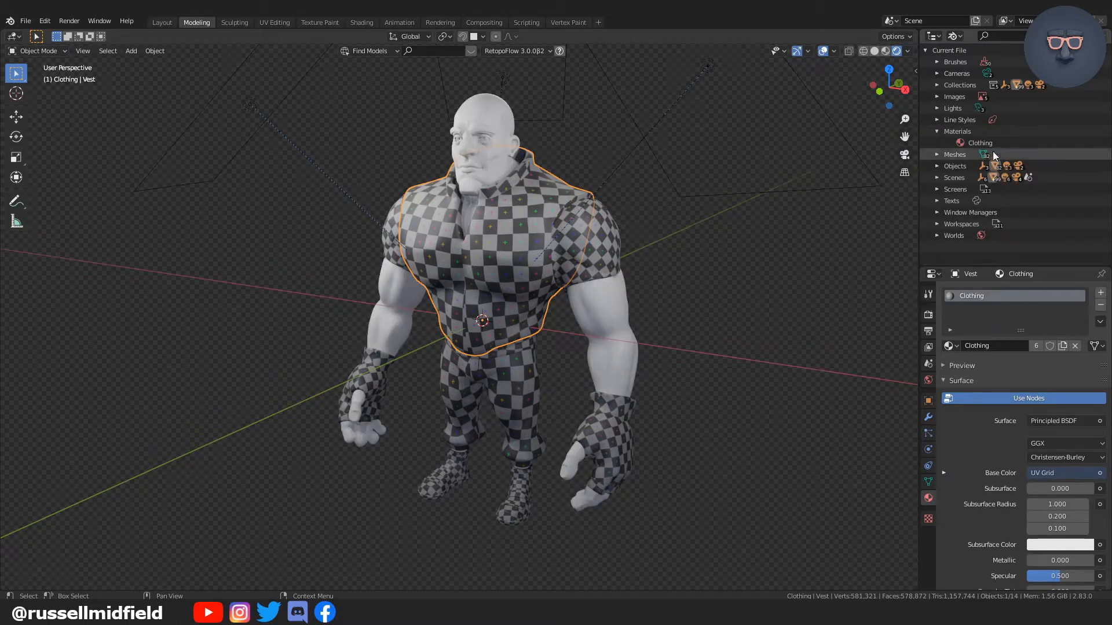
- Rename the Clothing material to Character and return the outliner to View Layer display mode
left_click(992, 142)
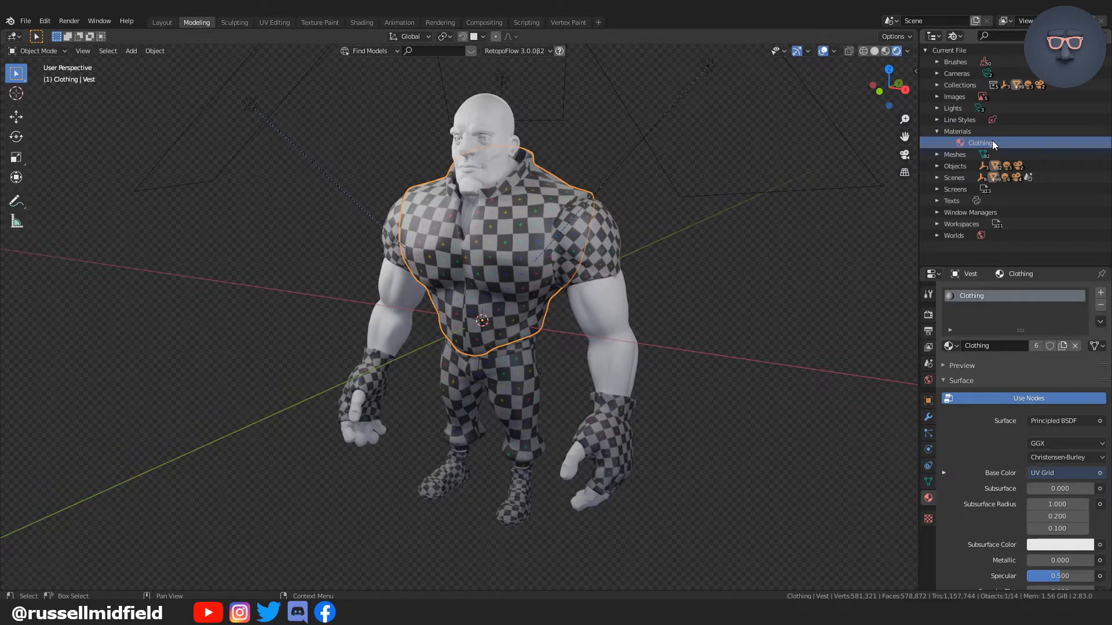
type("Characte")
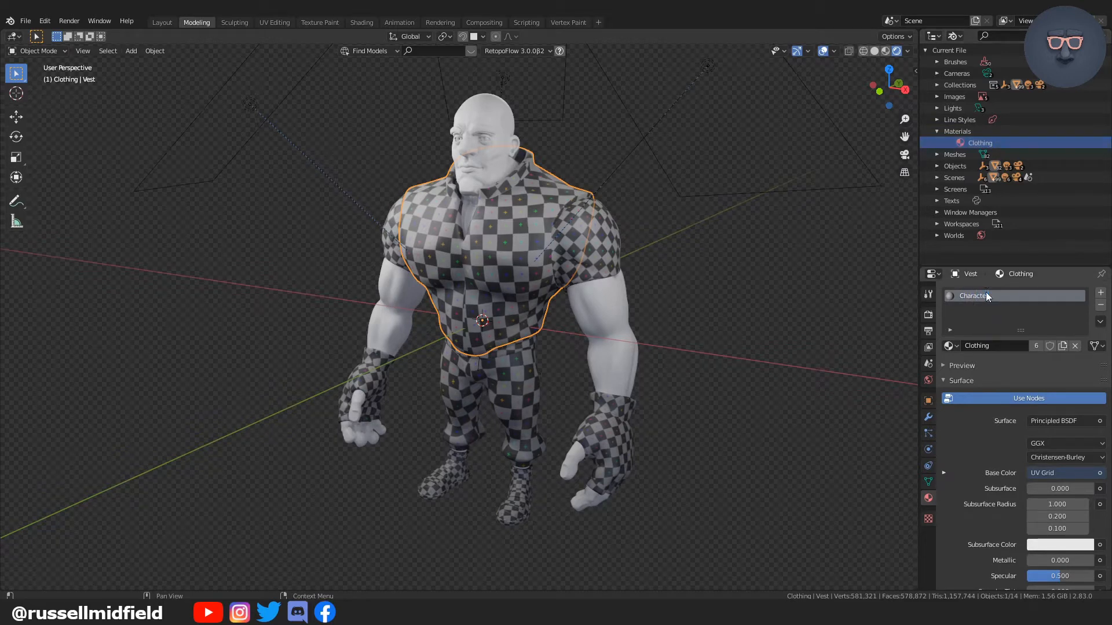
key("Return")
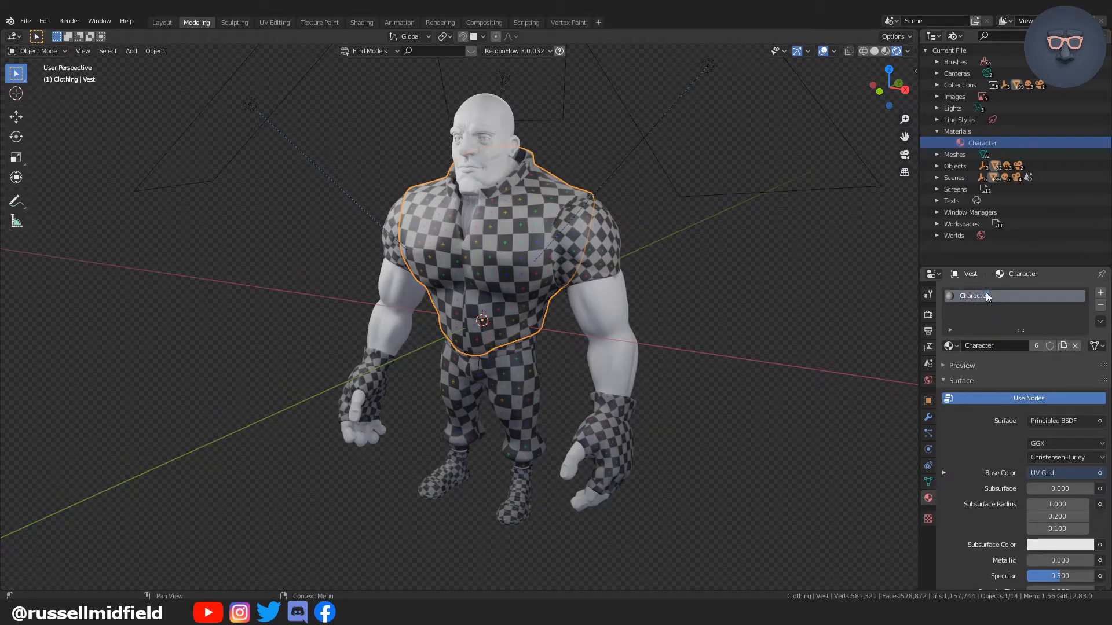
left_click(955, 36)
left_click(968, 62)
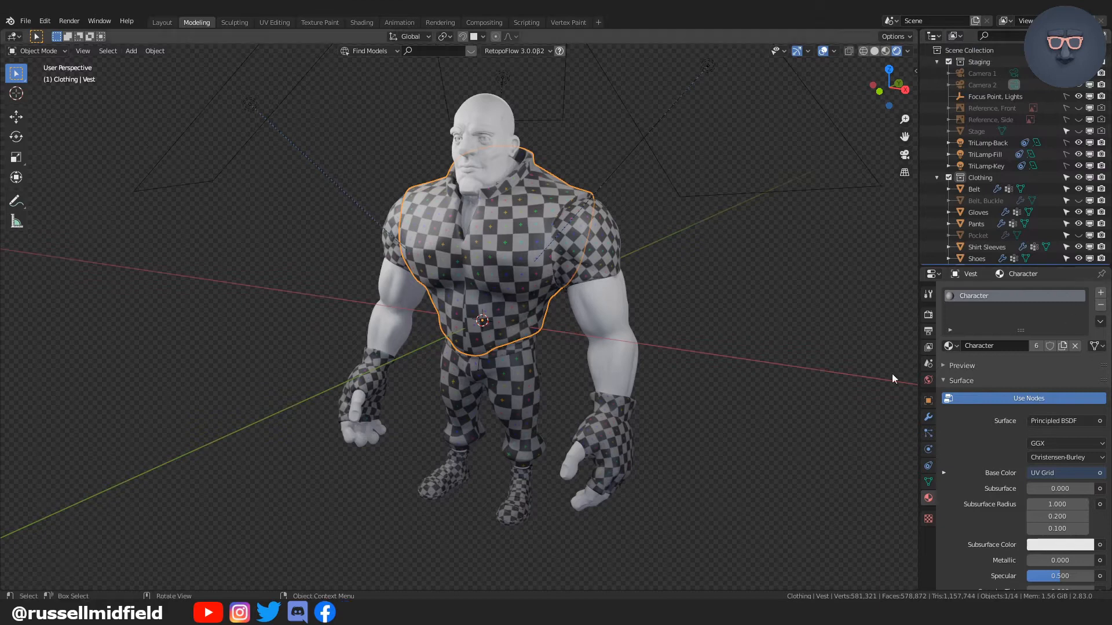
- Assign the existing Character material to the body mesh
left_click(502, 139)
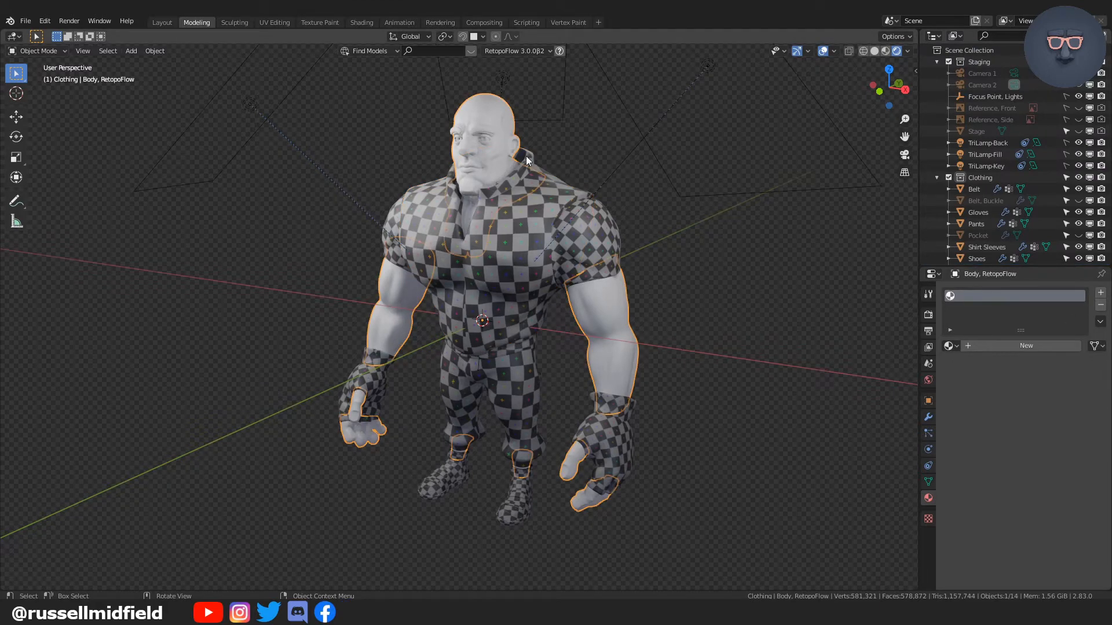
left_click(950, 346)
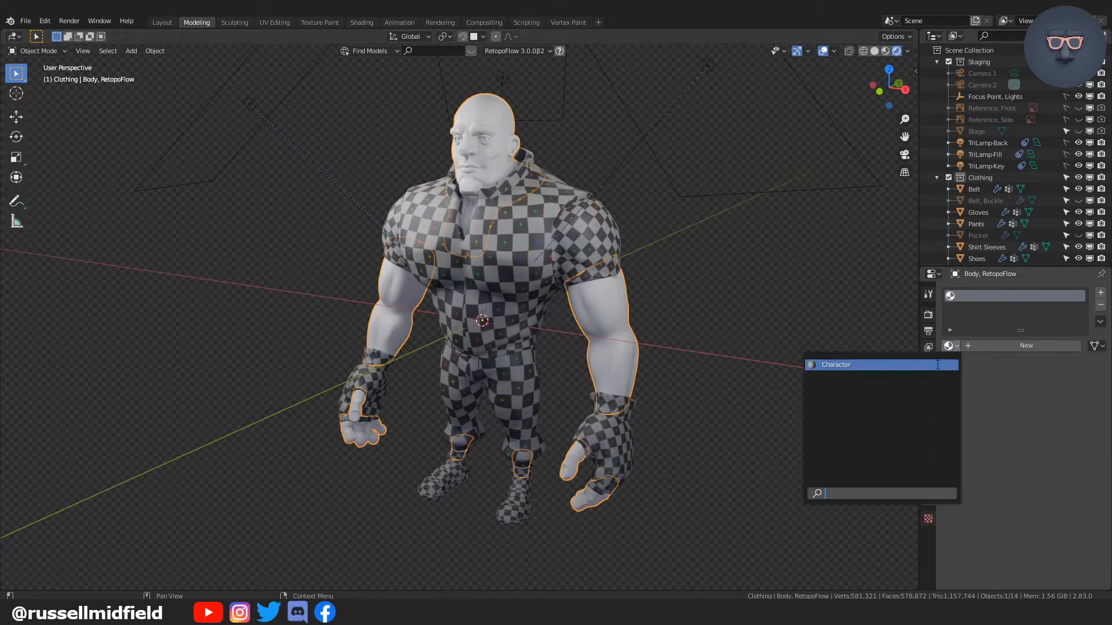
key("Return")
- Assign the Character material to the eyebrows
middle_click_drag(589, 234, 648, 314)
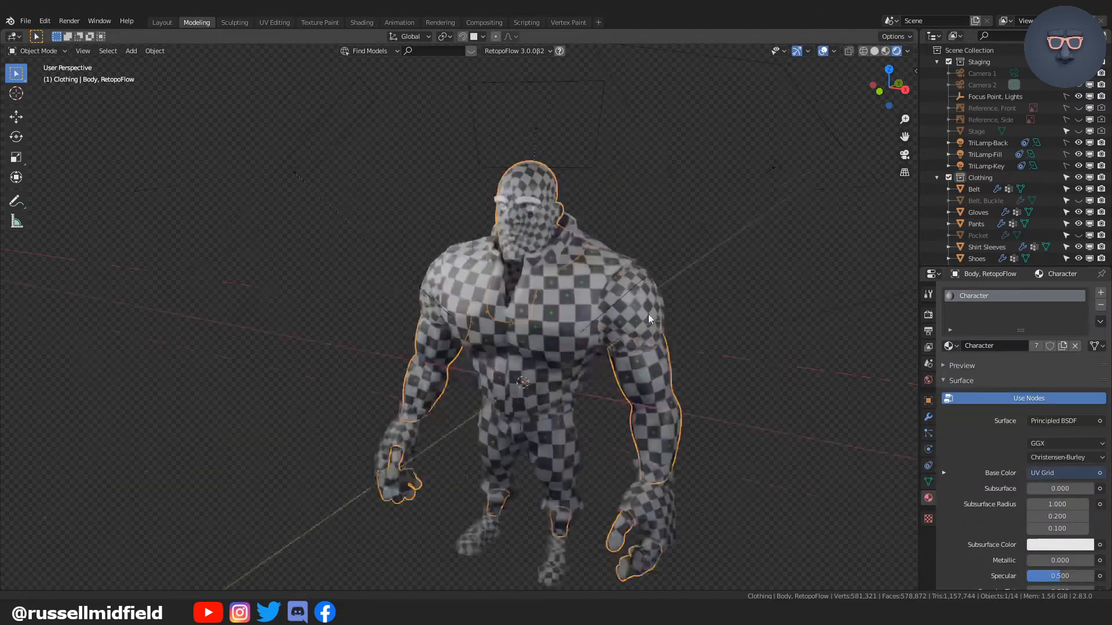
scroll(555, 259, "up", 8)
left_click(509, 173)
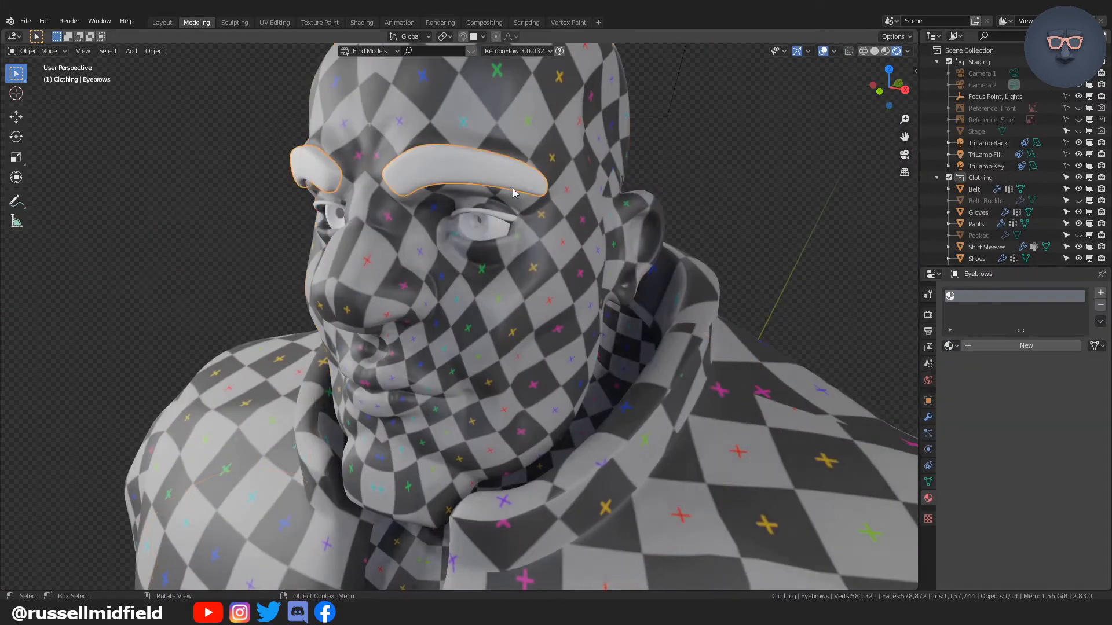
left_click(950, 346)
key("Return")
- Assign the Character material to the eyeballs and the eyelashes
left_click(492, 223)
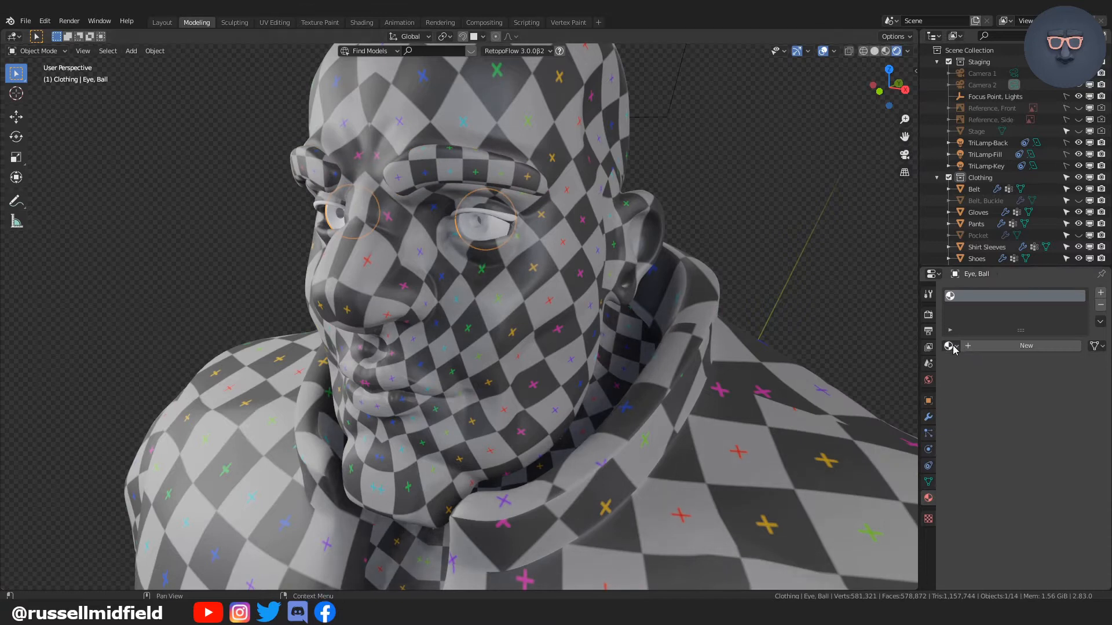
left_click(949, 346)
key("Return")
left_click(509, 222)
left_click(949, 346)
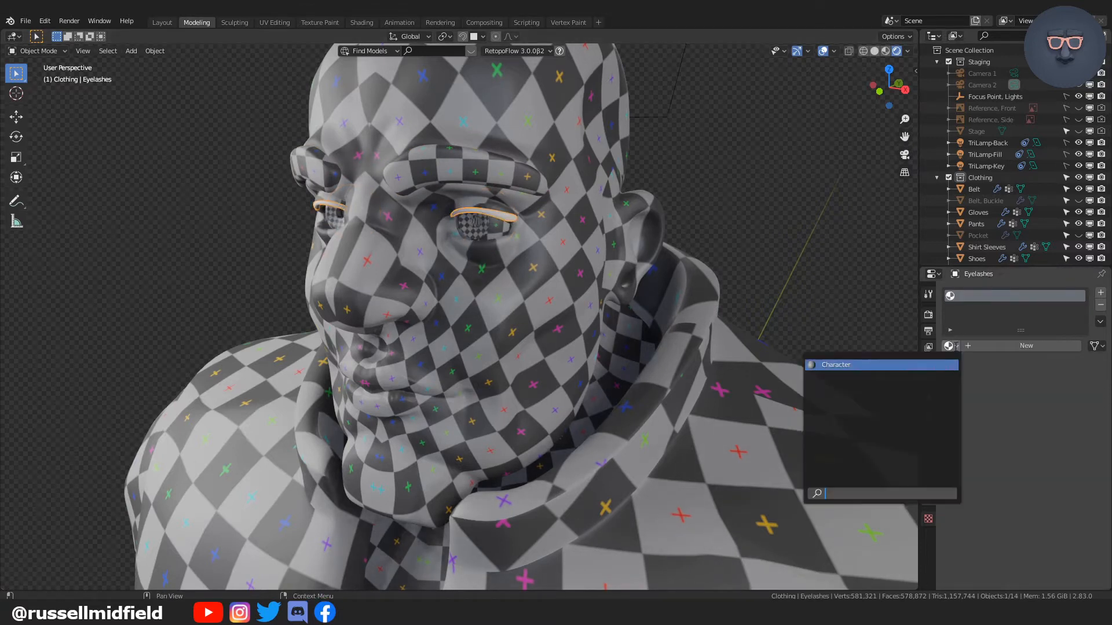
key("Return")
scroll(736, 239, "down", 10)
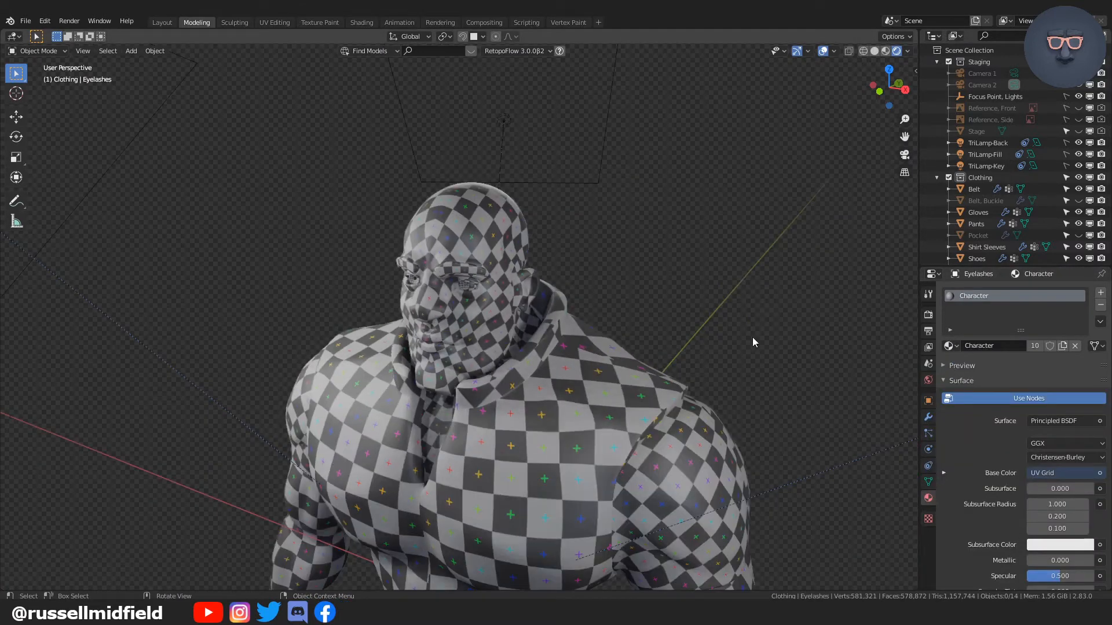
scroll(735, 279, "down", 5)
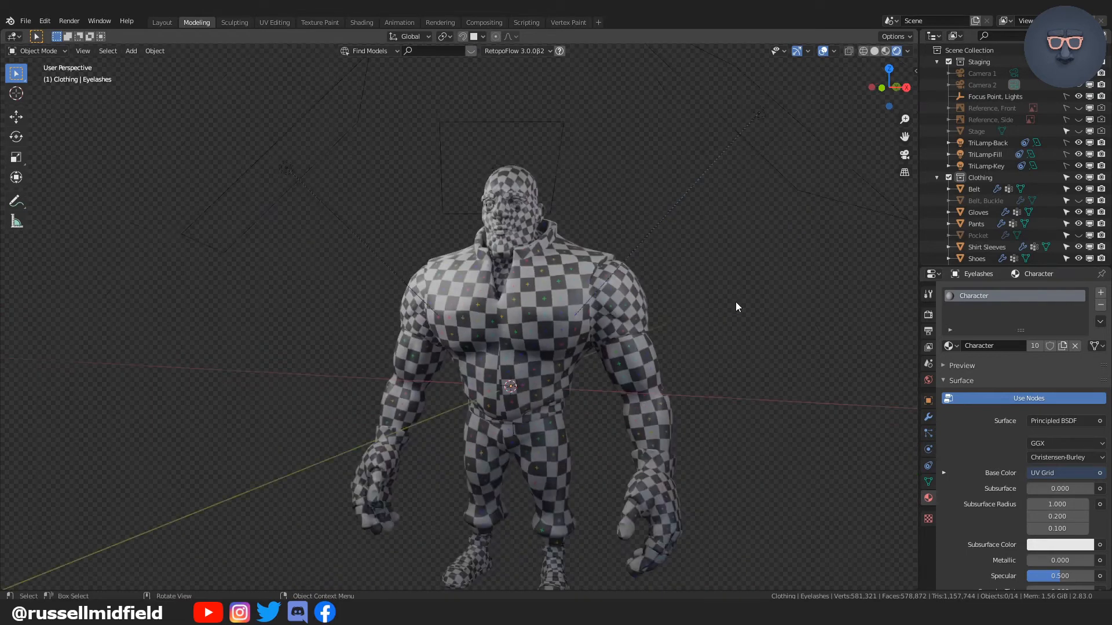
- In the Shading workspace, delete the UV Grid image texture node from the Character material
left_click(361, 22)
left_click(369, 408)
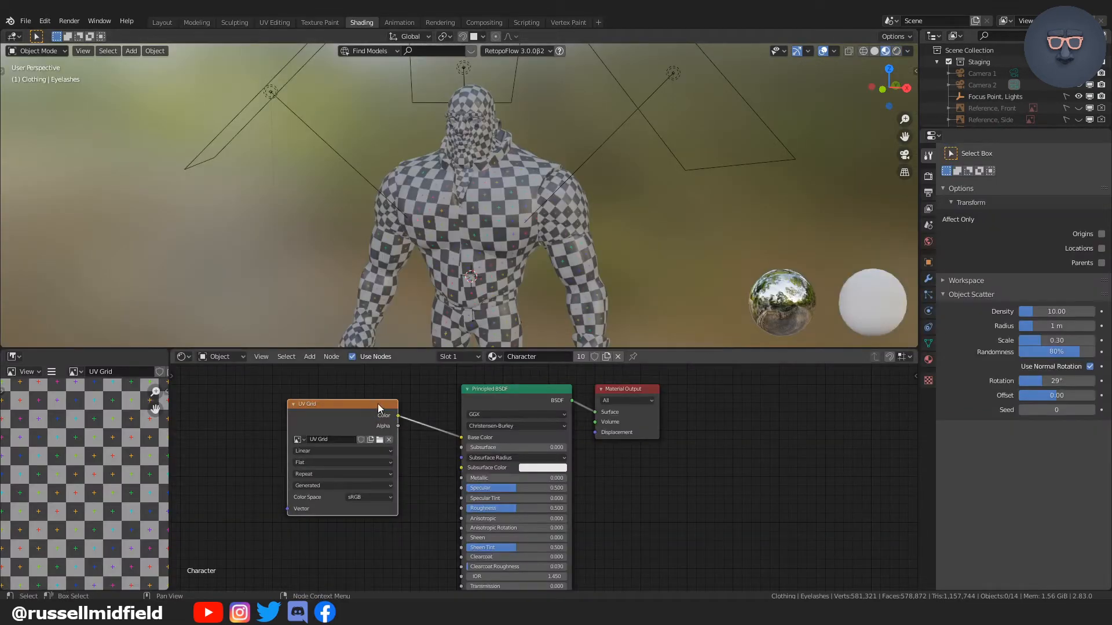
key("Delete")
- In the Texture Paint workspace, add a Base Color paint slot with width and height set to 2048 px
left_click(320, 22)
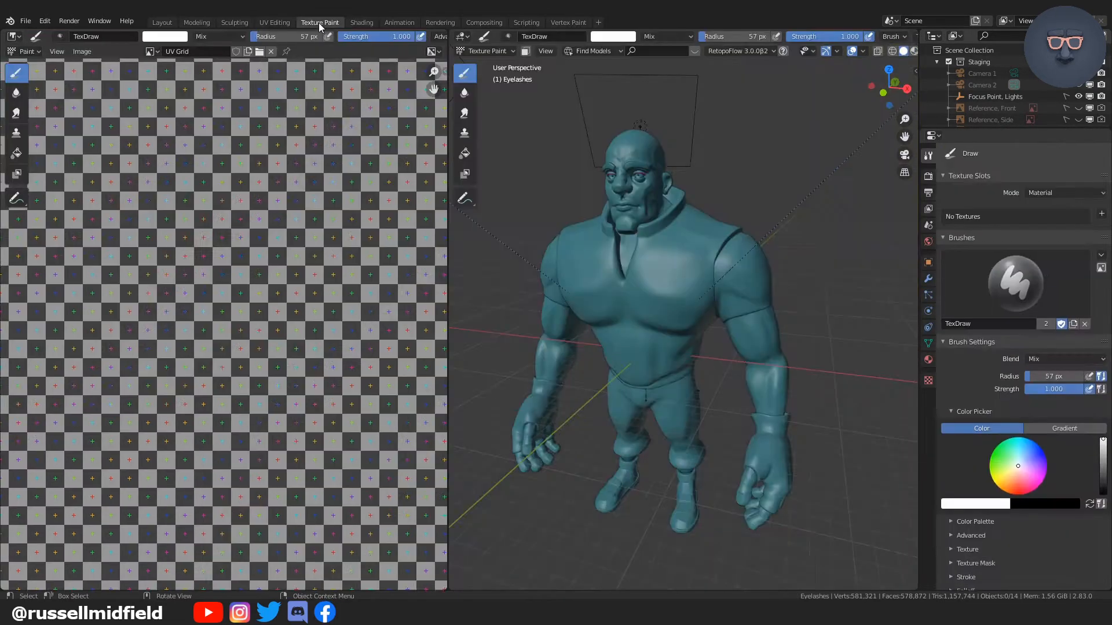
left_click(1102, 215)
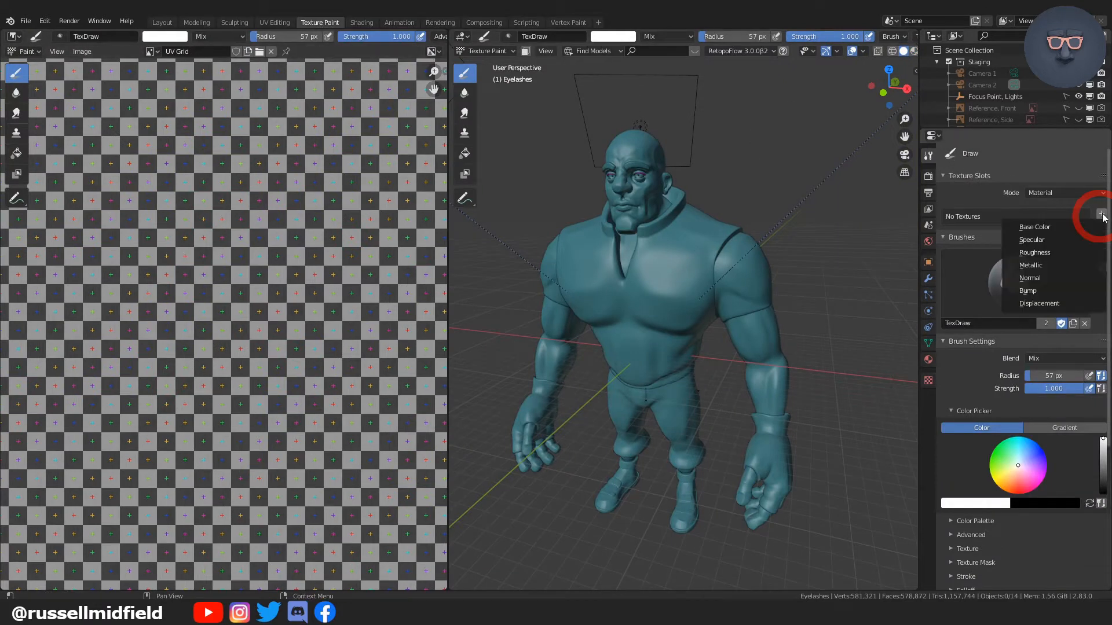
left_click(1062, 227)
left_click(1061, 260)
type("2048")
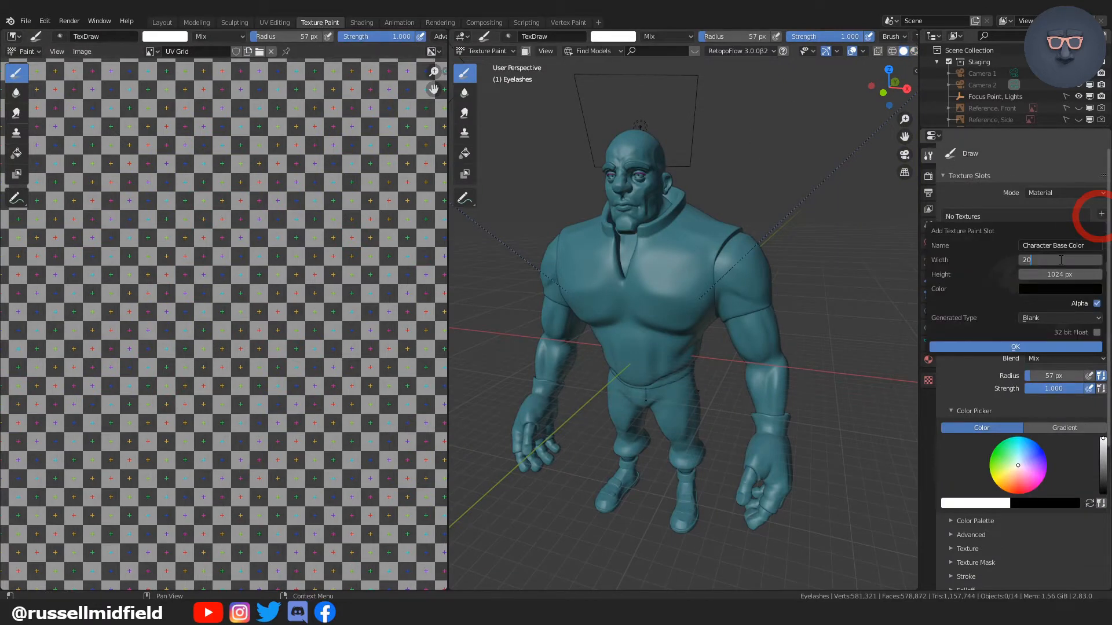
key("Return")
left_click_drag(1061, 260, 1060, 274)
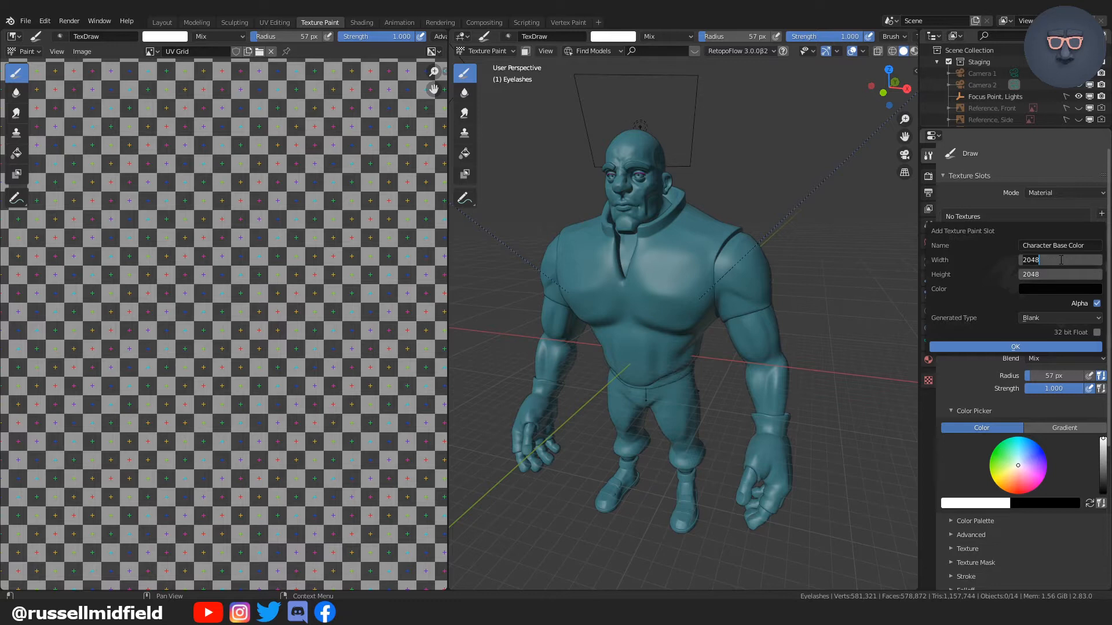
left_click(1036, 346)
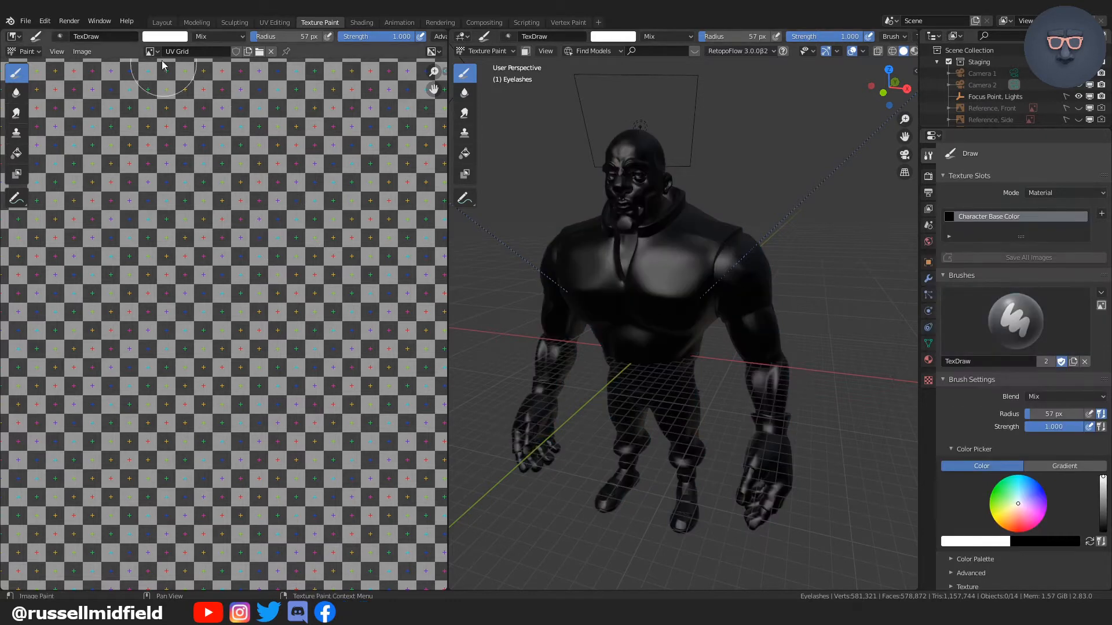
- Display the Character Base Color image in the image editor and fit it in view
left_click(152, 52)
left_click(191, 93)
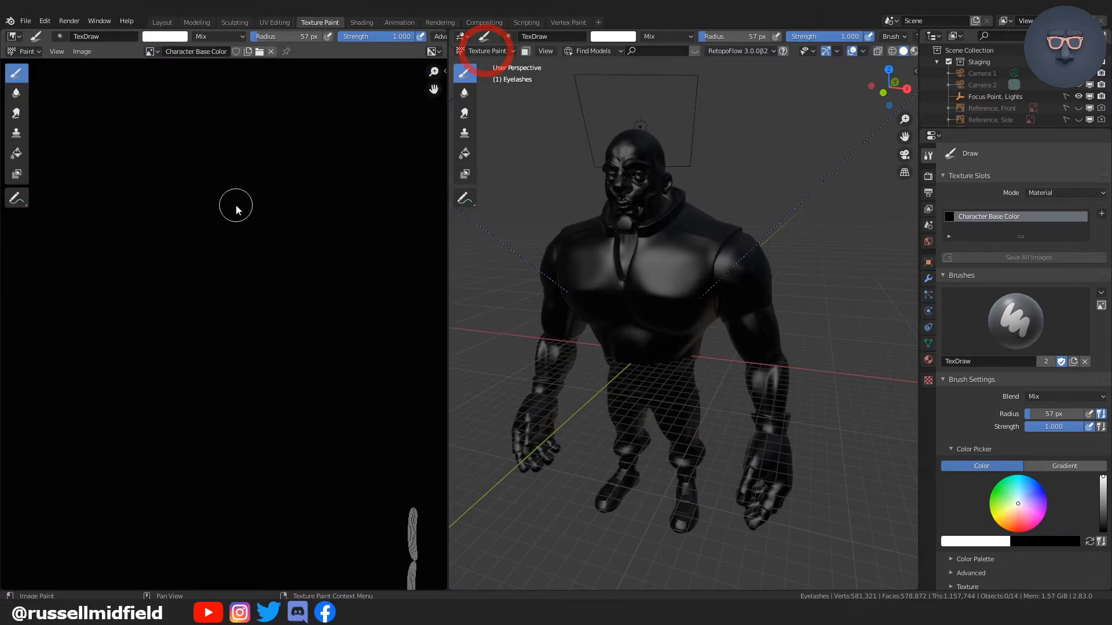
scroll(235, 204, "down", 3)
scroll(236, 206, "up", 1)
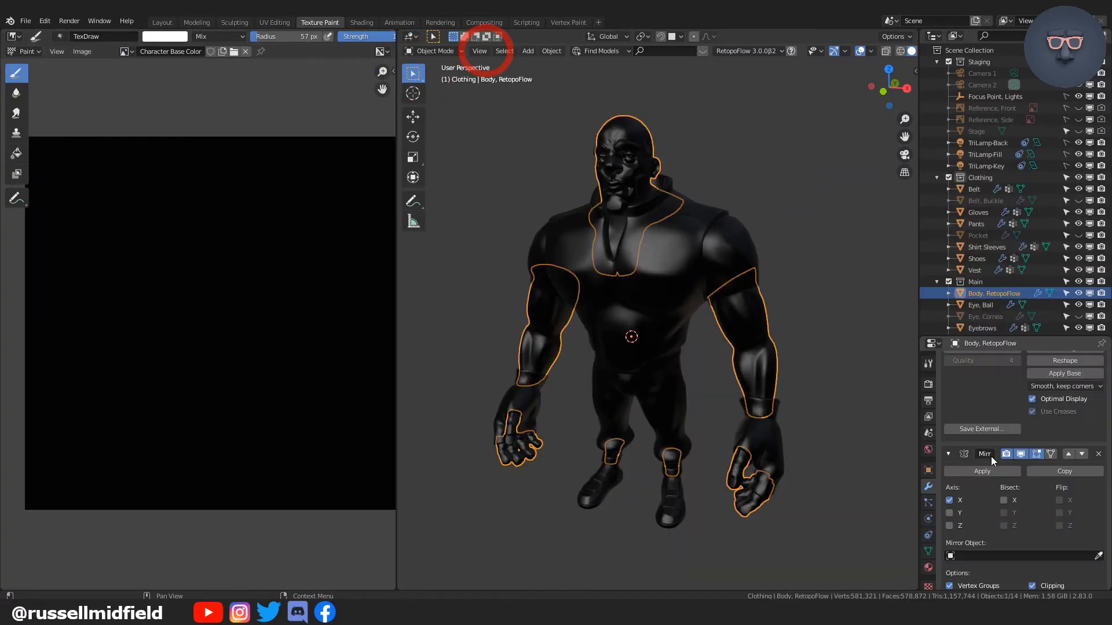
- Apply the Mirror and Shrinkwrap modifiers on the body, keeping its Multires modifier
left_click(1000, 471)
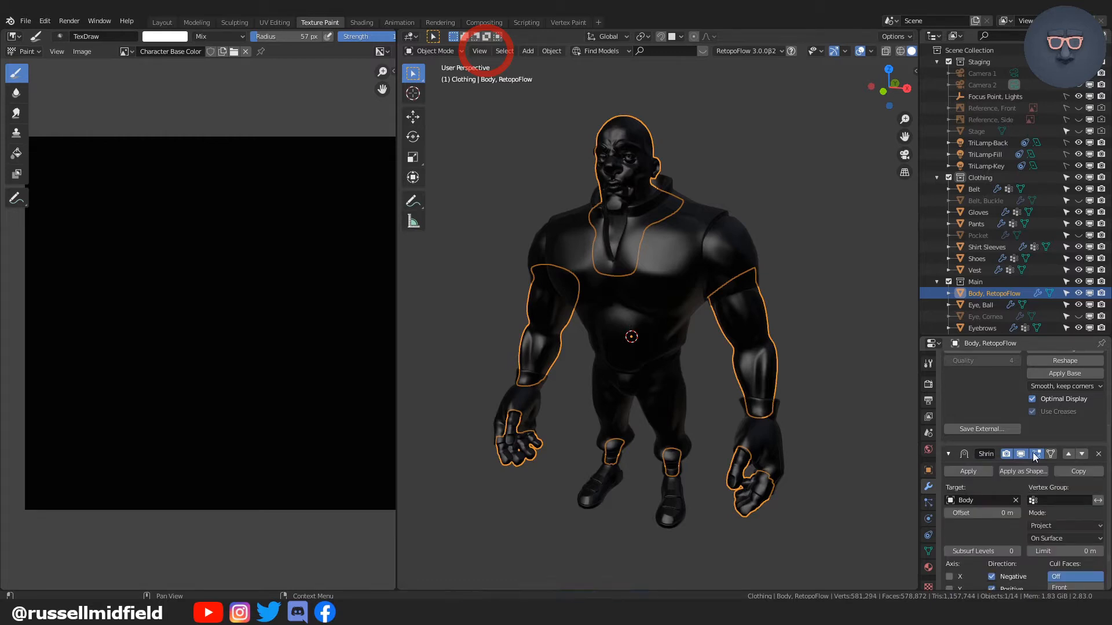
left_click(973, 471)
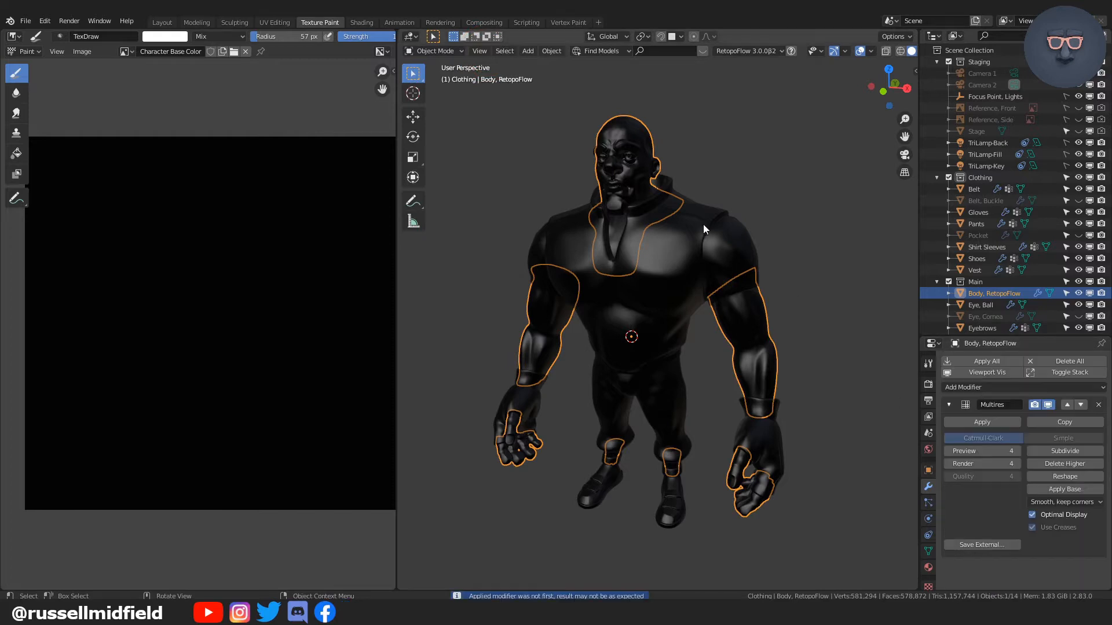
- Select the shoes and apply their Mirror modifier
left_click(976, 258)
left_click(992, 480)
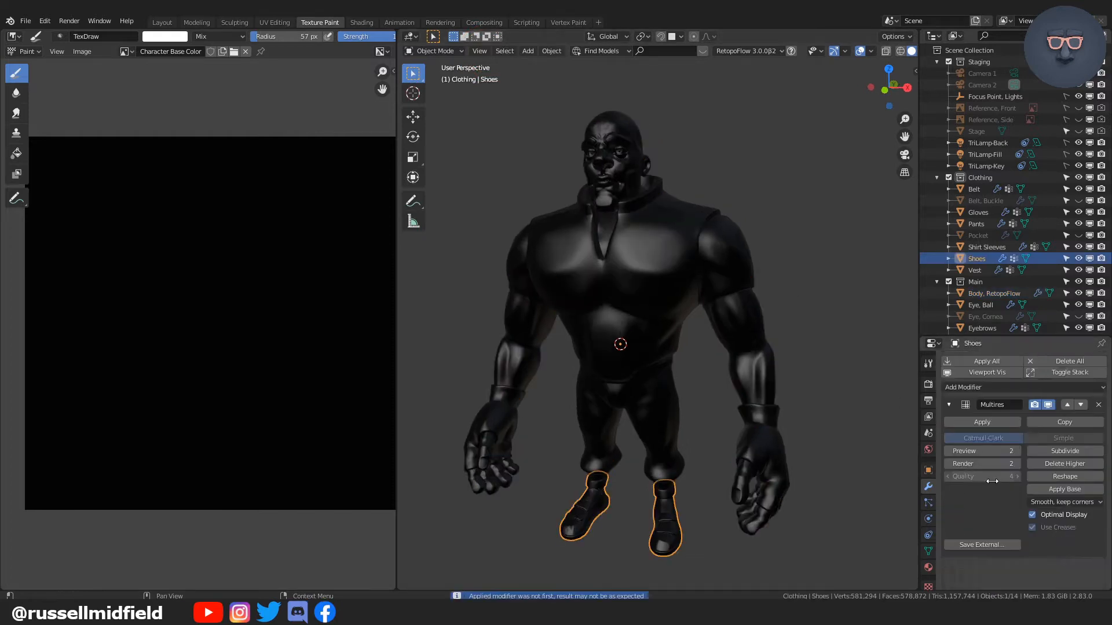
key("ctrl+z")
scroll(753, 394, "up", 4)
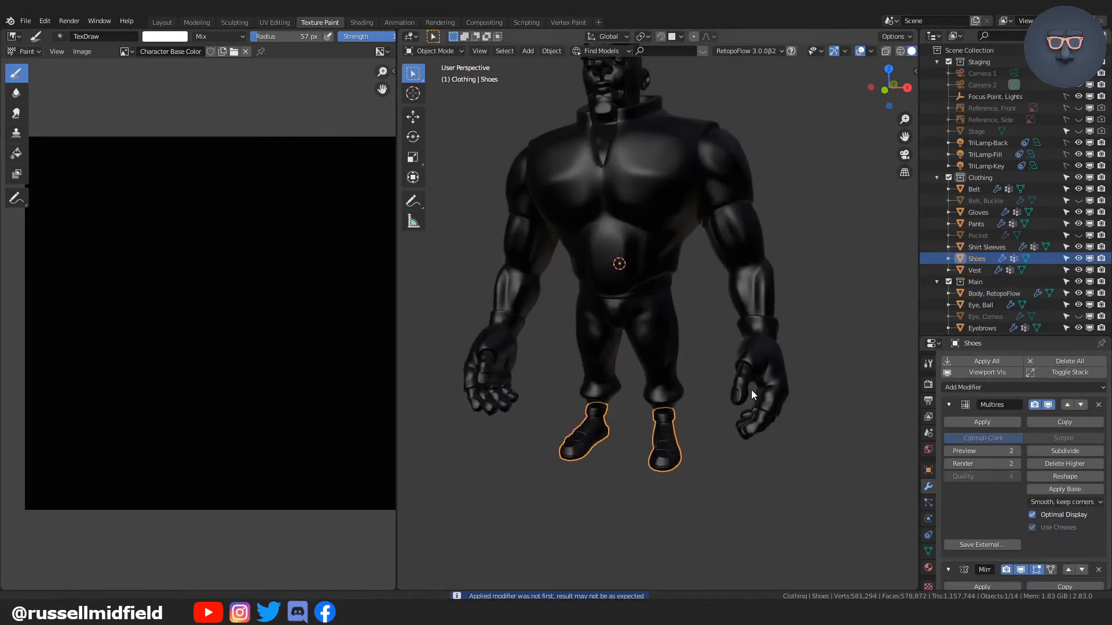
scroll(978, 496, "down", 4)
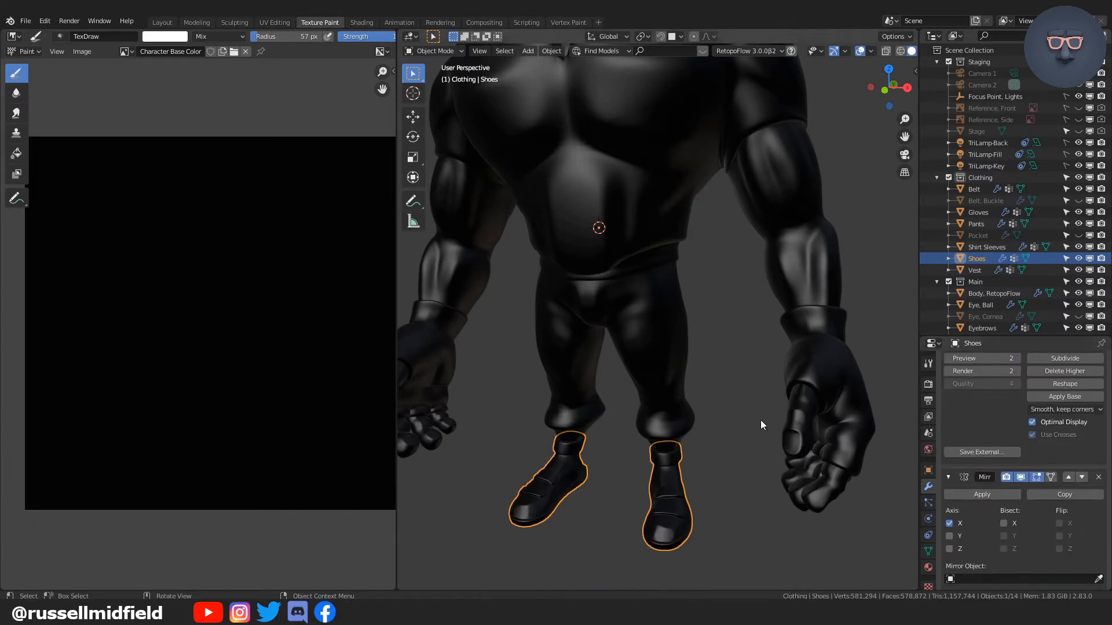
left_click(983, 494)
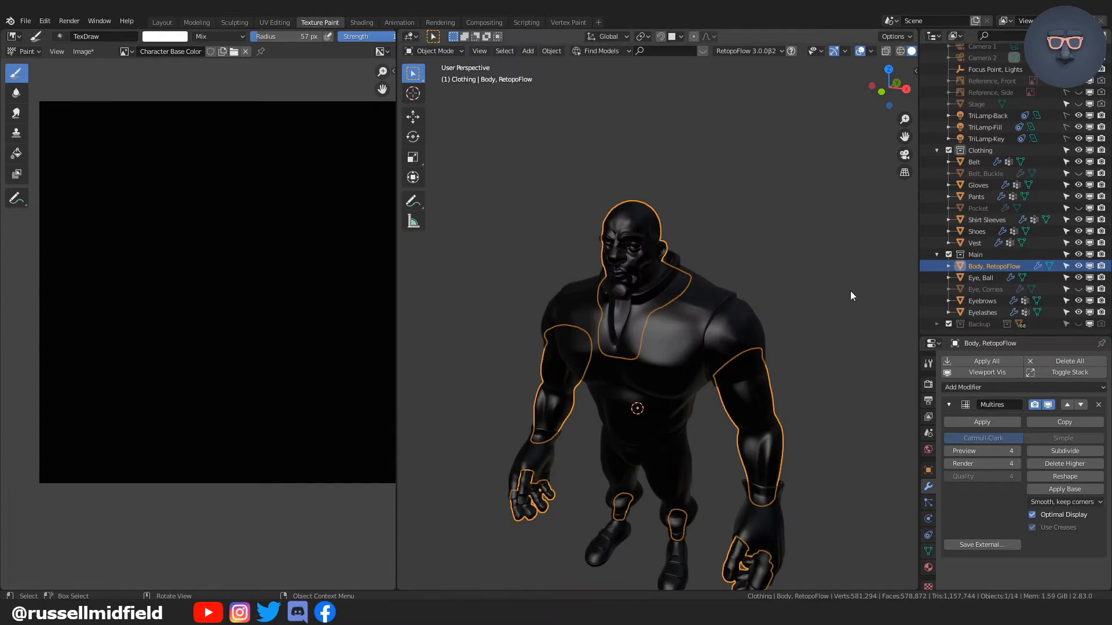
- Frame the upper body of the character and switch the body mesh to Texture Paint mode
middle_click_drag(850, 290, 829, 277)
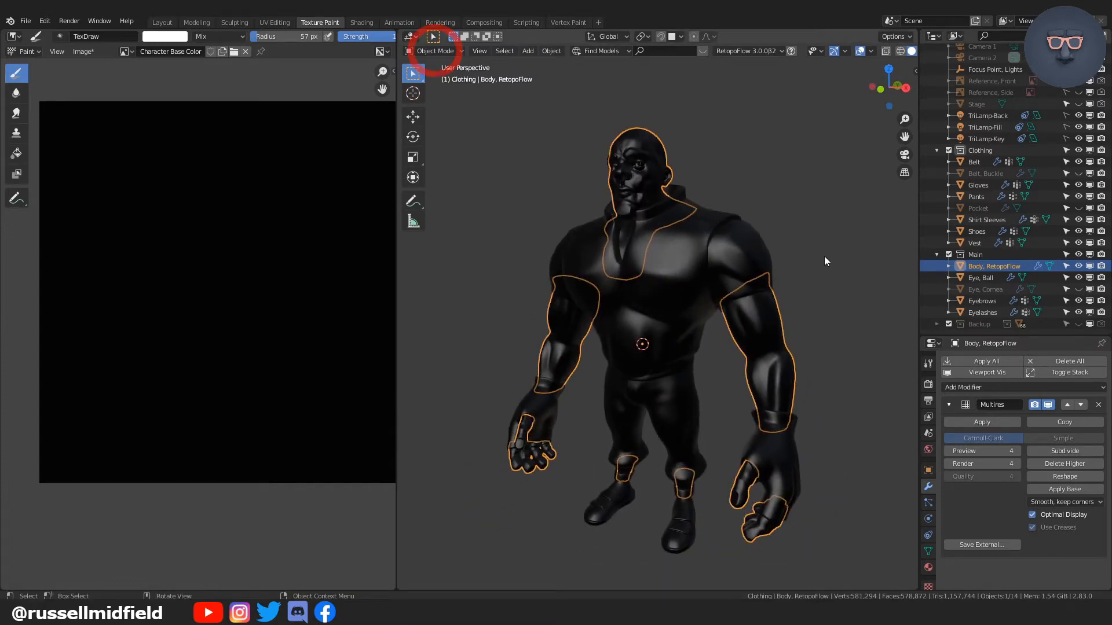
mouse_move(825, 230)
middle_mouse_down("shift")
mouse_move(824, 252)
mouse_move(819, 228)
middle_mouse_up("shift")
left_click(436, 51)
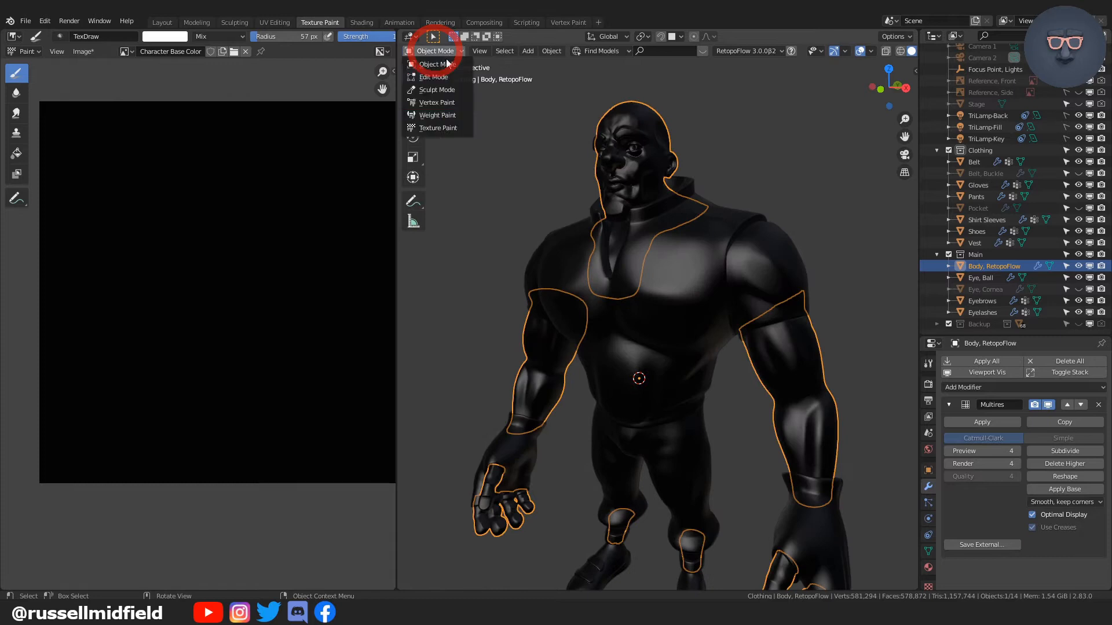
left_click(443, 128)
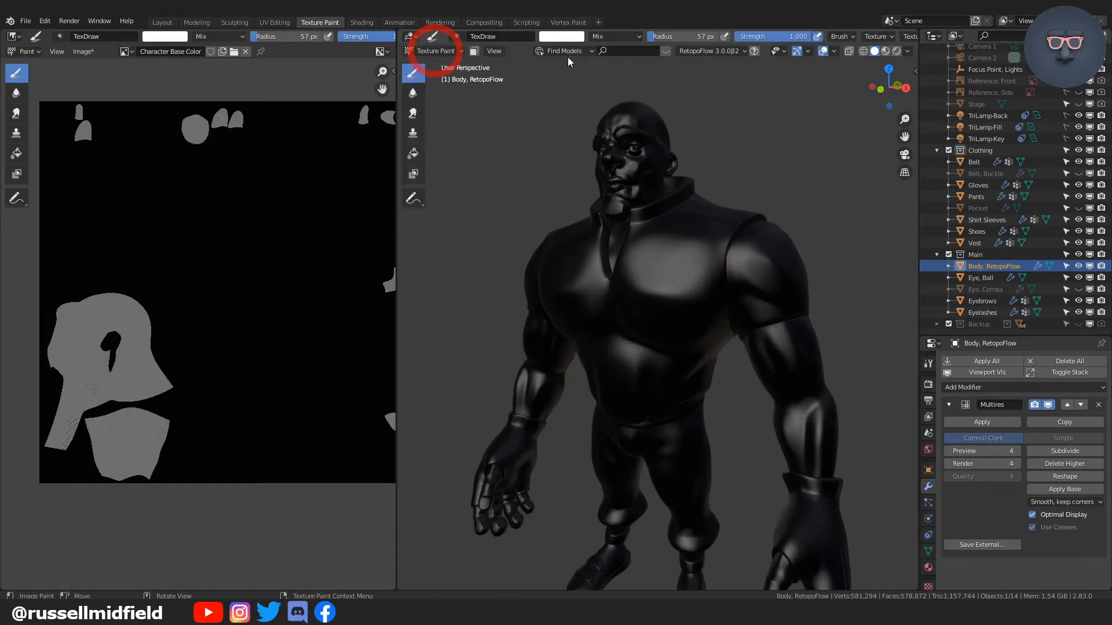
- Fill the whole body mesh with a tan-orange skin color using the Fill tool
left_click(569, 40)
left_click_drag(587, 92, 581, 101)
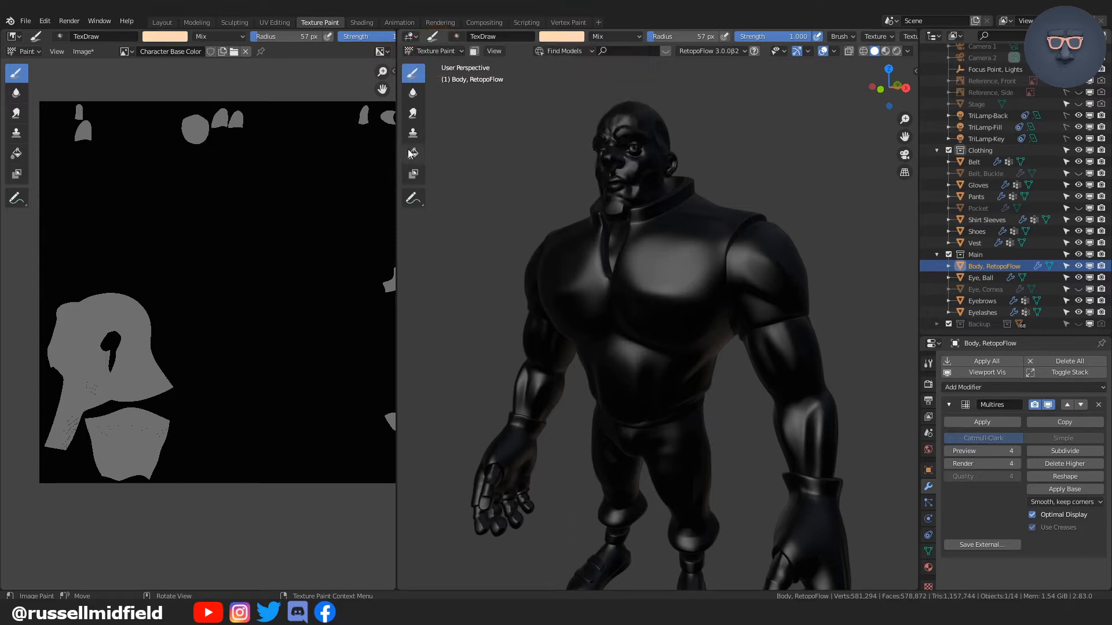
left_click(413, 153)
left_click(571, 39)
left_click(583, 110)
left_click_drag(583, 110, 579, 108)
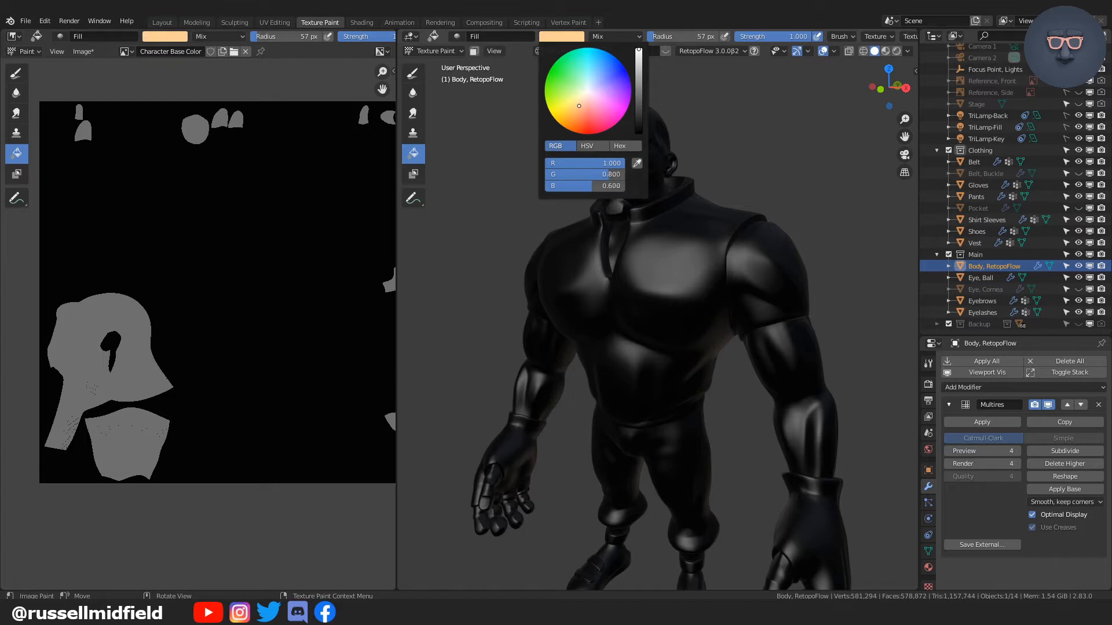
left_click(657, 186)
middle_click_drag(652, 188, 732, 230)
scroll(739, 241, "up", 2)
scroll(736, 249, "up", 2)
scroll(732, 230, "down", 2)
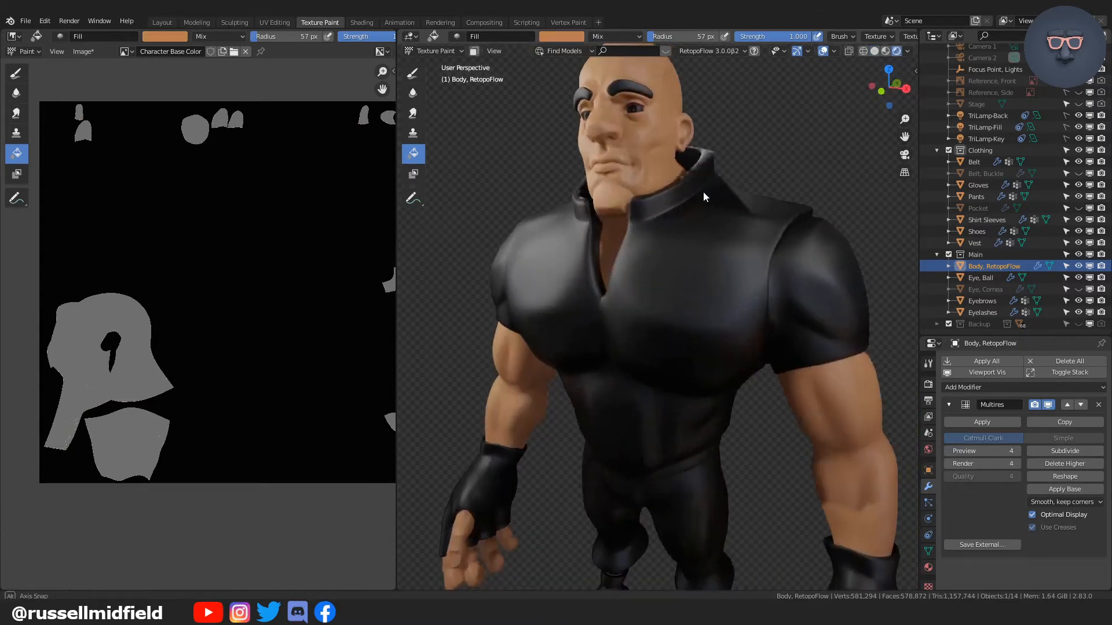
scroll(703, 195, "down", 2)
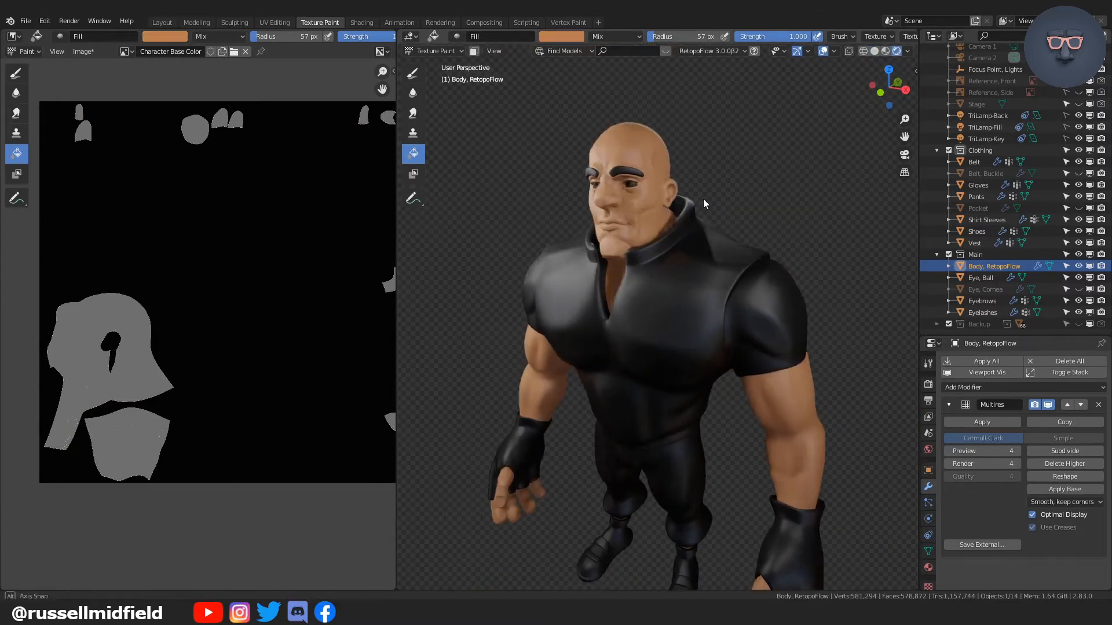
middle_click_drag(707, 225, 705, 199)
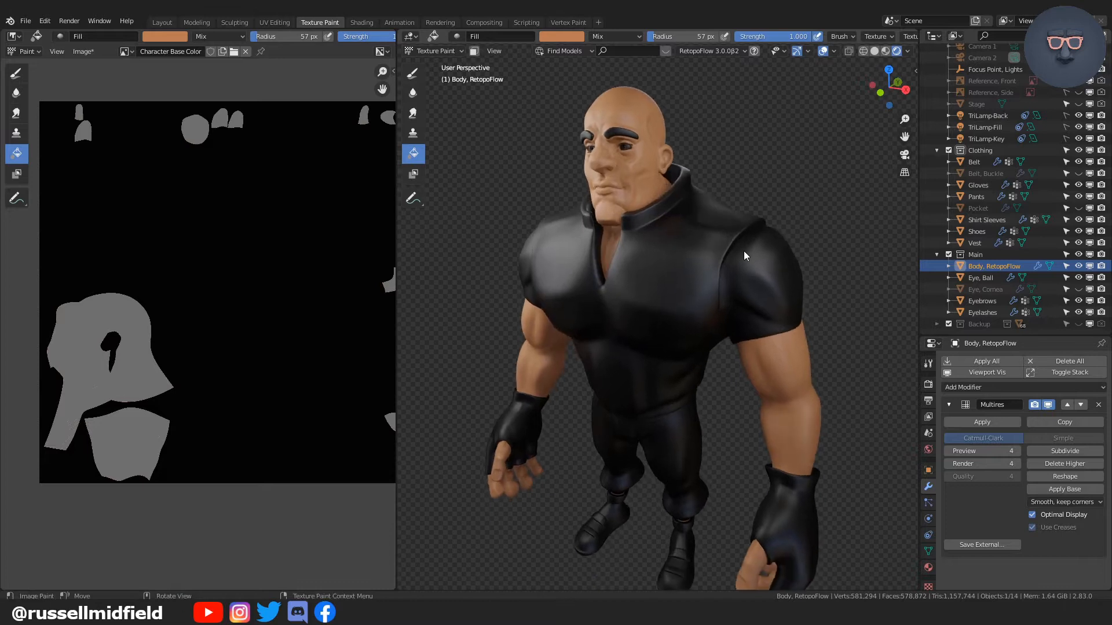
- Leave Texture Paint mode on the body, select the shirt sleeves and put them in Texture Paint mode
key("ctrl+Tab")
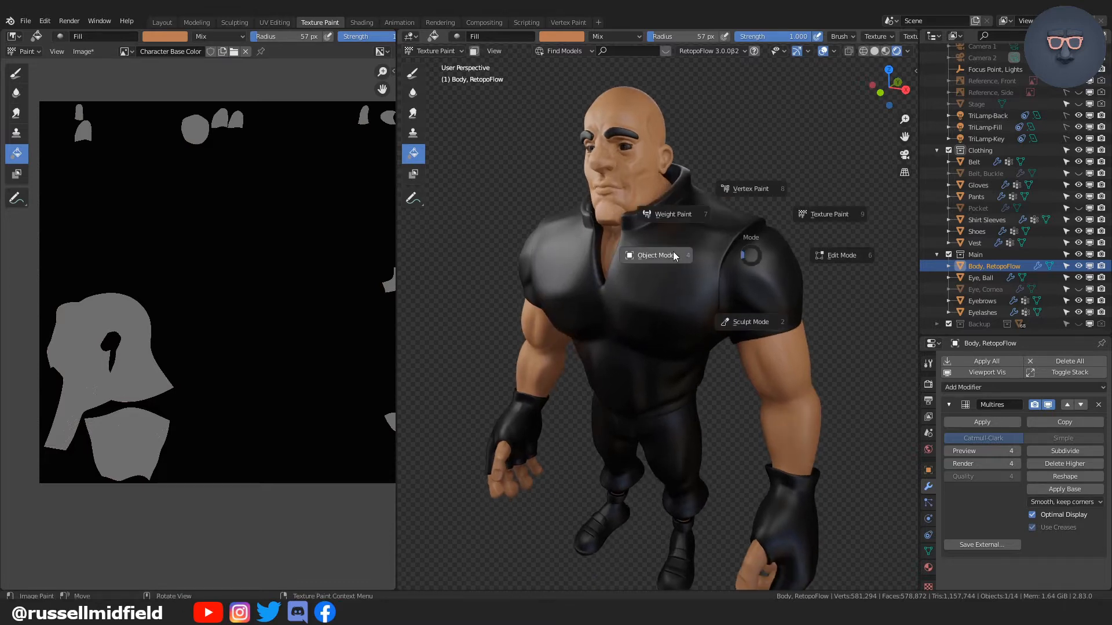
left_click(673, 251)
left_click(757, 269)
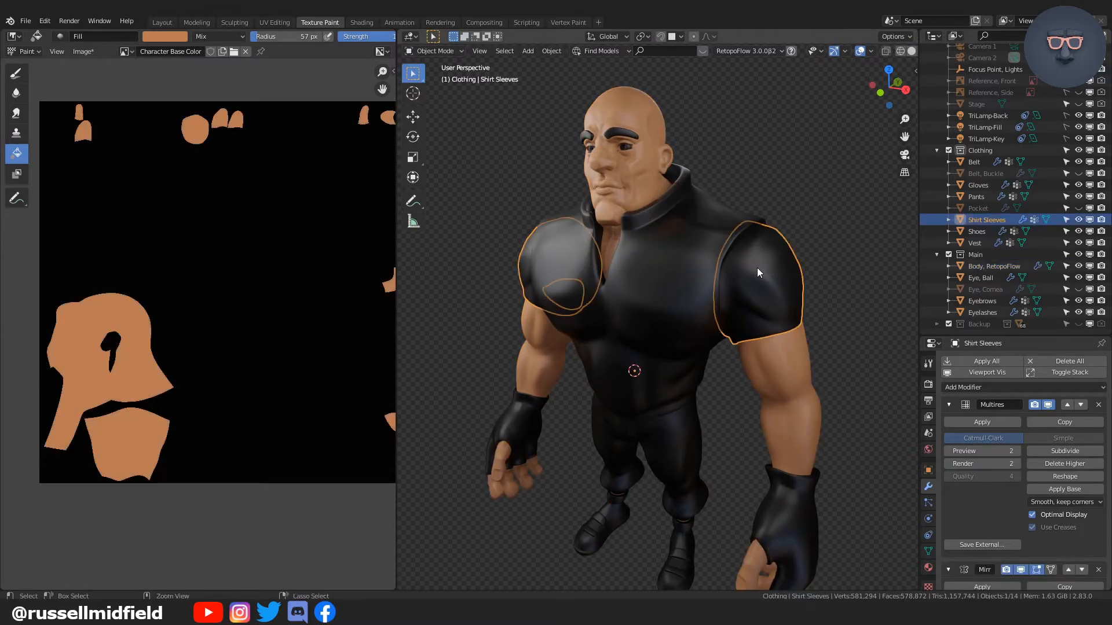
key("ctrl+Tab")
left_click(815, 234)
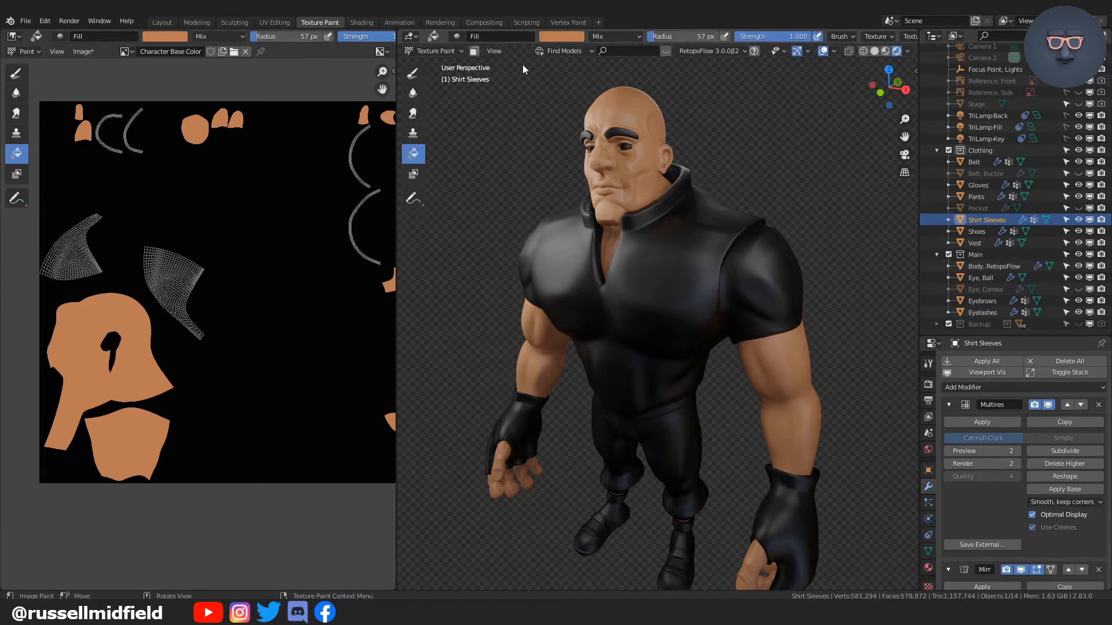
- Fill the shirt sleeves with red, R 0.740, G 0.049, B 0.059
left_click(557, 37)
left_click(592, 133)
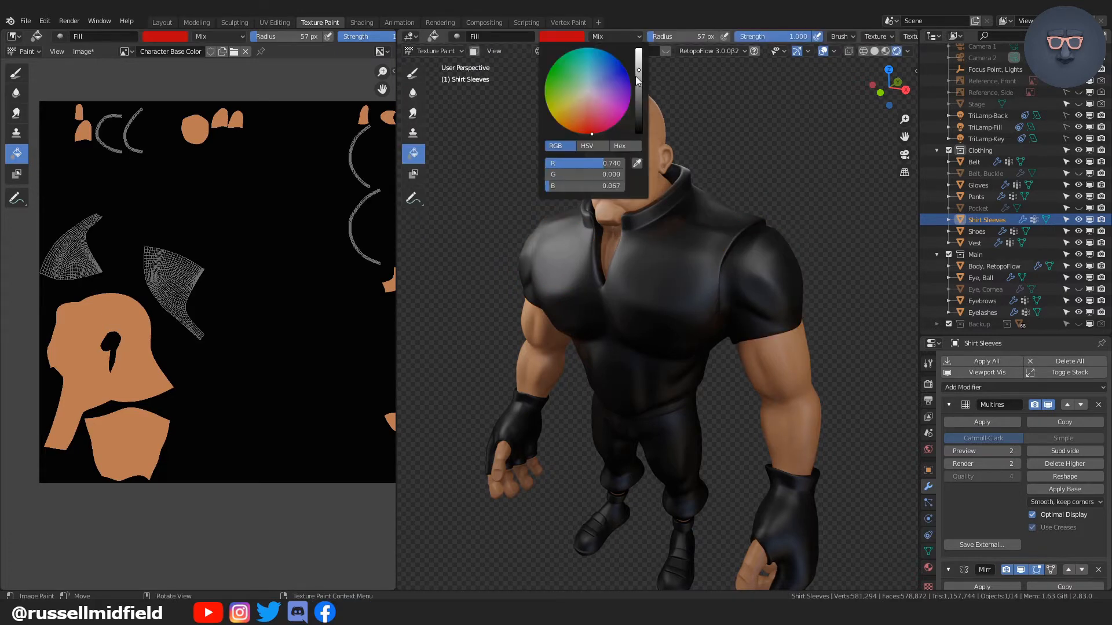
mouse_move(639, 71)
left_mouse_down()
mouse_move(638, 57)
mouse_move(638, 81)
mouse_move(638, 70)
left_mouse_up()
left_click_drag(589, 124, 588, 131)
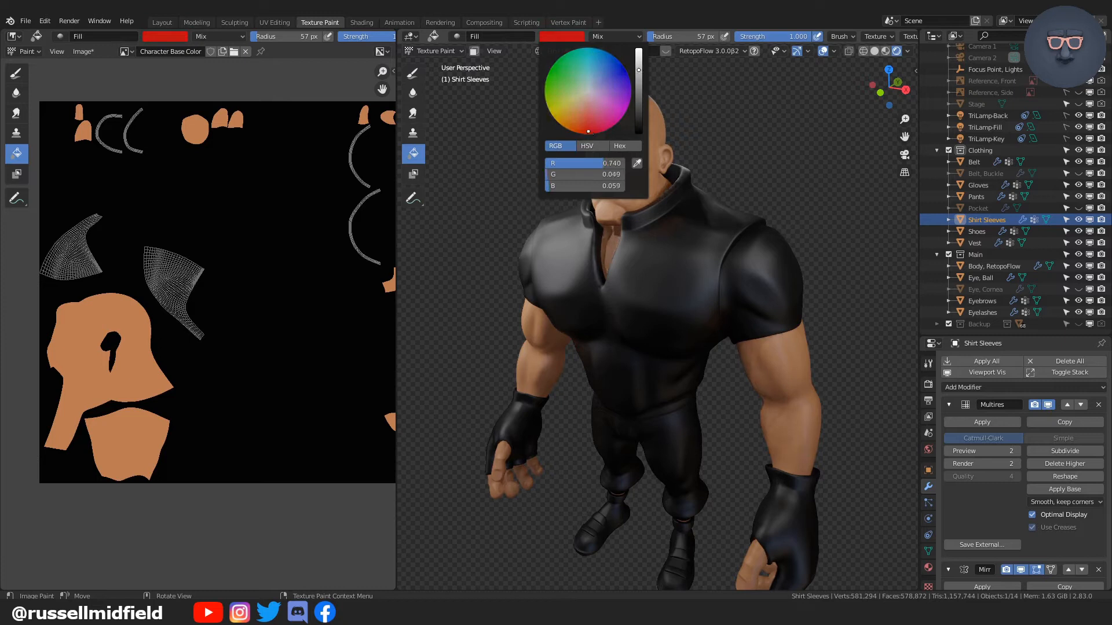
left_click(753, 260)
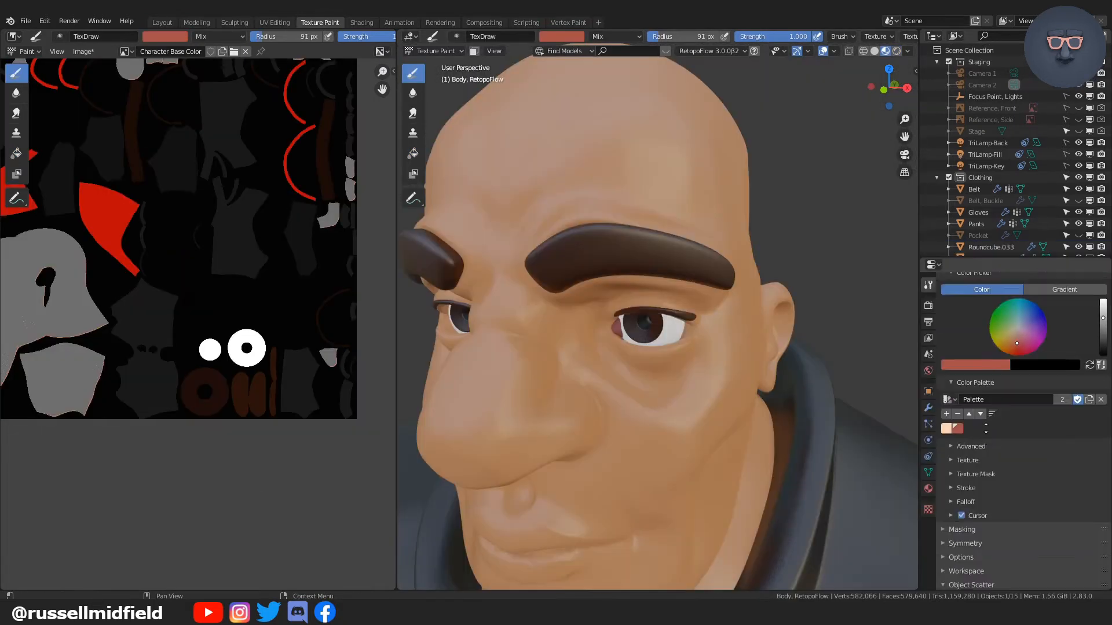
- Soften the TexDraw brush's custom falloff curve by lowering its start point to Y 0.325
scroll(949, 379, "down", 5)
scroll(943, 432, "up", 2)
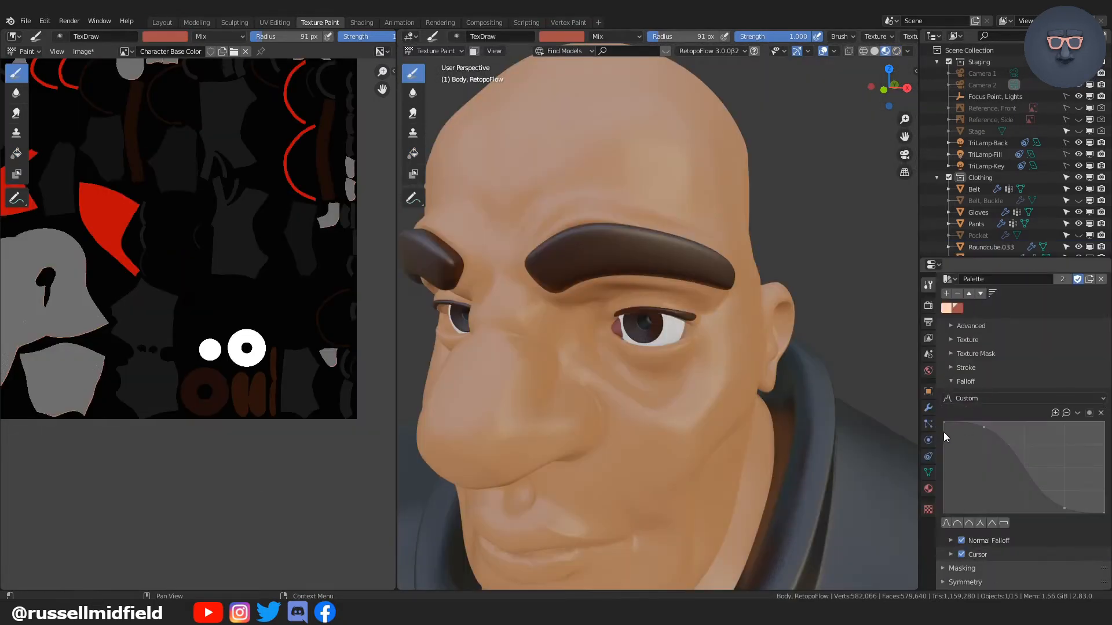
left_click_drag(983, 431, 944, 484)
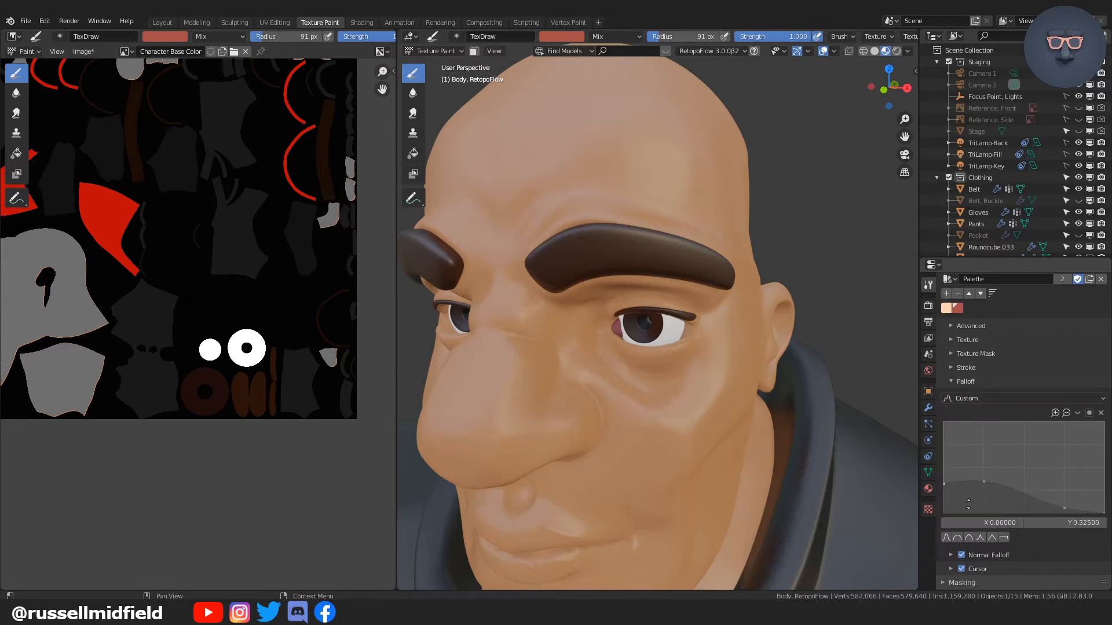
- Review the brush's X mirror symmetry and its strength setting
scroll(972, 399, "down", 6)
left_click(942, 423)
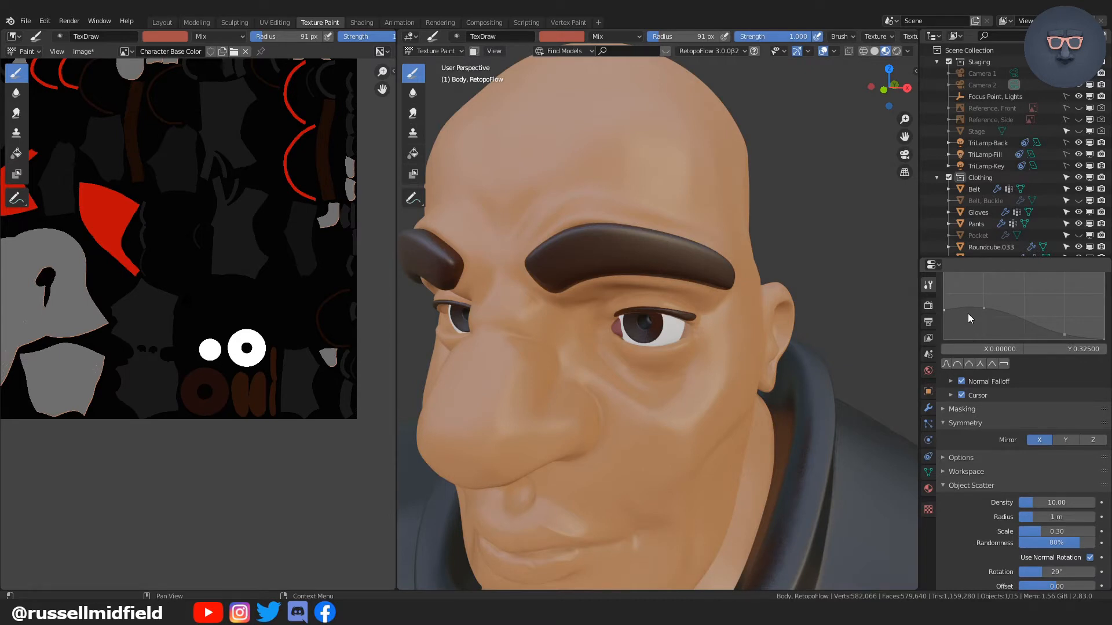
scroll(991, 382, "up", 8)
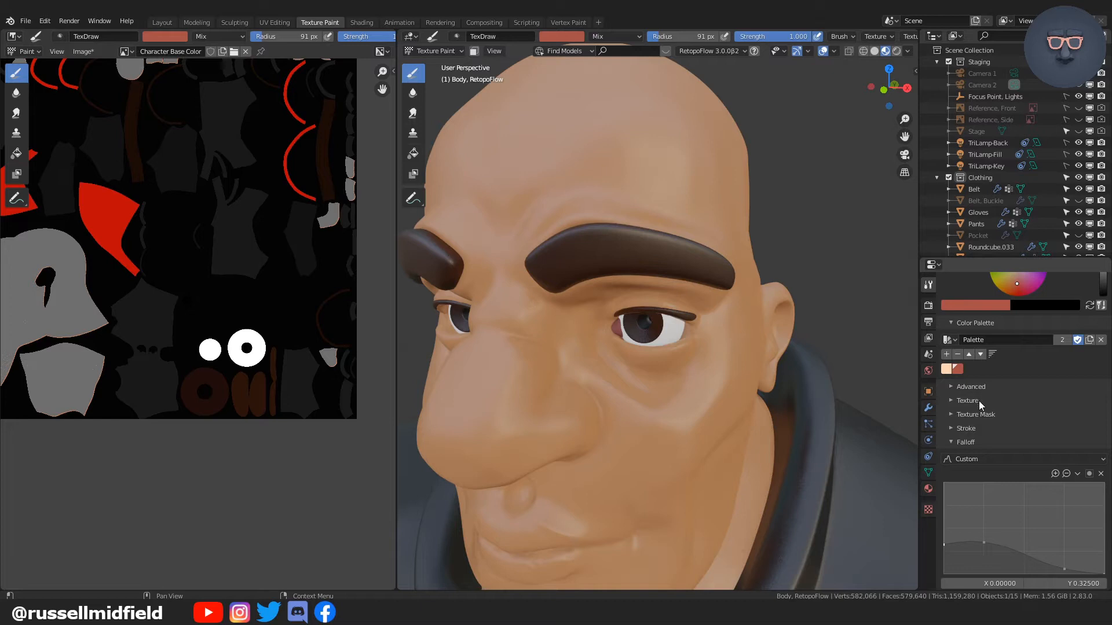
scroll(990, 429, "up", 8)
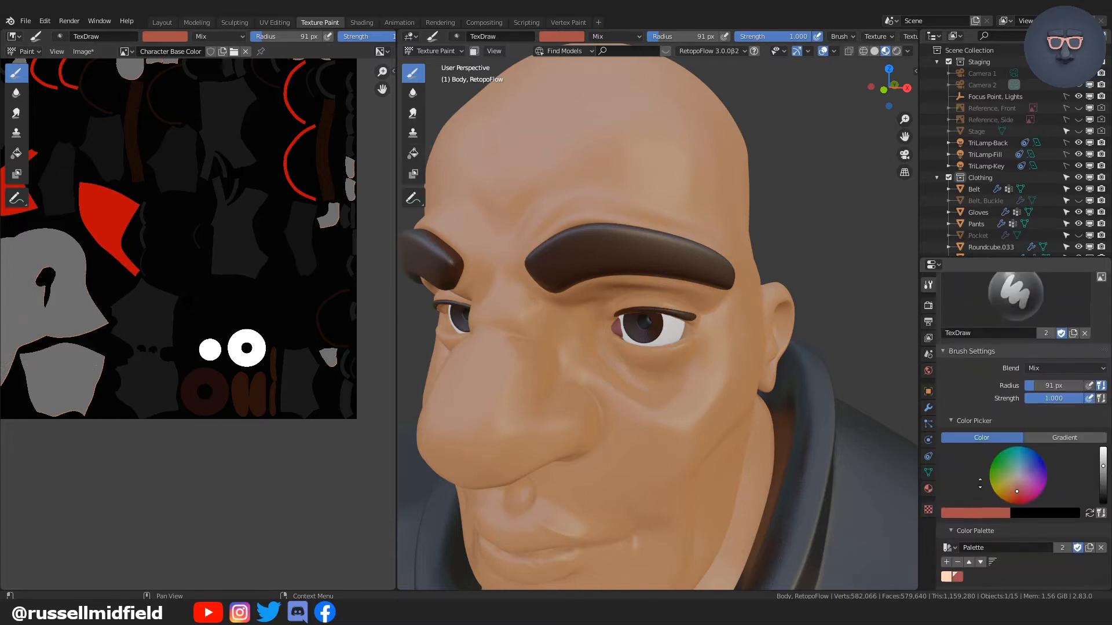
left_click(1068, 410)
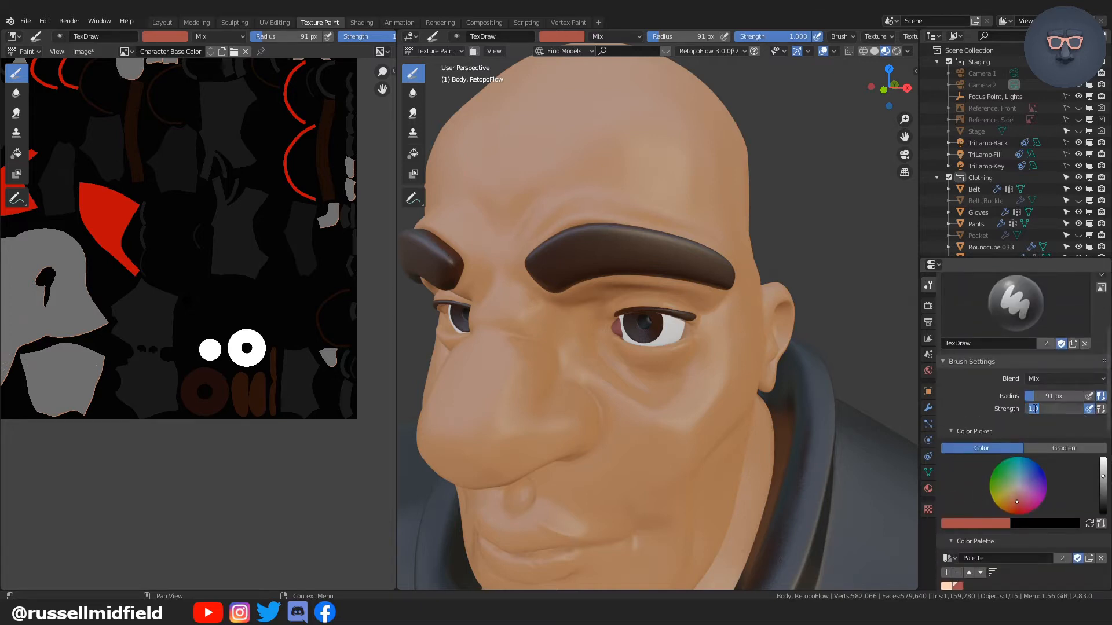
- Set the brush radius to 50 px and paint a soft red tint over the nose and across the cheek
left_click(544, 390)
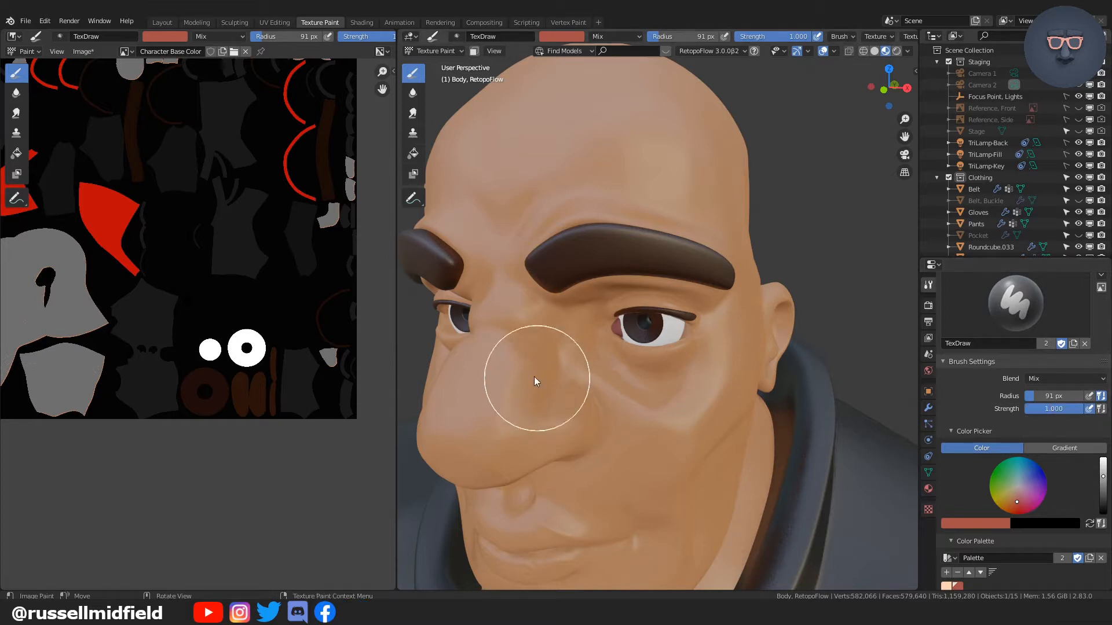
key("f")
left_click(514, 384)
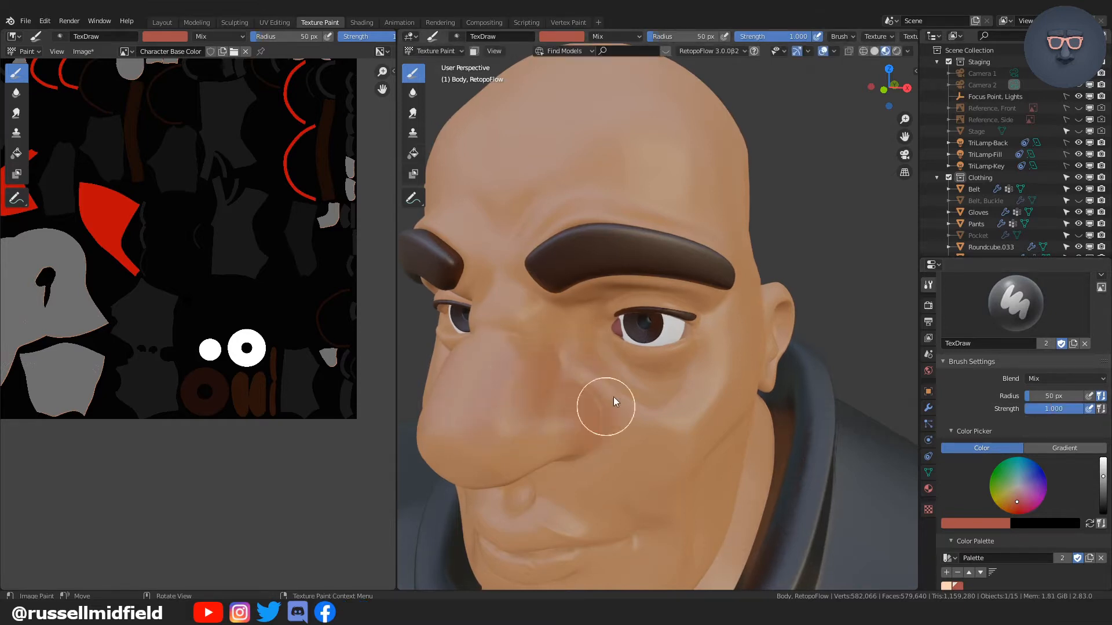
middle_click_drag(622, 417, 616, 315)
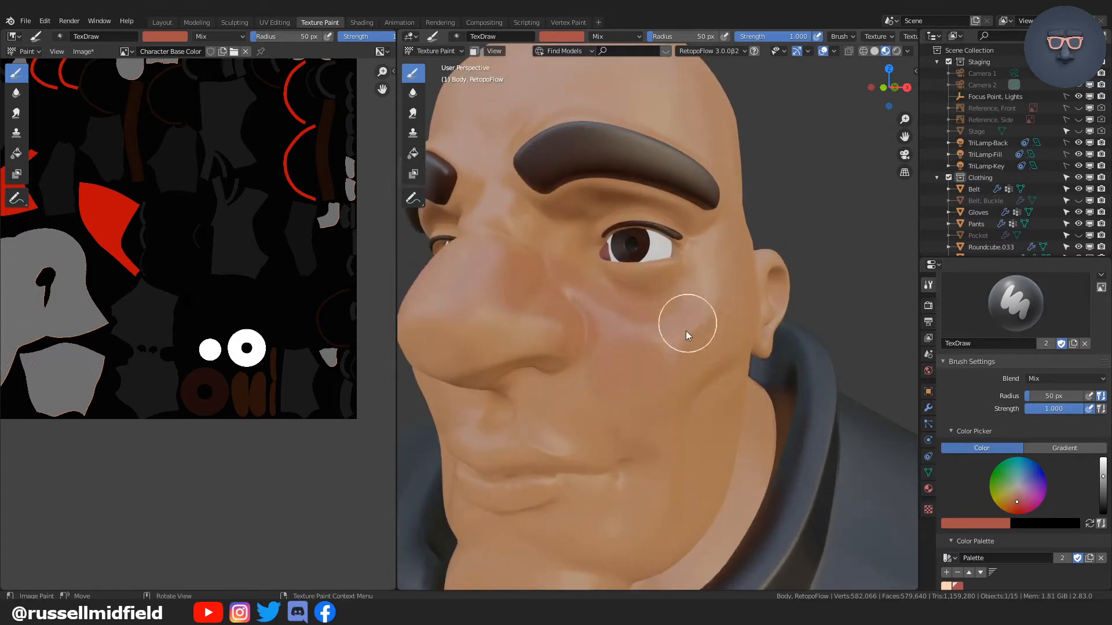
mouse_move(686, 332)
middle_mouse_down()
mouse_move(551, 342)
mouse_move(653, 339)
middle_mouse_up()
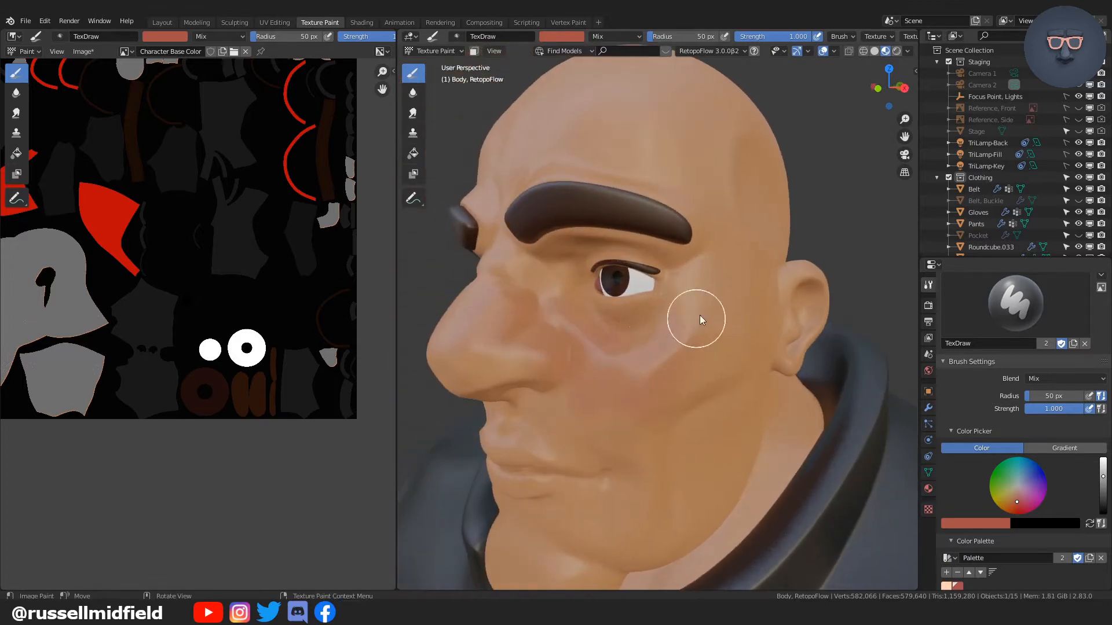
left_click_drag(677, 396, 721, 377)
middle_click_drag(763, 343, 609, 350)
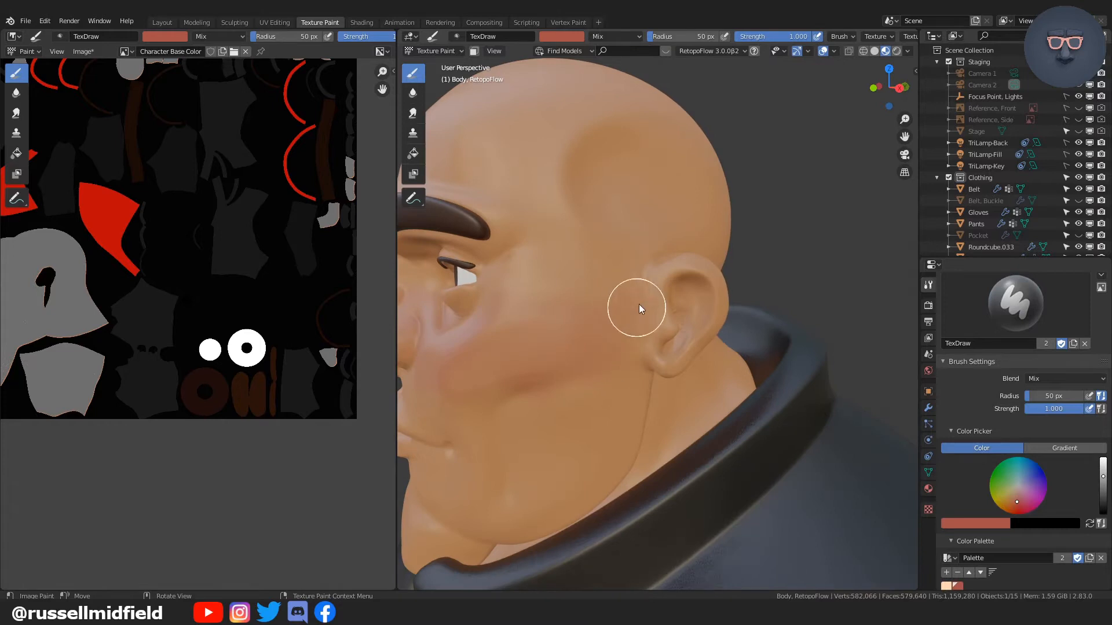
- Reduce the brush radius to 33 px and tint the ear red along its rim and lobe
key("f")
left_click(654, 275)
key("f")
left_click(663, 298)
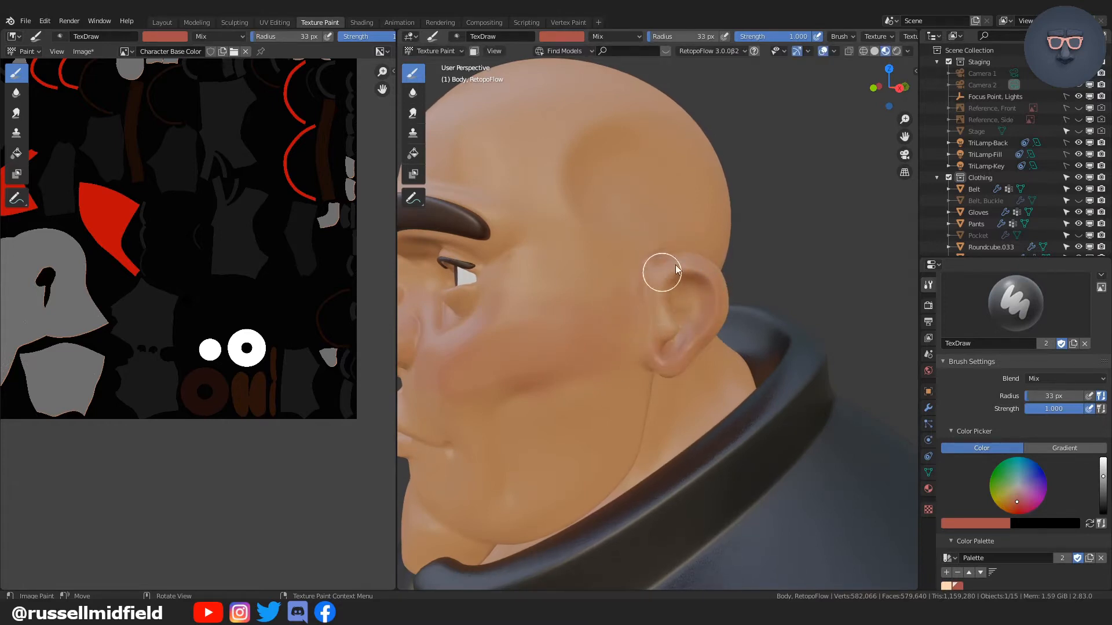
left_click_drag(663, 273, 713, 295)
- Enlarge the brush radius to 56 px and paint more red over the cheek in front of the ear
key("f")
left_click(638, 284)
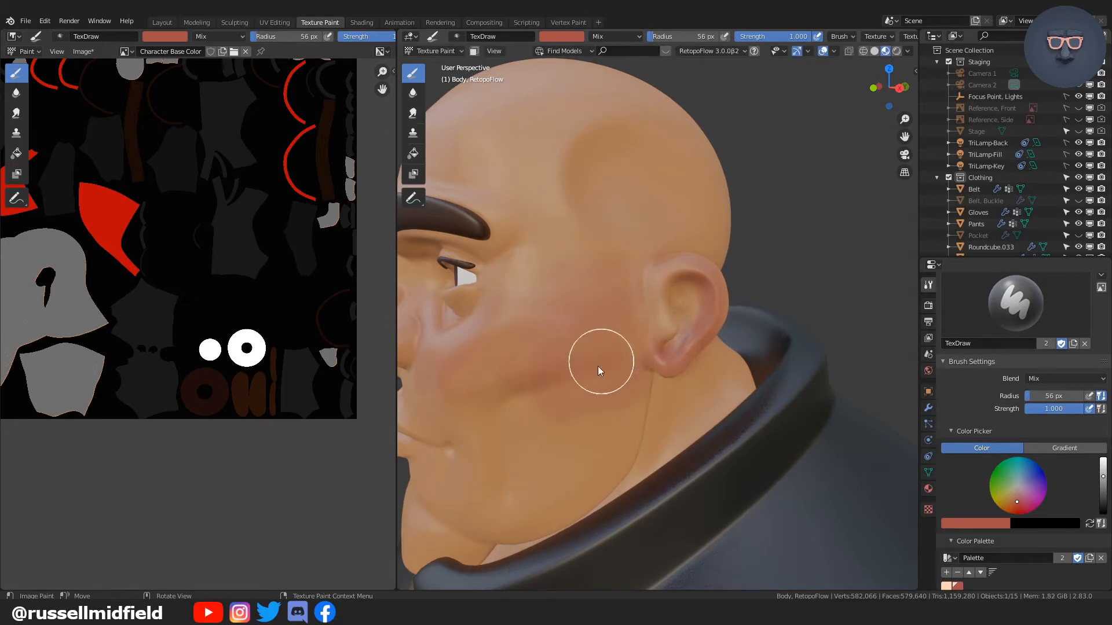
middle_click_drag(600, 365, 670, 362)
mouse_move(563, 419)
middle_mouse_down()
mouse_move(545, 377)
mouse_move(586, 370)
middle_mouse_up()
middle_click_drag(508, 365, 647, 303)
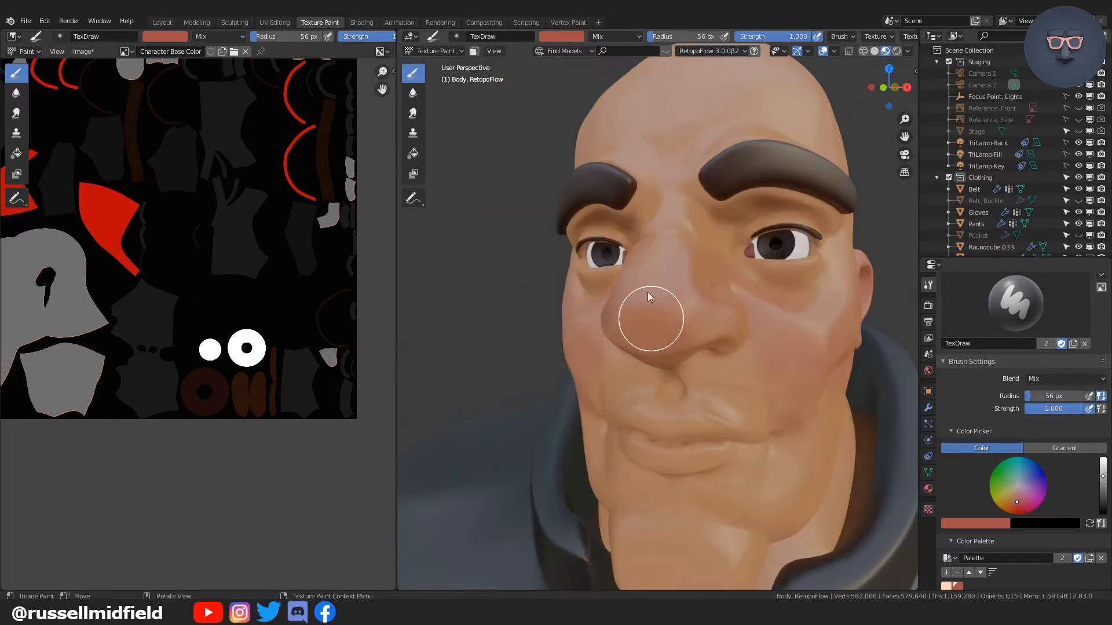
- Deepen the red on the tip of the nose and set the brush radius to 48 px for its bridge
mouse_move(647, 303)
left_mouse_down()
mouse_move(662, 253)
mouse_move(679, 327)
left_mouse_up()
mouse_move(666, 322)
middle_mouse_down()
mouse_move(651, 145)
mouse_move(665, 175)
mouse_move(612, 331)
middle_mouse_up()
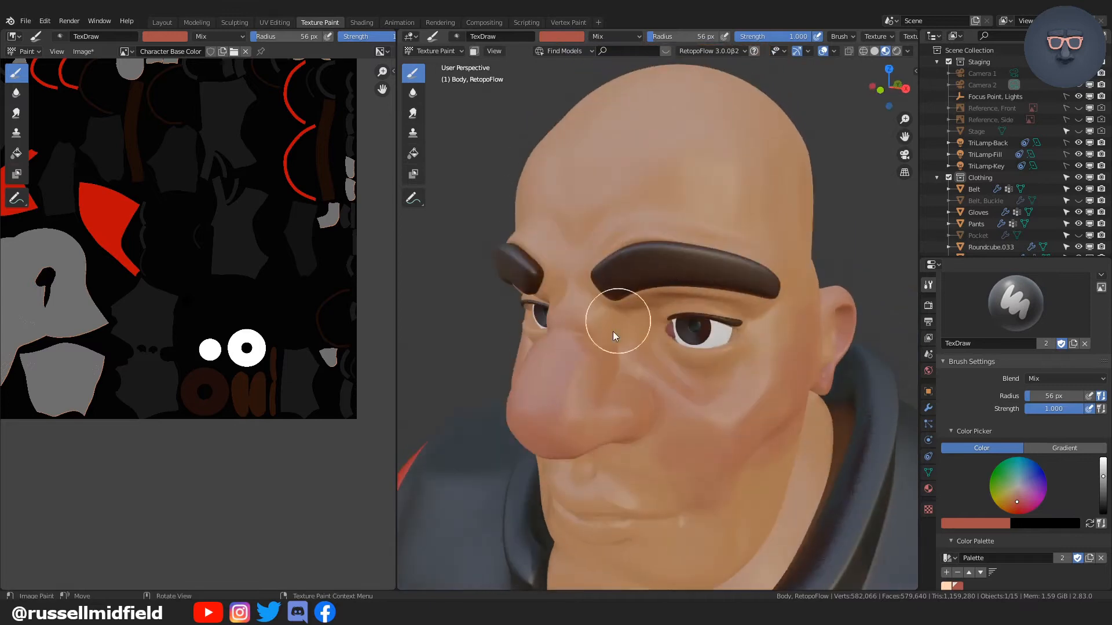
key("f")
left_click(631, 336)
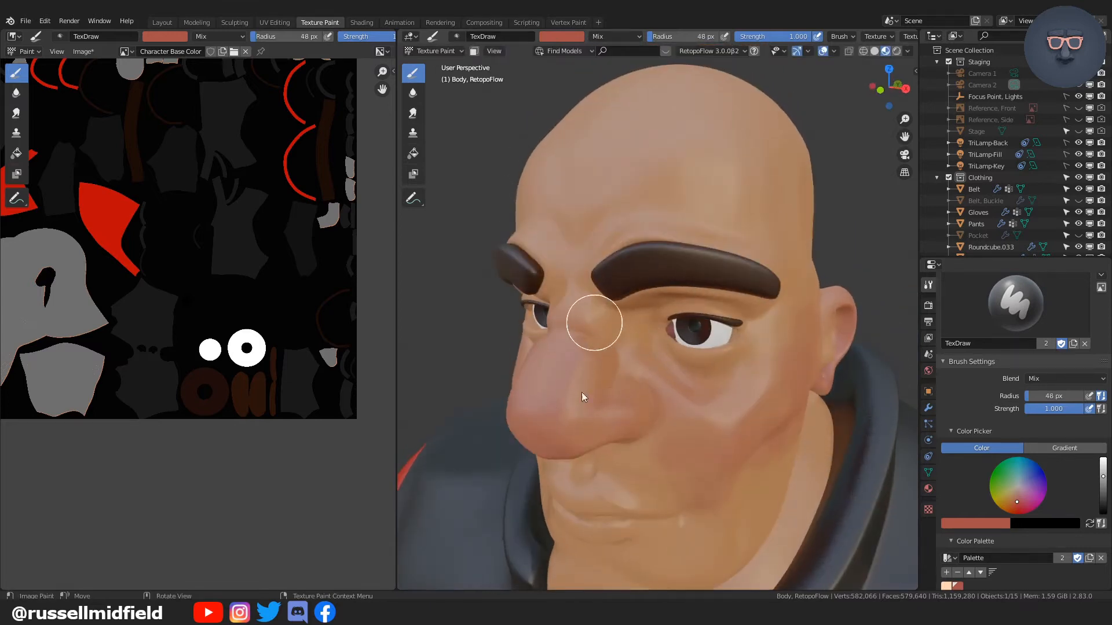
mouse_move(672, 382)
middle_mouse_down()
mouse_move(695, 364)
mouse_move(672, 353)
middle_mouse_up()
- Mix a pale yellow brush color, R 0.813, G 0.712, B 0.438, and add it to the color palette
left_click(940, 361)
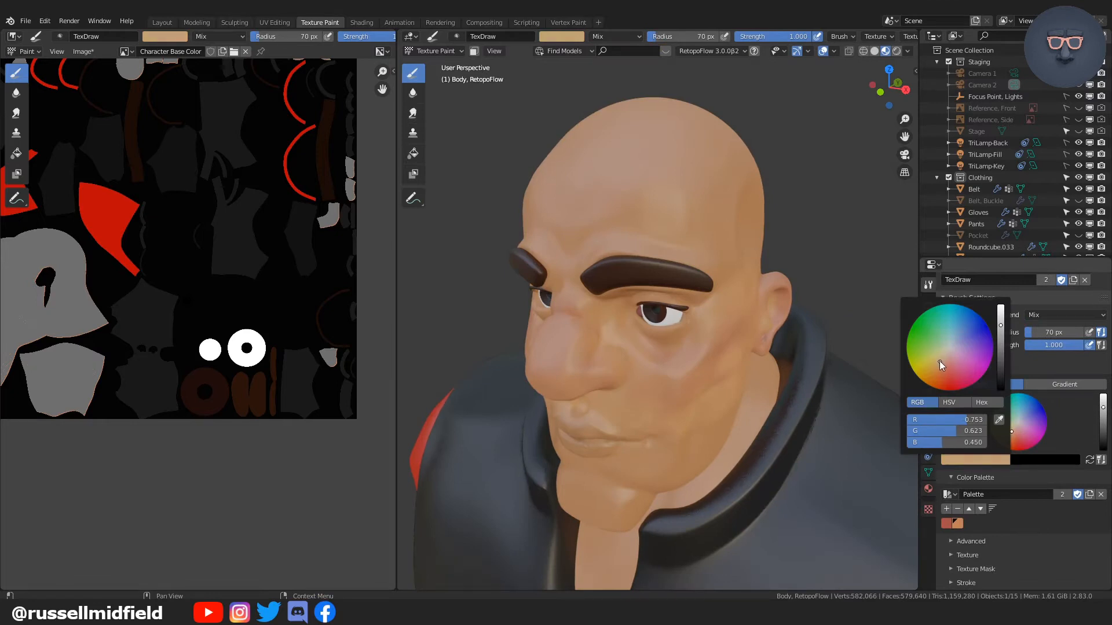
left_click_drag(1000, 326, 998, 320)
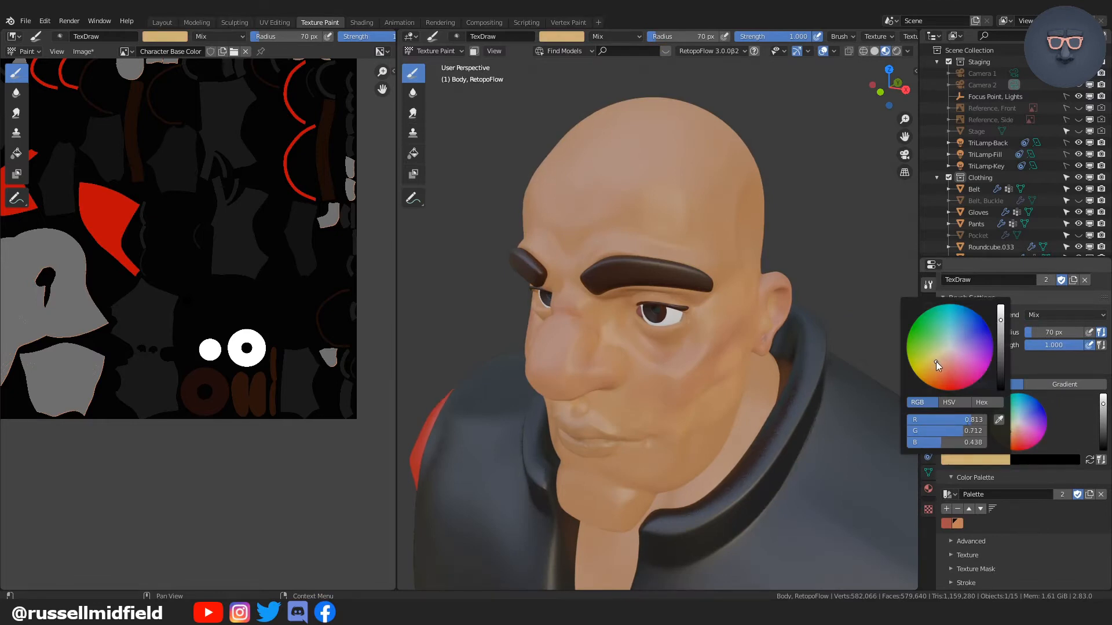
left_click(947, 509)
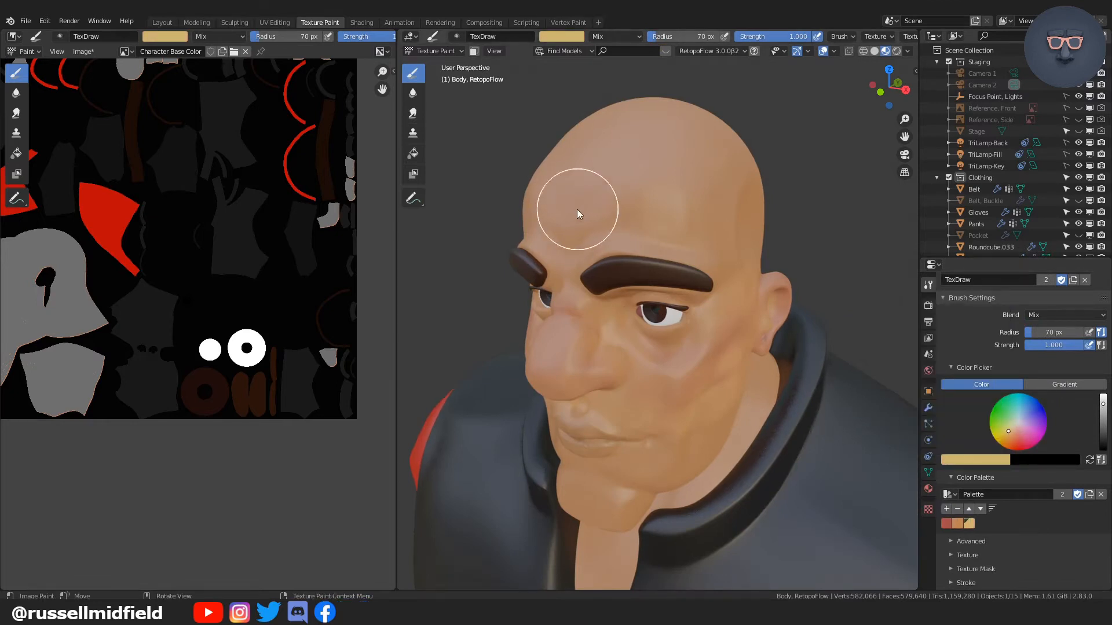
- Paint the yellow tint over the forehead and the side of the scalp with the 70 px brush
mouse_move(697, 204)
left_mouse_down()
mouse_move(632, 196)
mouse_move(721, 211)
mouse_move(735, 252)
mouse_move(593, 257)
left_mouse_up()
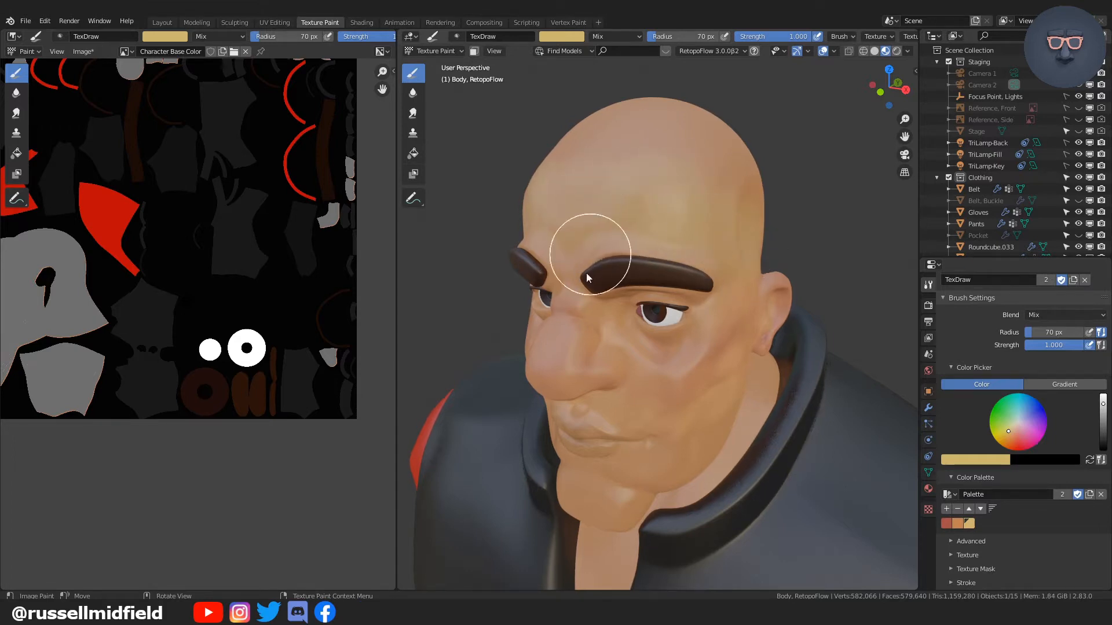
mouse_move(579, 254)
middle_mouse_down()
mouse_move(707, 263)
mouse_move(652, 282)
middle_mouse_up()
mouse_move(652, 282)
left_mouse_down()
mouse_move(689, 230)
mouse_move(733, 238)
mouse_move(689, 176)
left_mouse_up()
mouse_move(689, 173)
middle_mouse_down()
mouse_move(756, 241)
mouse_move(666, 144)
middle_mouse_up()
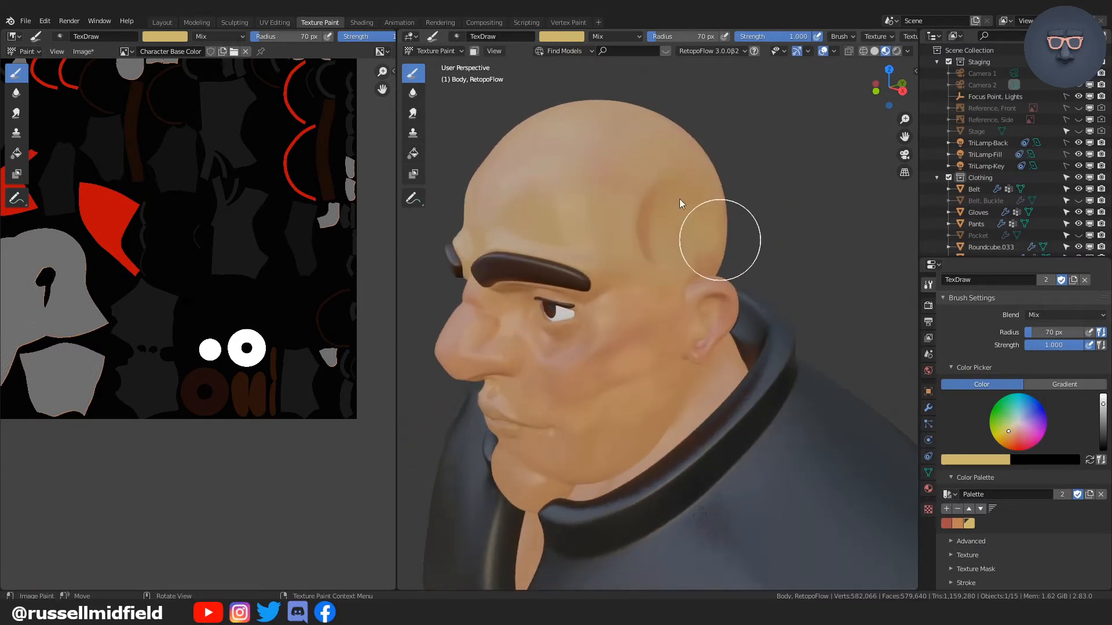
- Reduce the brush radius to 60 px and extend the yellow tint around the temple and side of the head
key("f")
mouse_move(645, 209)
middle_mouse_down()
mouse_move(607, 202)
mouse_move(586, 213)
middle_mouse_up()
left_click(611, 204)
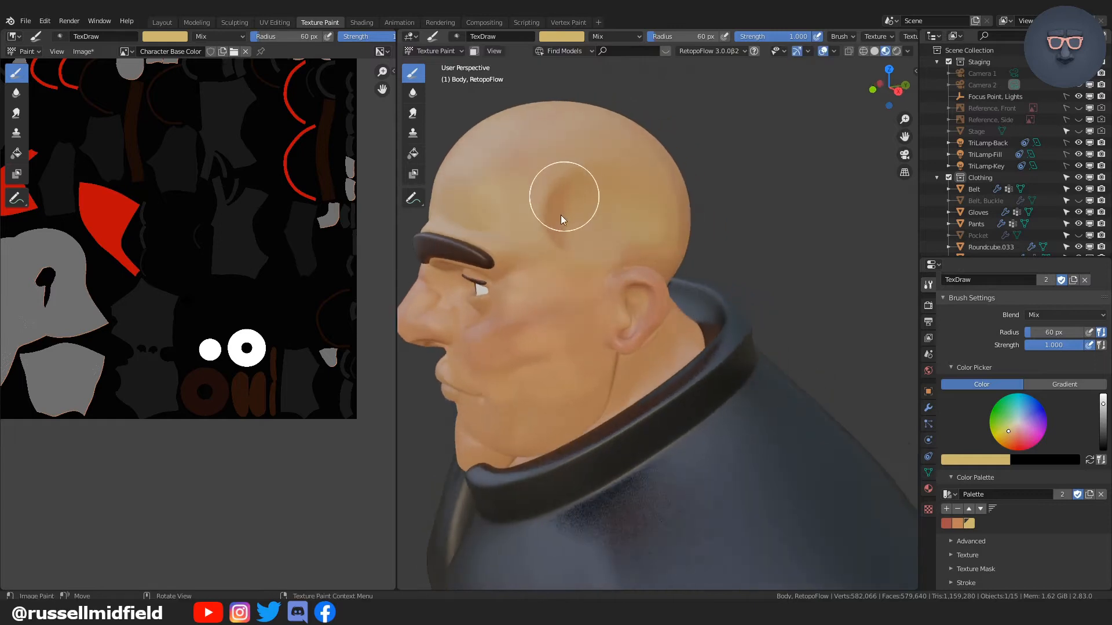
mouse_move(591, 169)
middle_mouse_down()
mouse_move(608, 272)
mouse_move(564, 266)
mouse_move(525, 169)
middle_mouse_up()
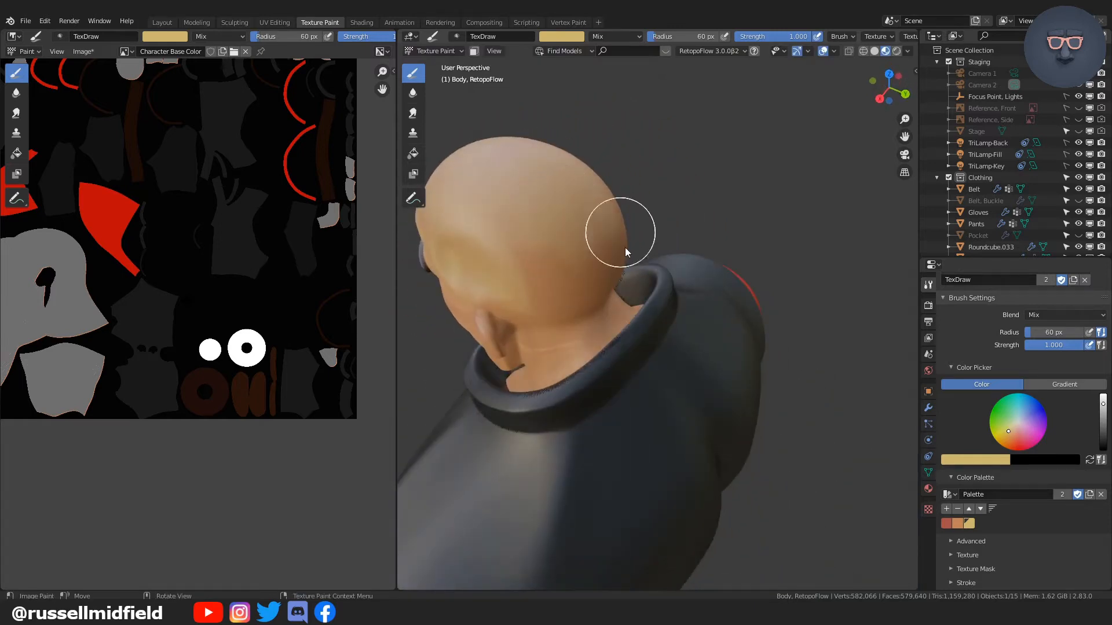
mouse_move(624, 247)
middle_mouse_down()
mouse_move(669, 268)
mouse_move(652, 241)
middle_mouse_up()
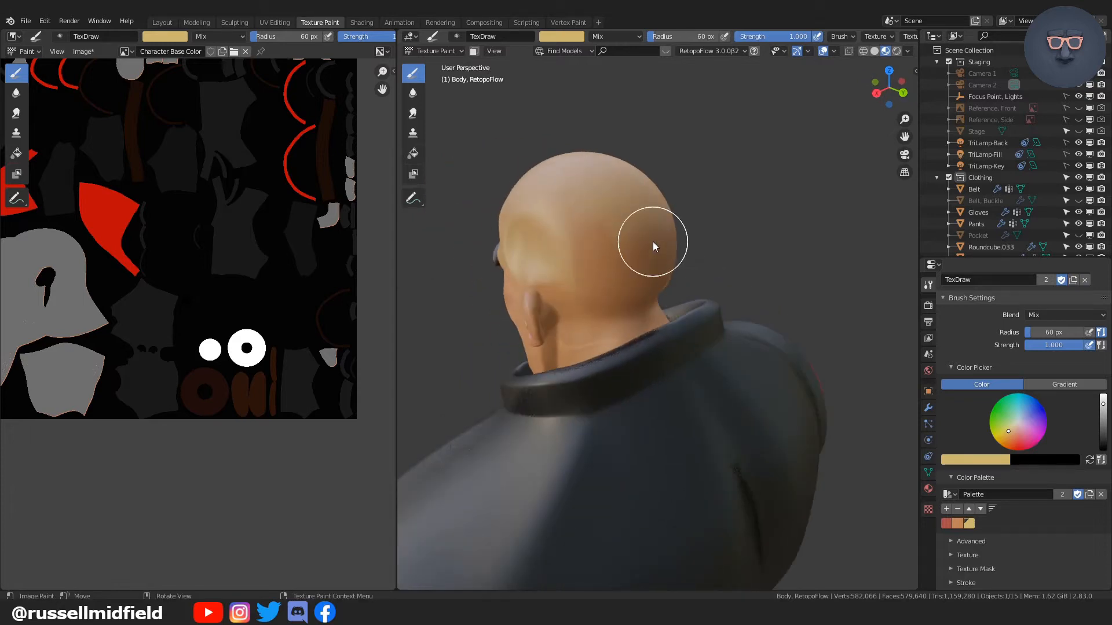
- Isolate the body mesh in local view and paint yellow over the back of the head with a 117 px brush
key("KP_Divide")
scroll(637, 327, "up", 6)
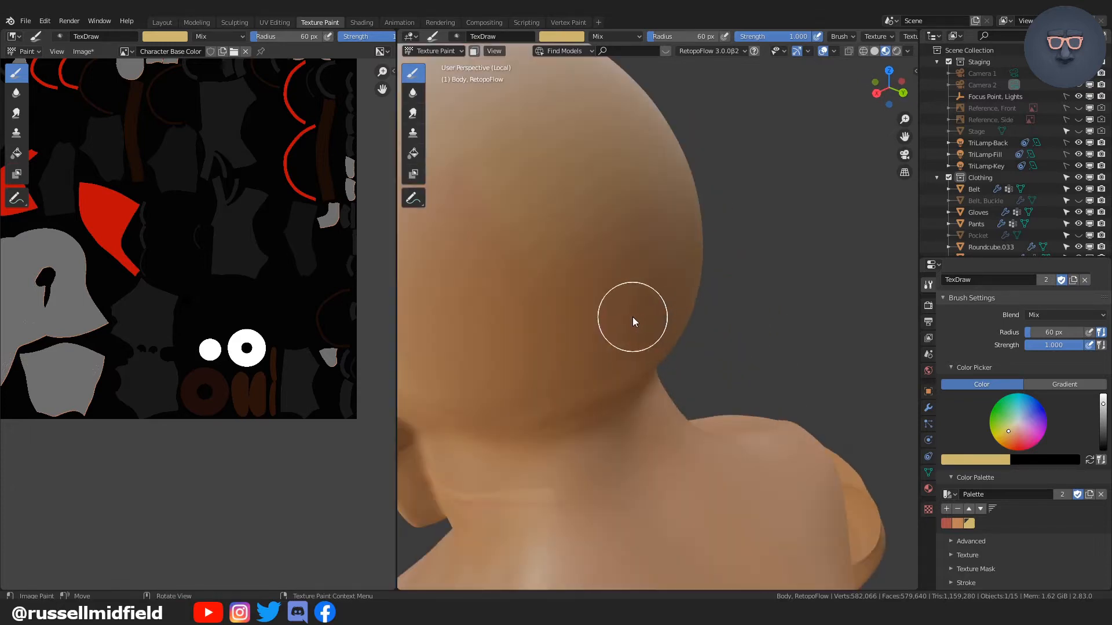
scroll(632, 317, "down", 3)
mouse_move(632, 317)
middle_mouse_down()
mouse_move(648, 327)
mouse_move(642, 317)
middle_mouse_up()
key("f")
left_click(674, 290)
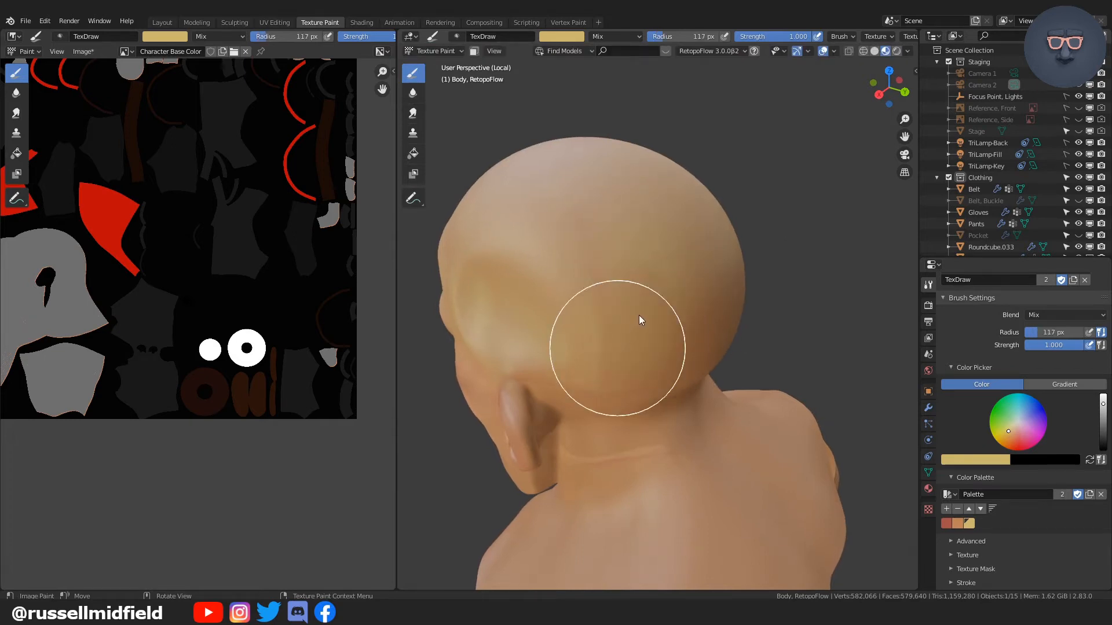
- Lower the body's Multires preview level to 1
left_click(928, 408)
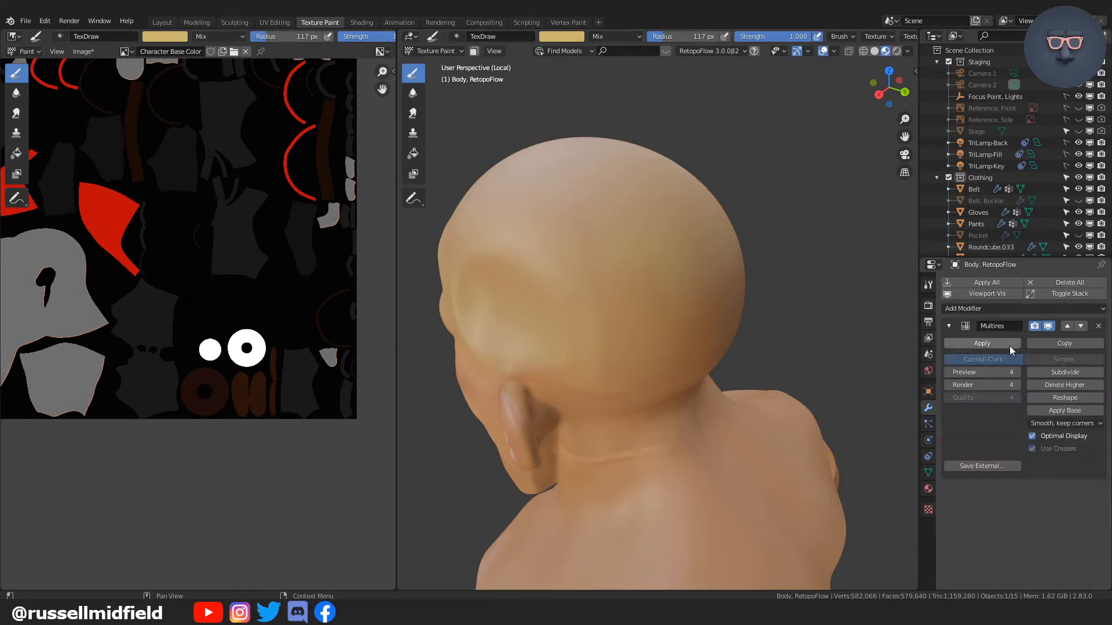
left_click(948, 372)
left_click(947, 372)
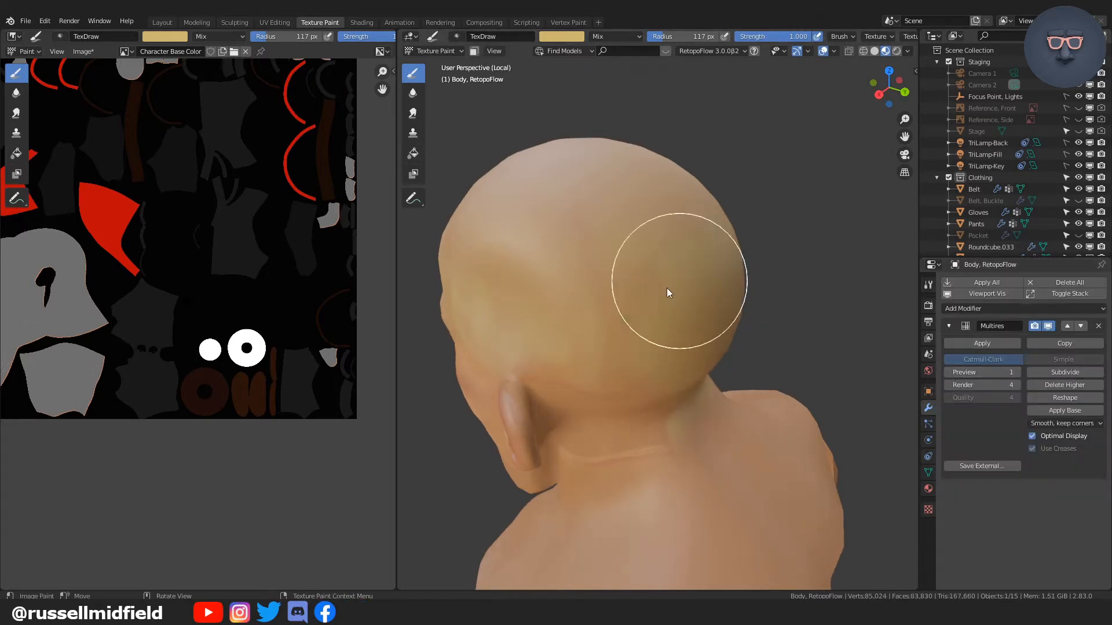
- Spread the yellow tint over the back of the head and behind the ear, reducing the brush radius to 97 px
left_click_drag(550, 188, 595, 380)
middle_click_drag(595, 380, 631, 320)
key("f")
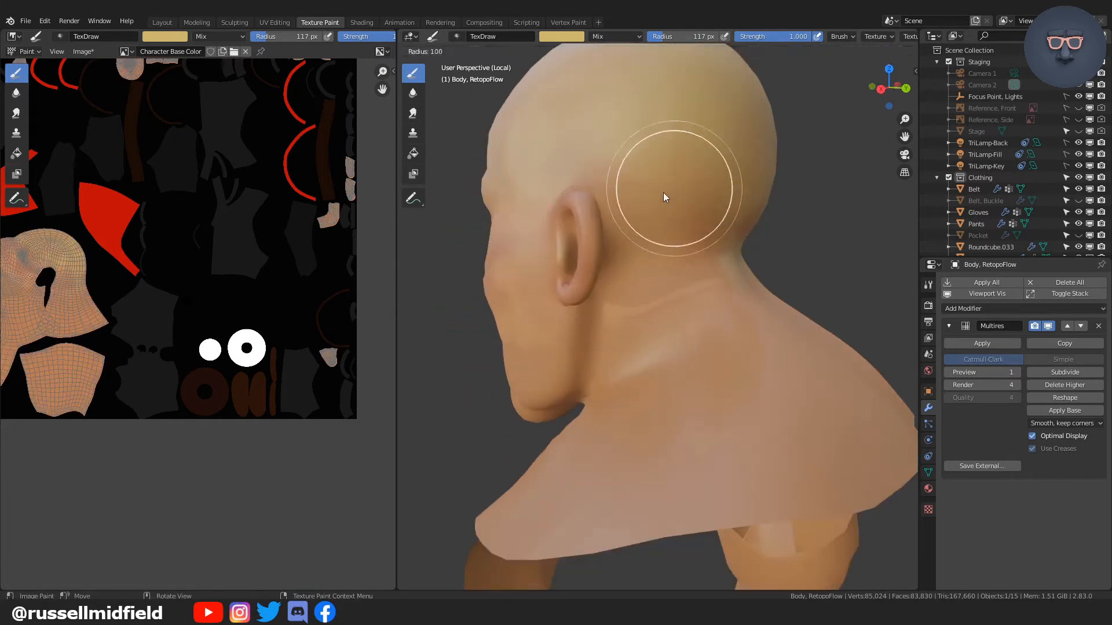
left_click(666, 200)
mouse_move(686, 276)
middle_mouse_down()
mouse_move(725, 304)
mouse_move(773, 290)
middle_mouse_up()
middle_click_drag(633, 190, 712, 201)
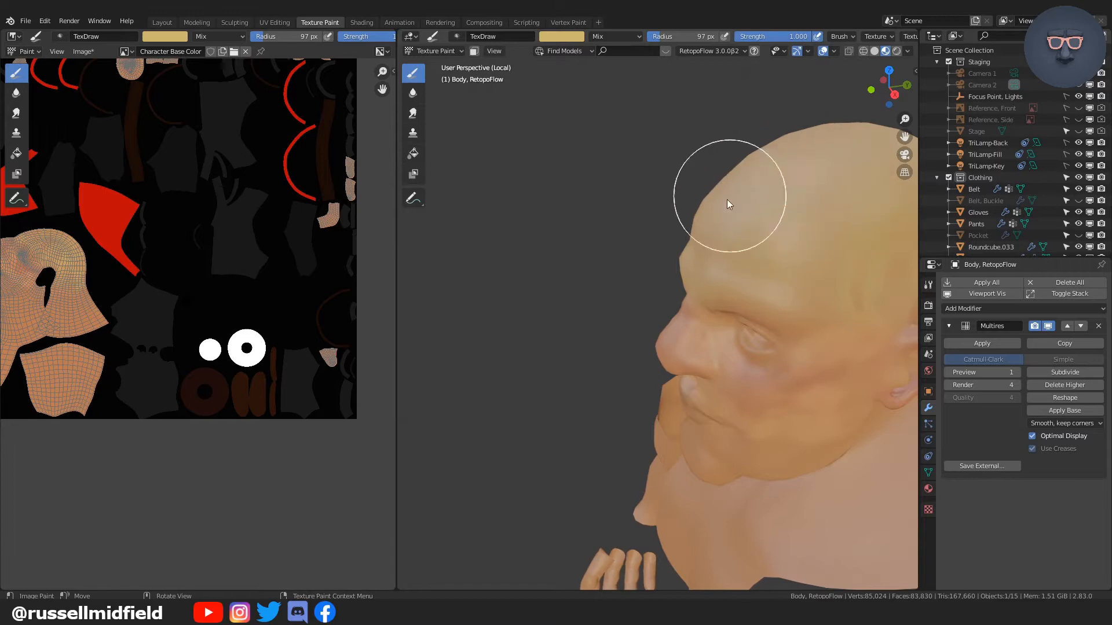
- Mix a neutral gray brush color and paint a beard shadow over the mouth, chin and jaw at 86 px radius
left_click(959, 263)
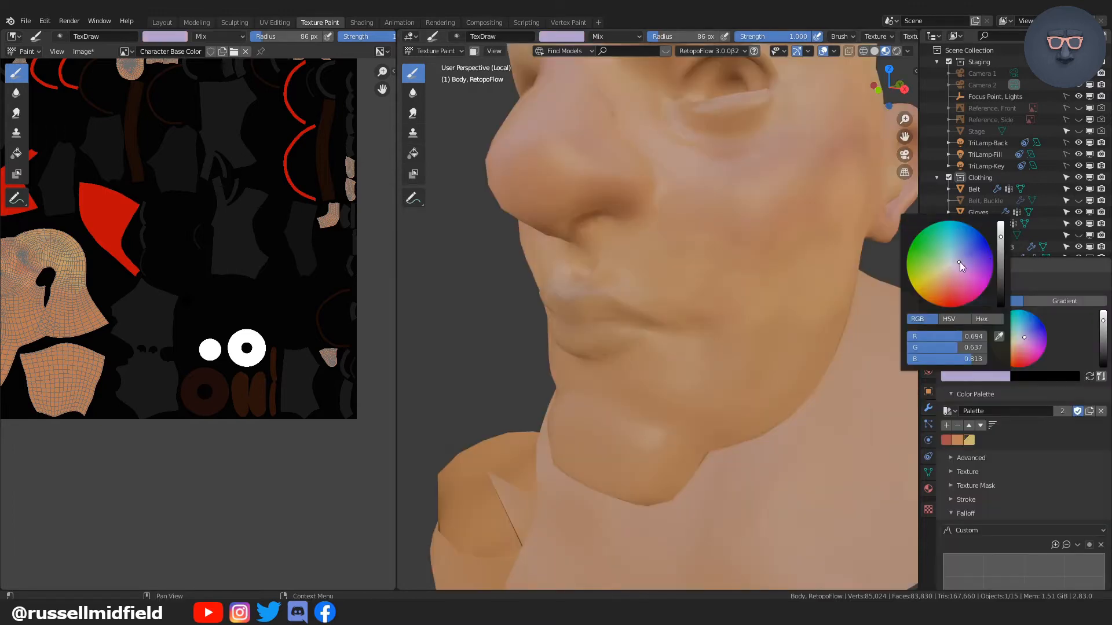
left_click(950, 264)
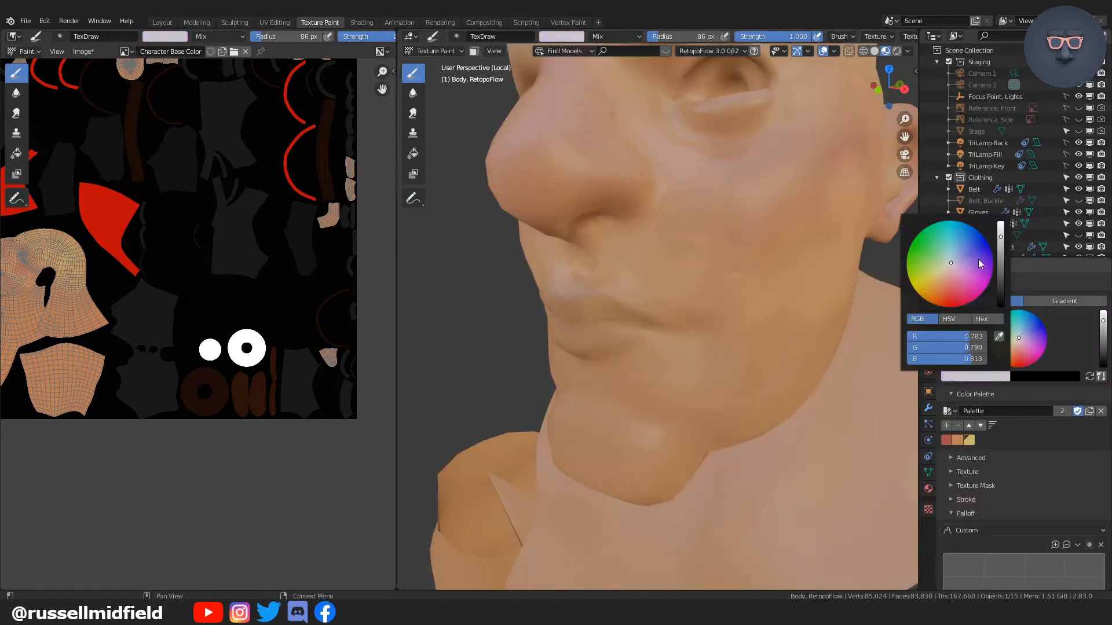
left_click_drag(999, 240, 999, 270)
left_click_drag(631, 269, 628, 393)
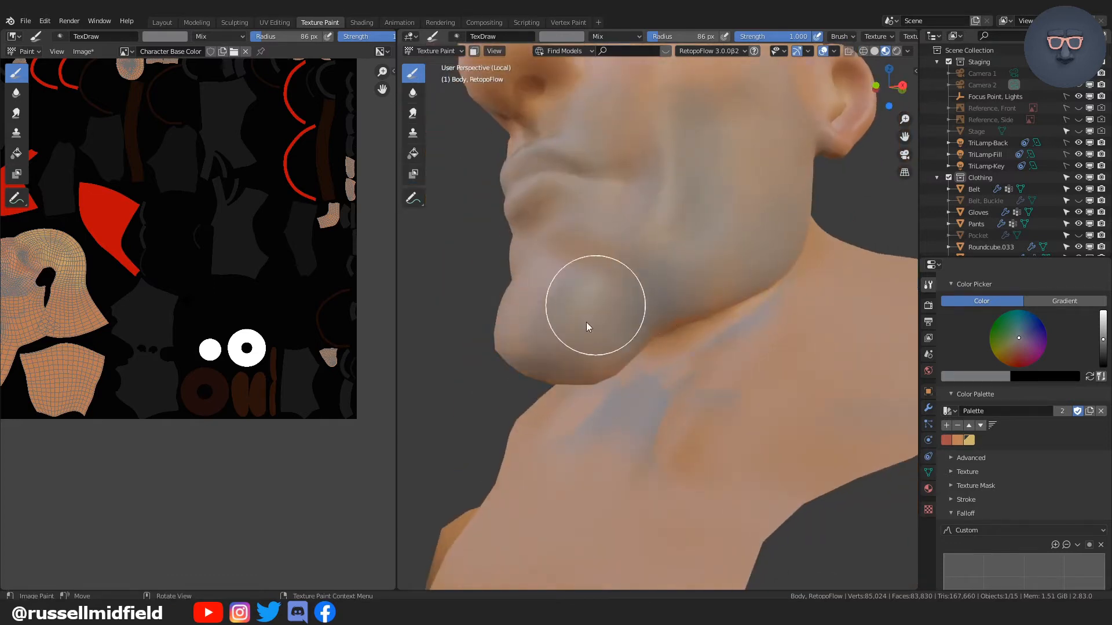
- Extend the gray beard shadow across the cheek and jaw up to the ear, reducing the brush radius to 80 px
middle_click_drag(586, 327, 754, 161)
middle_click_drag(710, 216, 666, 228)
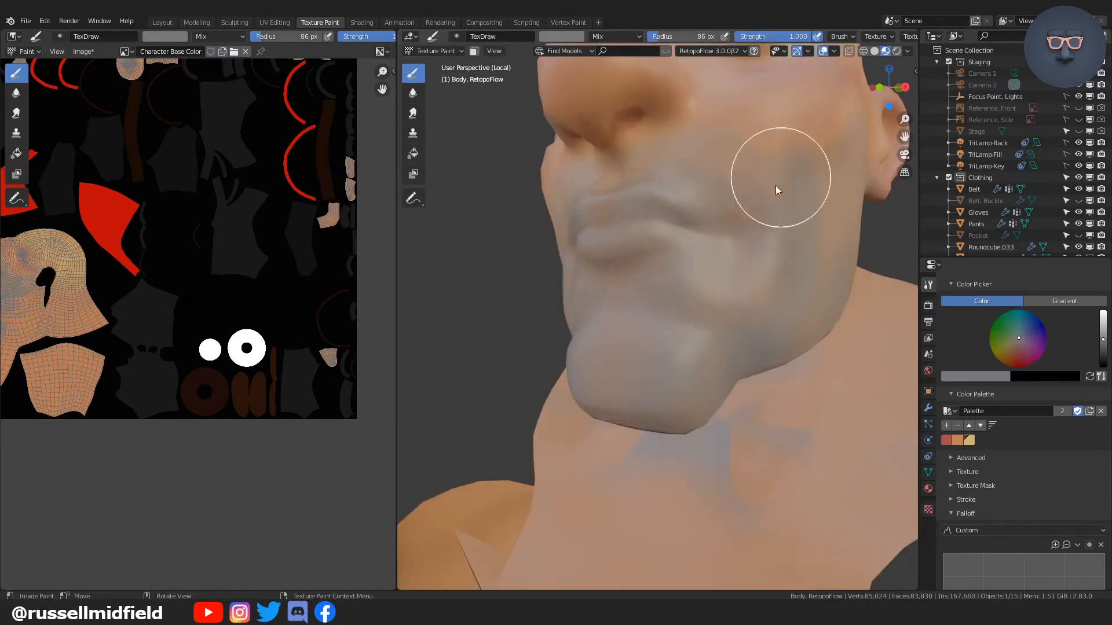
key("f")
left_click(758, 309)
middle_click_drag(757, 310, 680, 329)
mouse_move(637, 249)
middle_mouse_down()
mouse_move(752, 293)
mouse_move(609, 208)
mouse_move(699, 320)
middle_mouse_up()
key("f")
left_click(599, 223)
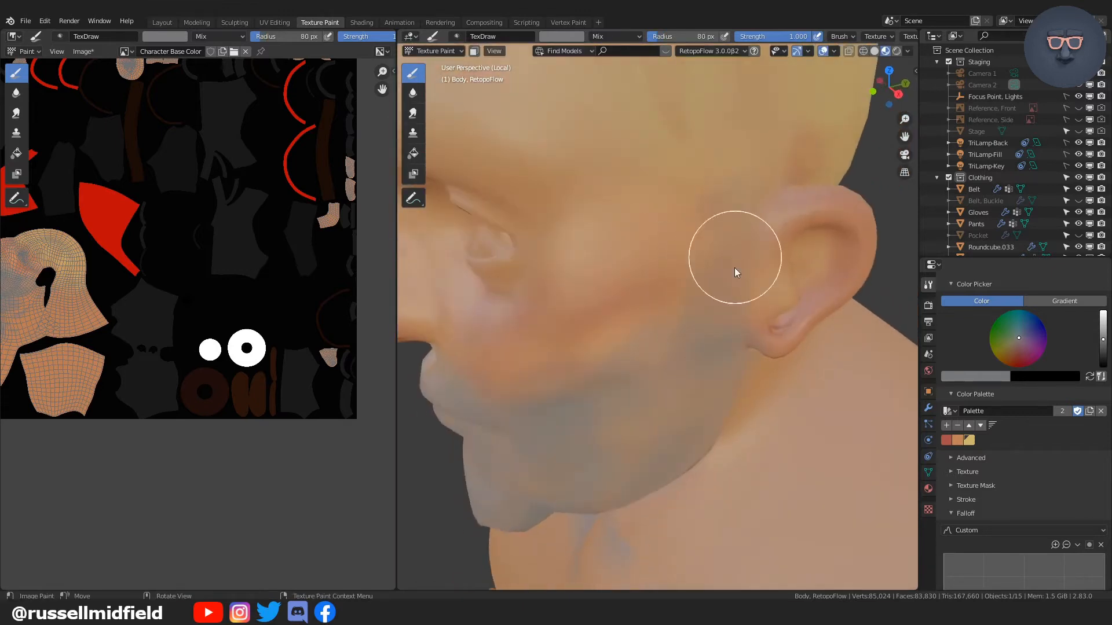
- Paint gray over the scalp's hair area, add it to the palette, and redden the nose and cheek with the 87 px brush
mouse_move(735, 272)
middle_mouse_down()
mouse_move(732, 236)
mouse_move(595, 213)
mouse_move(586, 261)
mouse_move(628, 228)
mouse_move(567, 266)
mouse_move(652, 310)
mouse_move(776, 303)
mouse_move(819, 263)
mouse_move(842, 297)
middle_mouse_up()
key("f")
left_click(566, 238)
key("f")
left_click(548, 232)
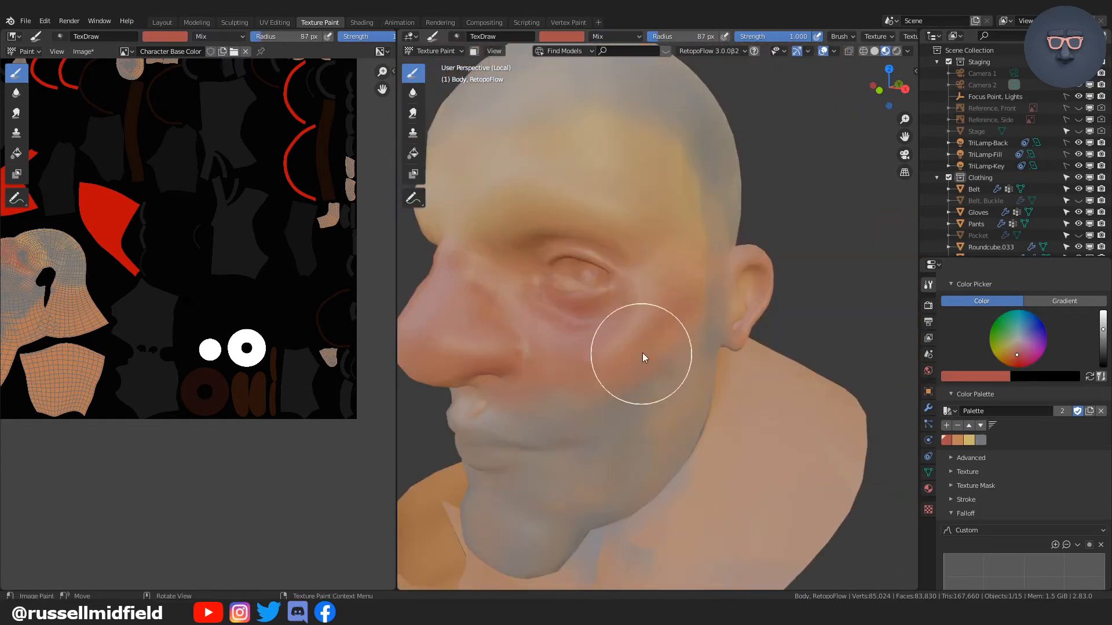
- Set the brush radius to 63 px and deepen the red across the cheekbone and around the eye
middle_click_drag(642, 353, 555, 312)
key("f")
left_click(666, 286)
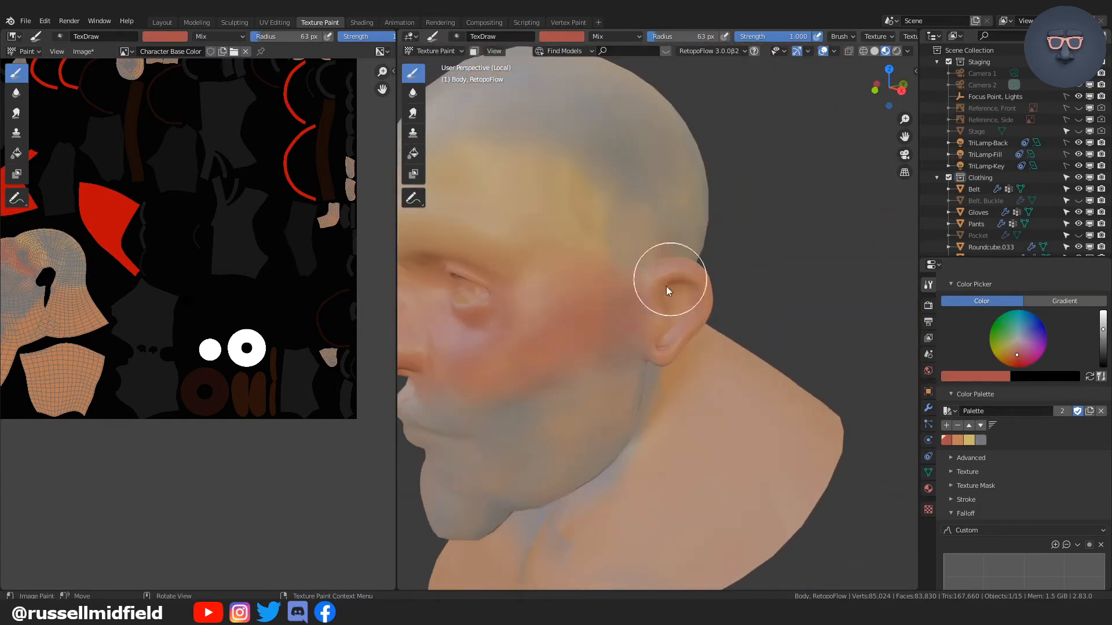
middle_click_drag(578, 334, 675, 171)
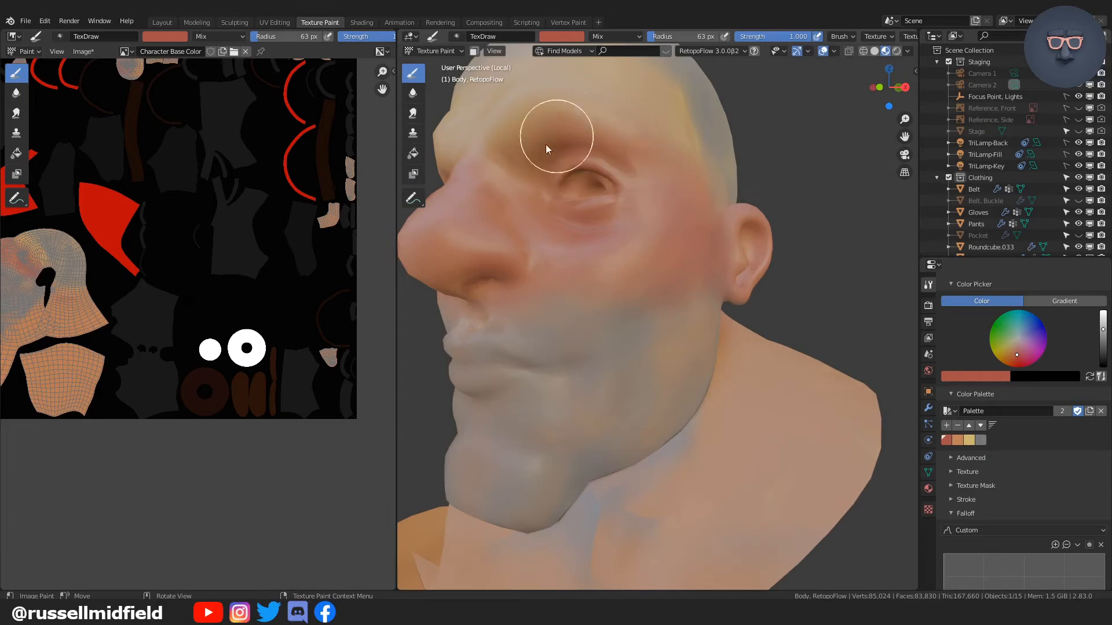
middle_click_drag(668, 273, 786, 367)
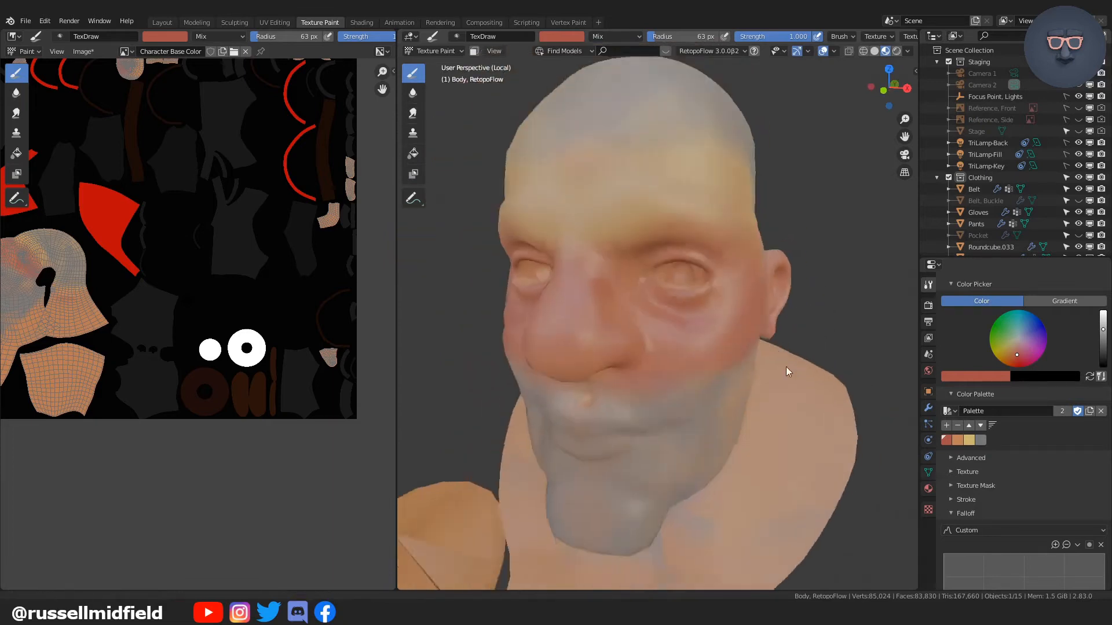
- Pick the orange skin swatch and paint over the gray spill on the neck with a 42 px brush
scroll(784, 382, "down", 4)
middle_click_drag(773, 454, 723, 437)
scroll(731, 357, "up", 3)
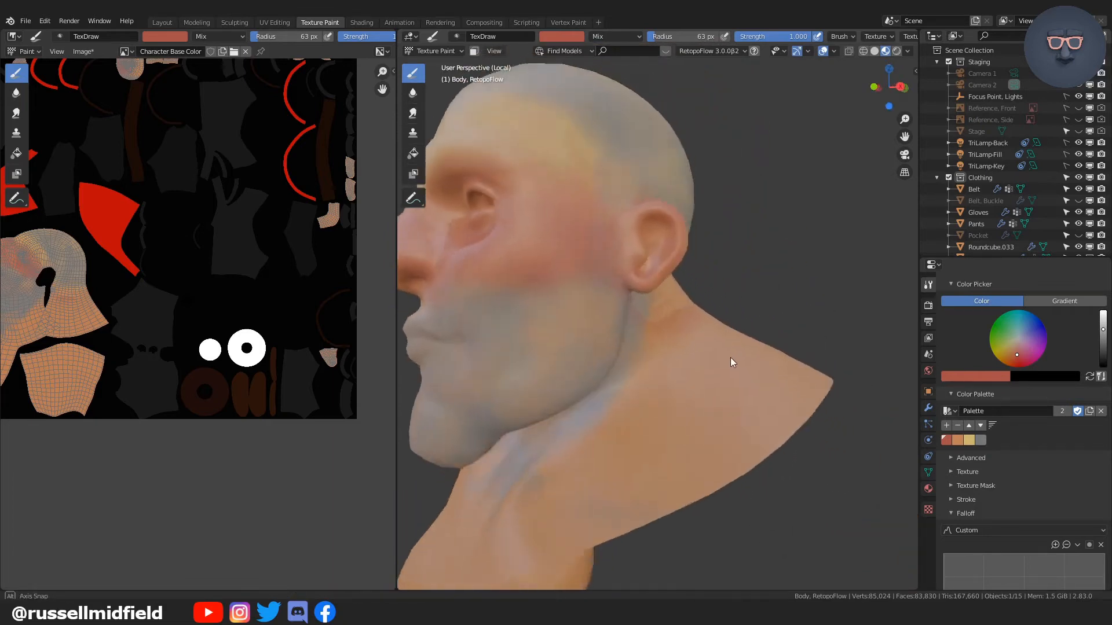
middle_click_drag(730, 357, 727, 374)
scroll(770, 356, "up", 2)
middle_click_drag(744, 480, 788, 357, "shift")
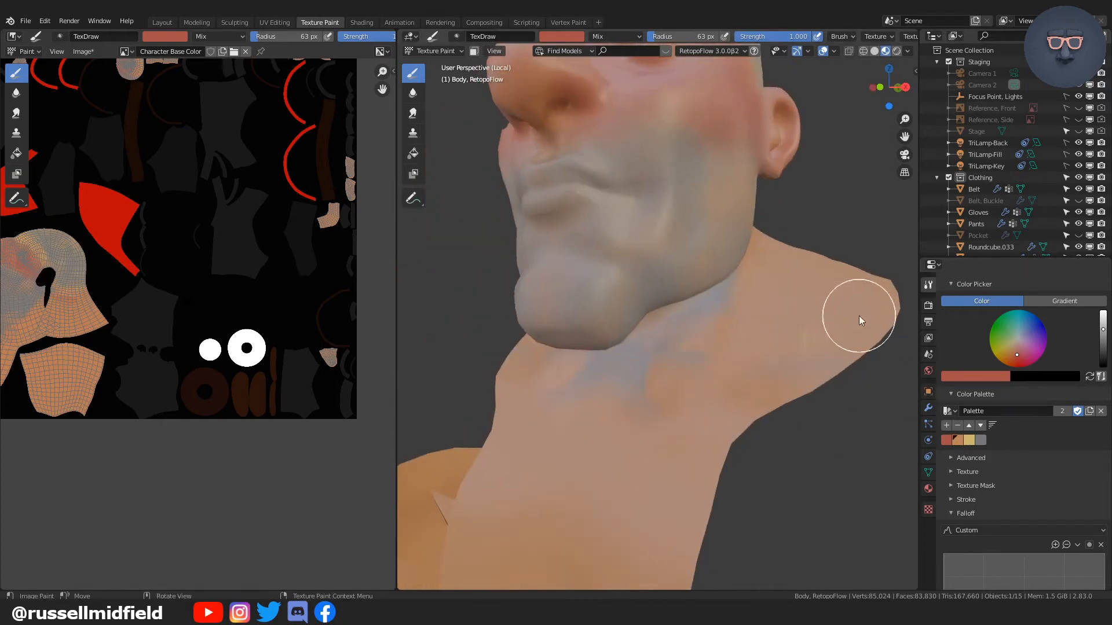
left_click(958, 440)
mouse_move(633, 398)
middle_mouse_down()
mouse_move(682, 422)
mouse_move(701, 351)
middle_mouse_up()
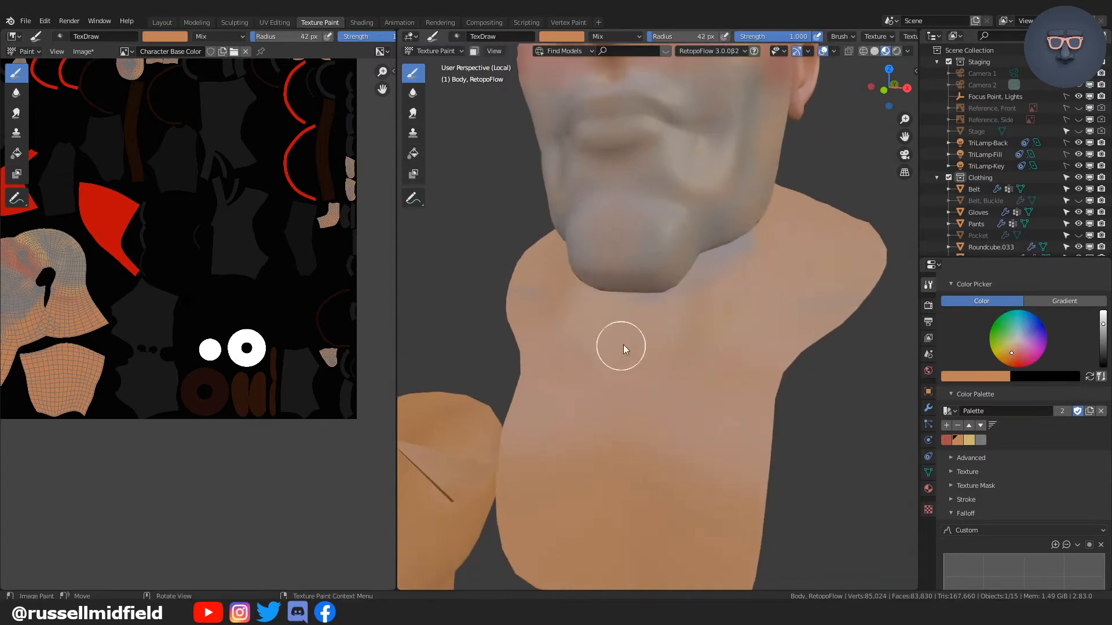
- Enlarge the brush radius to 98 px, blend orange over the neck, and soften the gray jaw at 88 px
key("bracketright")
key("bracketright")
key("bracketright")
key("bracketright")
key("bracketright")
key("bracketright")
key("bracketright")
key("bracketright")
key("bracketright")
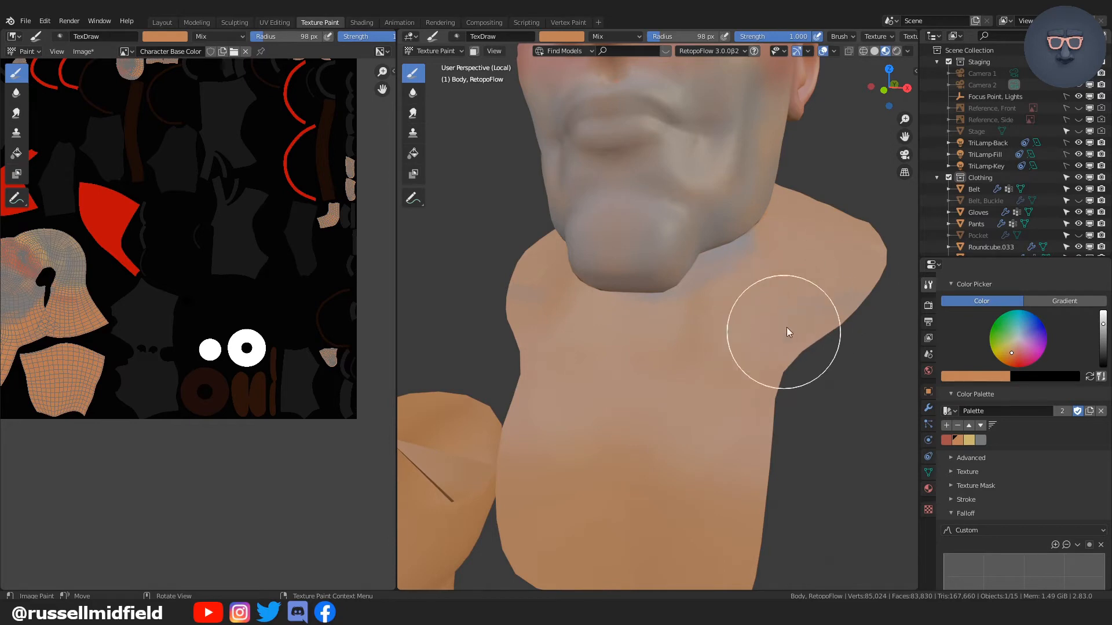
middle_click_drag(787, 328, 805, 304)
key("bracketleft")
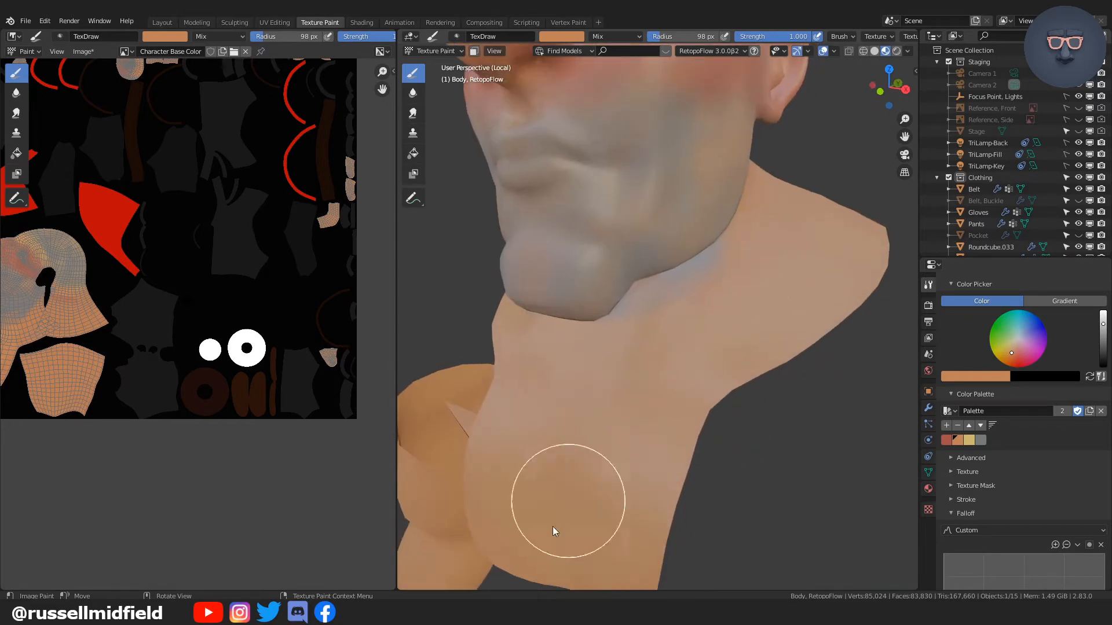
middle_click_drag(556, 510, 626, 455)
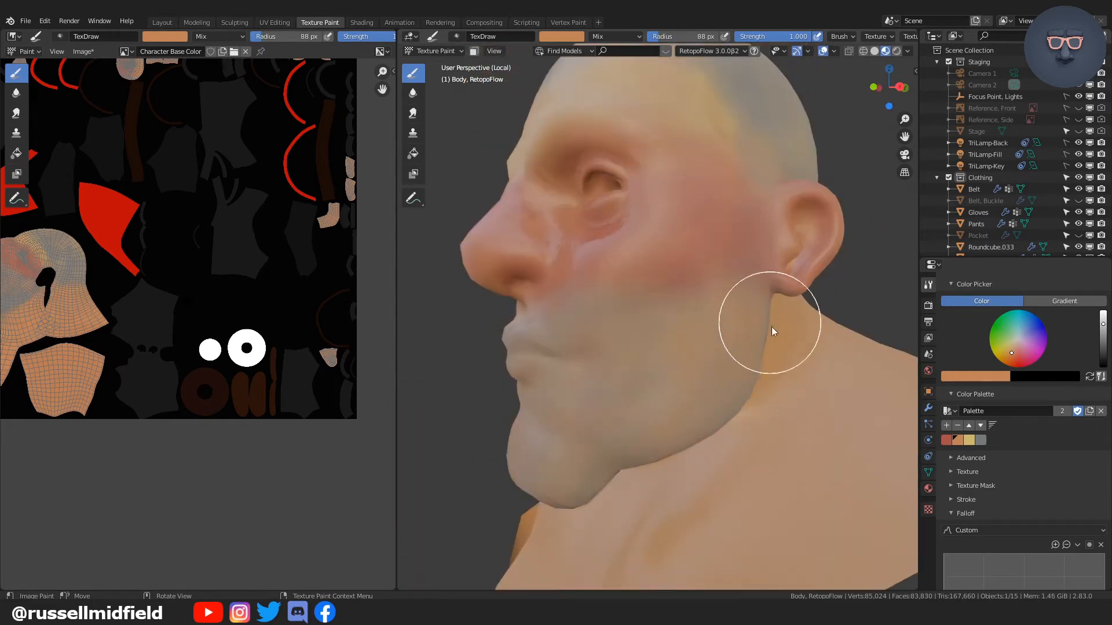
- Reduce the brush radius to 74 px and soften the red on the cheek, nose and eye area with orange
mouse_move(771, 327)
middle_mouse_down()
mouse_move(637, 358)
mouse_move(619, 316)
mouse_move(732, 298)
mouse_move(809, 323)
mouse_move(804, 339)
middle_mouse_up()
key("bracketleft")
key("bracketleft")
key("bracketleft")
key("bracketleft")
key("bracketright")
key("bracketright")
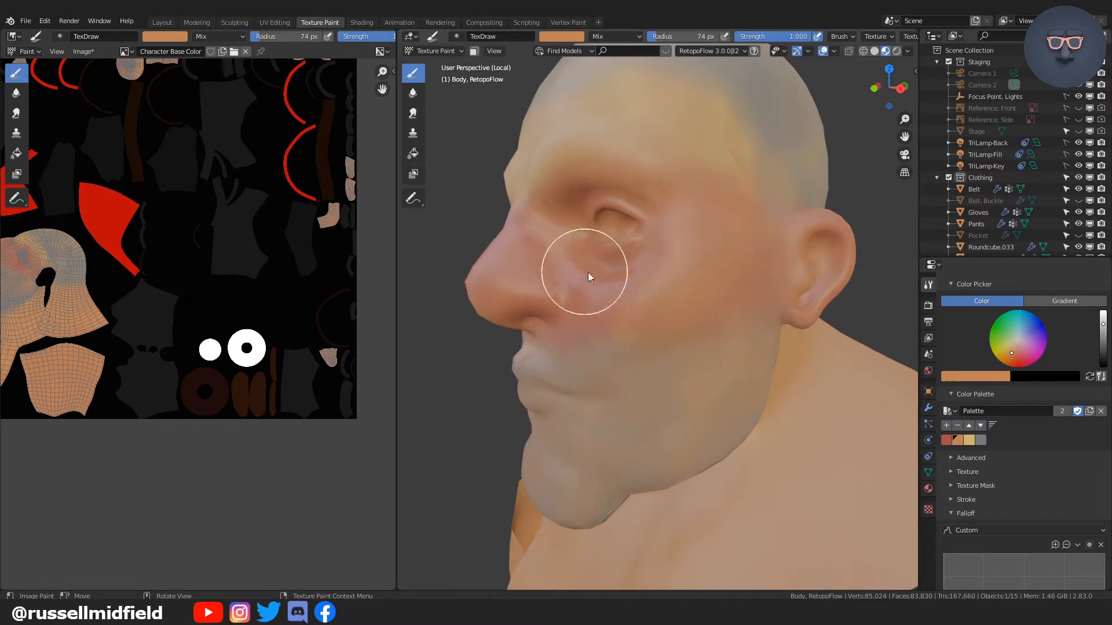
middle_click_drag(588, 273, 711, 323)
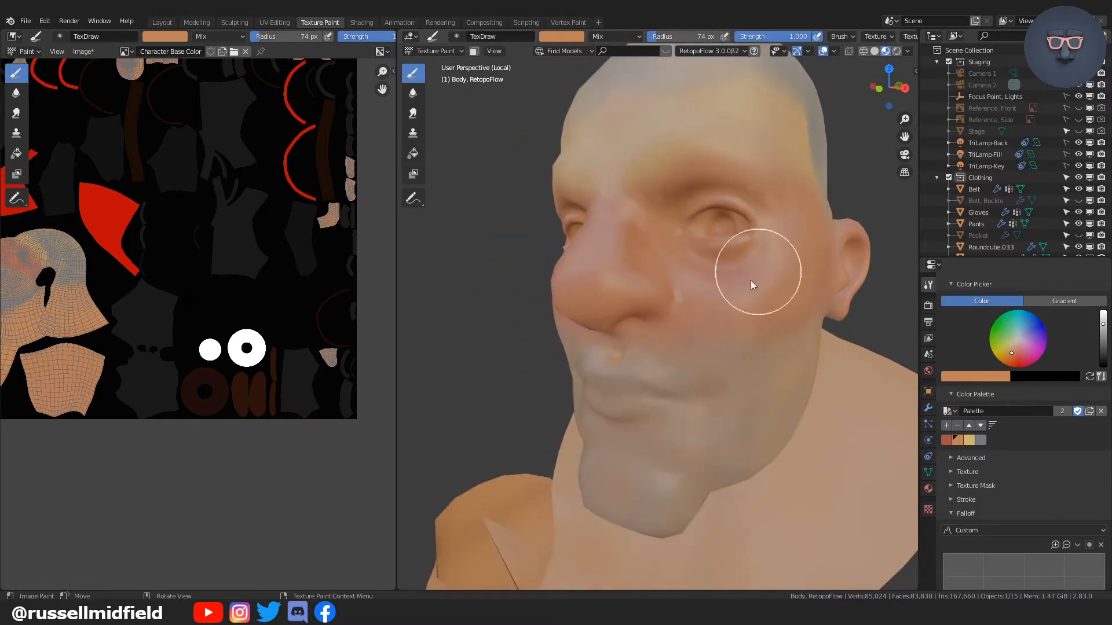
- Soften the gray and yellow zones around the whole scalp with orange using a 109 px brush
middle_click_drag(784, 347, 704, 252)
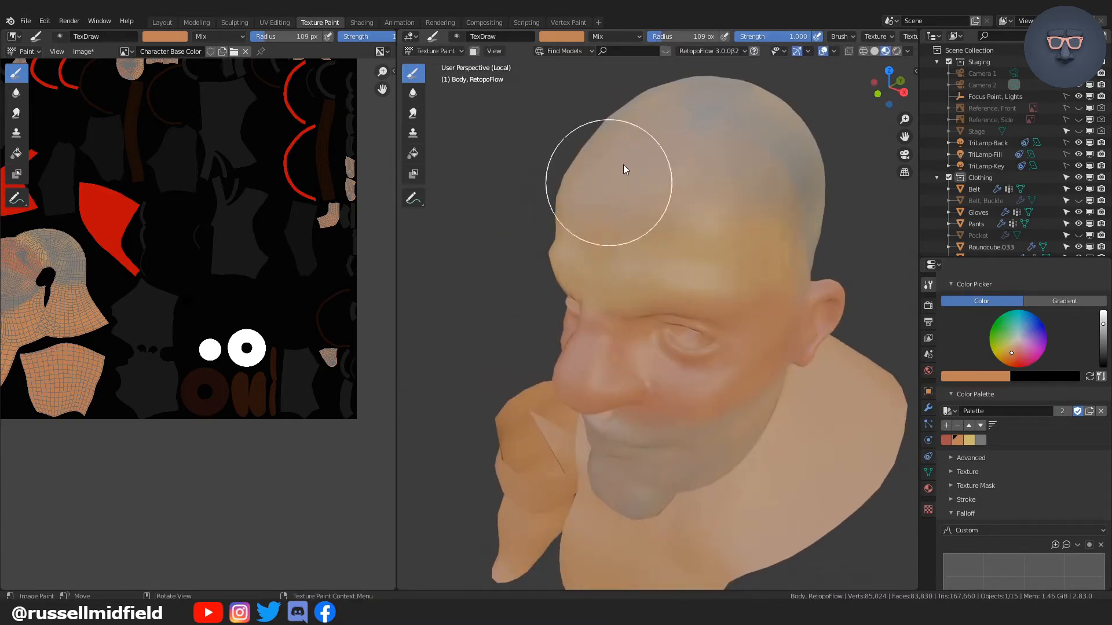
middle_click_drag(790, 234, 645, 173)
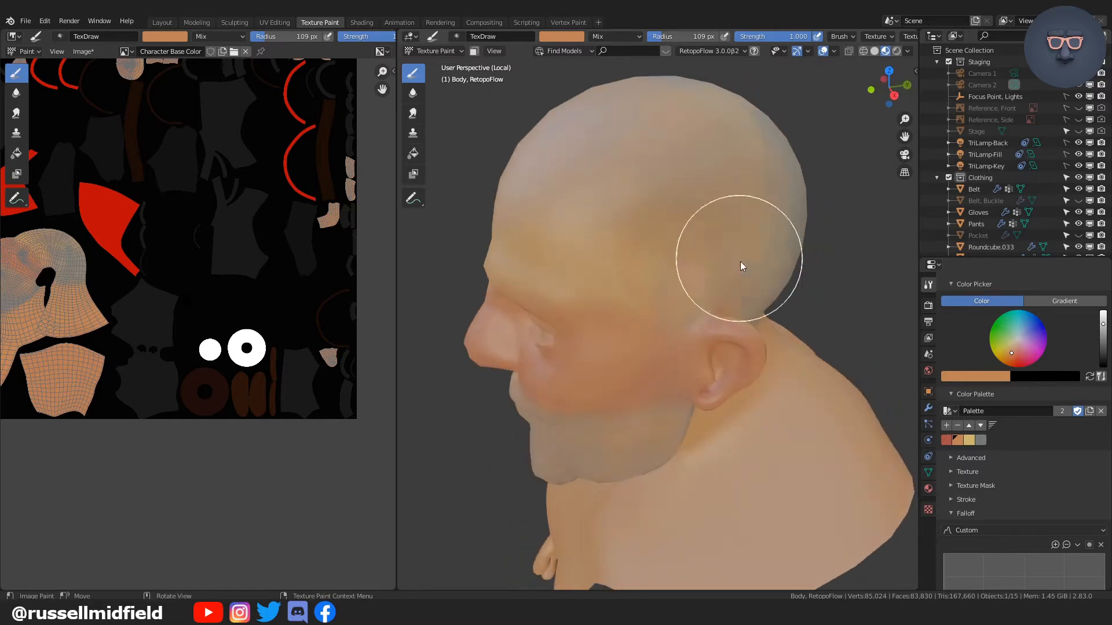
mouse_move(740, 267)
middle_mouse_down()
mouse_move(676, 247)
mouse_move(631, 155)
middle_mouse_up()
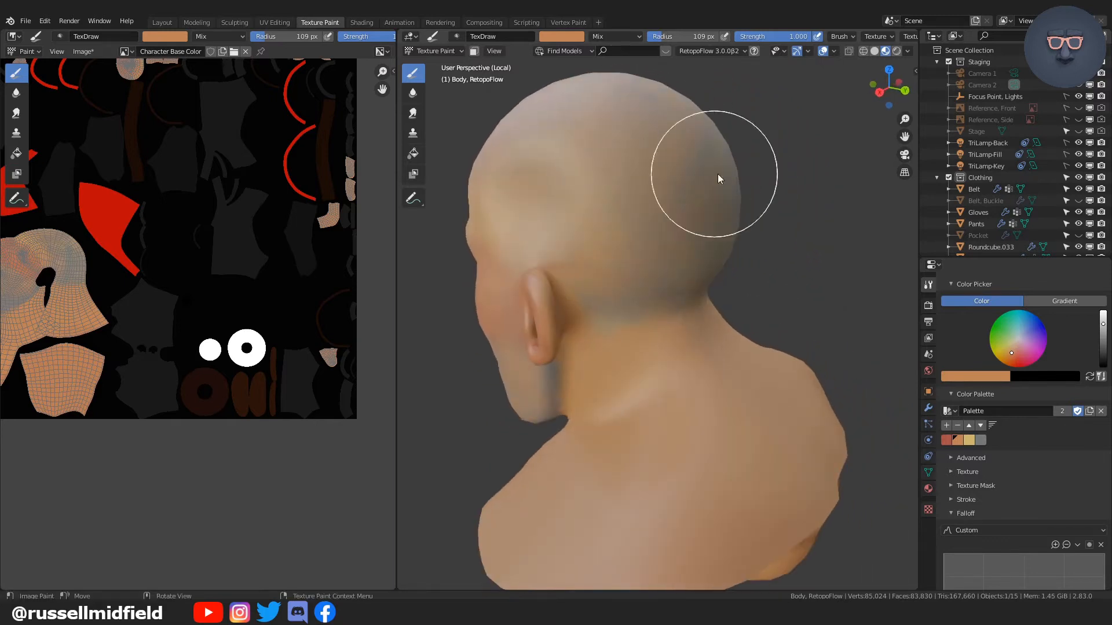
middle_click_drag(668, 262, 589, 181)
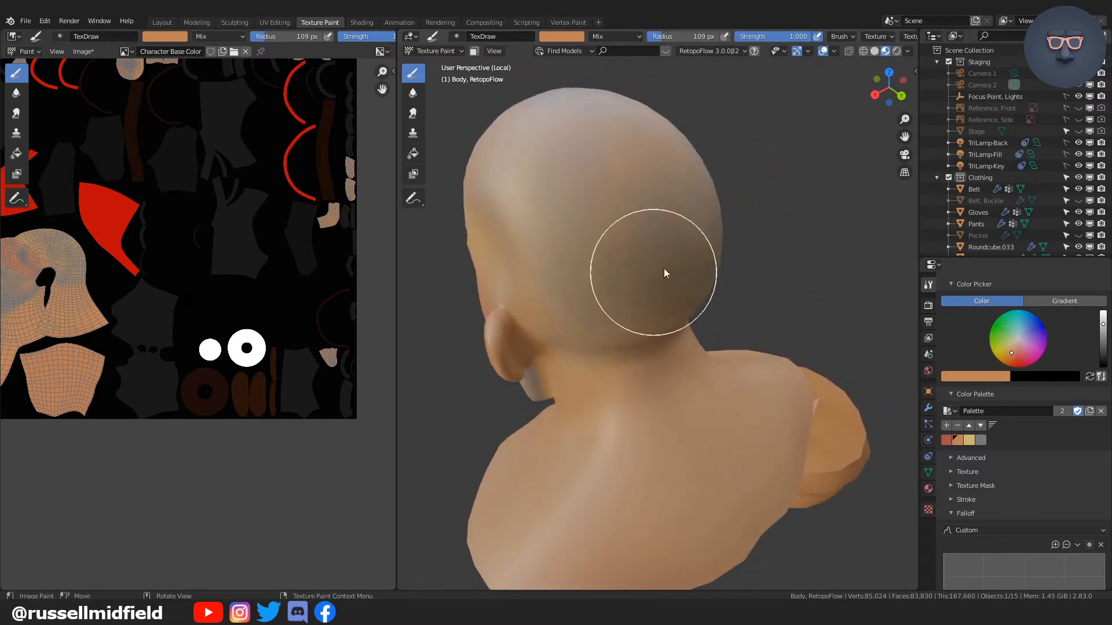
mouse_move(664, 272)
middle_mouse_down()
mouse_move(640, 199)
mouse_move(679, 171)
mouse_move(547, 200)
mouse_move(571, 175)
mouse_move(738, 168)
middle_mouse_up()
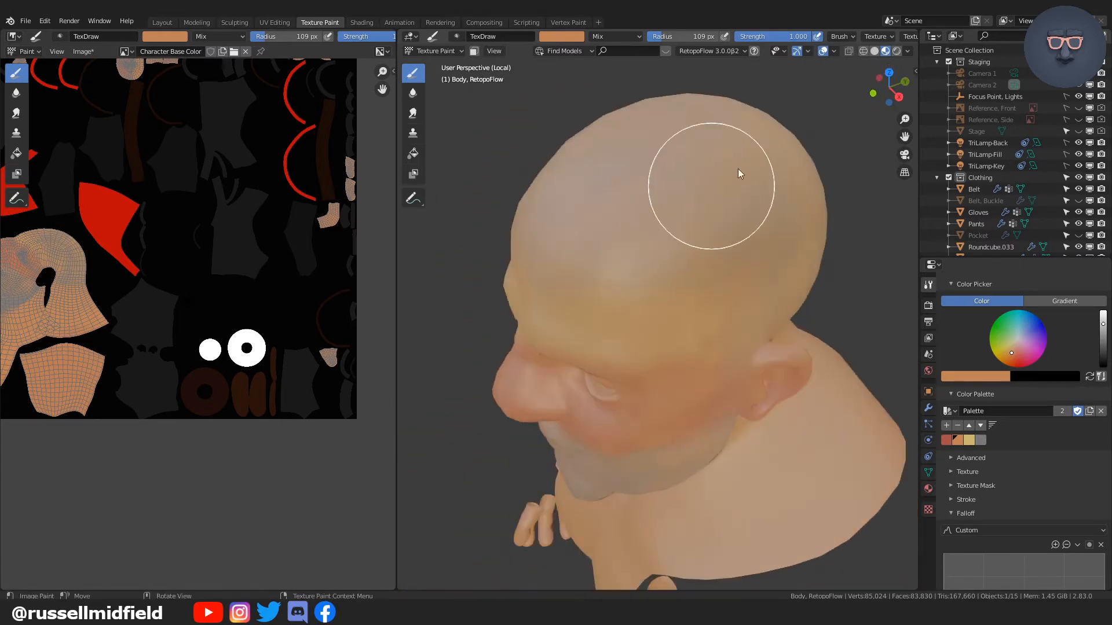
mouse_move(744, 261)
middle_mouse_down()
mouse_move(753, 201)
mouse_move(733, 216)
middle_mouse_up()
- Reduce the brush radius to 59 px and blend orange into the temple area in front of the ear
key("f")
left_click(779, 267)
key("f")
left_click(624, 221)
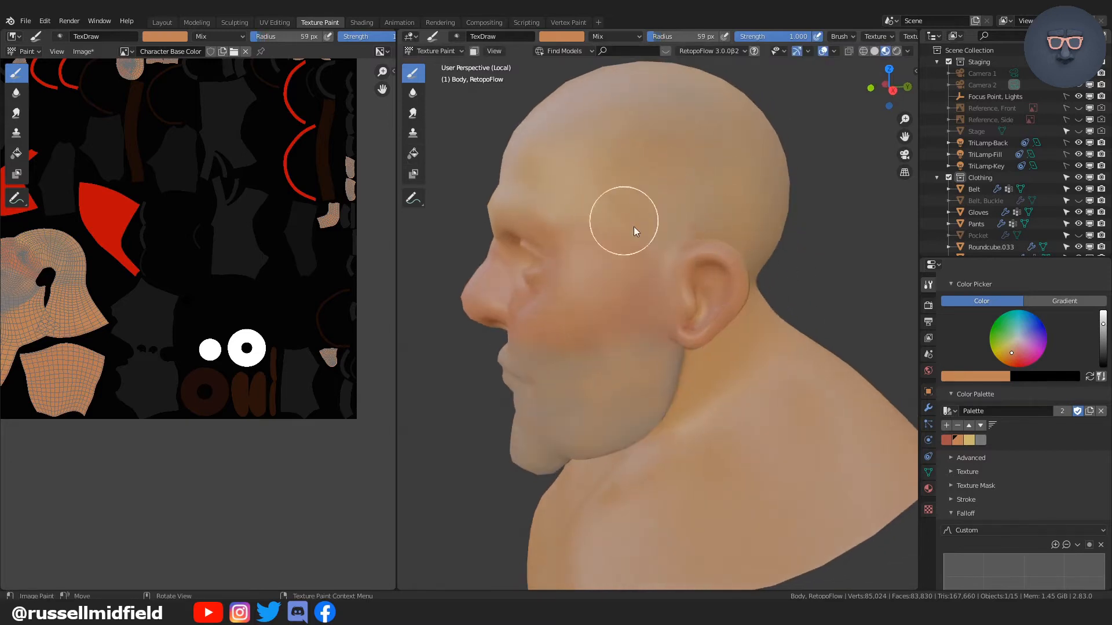
mouse_move(767, 305)
middle_mouse_down()
mouse_move(746, 318)
mouse_move(744, 226)
middle_mouse_up()
- Reduce the brush radius to 41 px and blend orange into the inside of the ear
key("f")
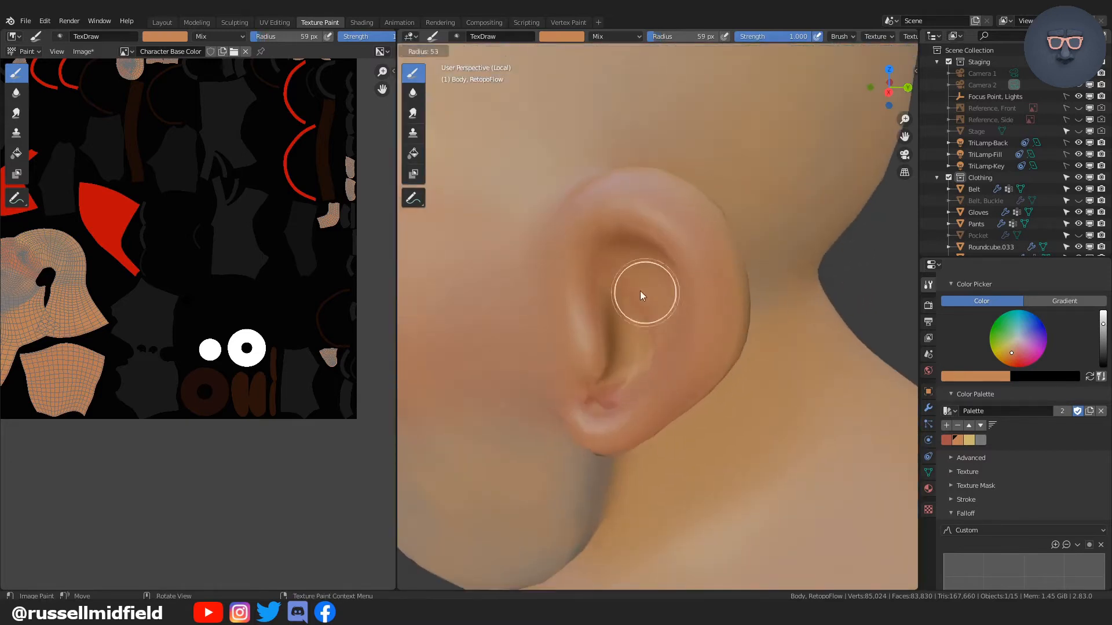
left_click(631, 288)
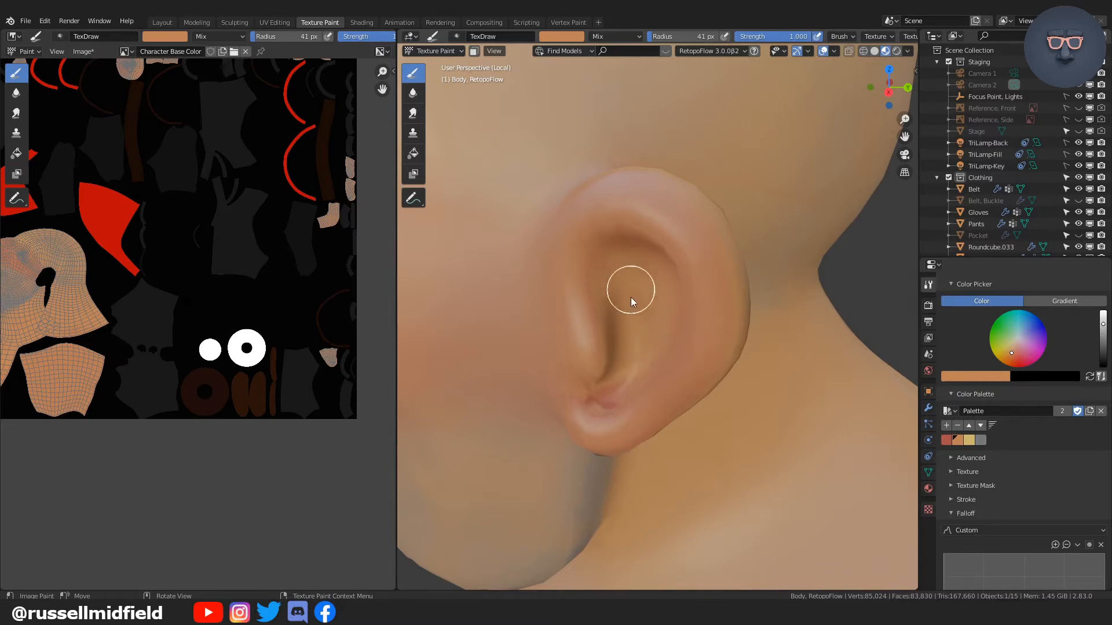
middle_click_drag(647, 352, 714, 350)
key("f")
left_click(718, 354)
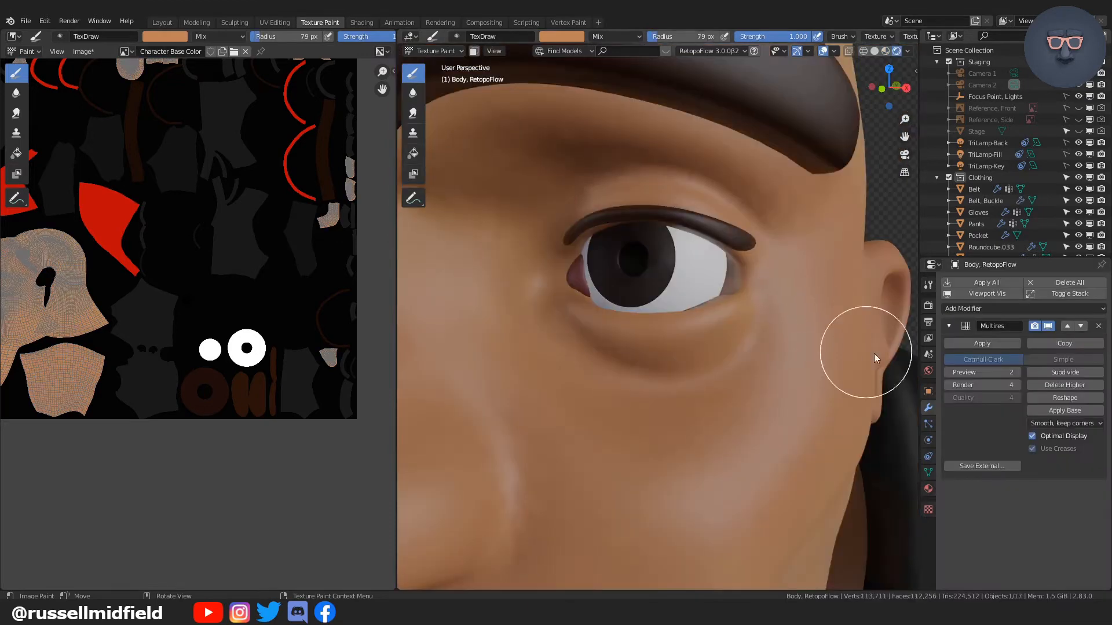
- Change the orange paint color to a dark muted plum and add it to the color palette
scroll(959, 486, "up", 5)
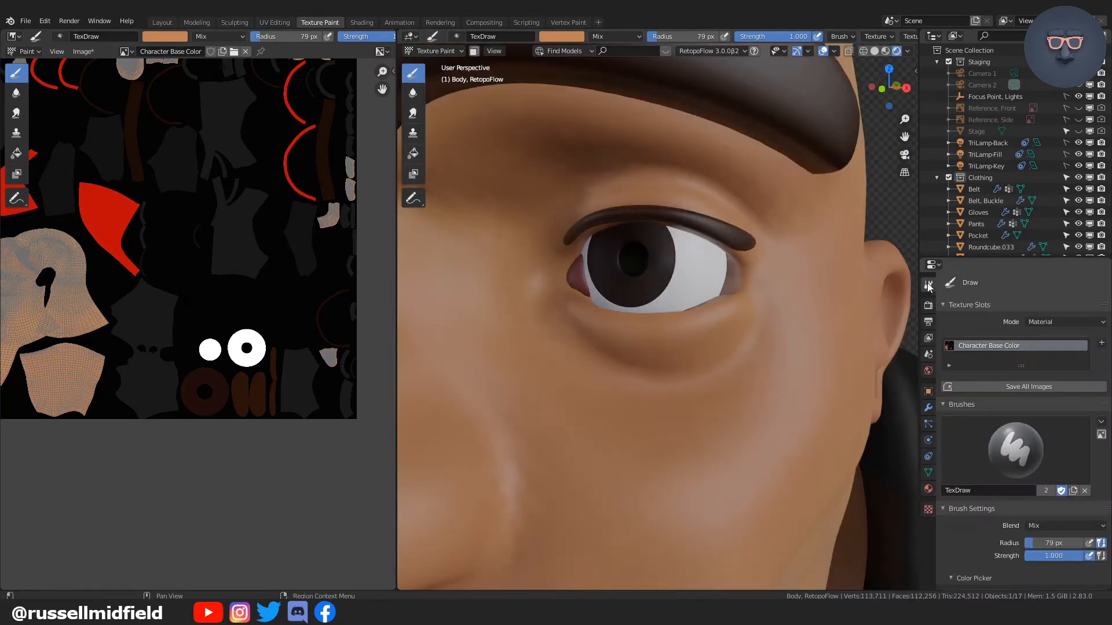
scroll(959, 487, "down", 6)
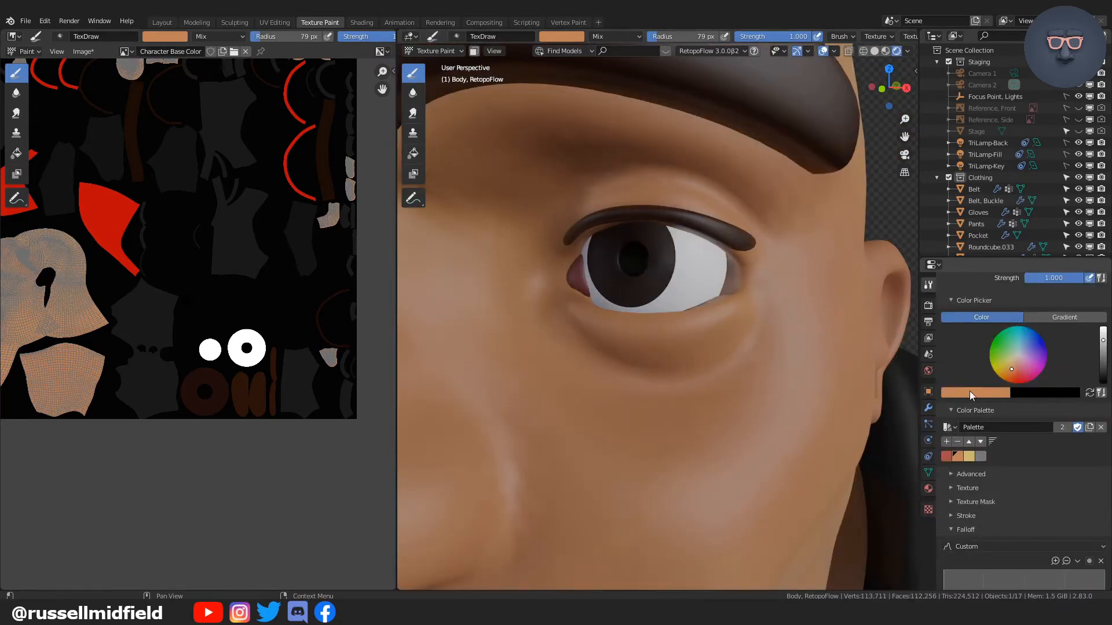
left_click(970, 391)
mouse_move(959, 291)
left_mouse_down()
mouse_move(1000, 283)
mouse_move(1003, 295)
left_mouse_up()
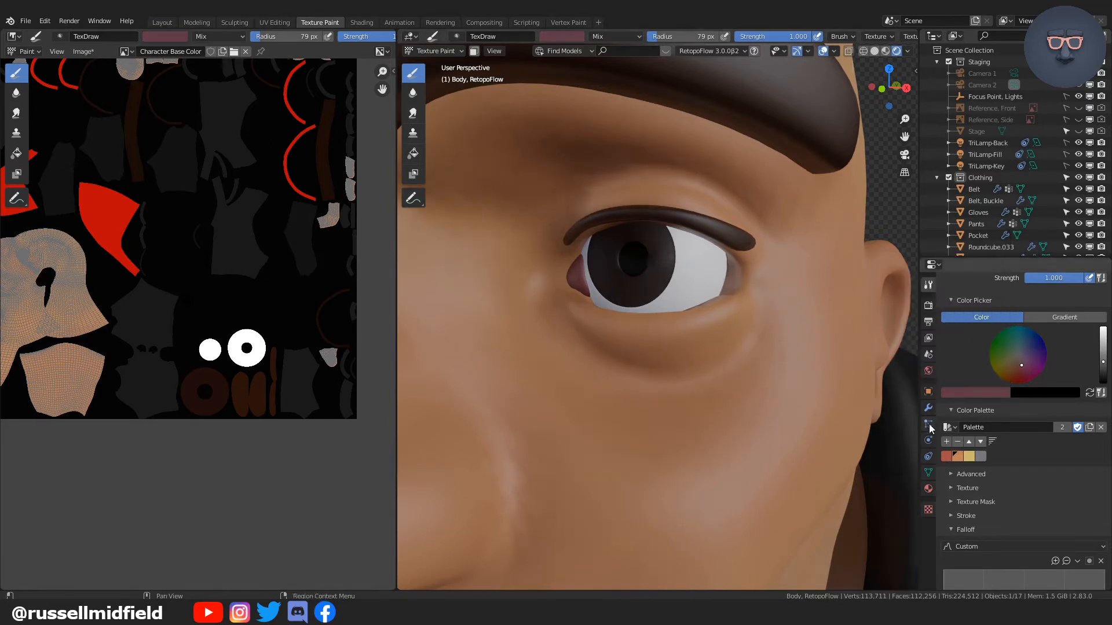
left_click(943, 443)
- Shrink the brush and paint the dark plum tint into the bag beneath the eye
key("f")
left_click(637, 197)
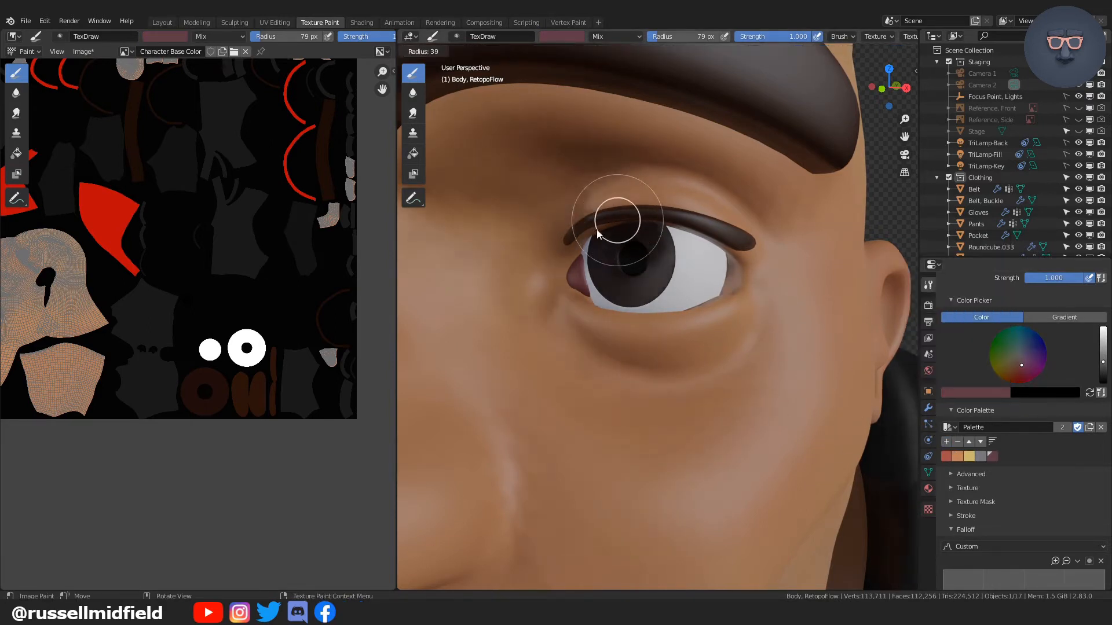
left_click(570, 241)
mouse_move(574, 312)
left_mouse_down()
mouse_move(676, 333)
mouse_move(735, 303)
mouse_move(707, 352)
mouse_move(738, 323)
mouse_move(645, 358)
mouse_move(711, 380)
mouse_move(685, 421)
mouse_move(597, 414)
left_mouse_up()
- Reduce the brush radius to 23 px and paint plum along the upper eyelid and around the eye corners
key("f")
left_click(719, 352)
key("f")
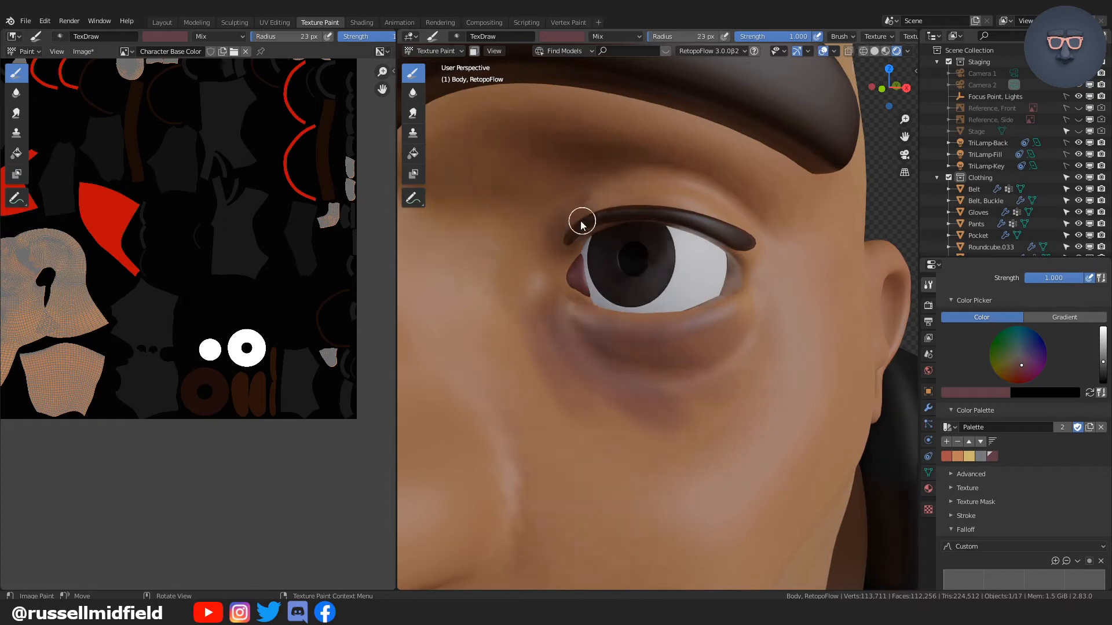
left_click(611, 224)
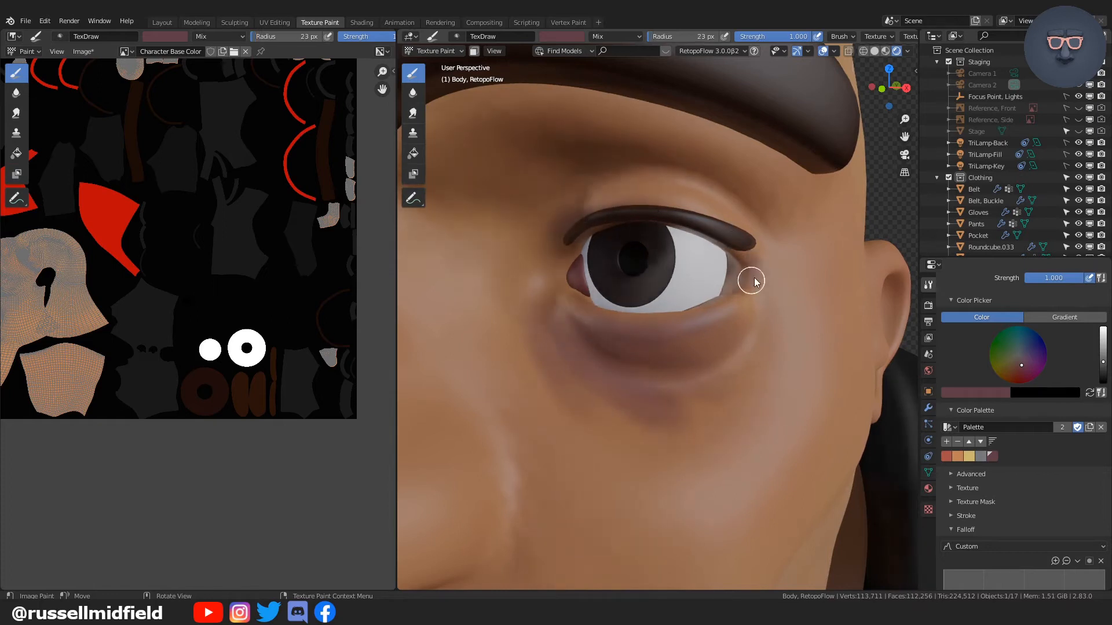
mouse_move(632, 206)
left_mouse_down()
mouse_move(749, 241)
mouse_move(558, 220)
mouse_move(536, 281)
mouse_move(539, 264)
mouse_move(552, 314)
mouse_move(564, 283)
mouse_move(546, 319)
left_mouse_up()
- Set the brush radius to 52 px and paint dark gray along the lower edge of the vest's chest
key("f")
left_click(530, 246)
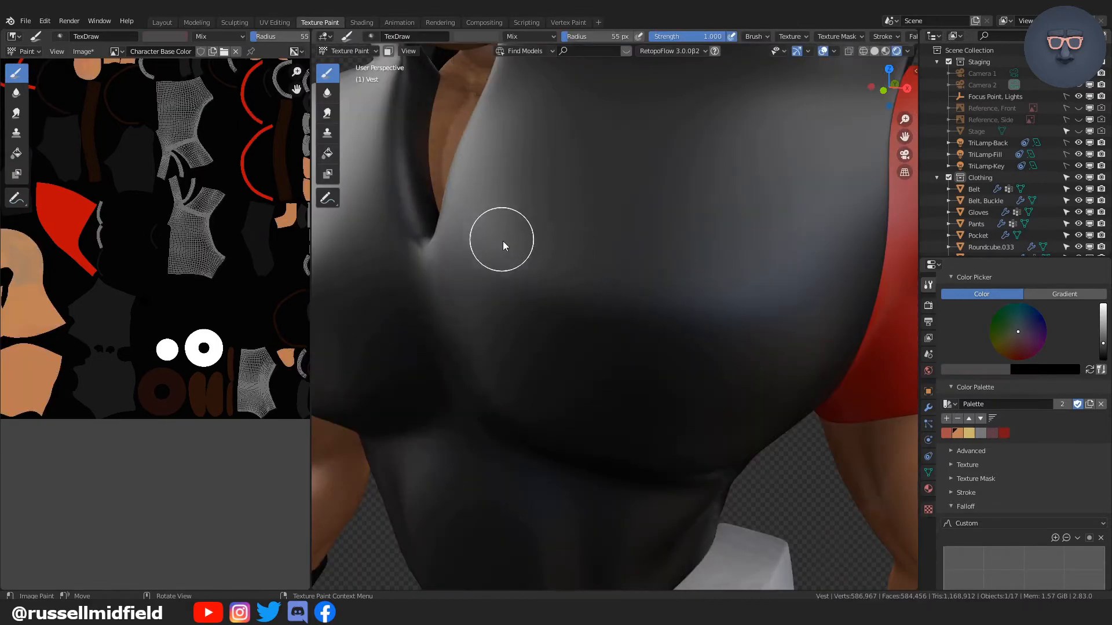
scroll(963, 496, "down", 8)
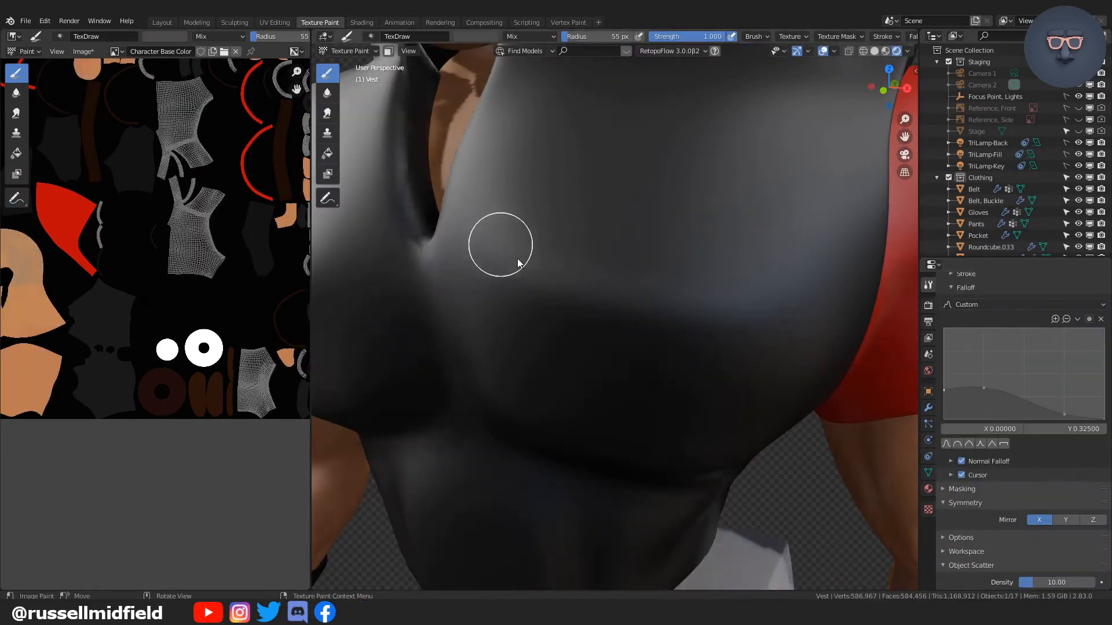
middle_click_drag(586, 290, 544, 191)
key("f")
left_click(520, 190)
mouse_move(520, 191)
left_mouse_down()
mouse_move(554, 216)
mouse_move(538, 214)
mouse_move(777, 263)
left_mouse_up()
middle_click_drag(777, 262, 767, 264)
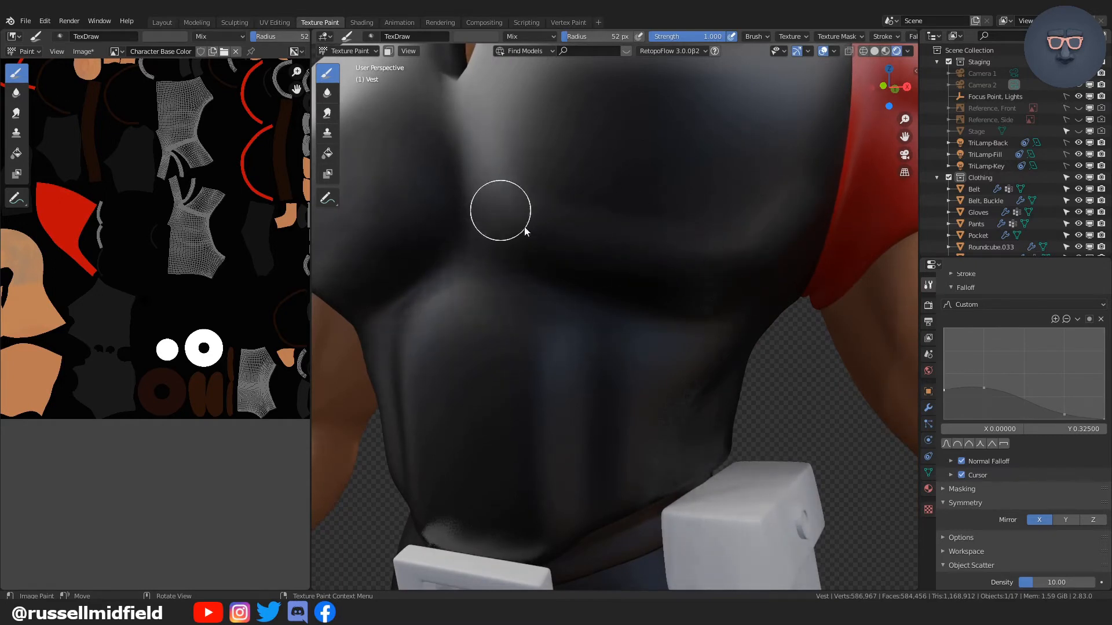
- Paint dark gray shading between the vest's chest and abdomen and down the abdominal folds
mouse_move(524, 227)
left_mouse_down()
mouse_move(697, 267)
mouse_move(750, 264)
left_mouse_up()
middle_click_drag(751, 250, 763, 229)
mouse_move(545, 322)
left_mouse_down()
mouse_move(541, 337)
mouse_move(615, 350)
mouse_move(626, 425)
left_mouse_up()
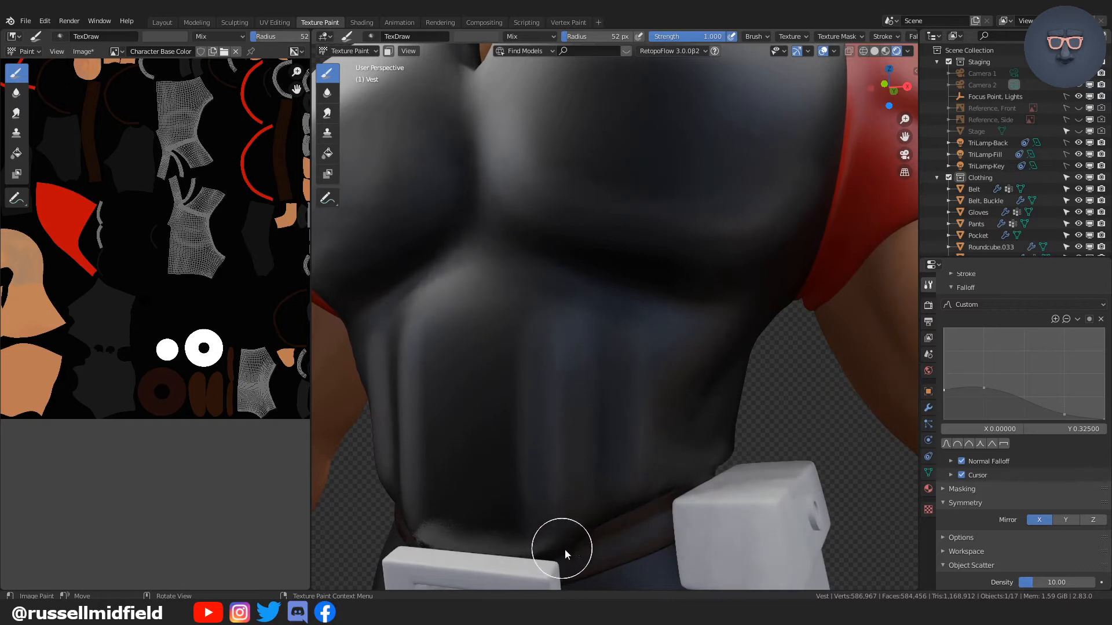
- Reduce the brush radius to 28 px, isolate the vest in local view and paint dark gray along its lower hem
key("f")
left_click(589, 526)
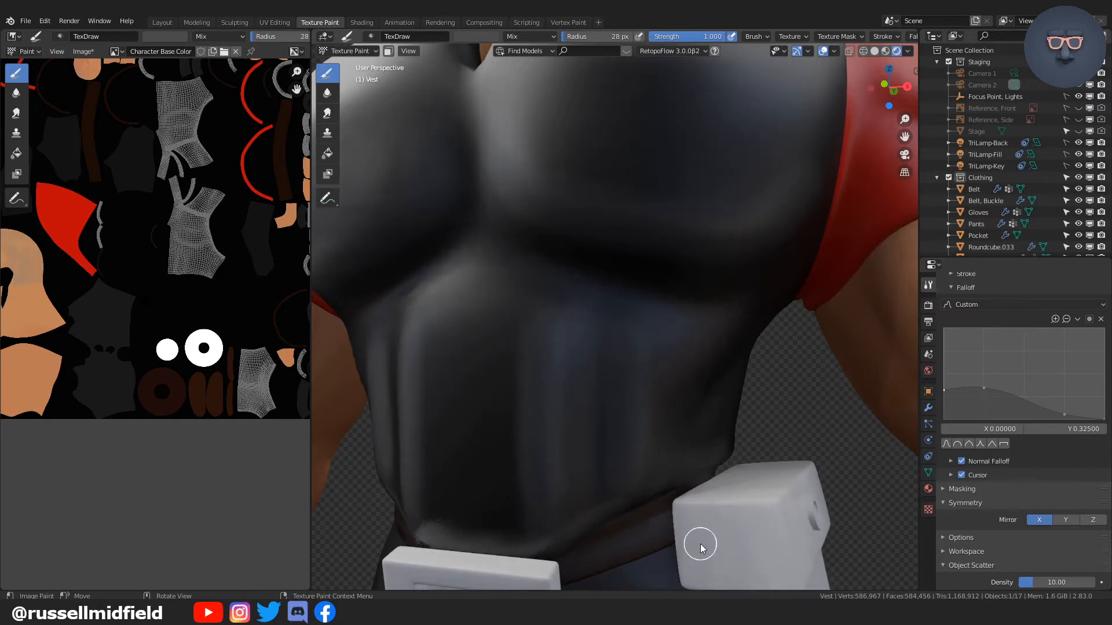
key("KP_Divide")
middle_click_drag(695, 462, 554, 344, "shift")
middle_click_drag(625, 340, 684, 380)
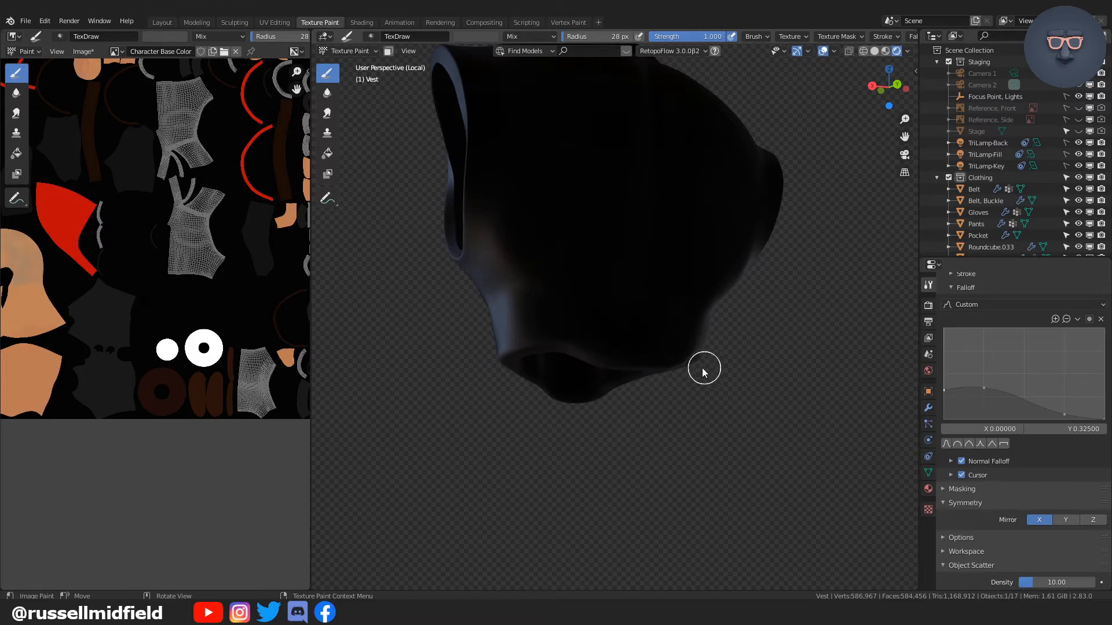
middle_click_drag(526, 361, 662, 368)
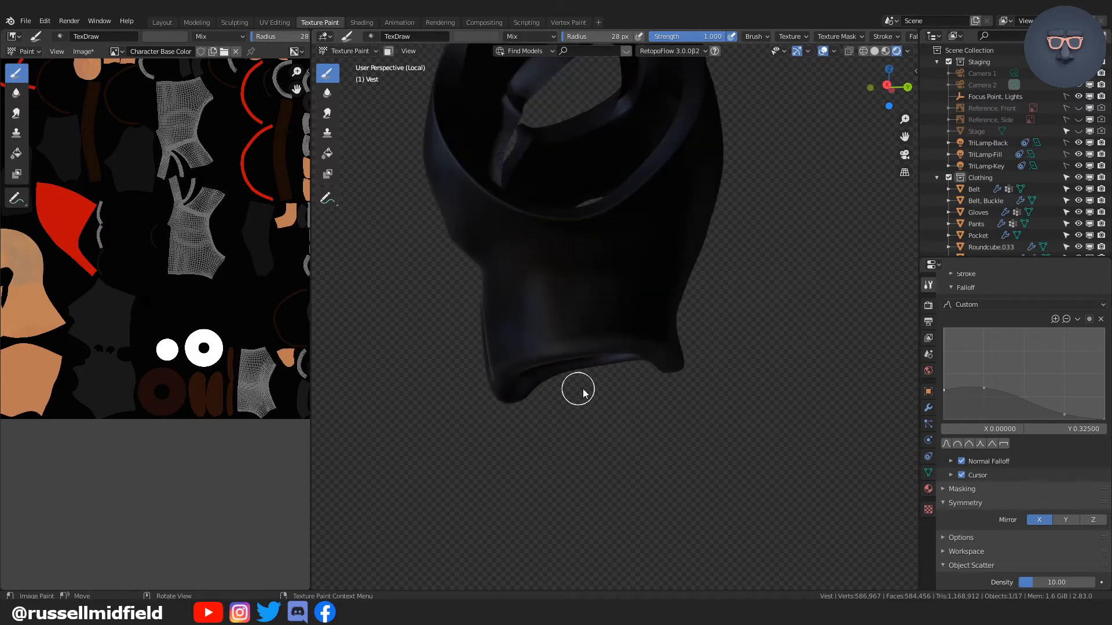
middle_click_drag(583, 394, 650, 341)
- Paint dark gray along the collar and armhole edges of the isolated vest
middle_click_drag(570, 354, 662, 400)
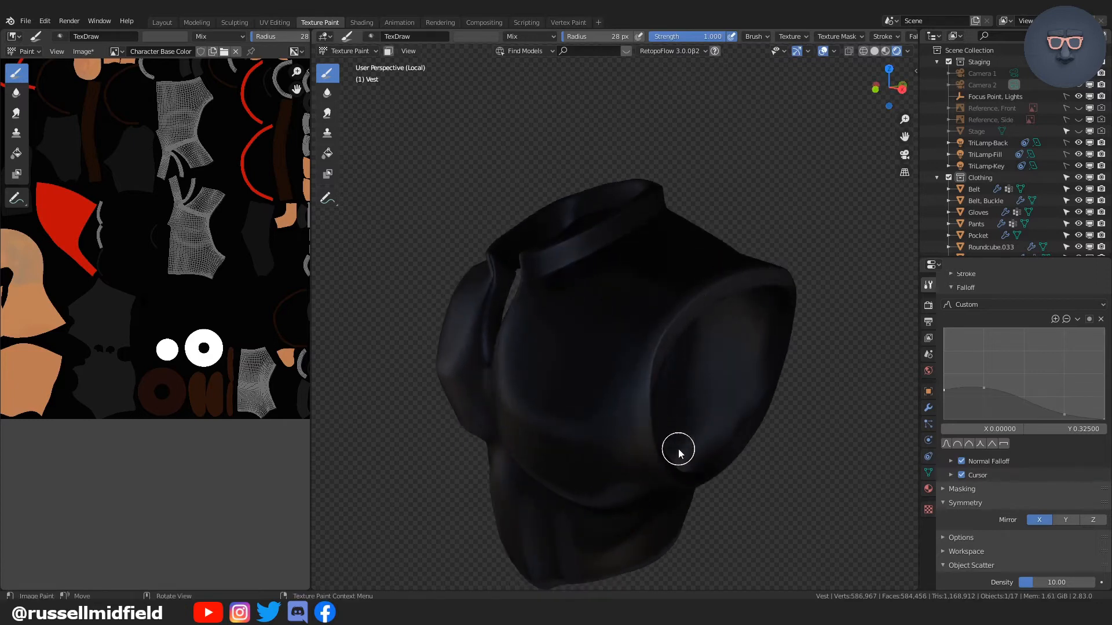
middle_click_drag(678, 450, 596, 258)
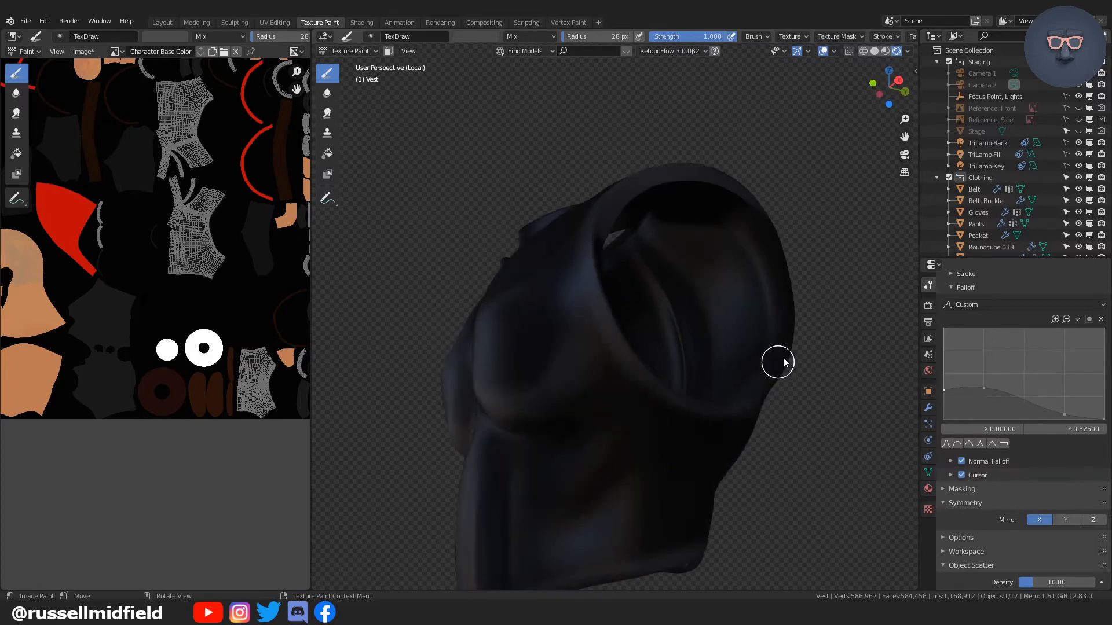
middle_click_drag(783, 362, 667, 397)
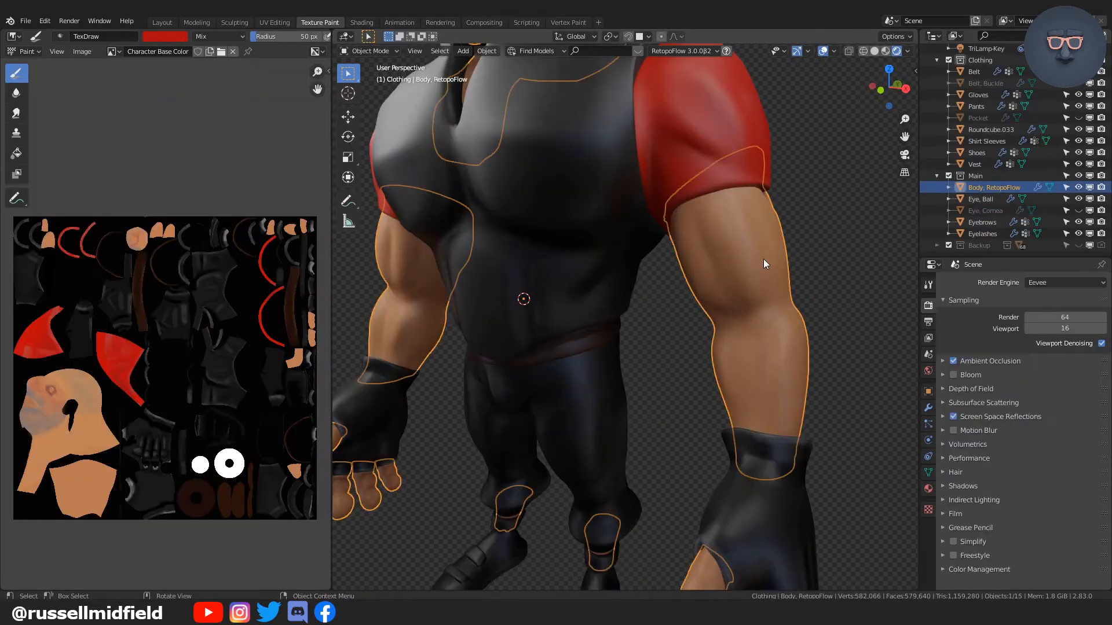
- Enter Texture Paint mode on the body, pick the palette's orange skin color and darken it to brown
middle_click_drag(763, 258, 742, 255)
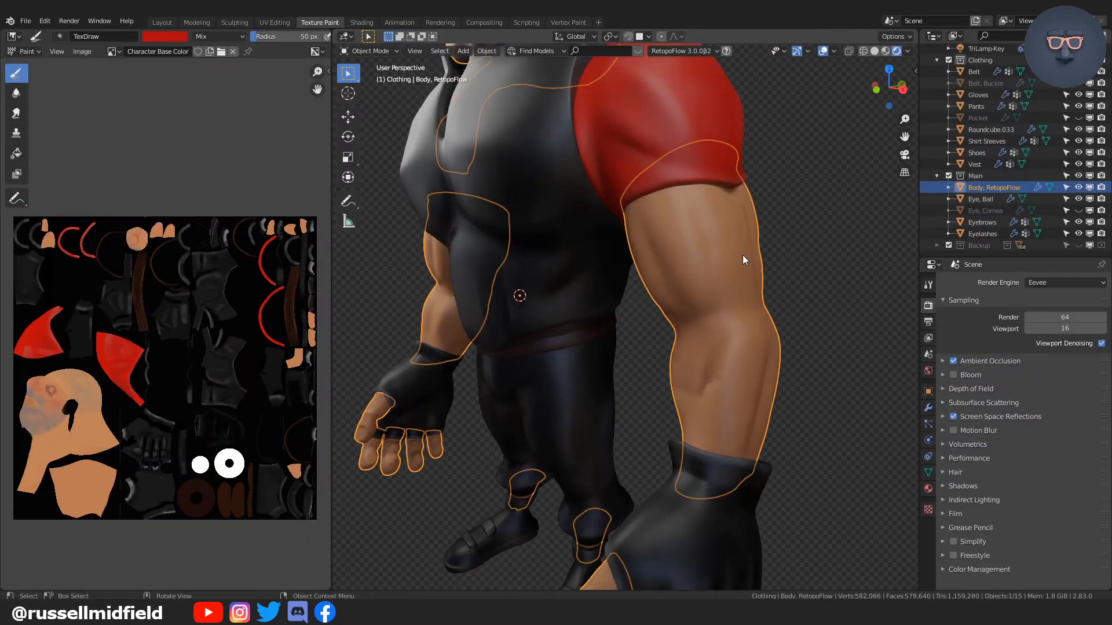
key("ctrl+Tab")
left_click(809, 214)
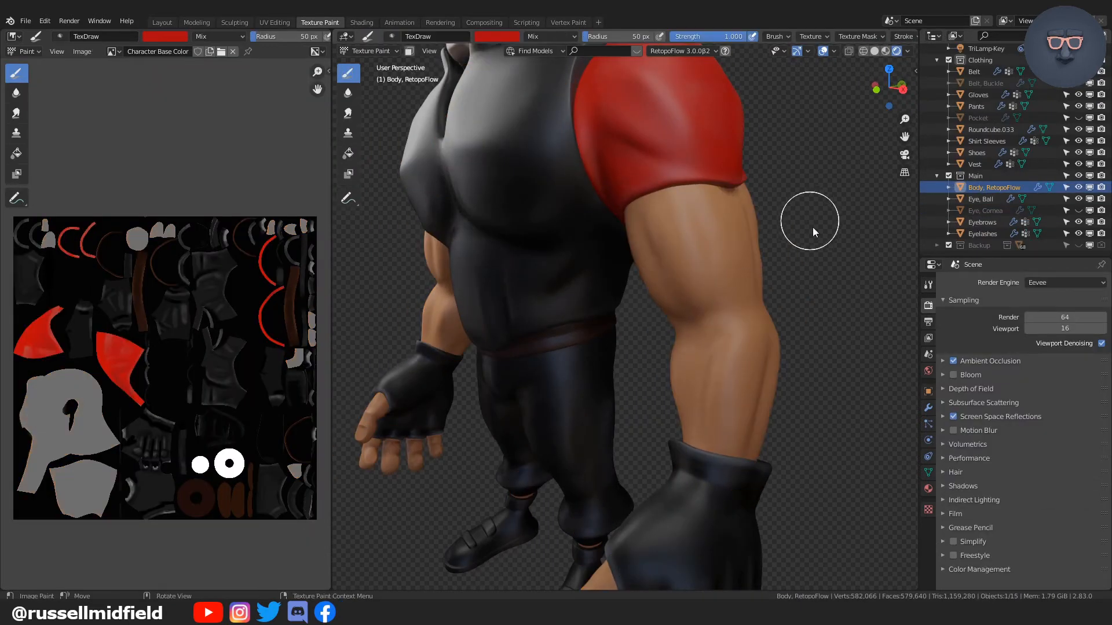
left_click(928, 285)
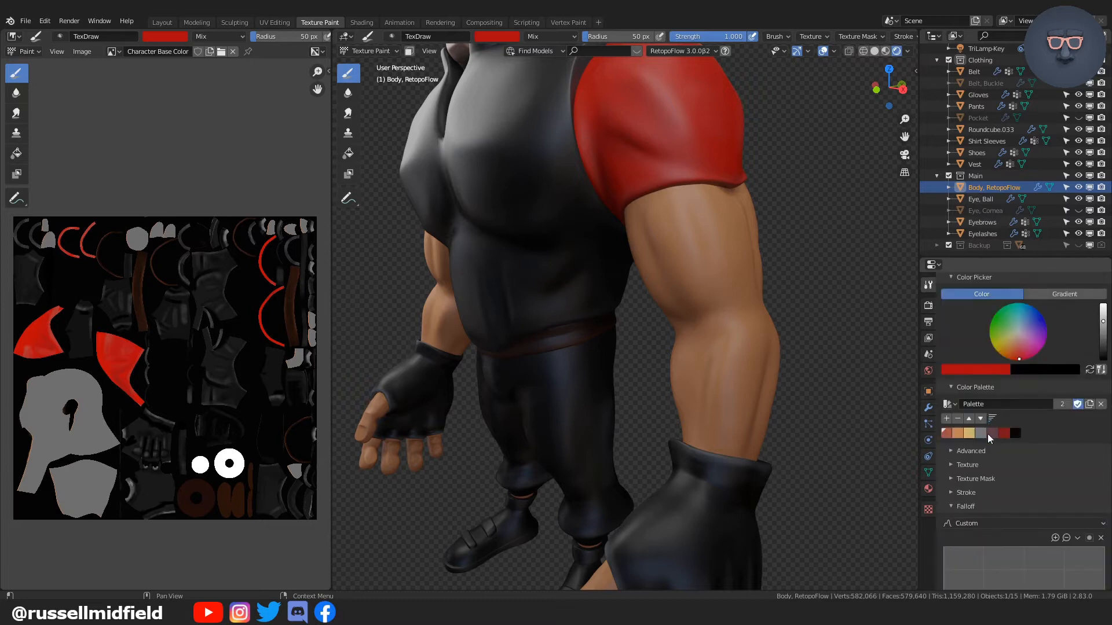
left_click(960, 433)
left_click(975, 366)
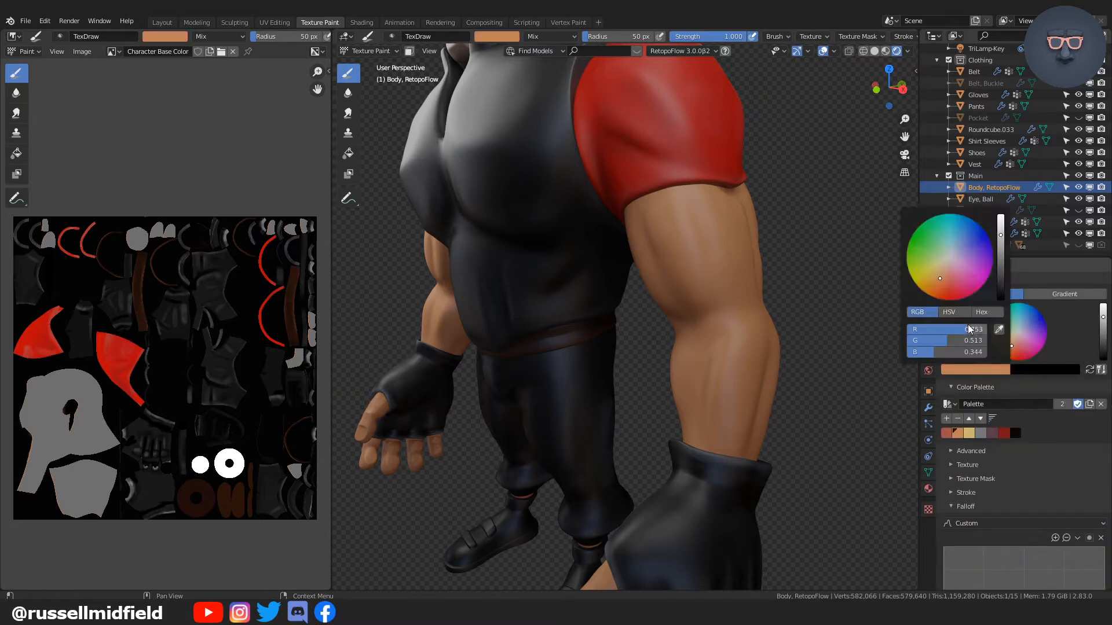
left_click(1000, 253)
- Reduce the brush radius to 29 px and paint a brown muscle line down the upper arm toward the elbow
scroll(838, 304, "up", 5)
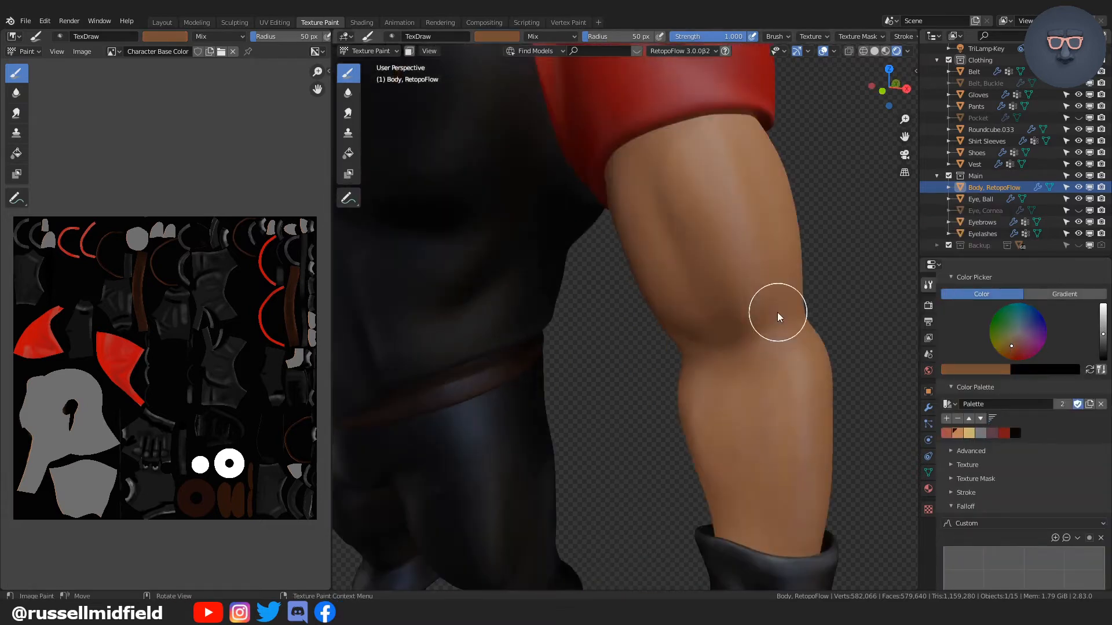
key("f")
left_click(661, 197)
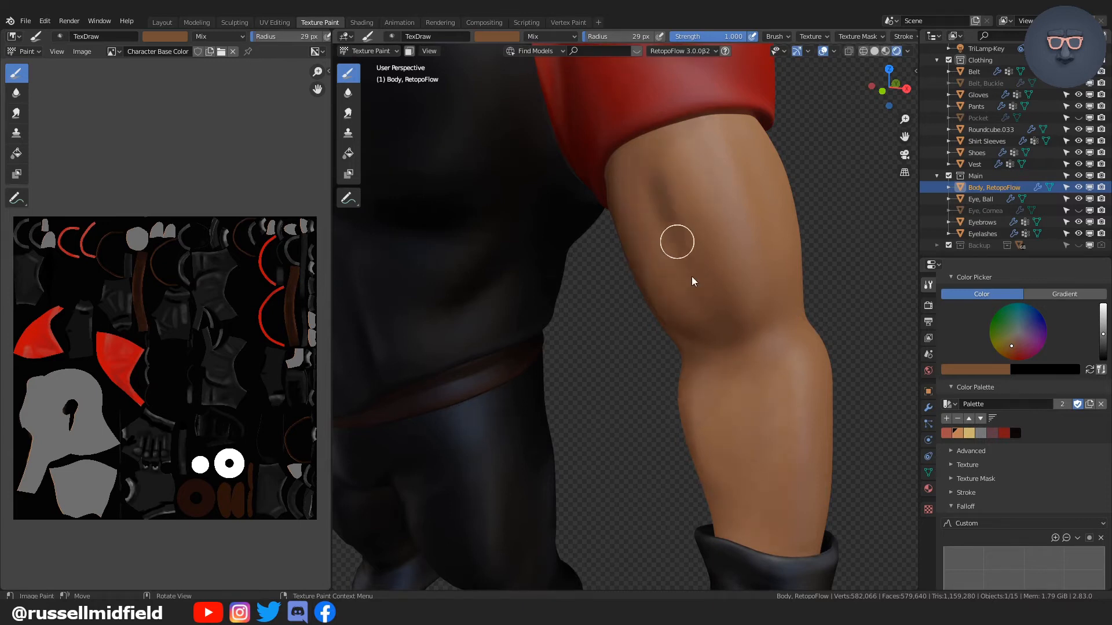
left_click_drag(693, 282, 676, 242)
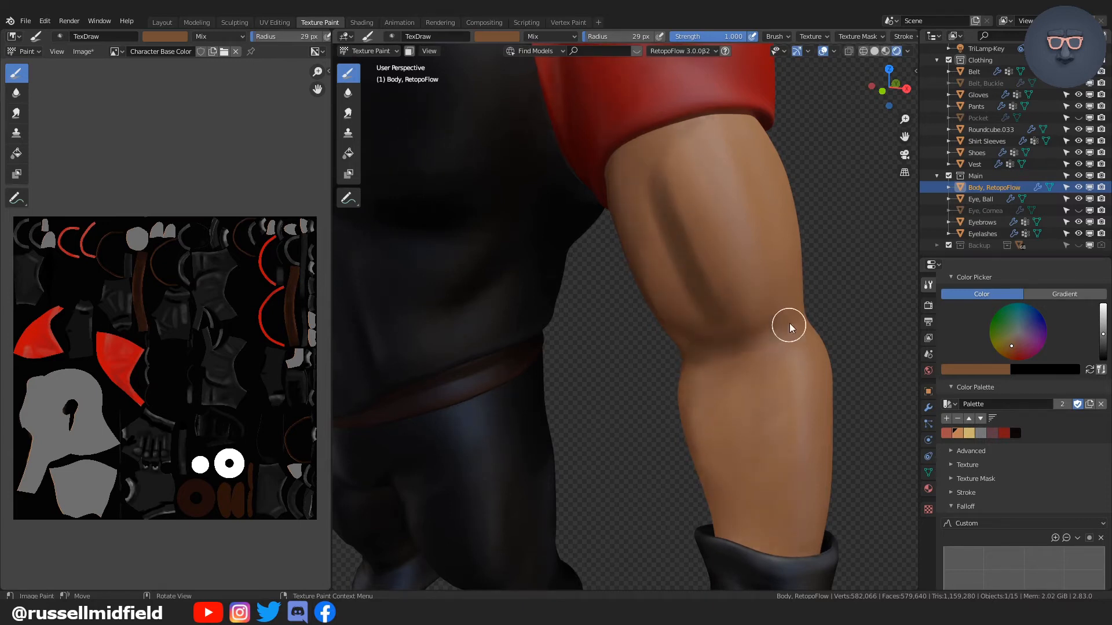
mouse_move(789, 327)
middle_mouse_down()
mouse_move(753, 229)
mouse_move(650, 142)
mouse_move(740, 301)
mouse_move(765, 224)
middle_mouse_up()
- Soften the edges of the yellow zones on the isolated arm with the 56 px Soften brush
mouse_move(787, 290)
middle_mouse_down()
mouse_move(799, 340)
mouse_move(685, 354)
middle_mouse_up()
middle_click_drag(586, 221, 595, 295)
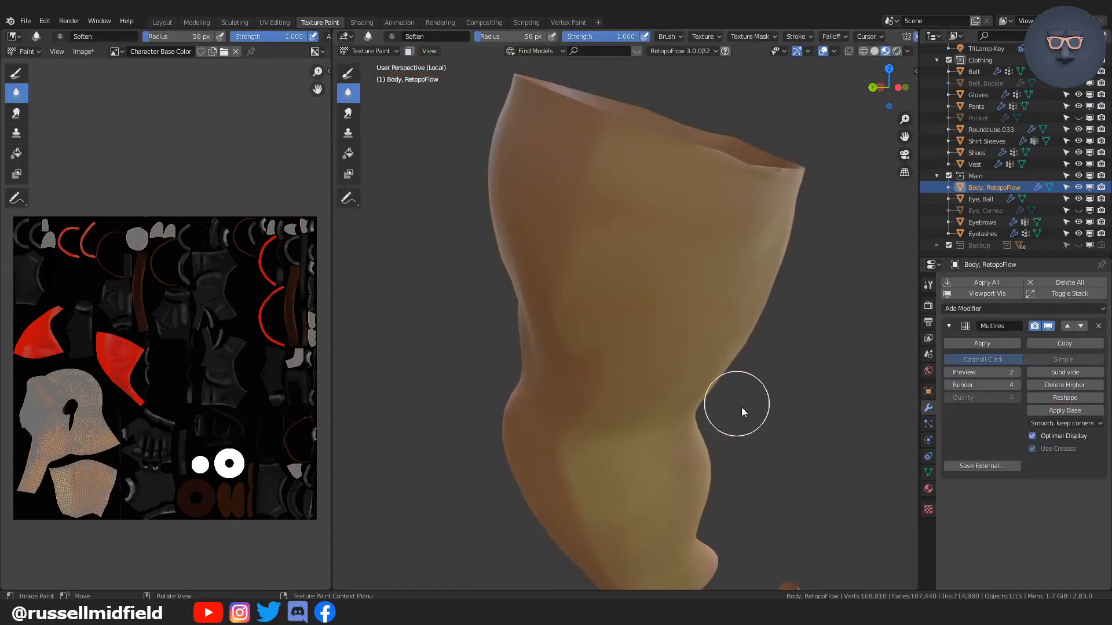
middle_click_drag(741, 408, 626, 420)
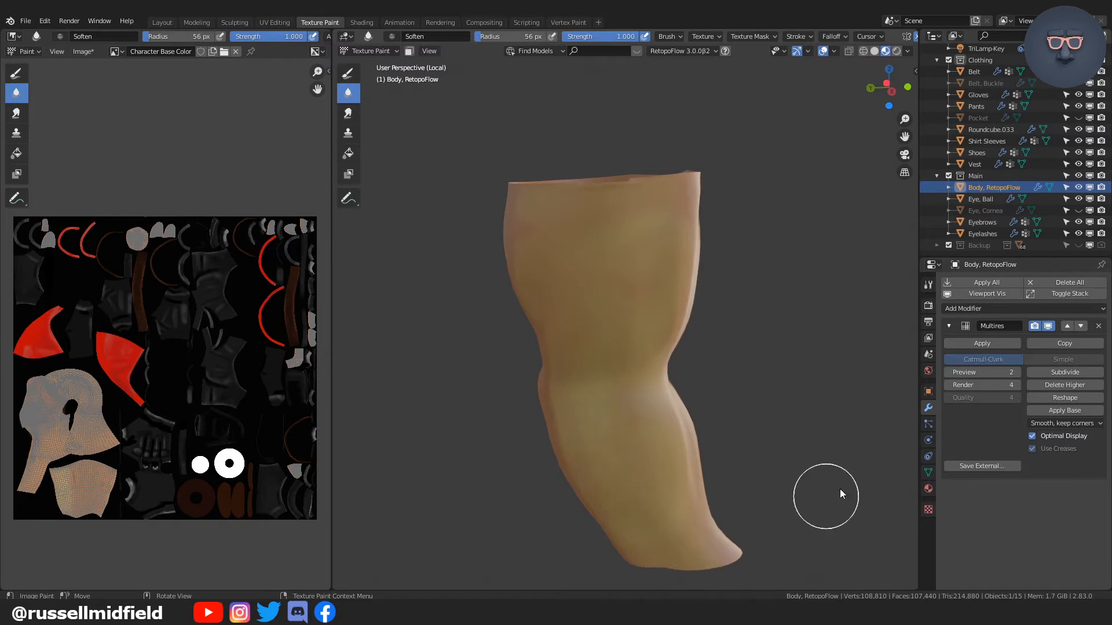
- Switch to the Draw brush with the palette's orange, set its radius to 66 px and blend over the arm's yellow zones
left_click(927, 286)
left_click(348, 74)
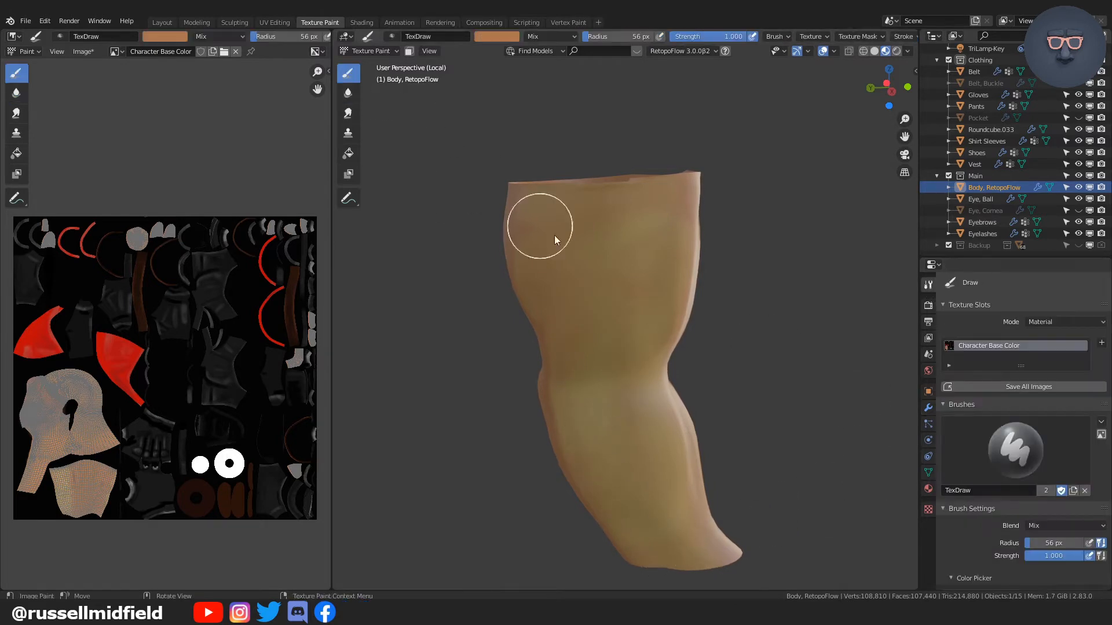
scroll(1008, 457, "down", 7)
left_click(956, 565)
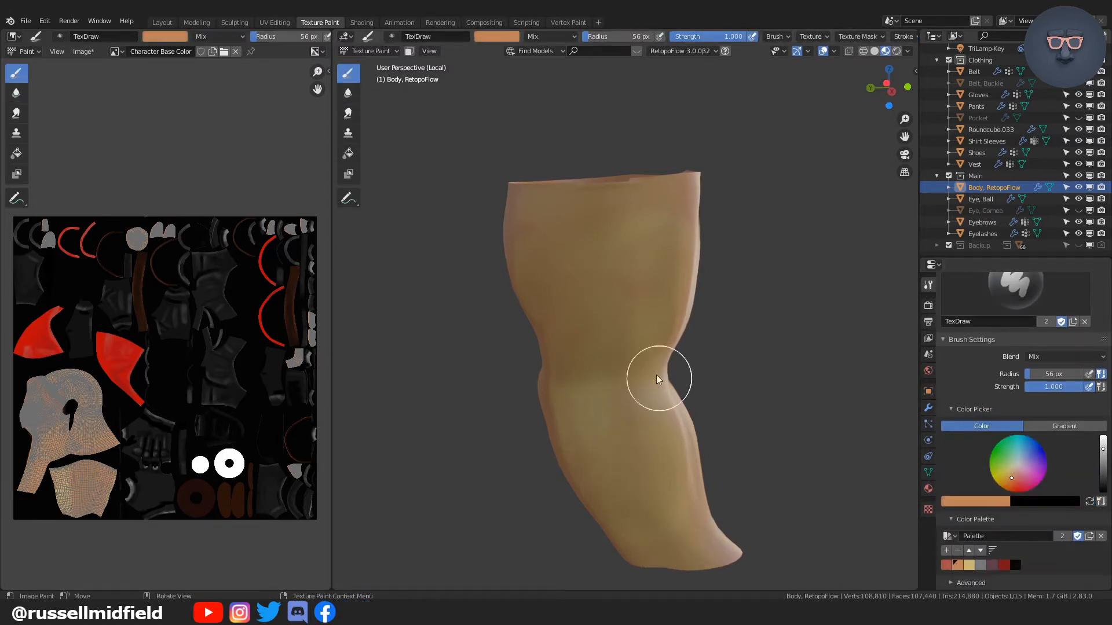
key("f")
left_click(552, 219)
mouse_move(553, 214)
middle_mouse_down()
mouse_move(588, 234)
mouse_move(611, 208)
middle_mouse_up()
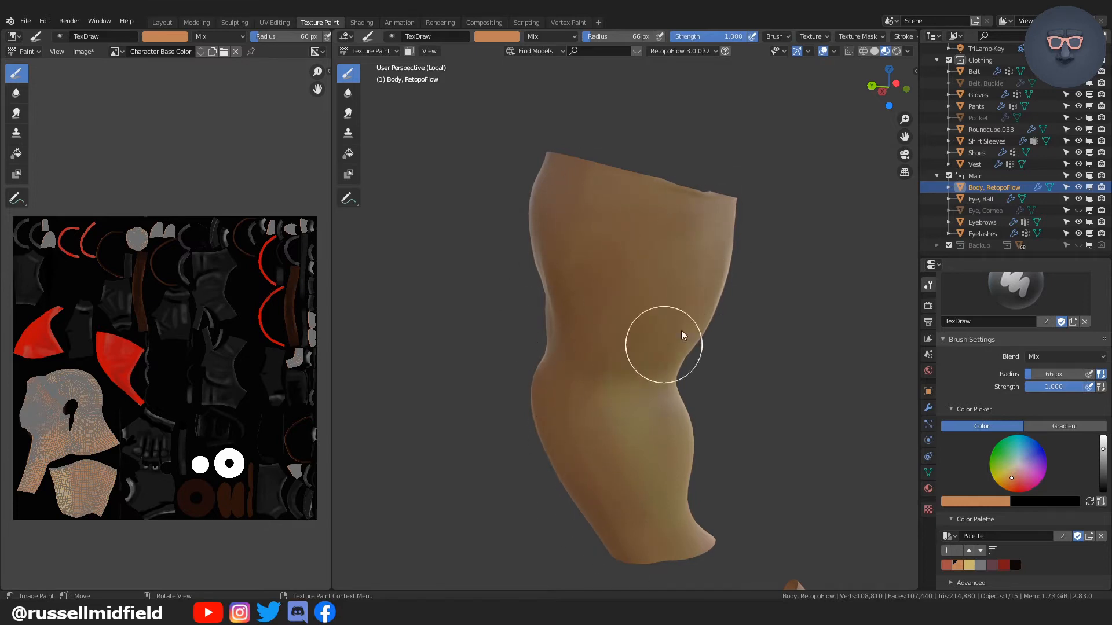
mouse_move(704, 221)
middle_mouse_down()
mouse_move(668, 442)
mouse_move(621, 222)
middle_mouse_up()
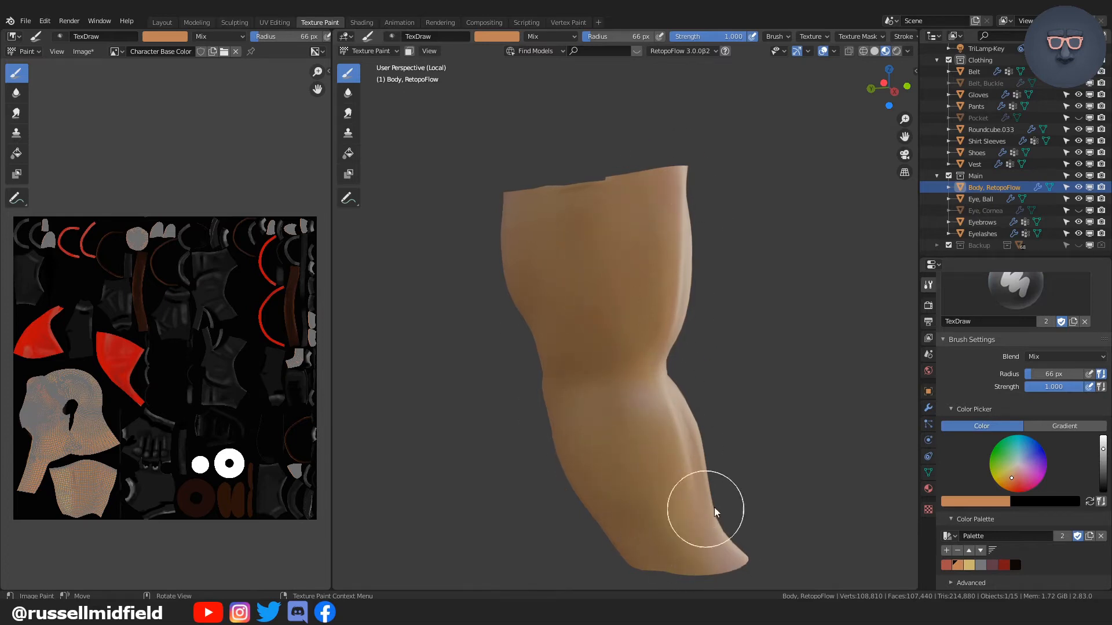
- Blend orange over the remaining sides of the upper arm and forearm with the 66 px brush
mouse_move(717, 511)
middle_mouse_down()
mouse_move(675, 488)
mouse_move(586, 234)
middle_mouse_up()
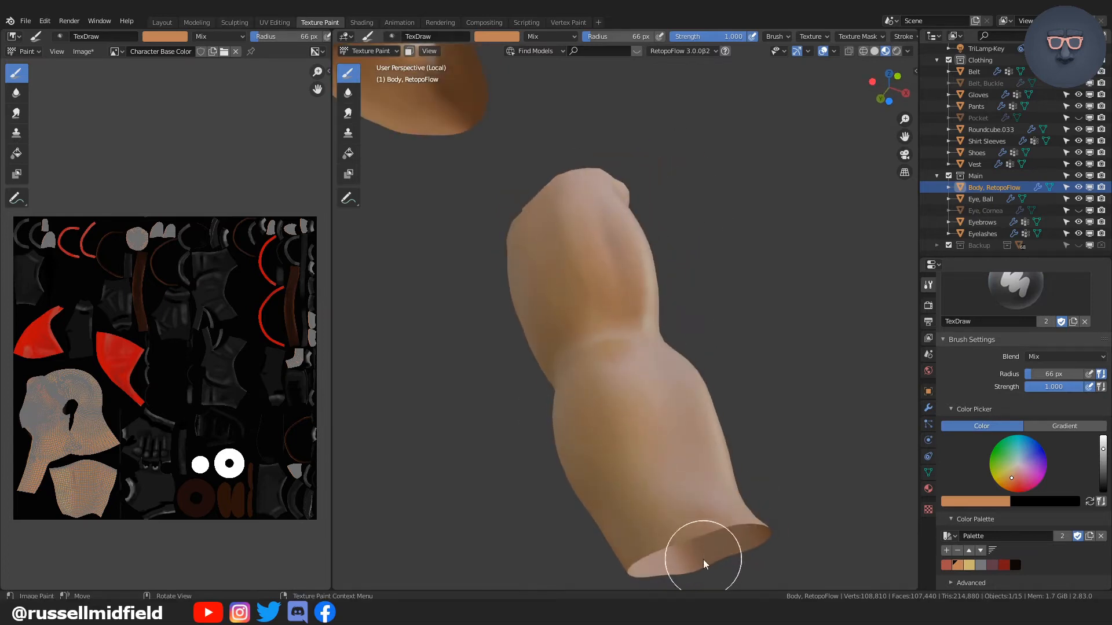
mouse_move(704, 563)
middle_mouse_down()
mouse_move(605, 246)
mouse_move(672, 493)
middle_mouse_up()
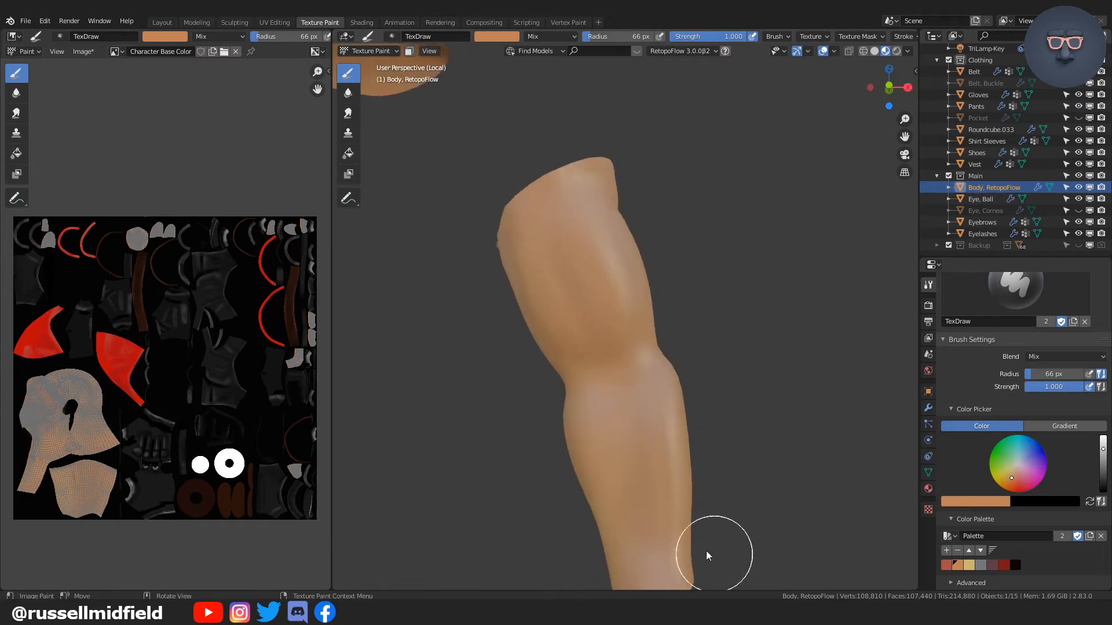
middle_click_drag(706, 556, 630, 476)
- Set the Draw brush color to light grey (RGB 0.853) and its radius to 38 px, and paint the thumb's fingernail
mouse_move(660, 245)
middle_mouse_down()
mouse_move(645, 317)
mouse_move(628, 210)
middle_mouse_up()
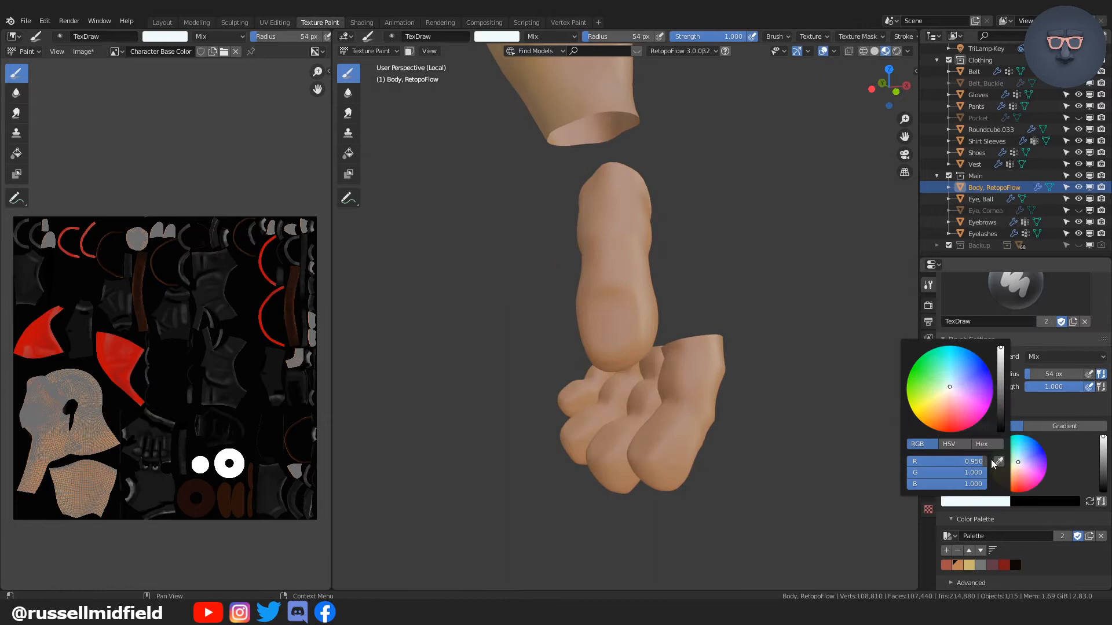
left_click_drag(1000, 349, 1000, 360)
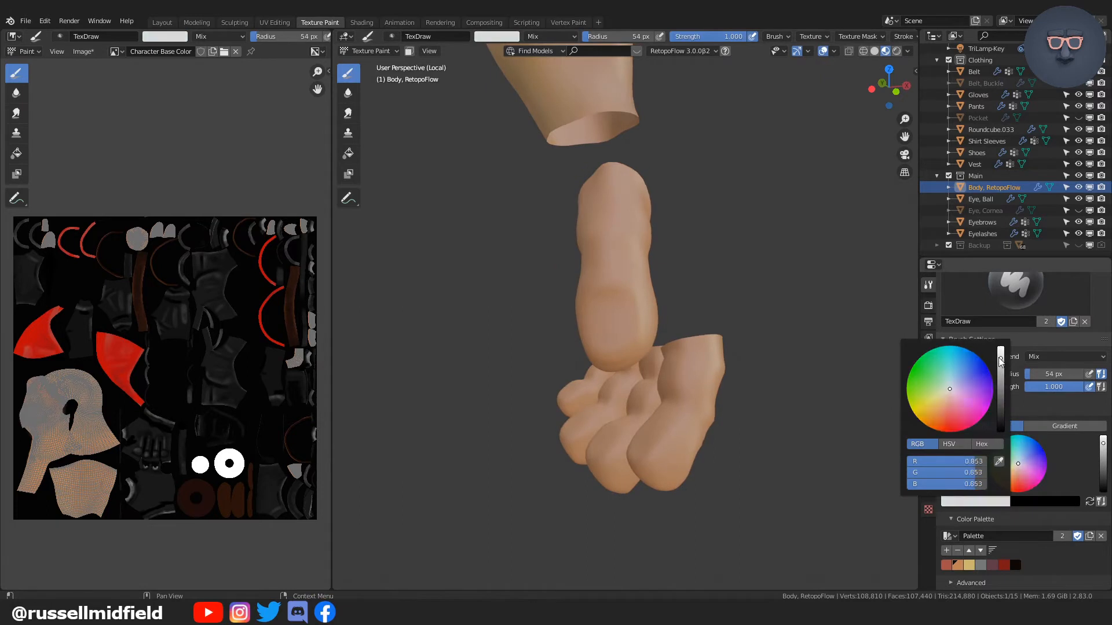
key("bracketleft")
key("bracketleft")
key("bracketleft")
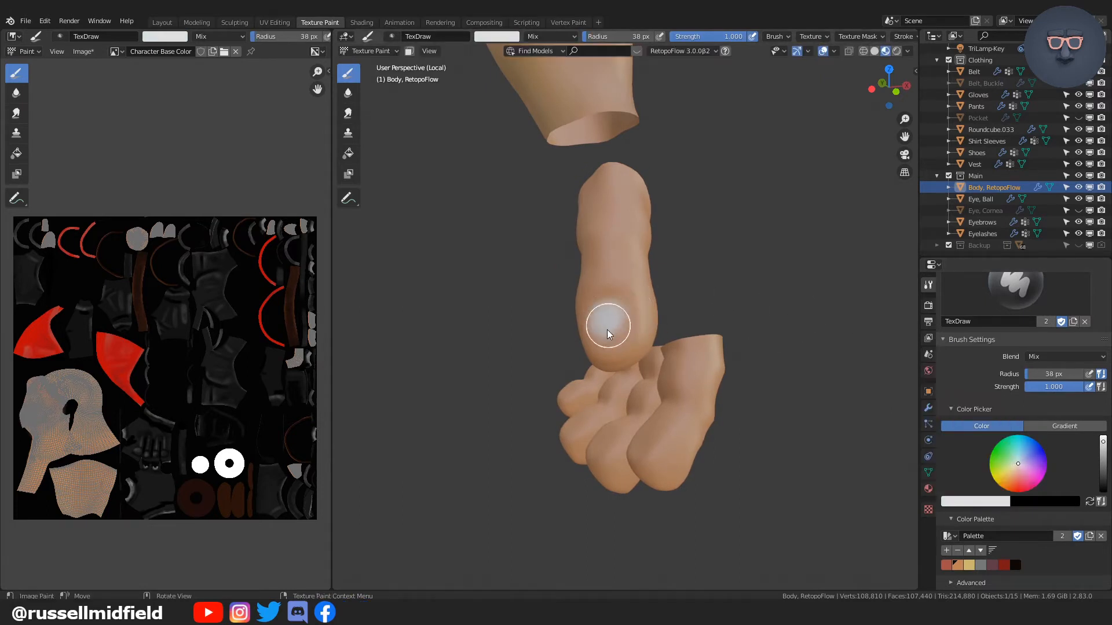
mouse_move(618, 317)
middle_mouse_down()
mouse_move(670, 406)
mouse_move(578, 336)
mouse_move(650, 397)
mouse_move(620, 323)
middle_mouse_up()
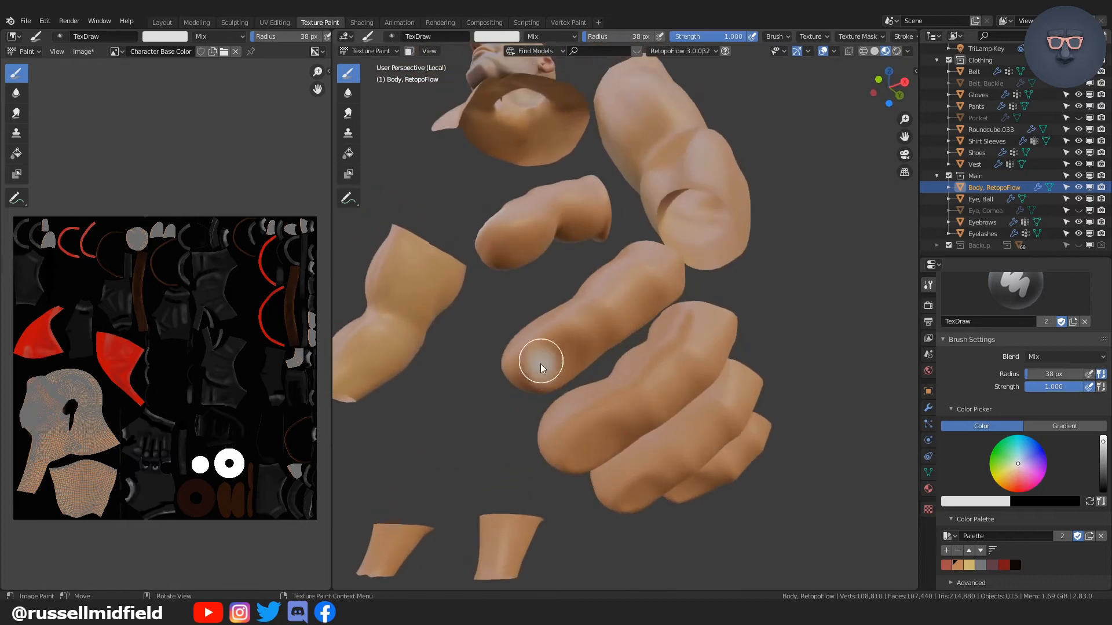
- Paint light grey nails on the four fingers, reducing the brush radius to 27 px for the smaller ones
left_click_drag(548, 361, 552, 359)
mouse_move(553, 359)
middle_mouse_down()
mouse_move(600, 402)
mouse_move(526, 362)
middle_mouse_up()
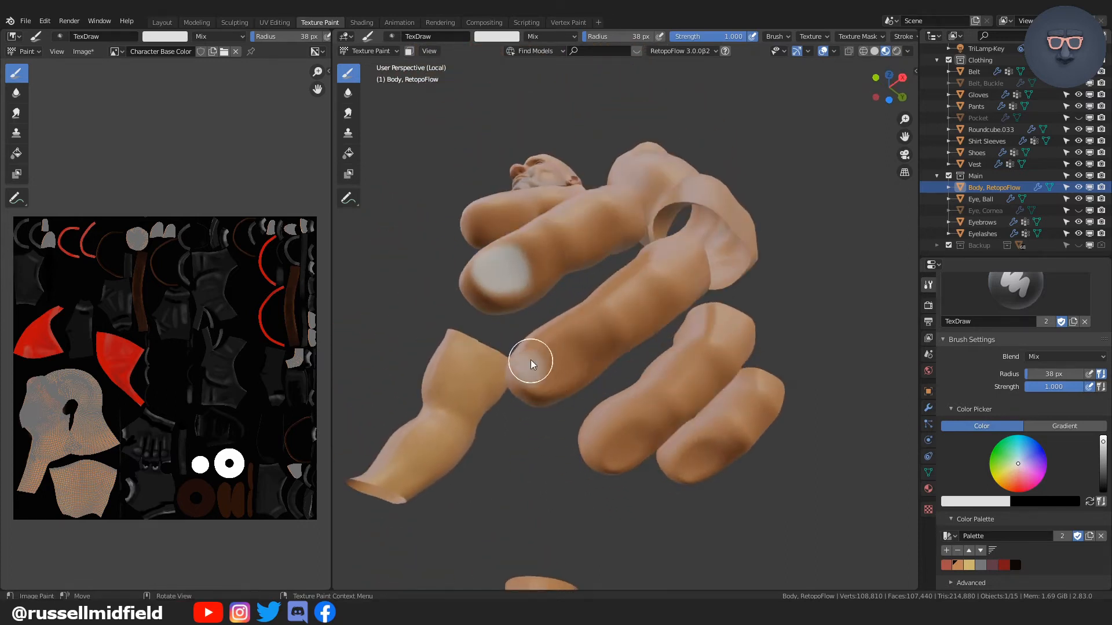
left_click_drag(526, 363, 557, 350)
middle_click_drag(619, 412, 523, 356)
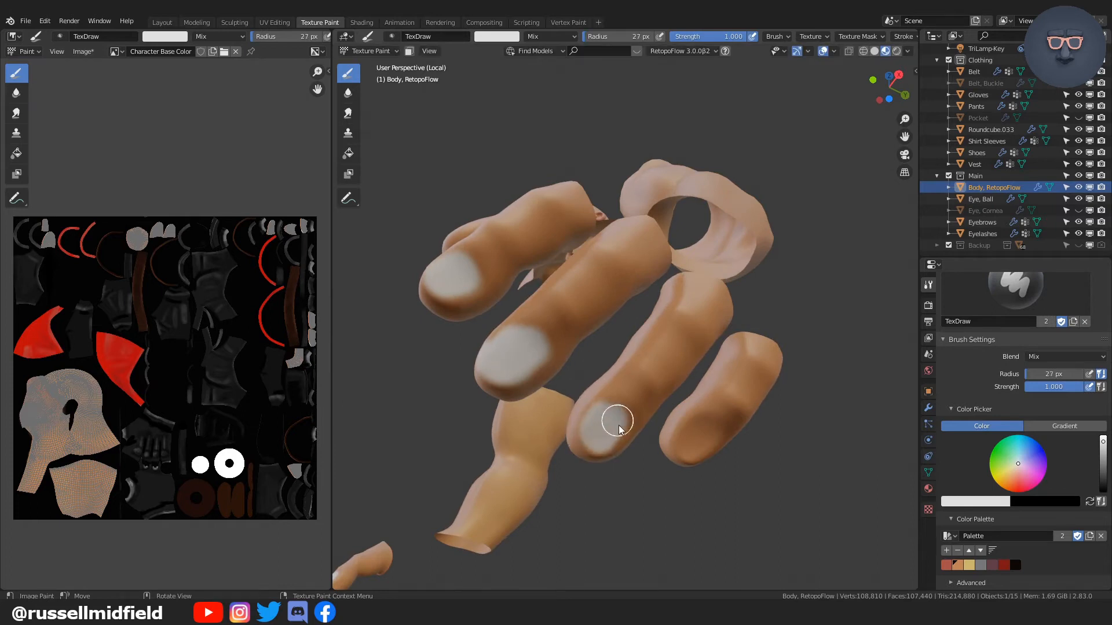
middle_click_drag(603, 410, 673, 450)
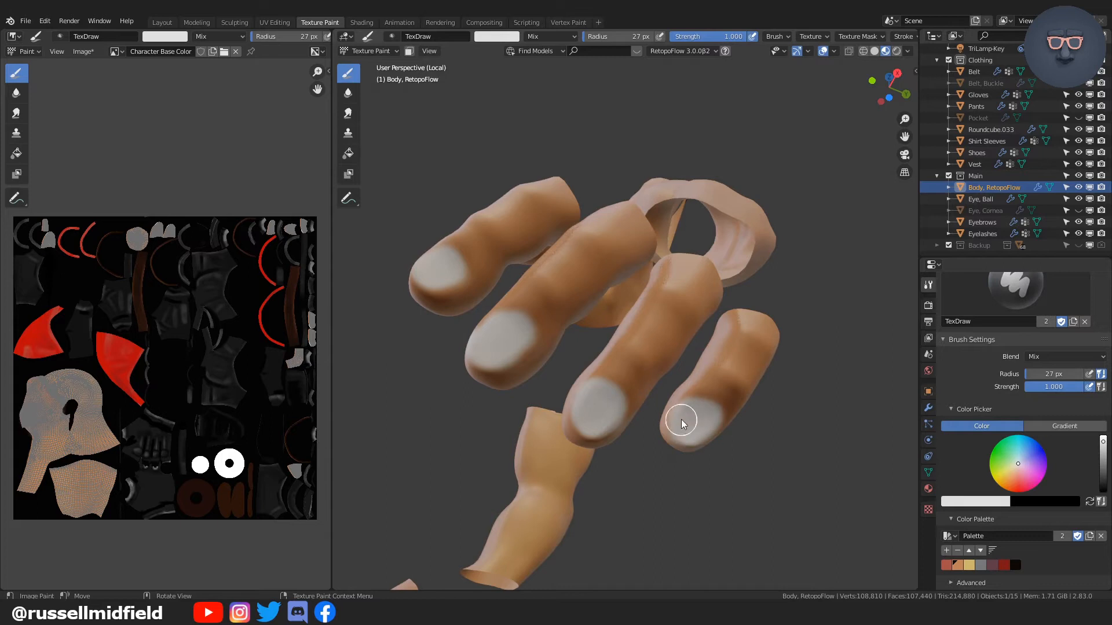
mouse_move(681, 423)
middle_mouse_down()
mouse_move(735, 429)
mouse_move(613, 454)
middle_mouse_up()
- Sample the orange skin color, set the brush radius to 22 px and clean up the edges around the fingernails
key("s")
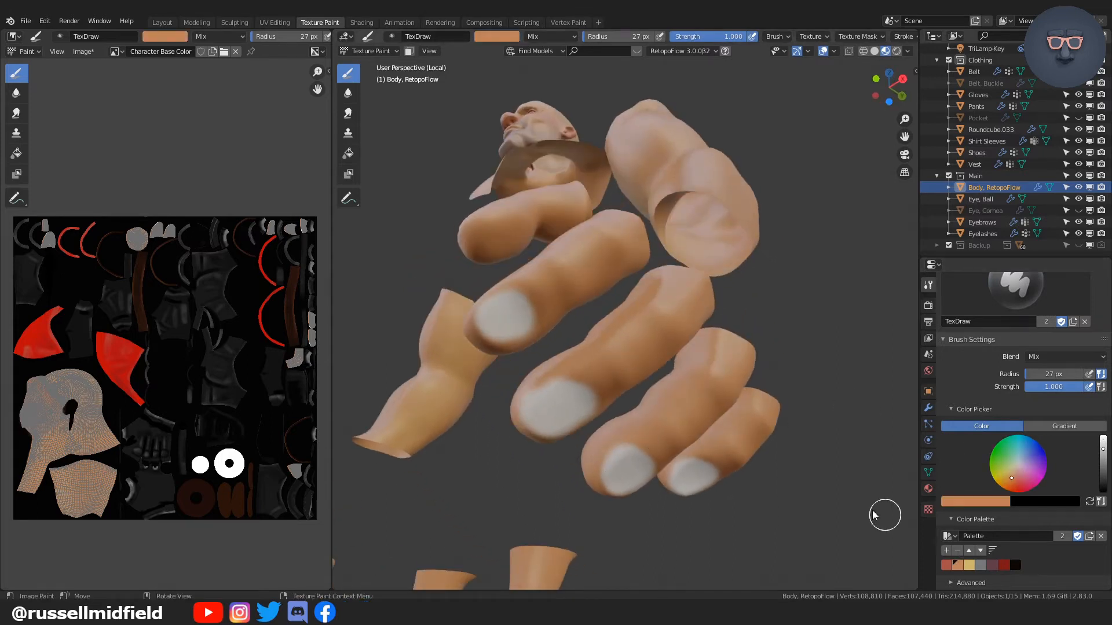
key("bracketleft")
key("bracketleft")
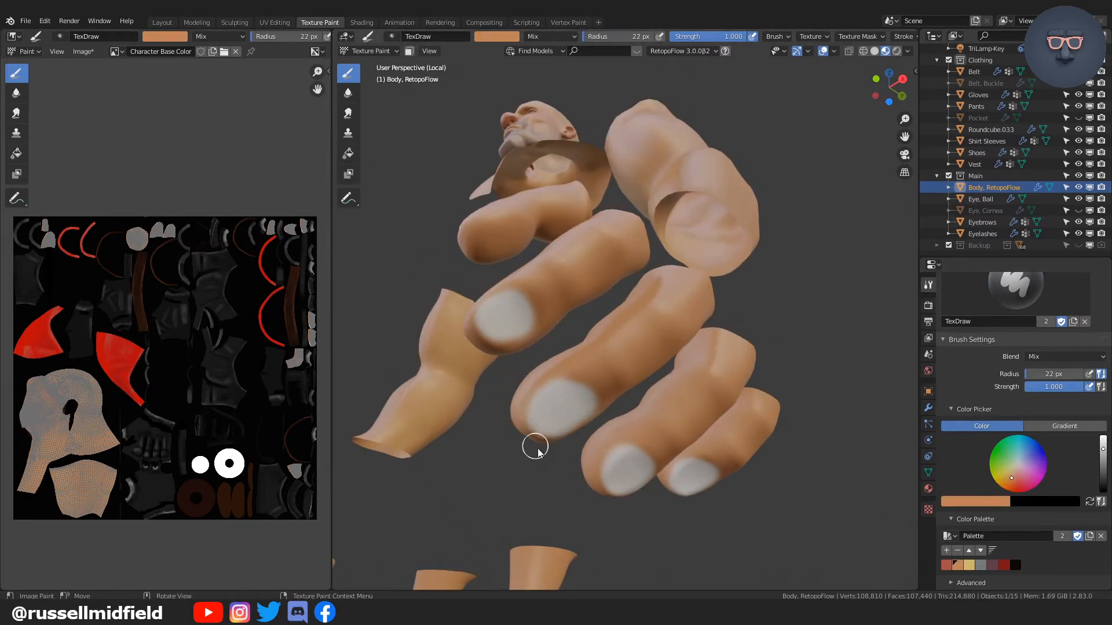
middle_click_drag(537, 451, 561, 404)
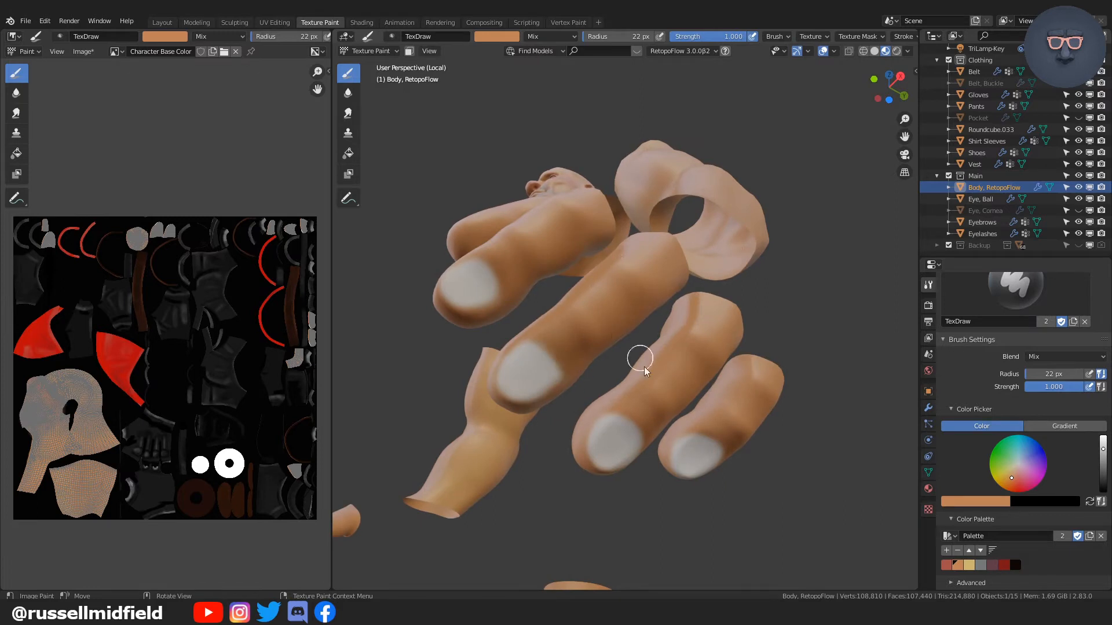
middle_click_drag(659, 337, 622, 340)
middle_click_drag(747, 327, 685, 423)
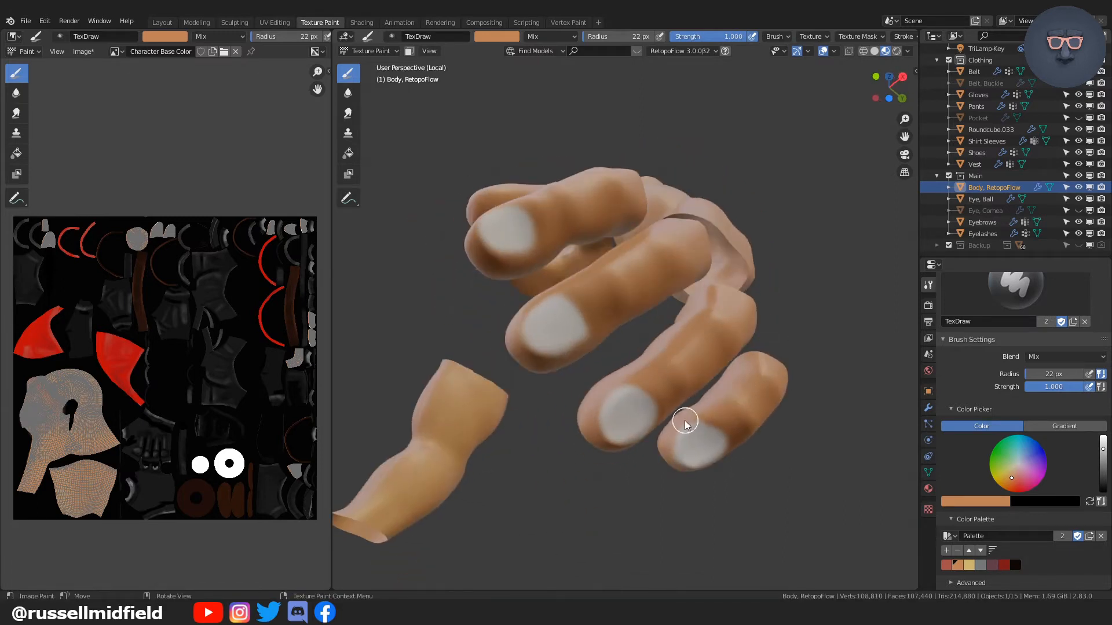
middle_click_drag(664, 473, 712, 440)
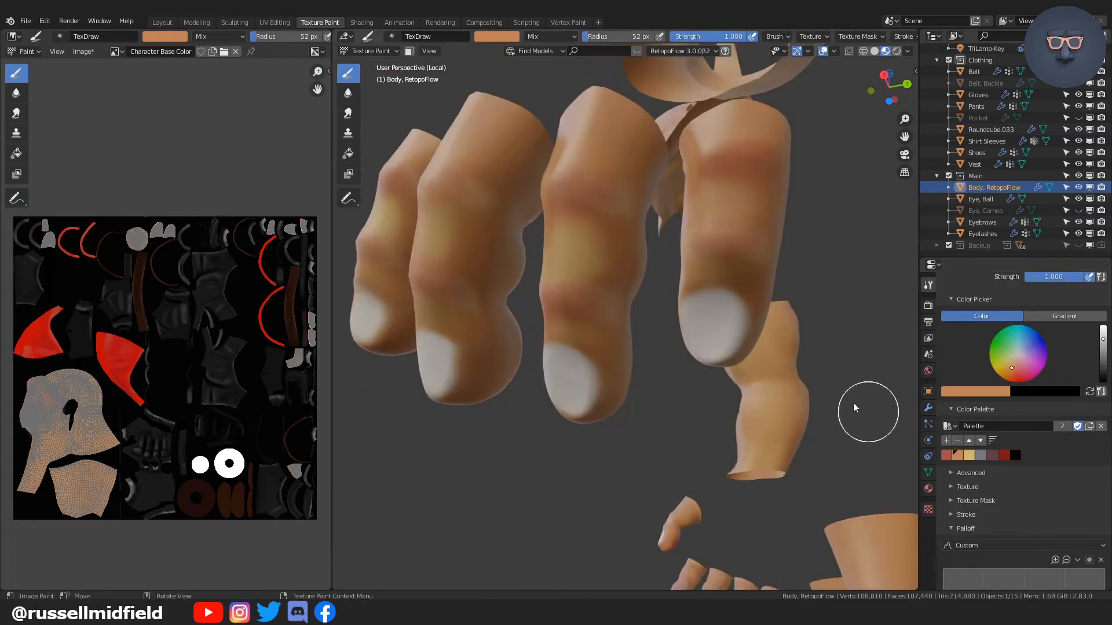
- Set the brush radius to 56 px and blend orange over the little finger's red knuckles down to its nail
middle_click_drag(744, 188, 748, 206)
key("f")
left_click(736, 180)
key("f")
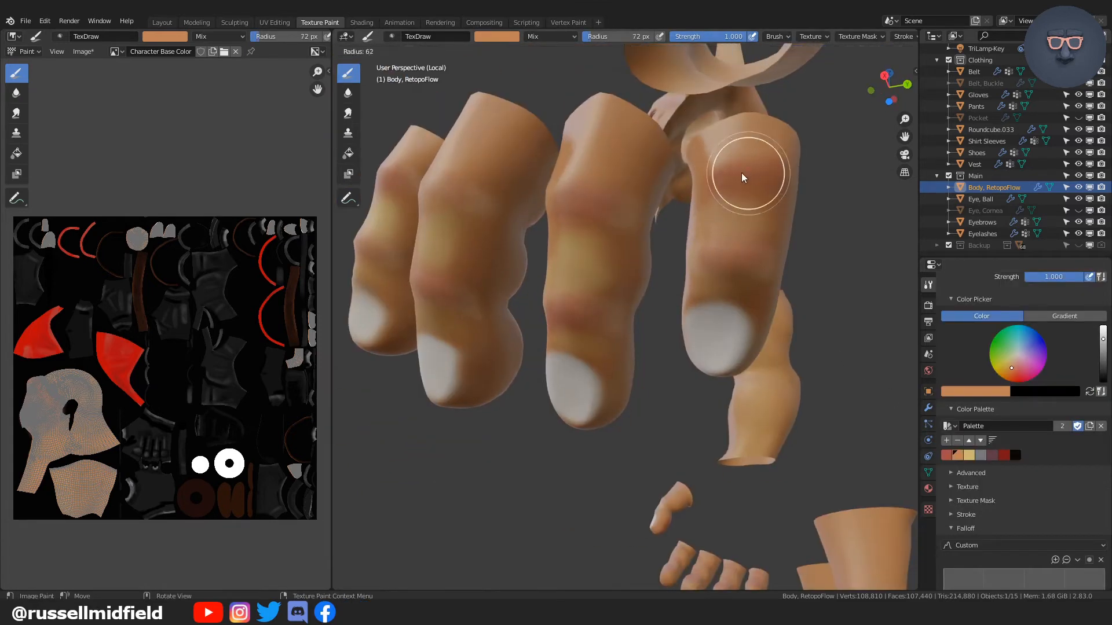
left_click(741, 175)
mouse_move(720, 176)
left_mouse_down()
mouse_move(778, 173)
mouse_move(769, 211)
mouse_move(726, 272)
left_mouse_up()
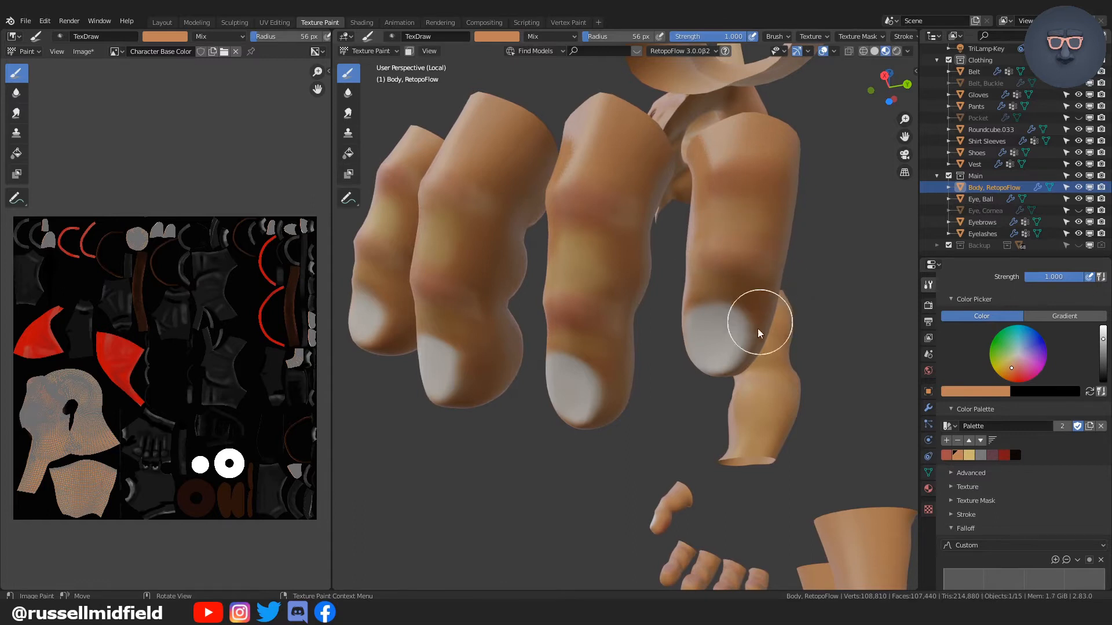
- Blend orange over the knuckles, yellow zones and nails of the remaining fingers with the 56 px brush
middle_click_drag(779, 301, 651, 222)
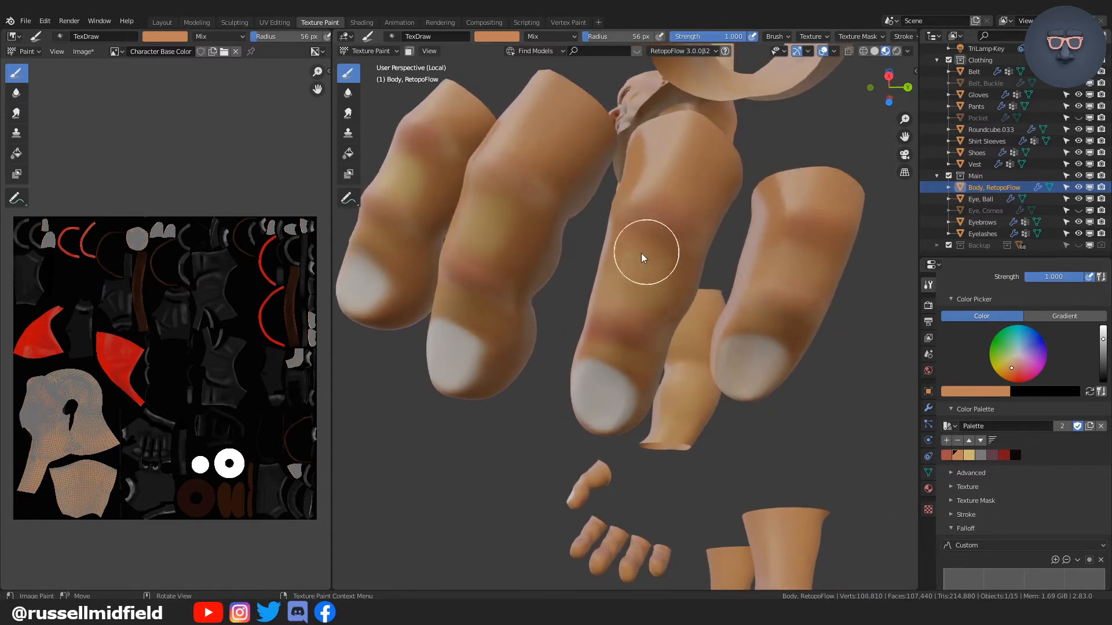
left_click_drag(620, 369, 581, 396)
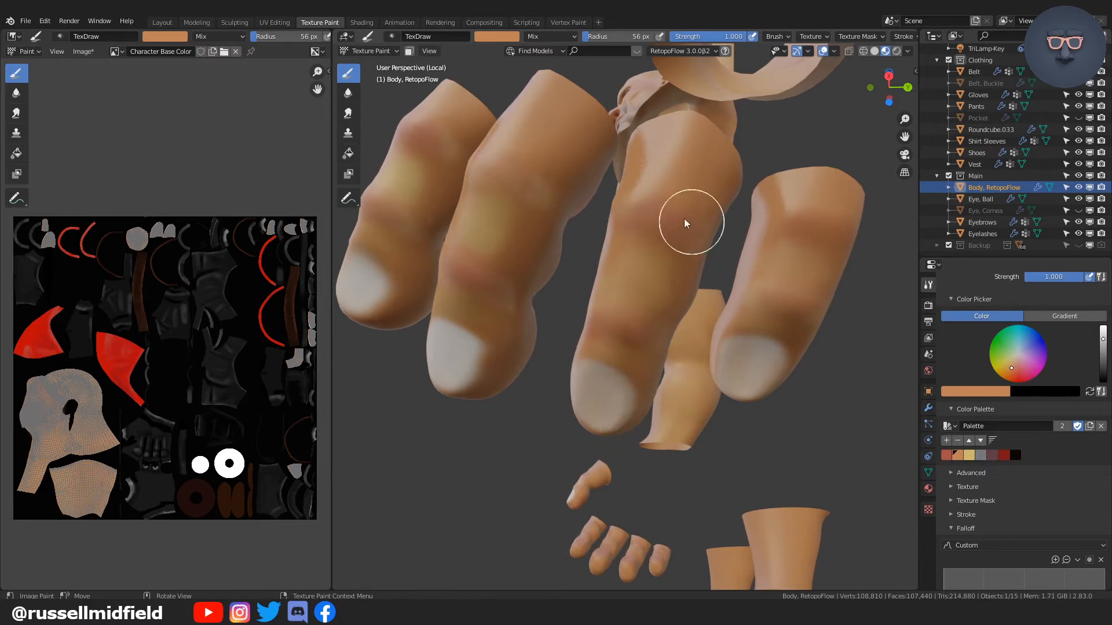
middle_click_drag(718, 258, 635, 196)
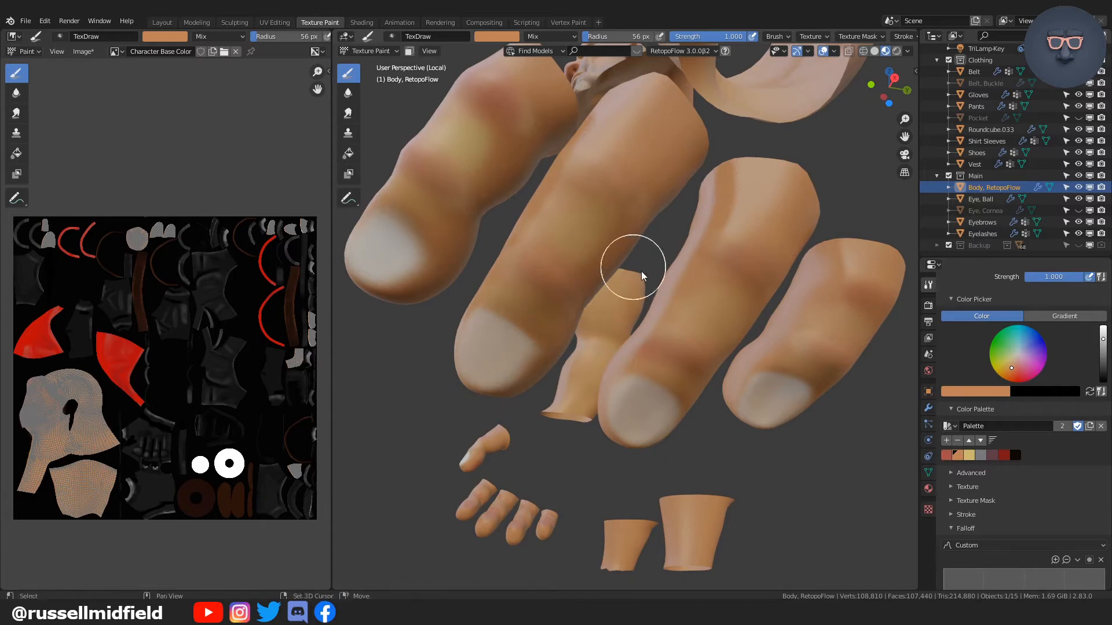
middle_click_drag(627, 268, 647, 294)
left_click_drag(588, 258, 543, 332)
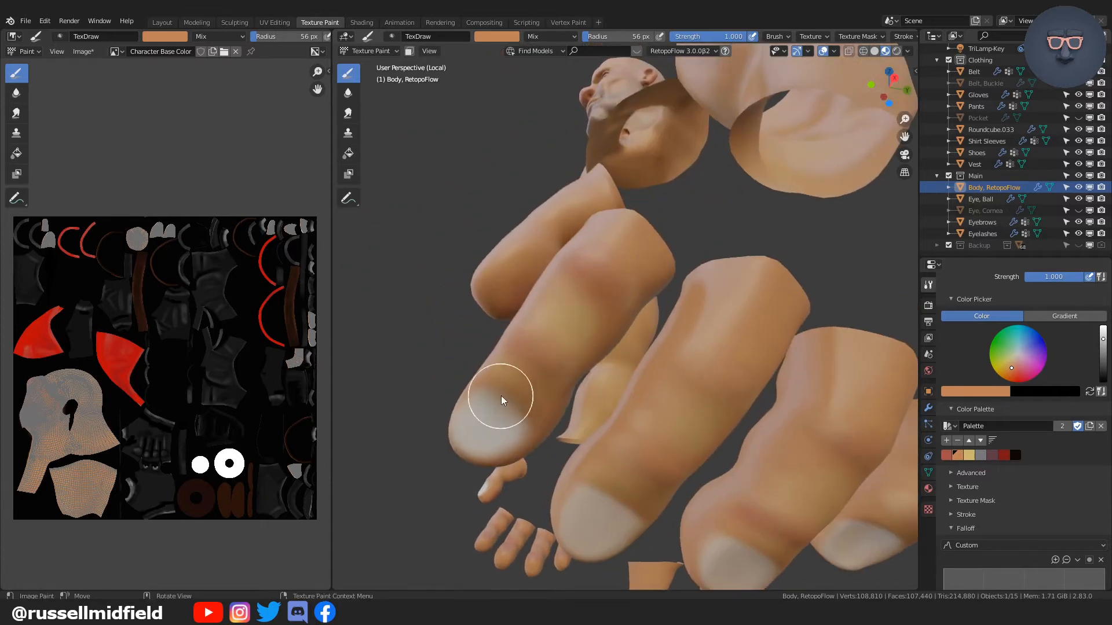
- Blend orange over the thumb's knuckles and nail with the 56 px brush
middle_click_drag(671, 308, 799, 392)
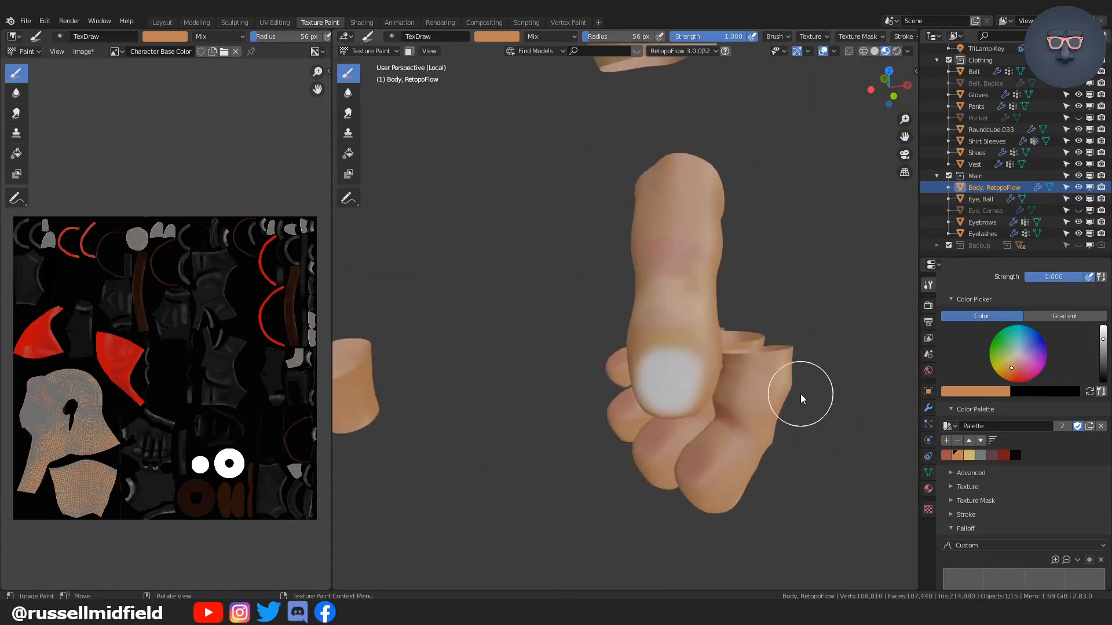
mouse_move(697, 300)
left_mouse_down()
mouse_move(680, 365)
mouse_move(695, 370)
left_mouse_up()
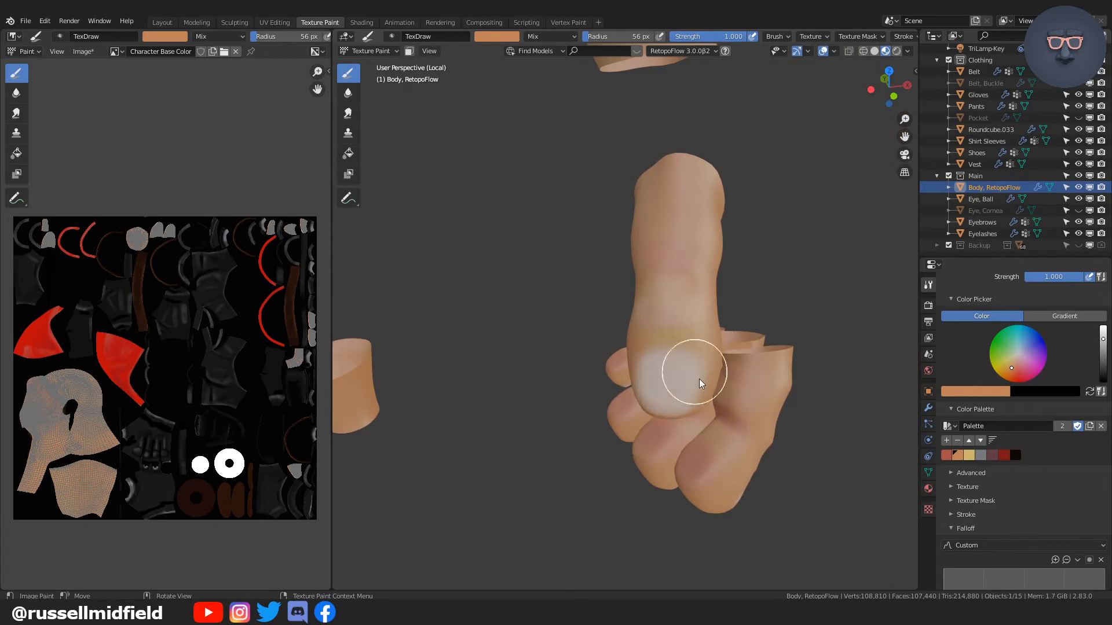
mouse_move(695, 370)
middle_mouse_down()
mouse_move(781, 446)
mouse_move(728, 382)
mouse_move(607, 355)
middle_mouse_up()
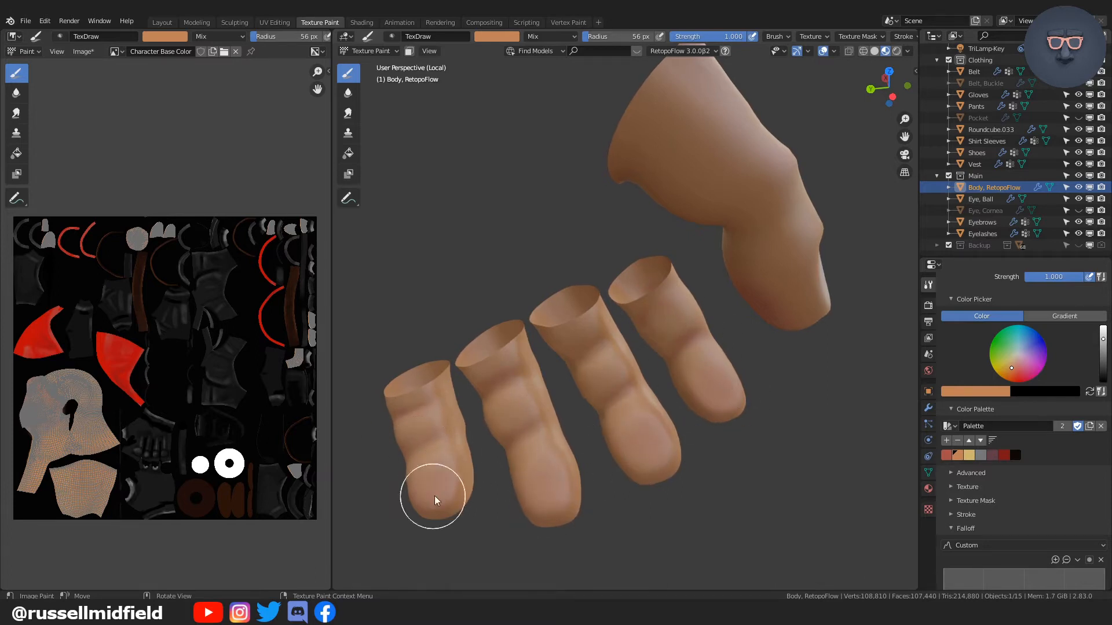
- Bring back the whole clothed character in Object Mode with rendered shading and review the painted textures
middle_click_drag(436, 500, 660, 344)
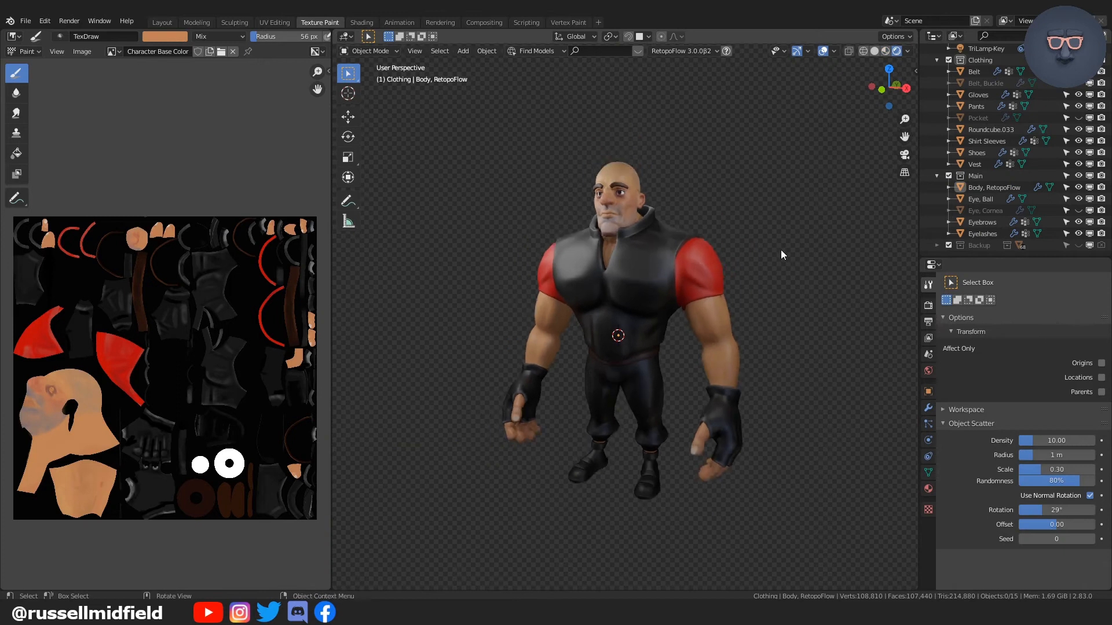
mouse_move(781, 270)
middle_mouse_down()
mouse_move(704, 272)
mouse_move(784, 267)
mouse_move(784, 249)
middle_mouse_up()
scroll(785, 250, "down", 1)
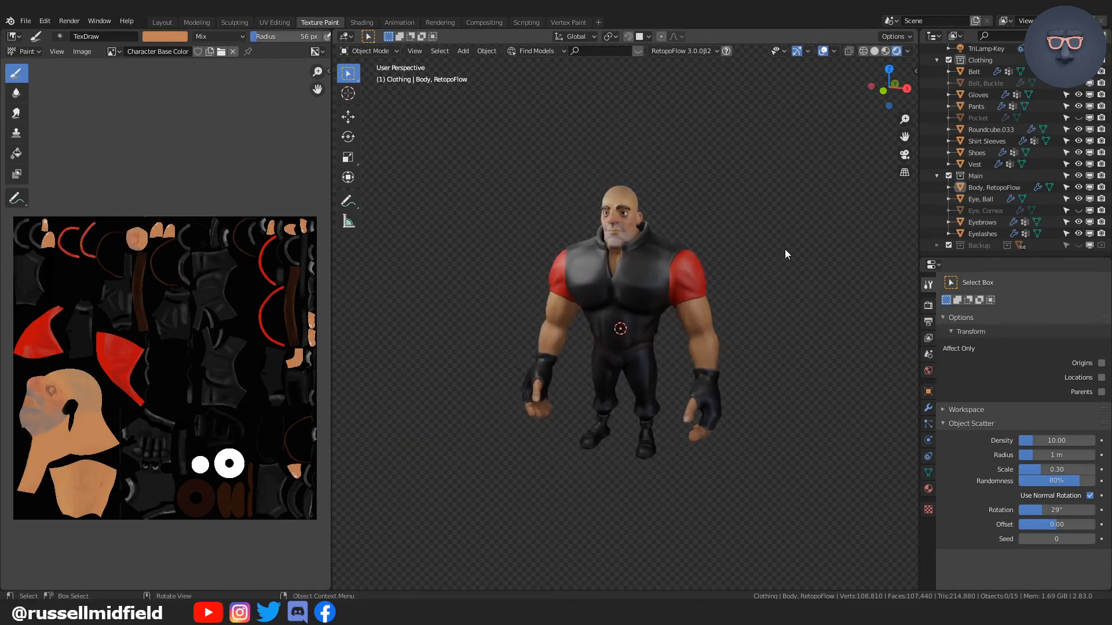
scroll(784, 250, "up", 2)
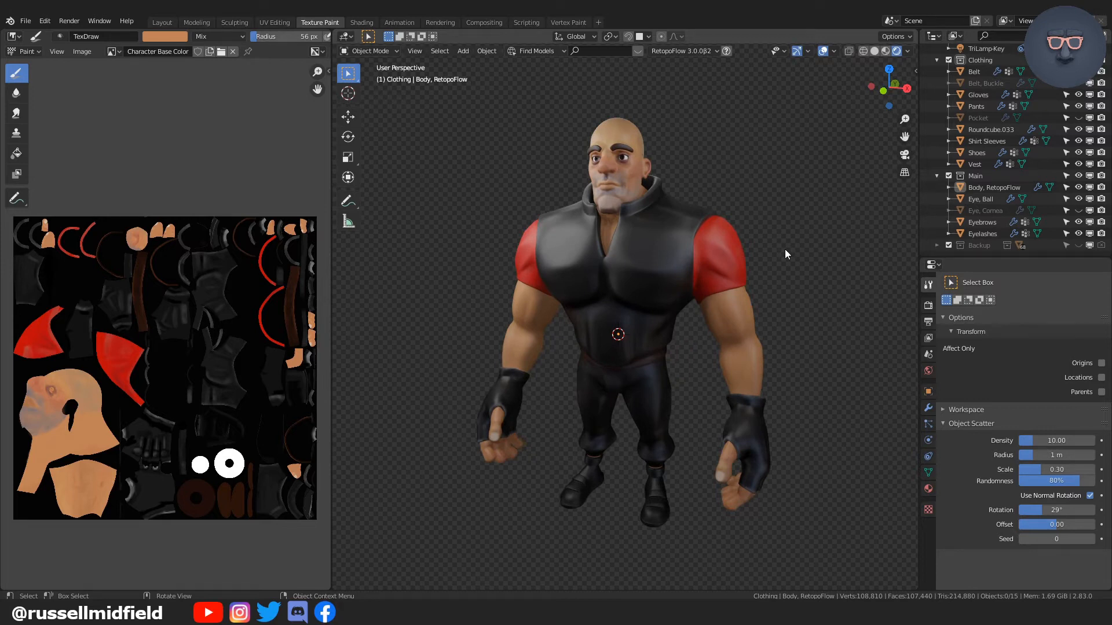
scroll(784, 249, "down", 1)
middle_click_drag(784, 249, 779, 260)
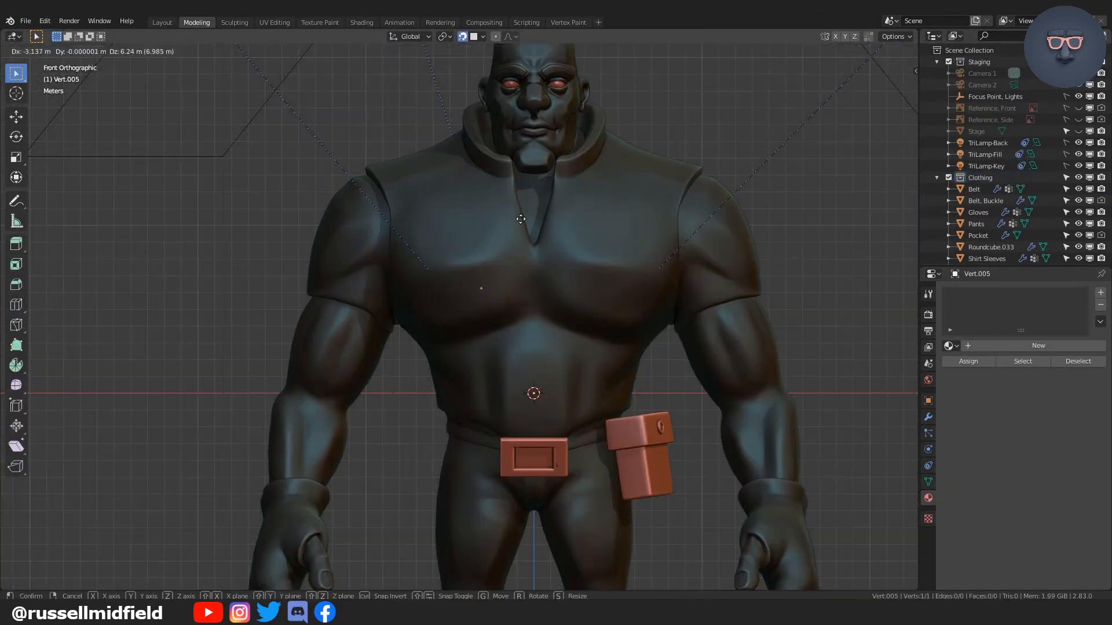
- Extrude a vertex chain diagonally across the vest's chest and give it a Shrinkwrap modifier targeting Vest, set to Above Surface
left_click(530, 251)
key("e")
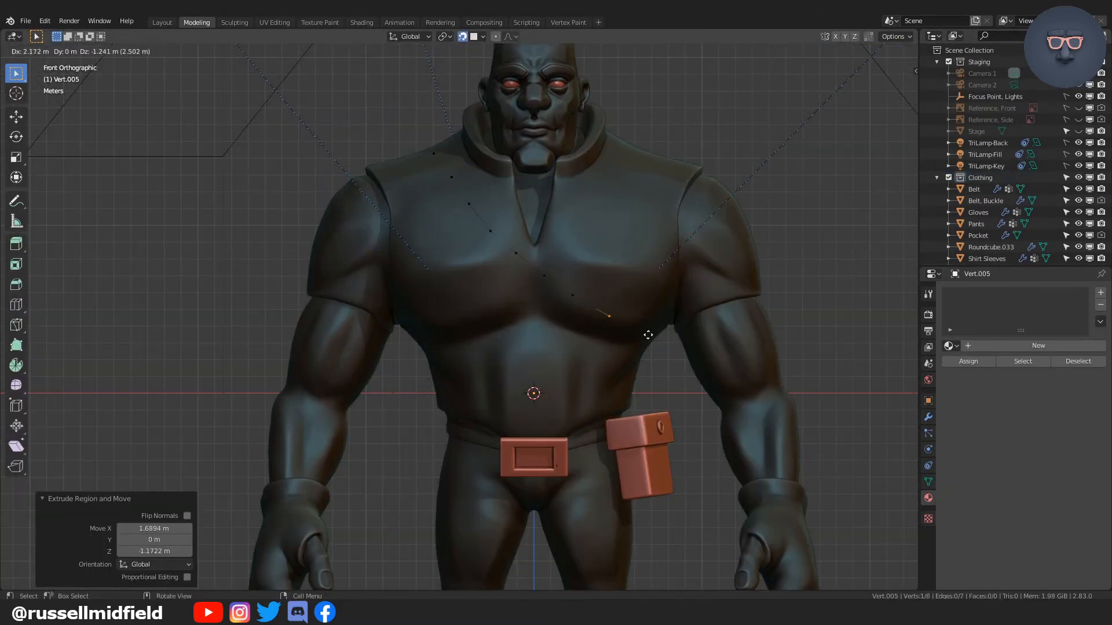
left_click(648, 335)
left_click(928, 417)
left_click(1072, 431)
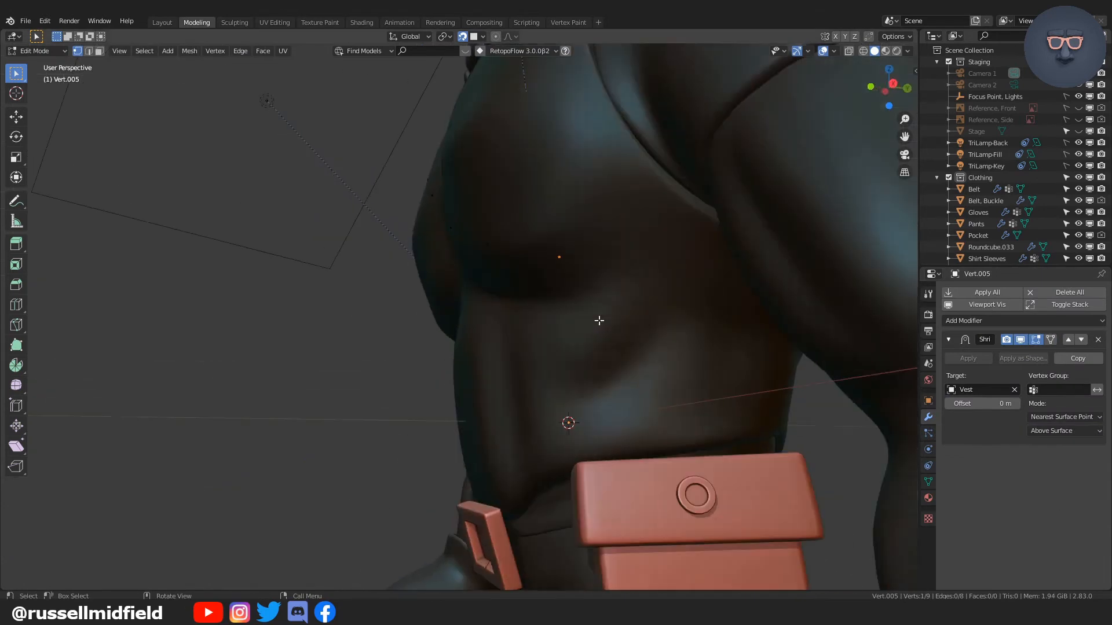
- Continue extruding the vertex chain around the character's side and diagonally up across the back
key("e")
left_click(666, 335)
key("e")
left_click(787, 318)
middle_click_drag(787, 318, 442, 295)
key("e")
left_click(442, 295)
key("e")
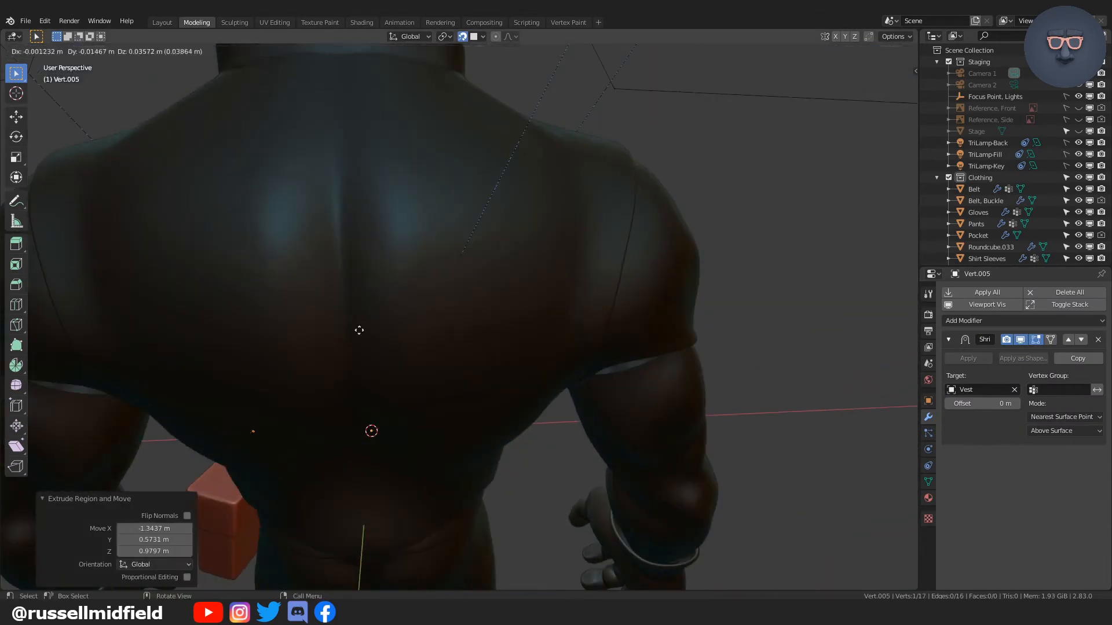
left_click(359, 330)
- Extrude the chain up to the shoulder, join its ends into a closed loop and adjust the joining area
middle_click_drag(359, 330, 373, 401, "alt")
key("e")
left_click(373, 401)
key("e")
left_click(446, 335)
middle_click_drag(502, 251, 349, 290)
key("f")
key("g")
middle_click_drag(216, 268, 554, 350)
- Duplicate a front vertex of the loop and position the copy on the chest below it to start a second chain
left_click(539, 301)
key("shift+d")
left_click(480, 343)
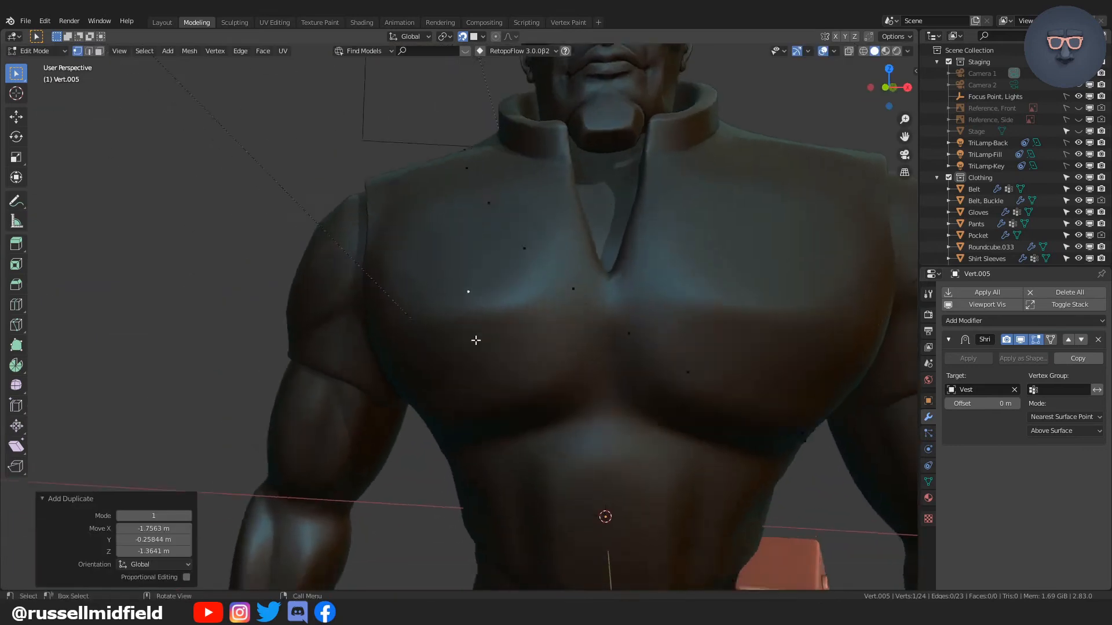
middle_click_drag(475, 340, 464, 257, "alt")
key("g")
left_click(448, 269)
- Extrude the second chain across the chest below the first loop and around the side above the pouch
key("e")
left_click(713, 452)
key("e")
middle_click_drag(712, 452, 463, 197)
left_click(690, 367)
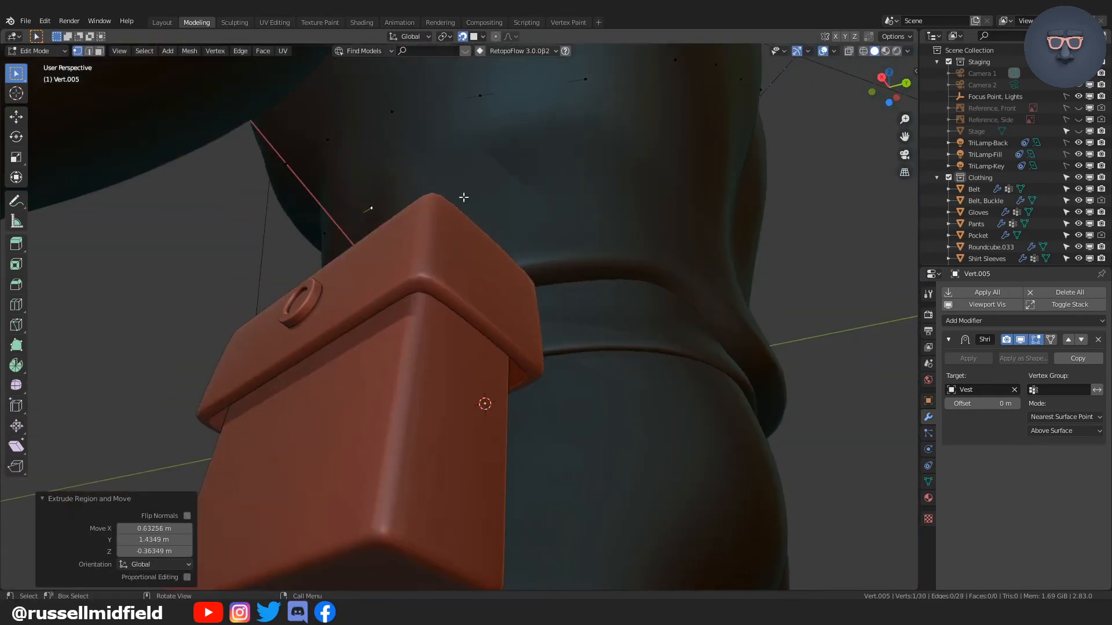
key("e")
left_click(523, 151)
- Reposition a vertex of the second chain at the lower back and extrude the chain diagonally up the back
middle_click_drag(524, 151, 363, 323)
left_click(523, 250)
key("g")
left_click(370, 316)
key("e")
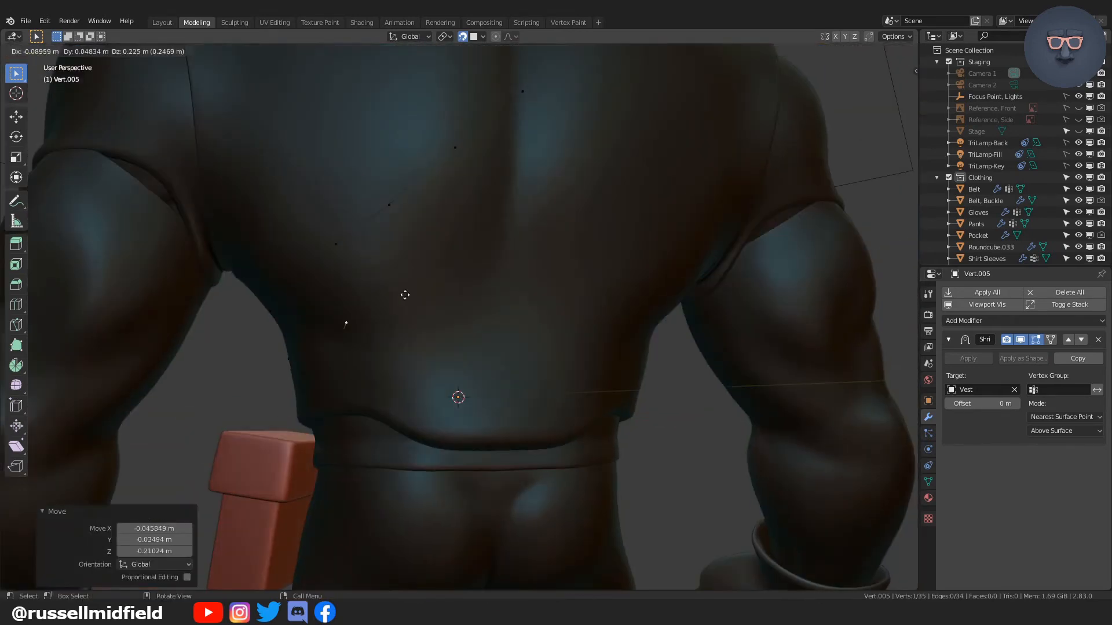
left_click(405, 295)
key("e")
left_click(556, 266)
- Extrude the second chain over the shoulder and connect its two ends into a closed loop
middle_click_drag(565, 278, 406, 289)
key("e")
left_click(579, 240)
key("e")
left_click(454, 325)
left_click(405, 289, "shift")
key("f")
- Move individual vertices of the second loop on the chest and side to even out its spacing from the first
left_click(449, 325)
key("g")
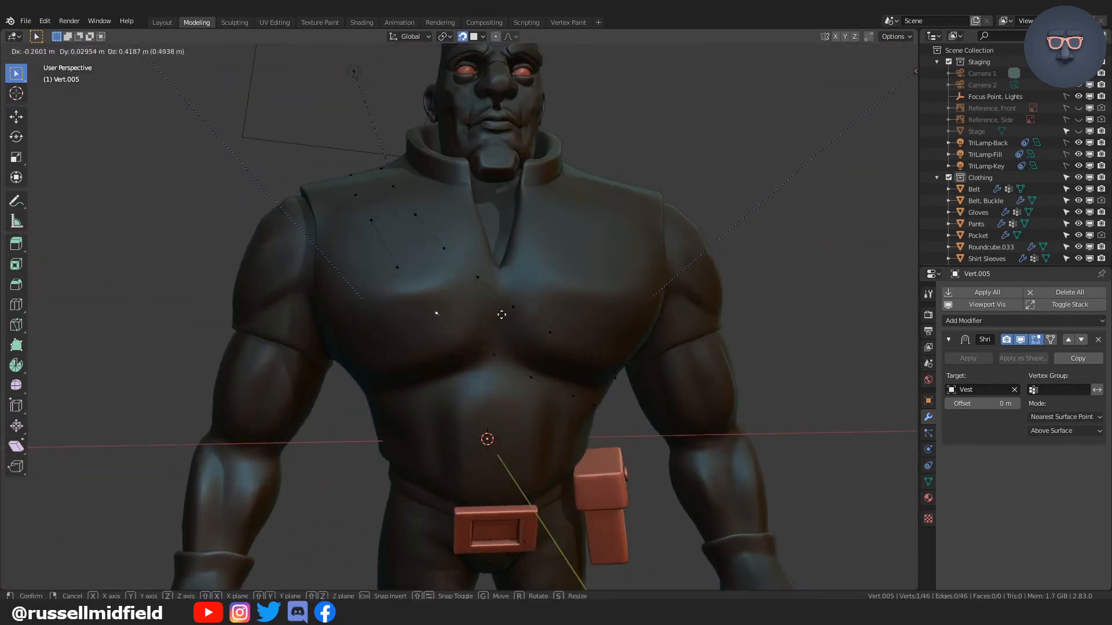
left_click(502, 318)
middle_click_drag(509, 338, 464, 347)
left_click(570, 375)
key("g")
left_click(579, 366)
- Fill the gap between the two loops with faces to form a strap band and leave Edit Mode
middle_click_drag(620, 364, 487, 353)
left_click(407, 341, "shift")
key("f")
key("Tab")
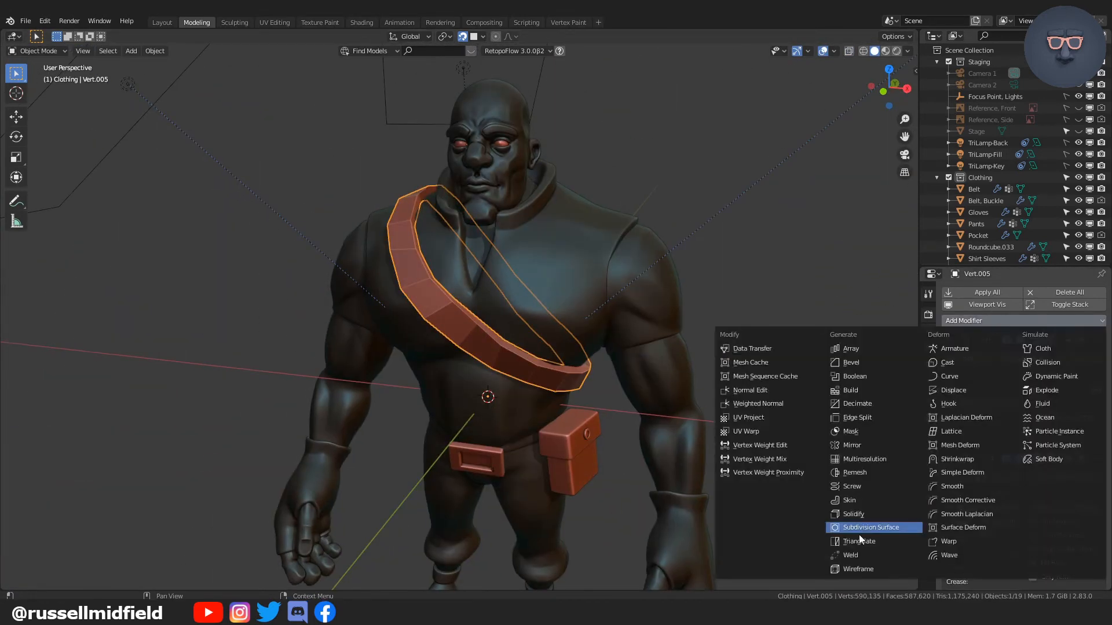
- Thicken the strap with a 0.65 m Solidify modifier, smooth it with Subdivision Surface and check it from all sides
key("Tab")
left_click(412, 316)
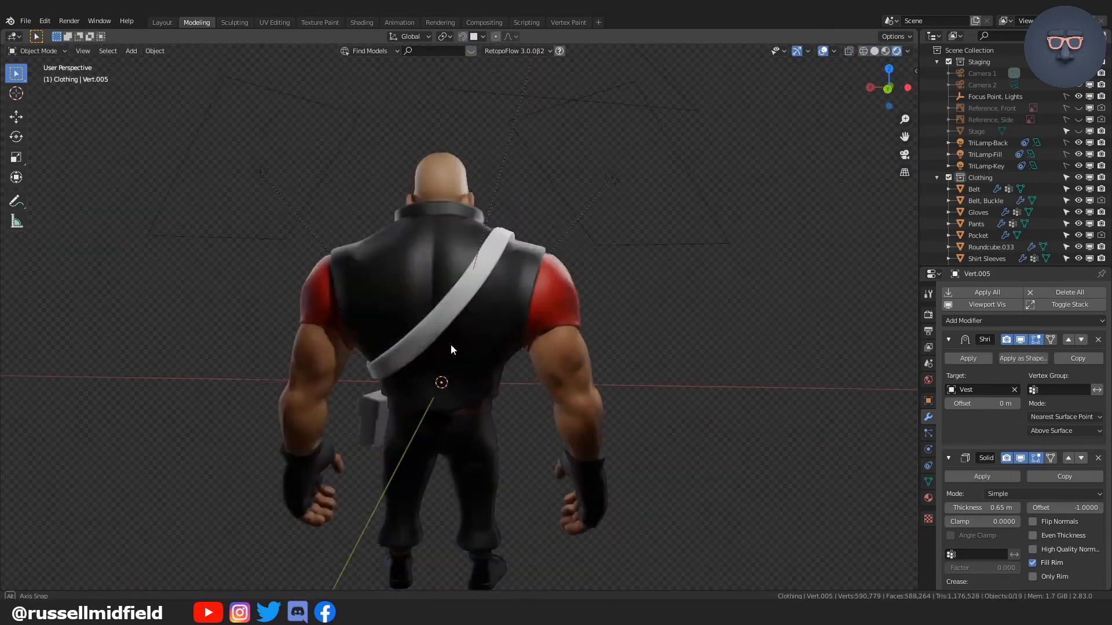
mouse_move(451, 344)
middle_mouse_down()
mouse_move(718, 327)
mouse_move(604, 357)
mouse_move(707, 355)
middle_mouse_up()
scroll(707, 354, "up", 5)
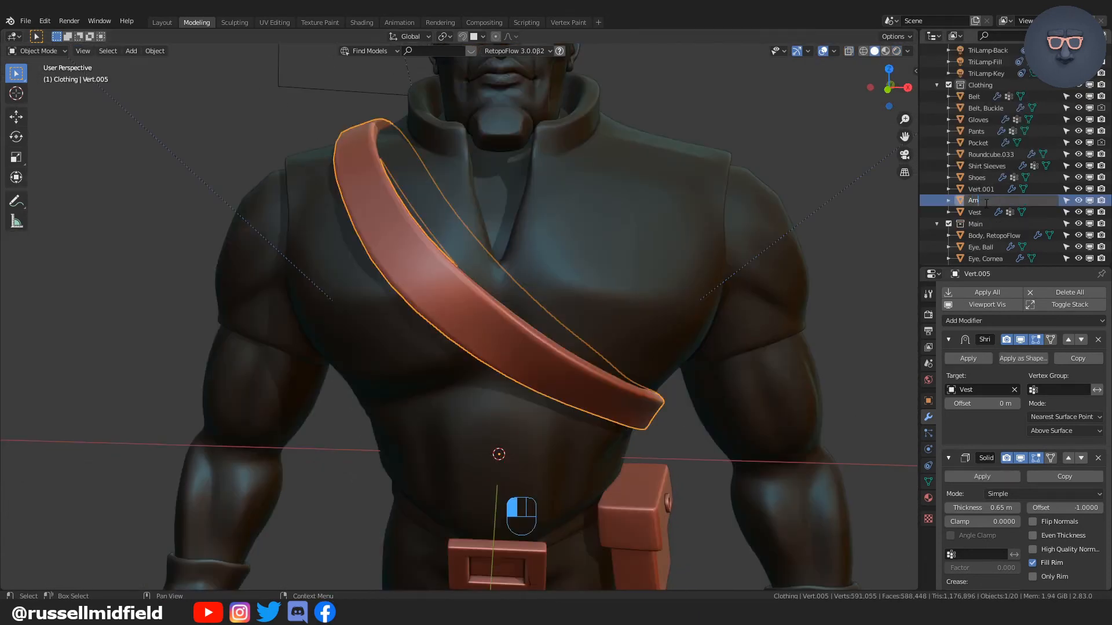
- Rename the strap as Ammo Belt and the separate vertex loop beneath it as Ammo Belt, Curve
double_click(992, 201)
type("Ammo")
type("Belt, Curve")
key("Return")
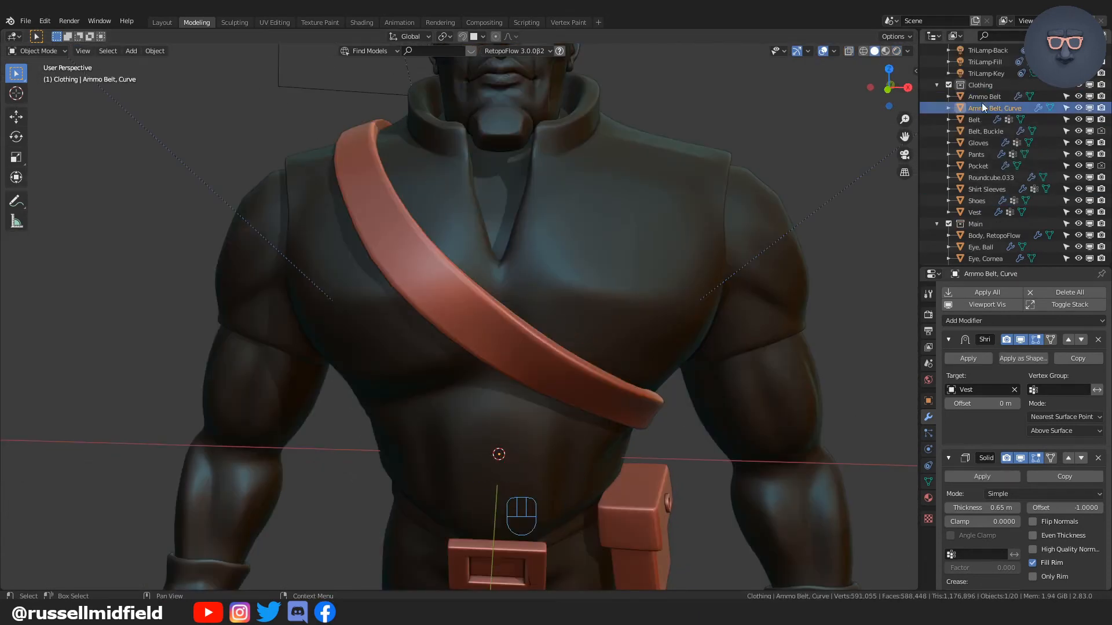
- Convert the Ammo Belt, Curve object from a mesh to a curve
key("F3")
type("convert")
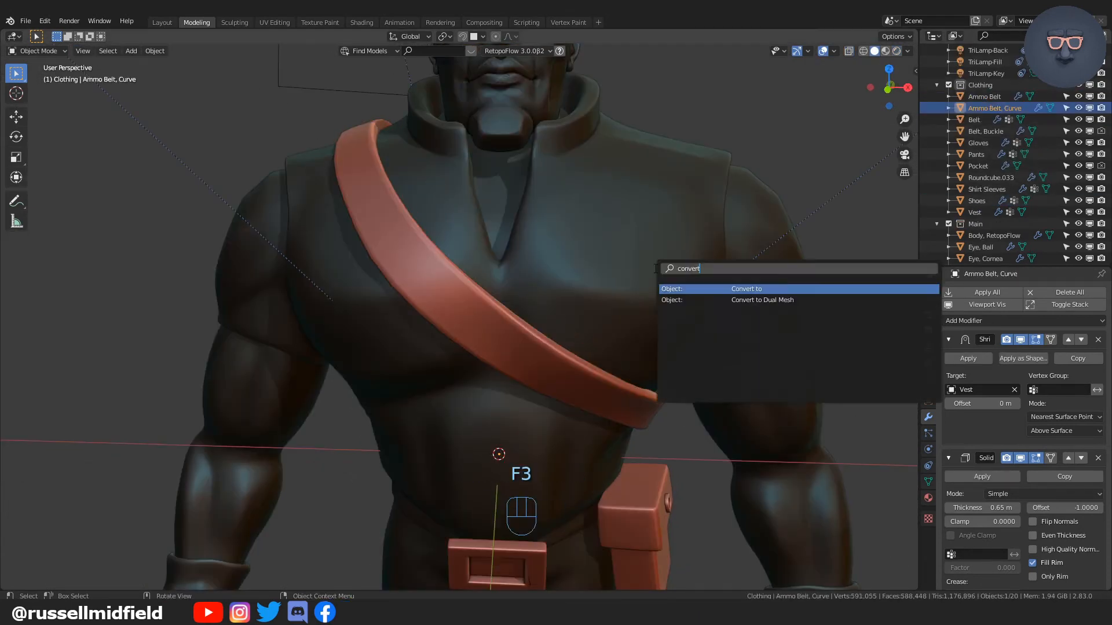
left_click(757, 293)
left_click(984, 97)
- Add a 16-sided cylinder from the front view and isolate it in local view
key("KP_1")
key("KP_1")
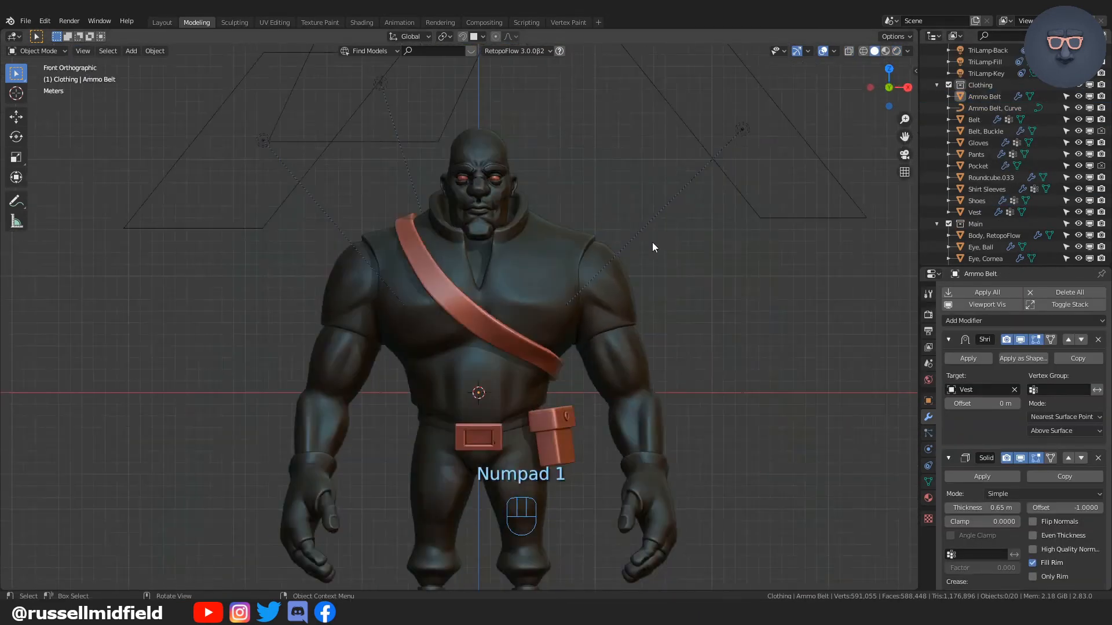
scroll(653, 241, "up", 3)
key("shift+a")
left_click(760, 280)
key("Return")
key("KP_Divide")
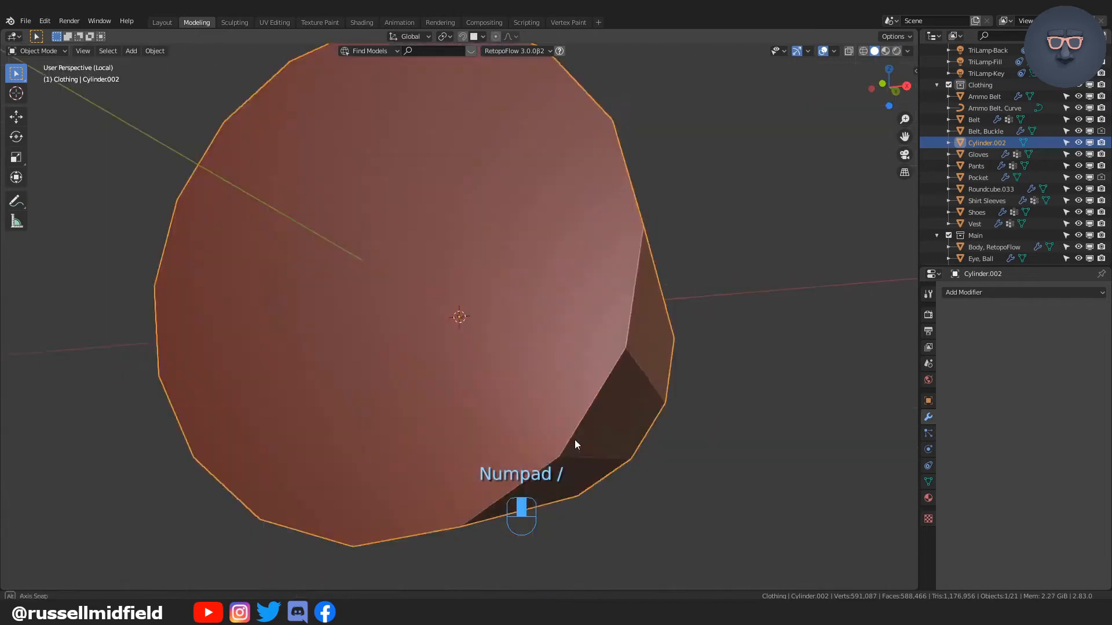
- Stretch the cylinder along the Y axis in Edit Mode to form a long bullet casing
key("Tab")
key("KP_3")
key("s")
key("y")
left_click(718, 390)
- Extrude the casing's front end, scale it down into a tapered tip and inset the tip face
middle_click_drag(400, 336, 620, 364)
left_click(354, 321, "alt")
key("KP_3")
key("e")
left_click(515, 327)
key("s")
left_click(418, 324)
mouse_move(426, 325)
middle_mouse_down()
mouse_move(574, 367)
mouse_move(472, 336)
middle_mouse_up()
key("i")
left_click(563, 366)
key("g")
- Add a Subdivision Surface modifier to the bullet and bevel the edge loop where the tip meets the casing
key("Tab")
key("q")
key("q")
key("Tab")
left_click(492, 342, "alt")
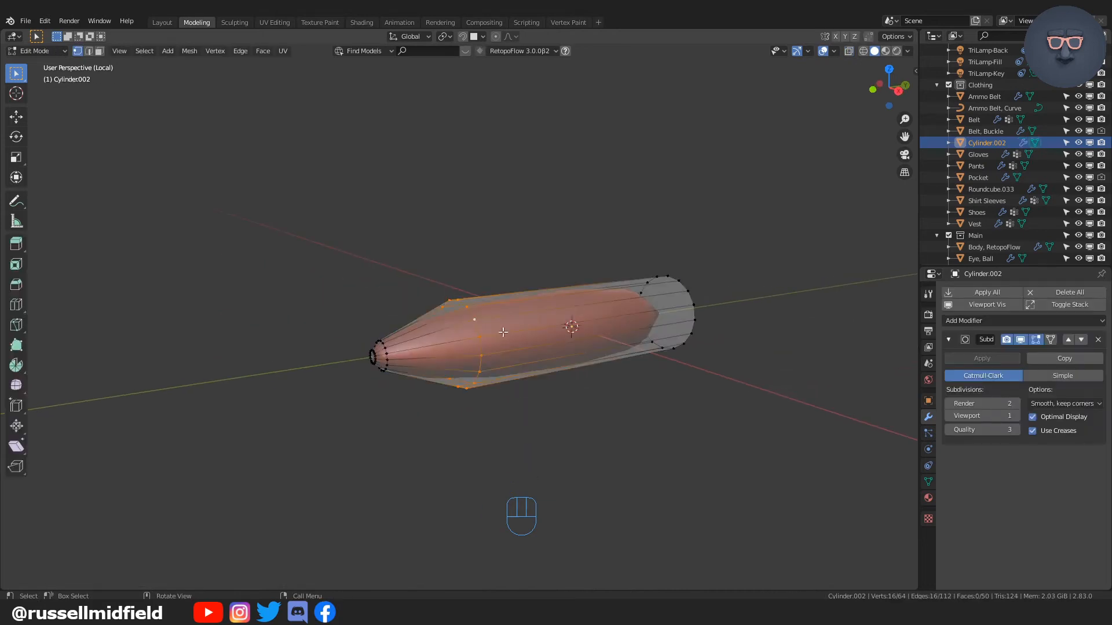
key("ctrl+b")
left_click(524, 464)
middle_click_drag(538, 463, 496, 479)
key("Tab")
- Add an edge loop close to the casing's rear end and inset the end cap to sharpen that edge
key("Tab")
key("ctrl+r")
left_click(655, 341)
left_click(775, 341)
middle_click_drag(774, 341, 695, 359)
left_click(734, 371, "alt")
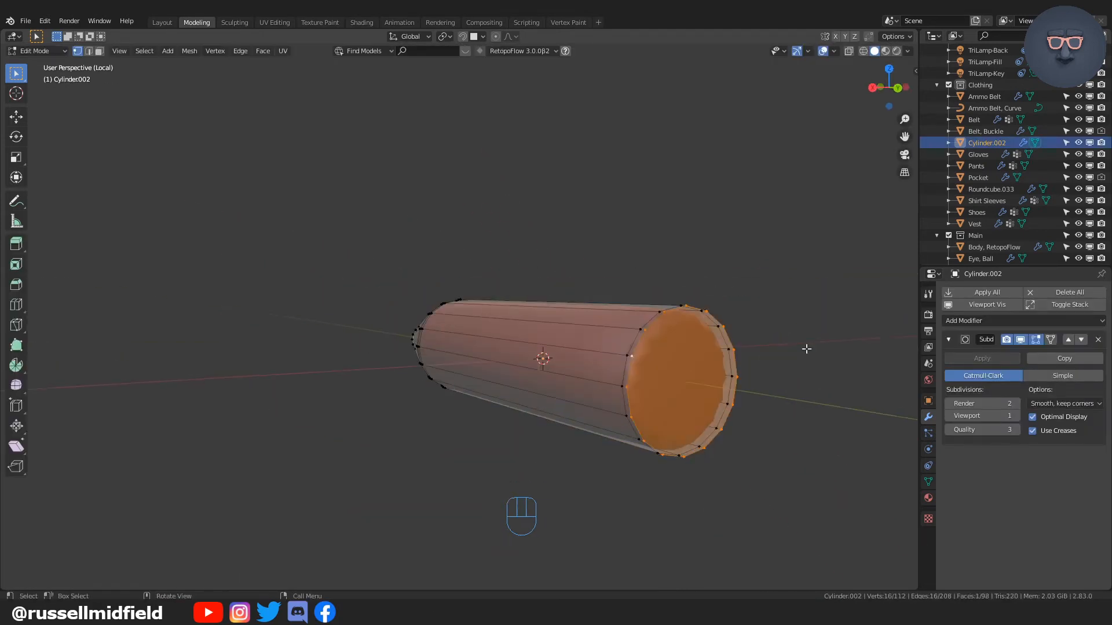
key("i")
key("i")
key("Tab")
middle_click_drag(687, 280, 474, 383)
- Cut an edge loop behind the tip's shoulder, inset the face ring there and sink it inward as a narrow groove
key("Tab")
scroll(474, 383, "up", 2)
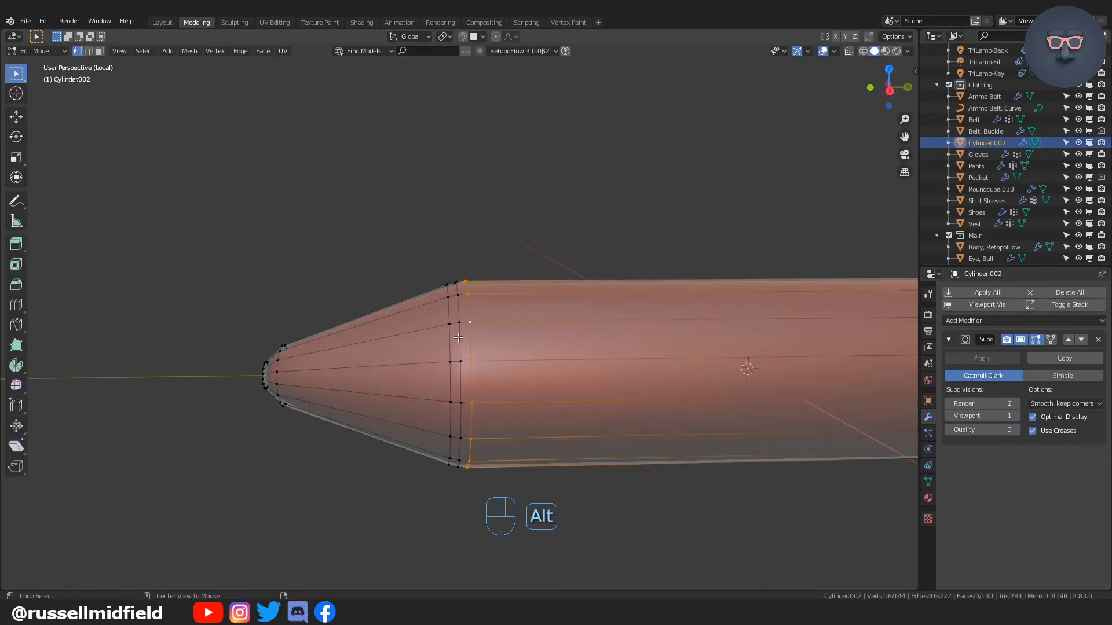
key("ctrl+r")
left_click(626, 336)
left_click(358, 325)
left_click(478, 348, "alt+shift")
key("i")
left_click(596, 333)
key("e")
key("s")
left_click(619, 353)
- Bevel the edge loops around the groove behind the tip to tighten its sides and leave Edit Mode
scroll(579, 354, "up", 3)
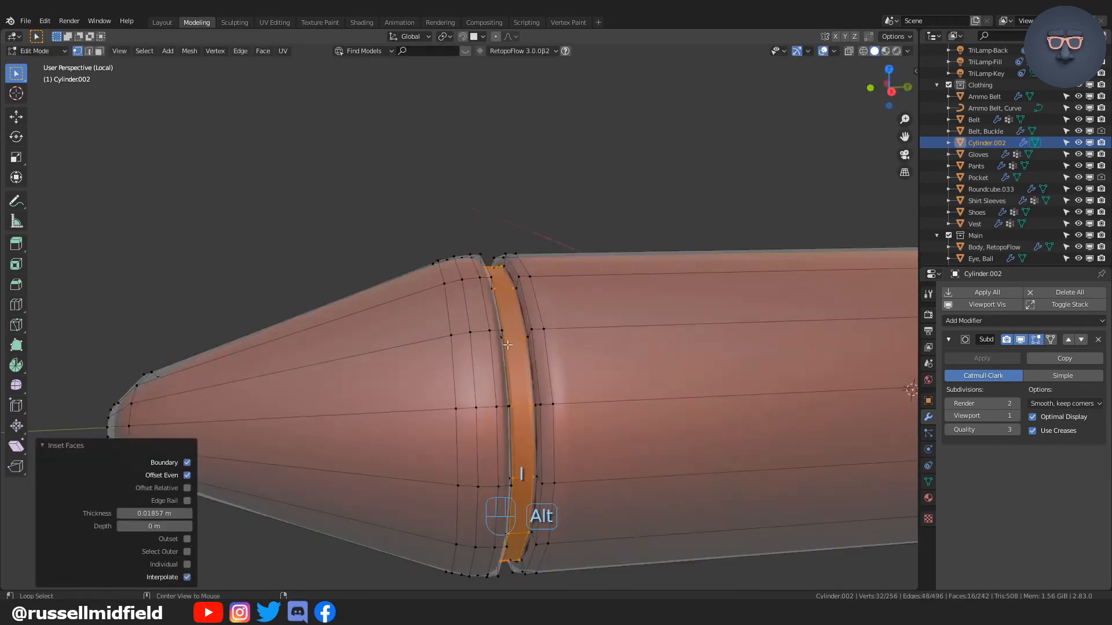
left_click(487, 353, "alt")
key("ctrl+b")
left_click(510, 315, "alt")
key("shift+r")
middle_click_drag(382, 359, 459, 404)
key("shift+r")
key("Tab")
scroll(459, 404, "down", 4)
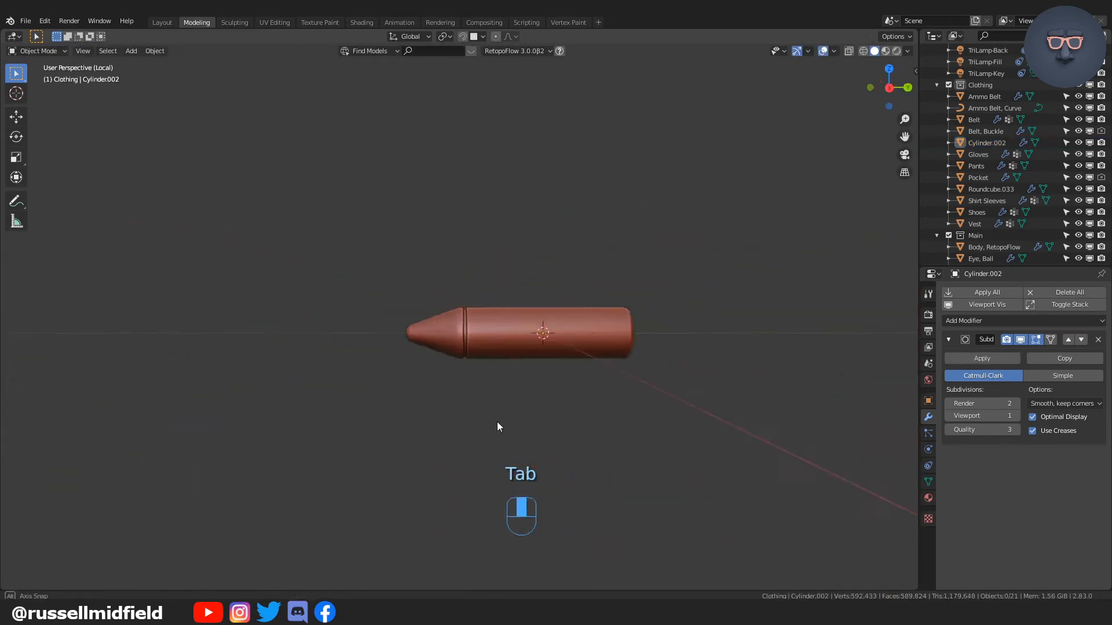
- Add an edge loop near the casing's rear and inset the band of faces in front of the rim
scroll(558, 422, "up", 5)
key("Tab")
key("ctrl+r")
left_click(615, 330)
left_click(616, 331)
left_click(559, 370, "alt+shift")
key("i")
left_click(660, 405)
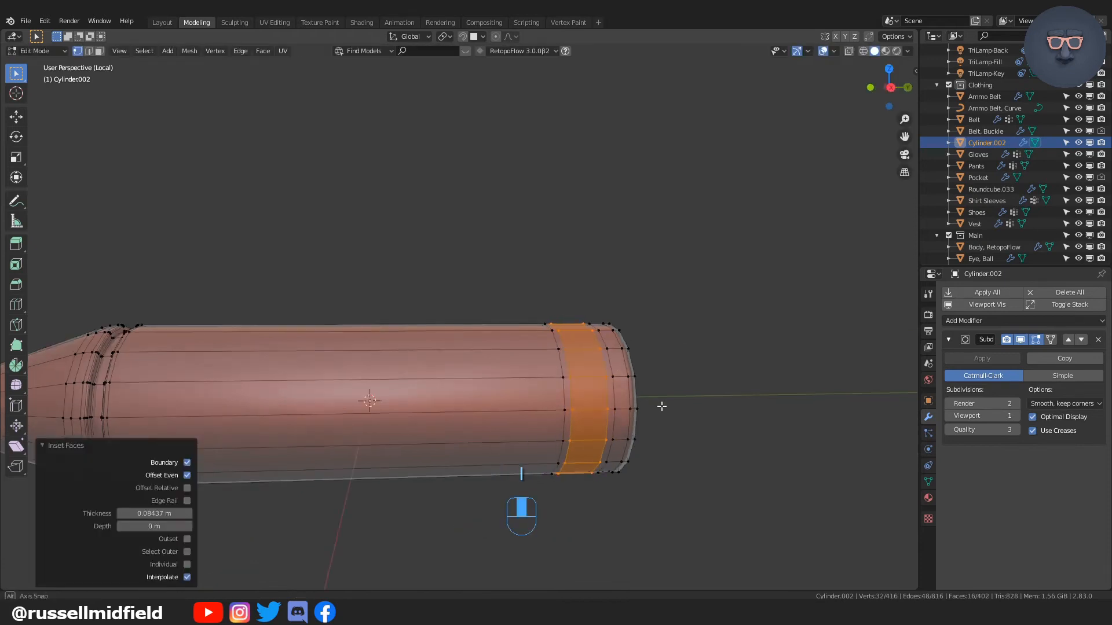
- Sink the rear band inward to form the cartridge rim, tighten its edges with an inset and bevels, and leave Edit Mode
key("e")
key("s")
key("i")
key("ctrl+b")
key("shift+r")
key("Tab")
left_click(665, 415)
scroll(665, 416, "down", 5)
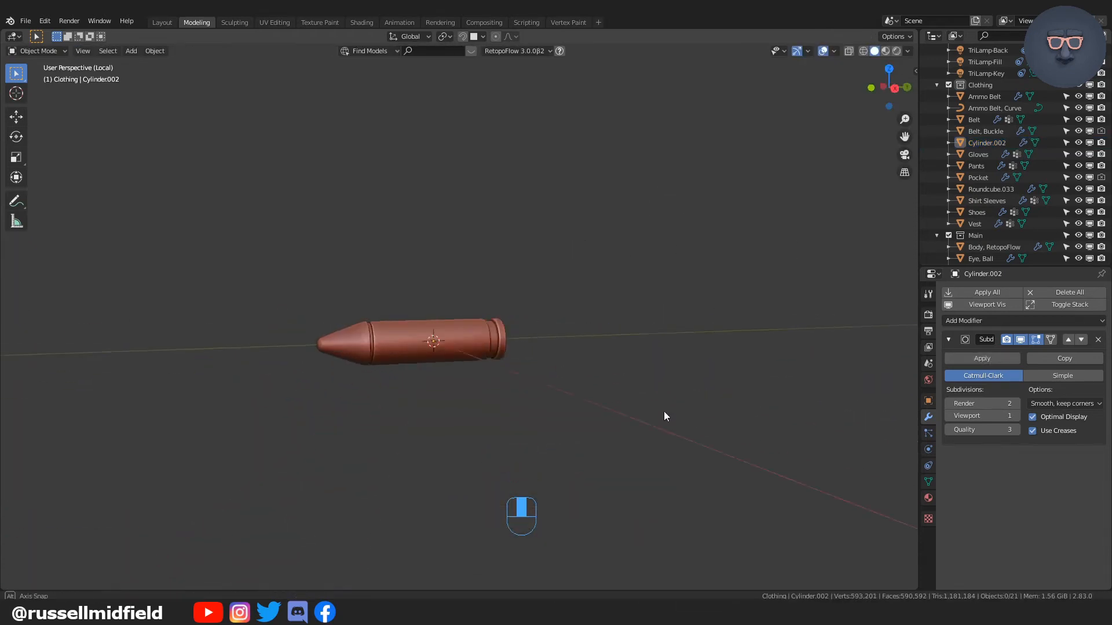
- Leave local view and rename the bullet object as Ammo
key("KP_Divide")
left_click(492, 448)
double_click(987, 143)
type("Ammo")
key("Return")
- Add an Array modifier to the Ammo object and set its count to 10
left_click(1023, 321)
left_click(851, 348)
triple_click(1100, 510)
double_click(1100, 510)
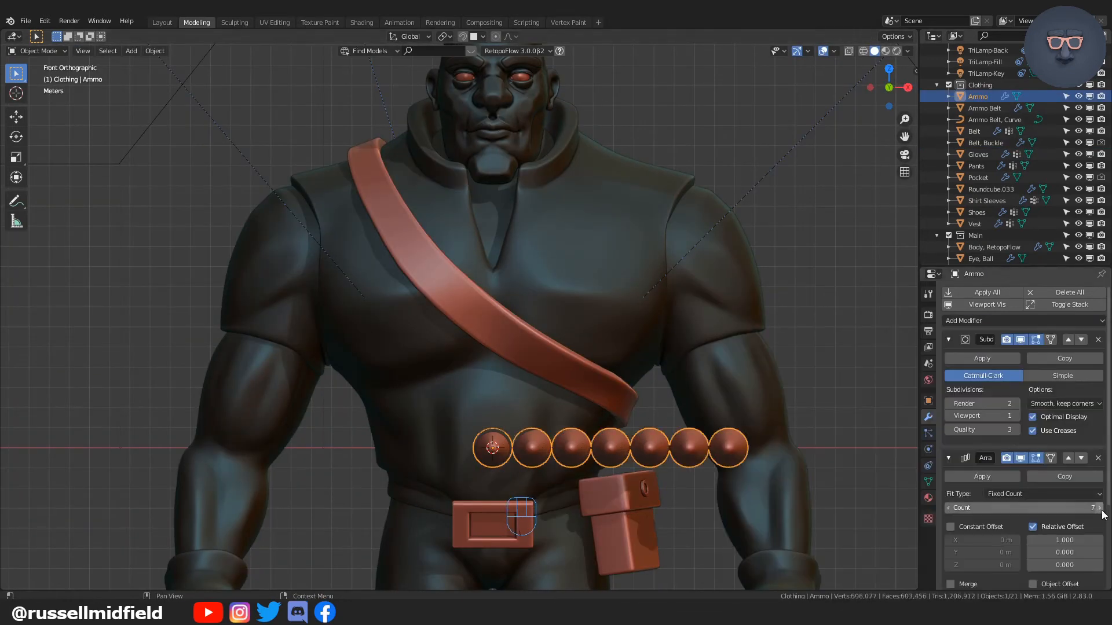
triple_click(1100, 510)
- Add a Curve modifier to the Ammo object with Ammo Belt, Curve as its target
left_click(1022, 321)
left_click(938, 377)
scroll(984, 440, "down", 8)
left_click(1014, 543)
left_click(994, 119)
left_click(981, 544)
left_click(984, 413)
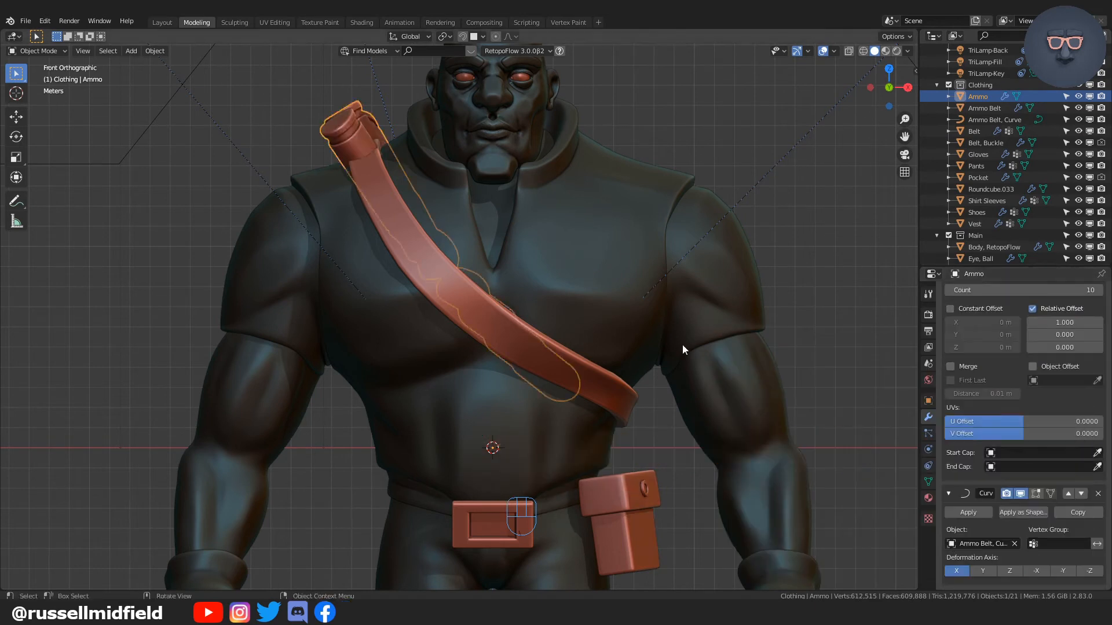
- Try different deformation axes for the Ammo object's Curve modifier and settle on -X
left_click(983, 571)
left_click(1036, 571)
left_click(956, 571)
left_click(1034, 572)
middle_click_drag(724, 371, 596, 348)
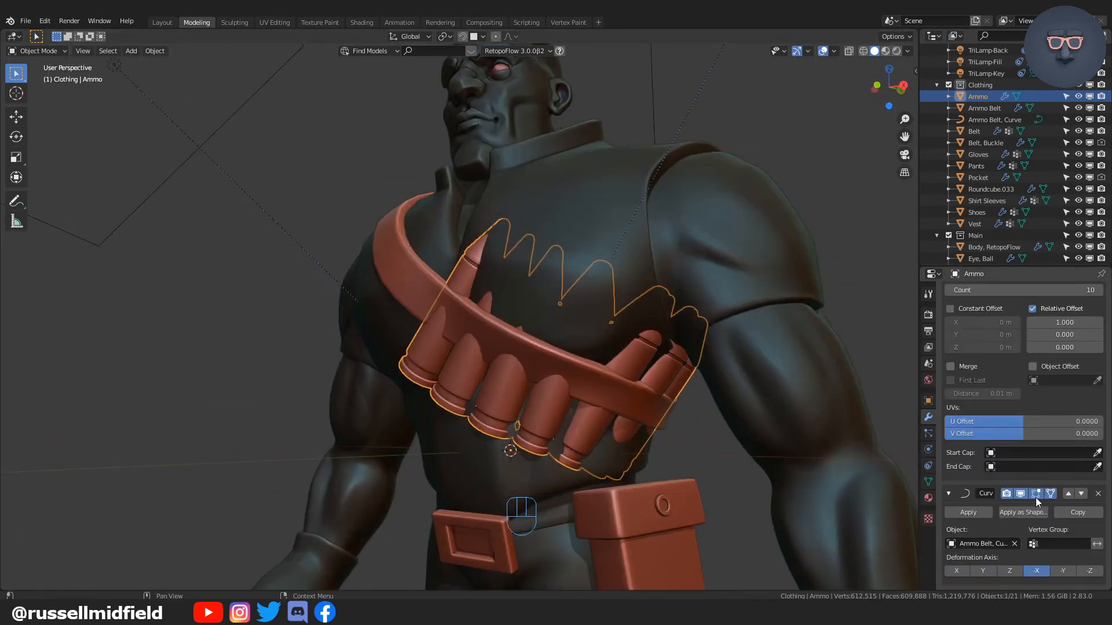
- Scale the entire bullet mesh down in Edit Mode to suit the width of the strap
key("Tab")
key("a")
key("s")
left_click(648, 359)
scroll(633, 295, "up", 2)
middle_click_drag(639, 261, 588, 261)
- Shift the bullet mesh along Z in Edit Mode so the row of bullets sits on the strap's front
key("g")
key("x")
left_click(713, 349)
key("ctrl+z")
key("g")
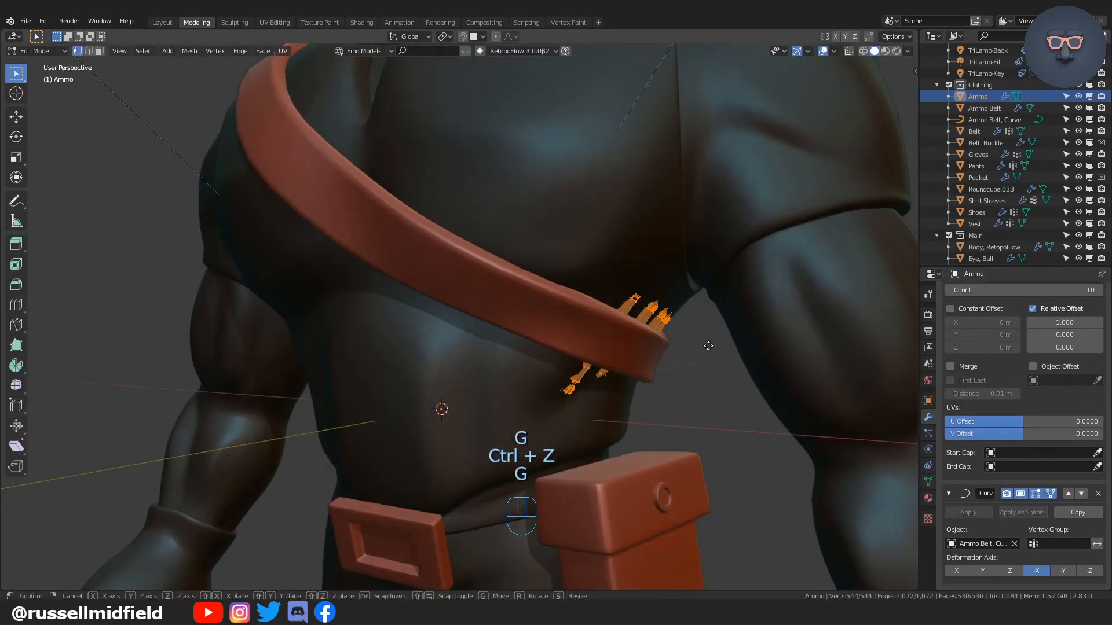
key("z")
left_click(708, 306)
middle_click_drag(706, 318, 556, 309)
- Space the bullets apart by setting the Array modifier's relative X offset to 1.25
scroll(1042, 365, "up", 2)
double_click(1046, 370)
type("1.2")
key("Return")
double_click(1047, 370)
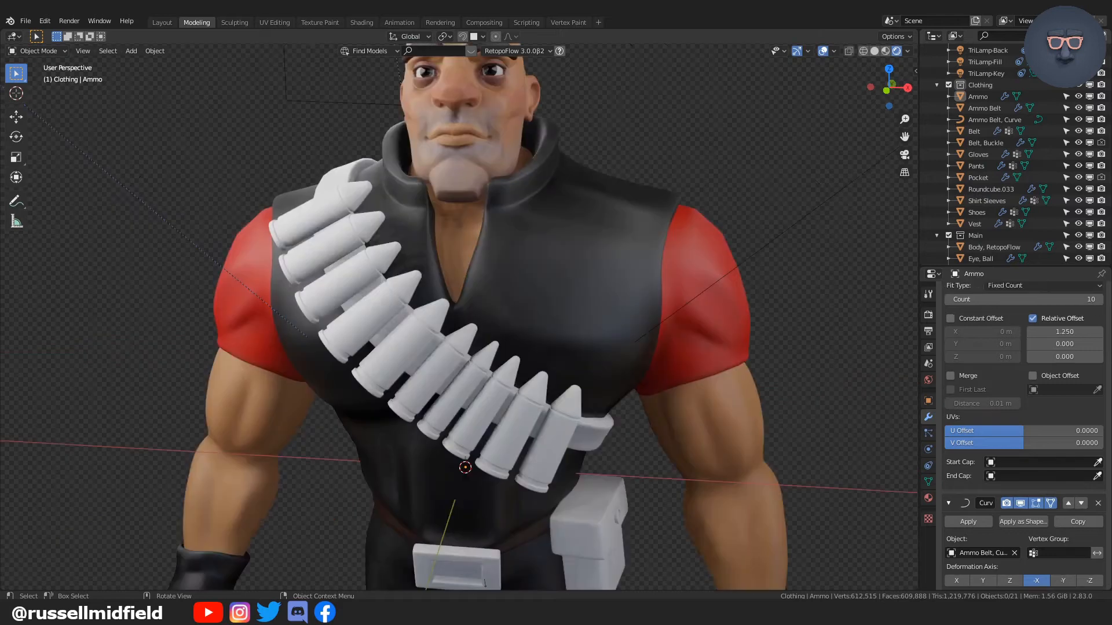
scroll(718, 237, "down", 2)
scroll(712, 241, "up", 1)
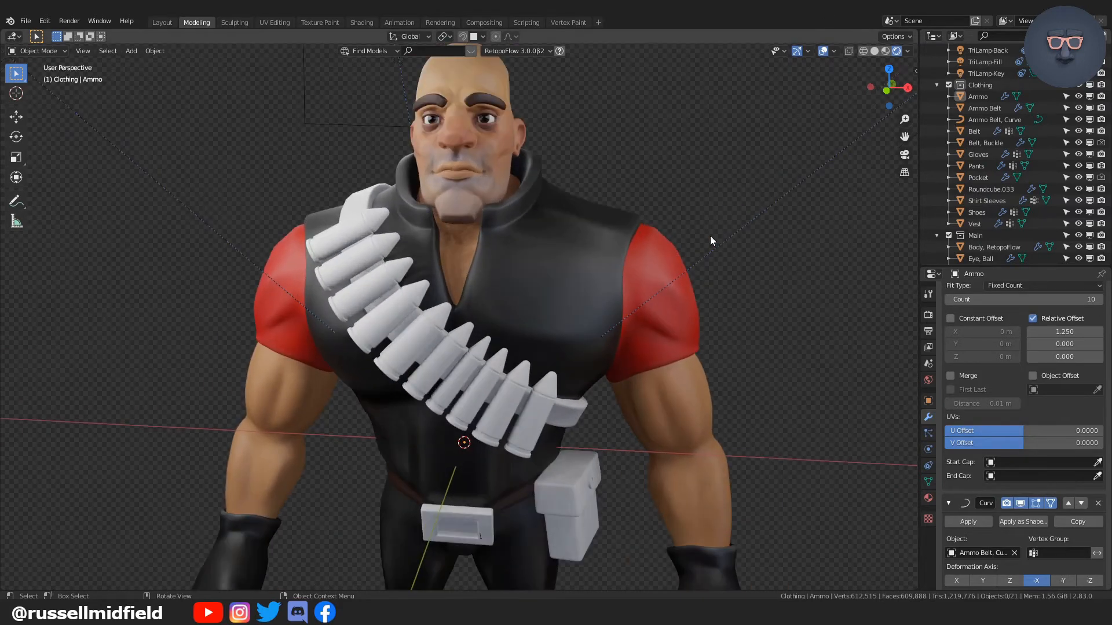
- Remove the Curve and Array modifiers from the Ammo object
left_click(585, 416)
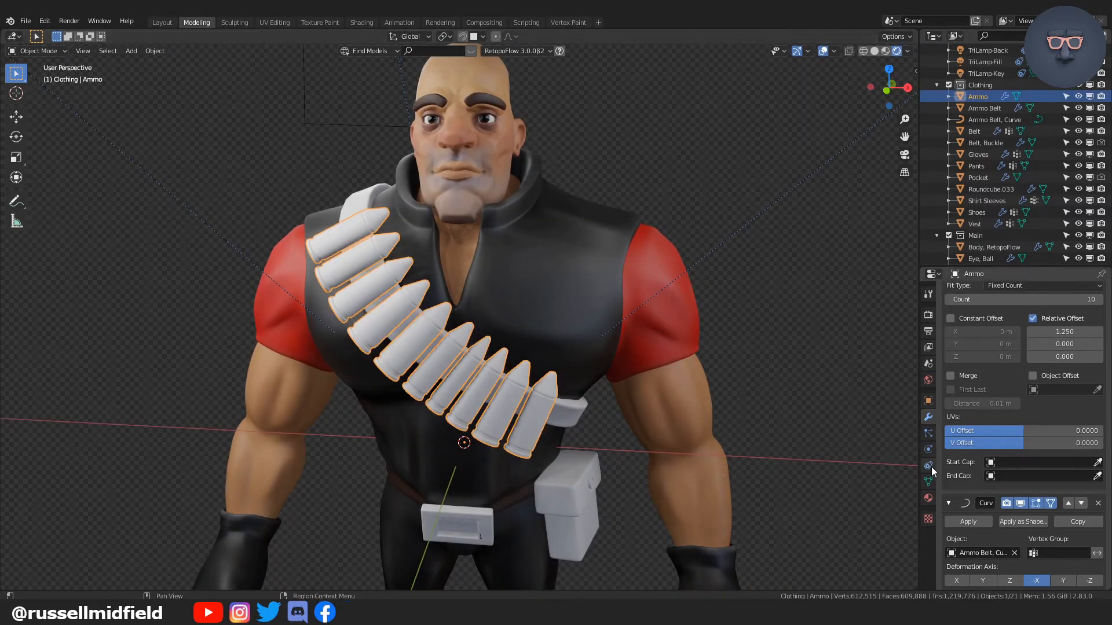
scroll(1009, 464, "down", 1)
left_click(1098, 496)
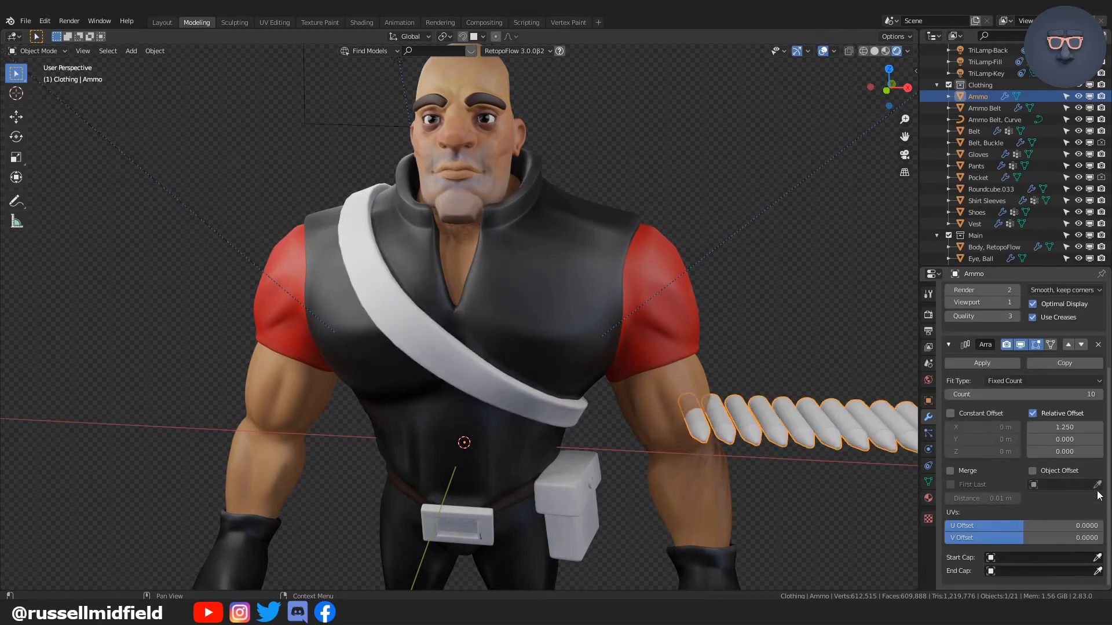
left_click(1098, 345)
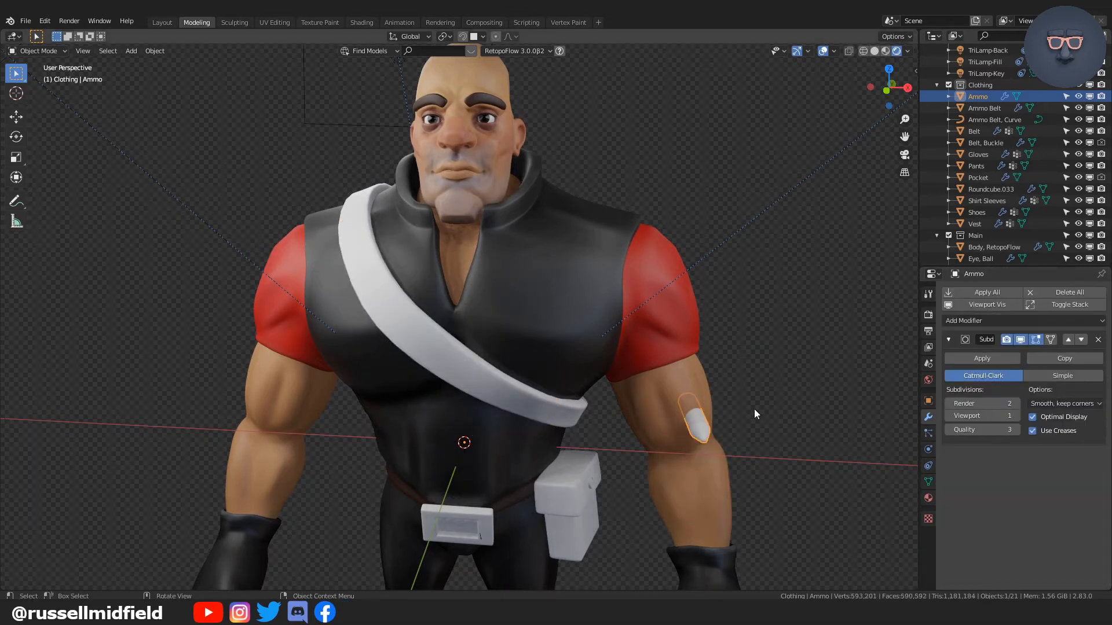
- Move the bullet's geometry onto its origin with Geometry to Origin and switch the viewport to solid shading
left_click(703, 426)
left_click(703, 426)
key("KP_1")
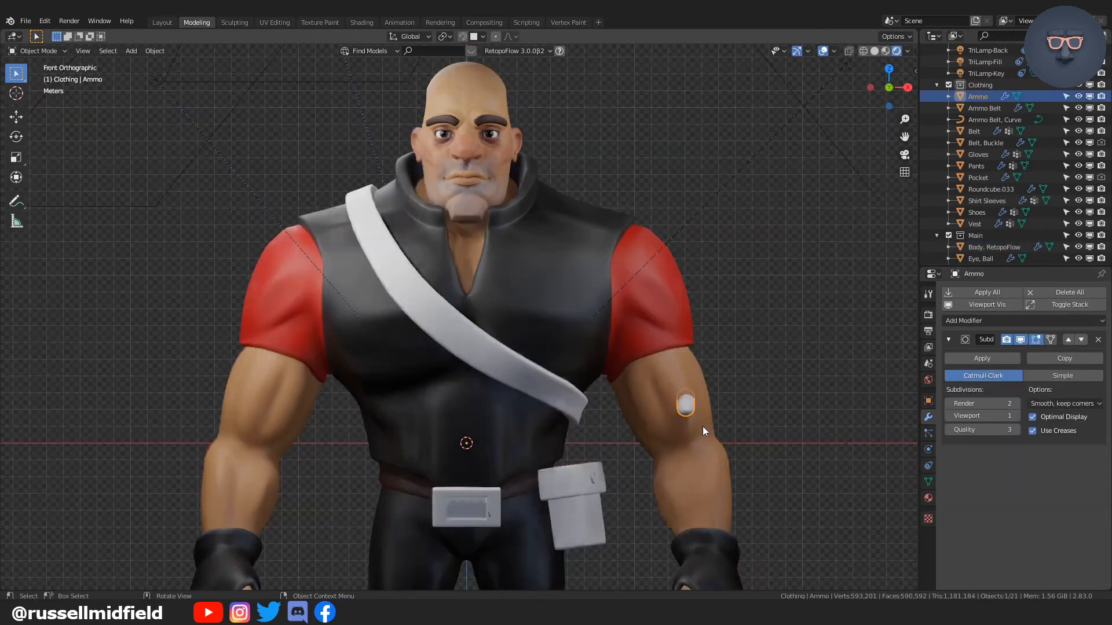
left_click(154, 51)
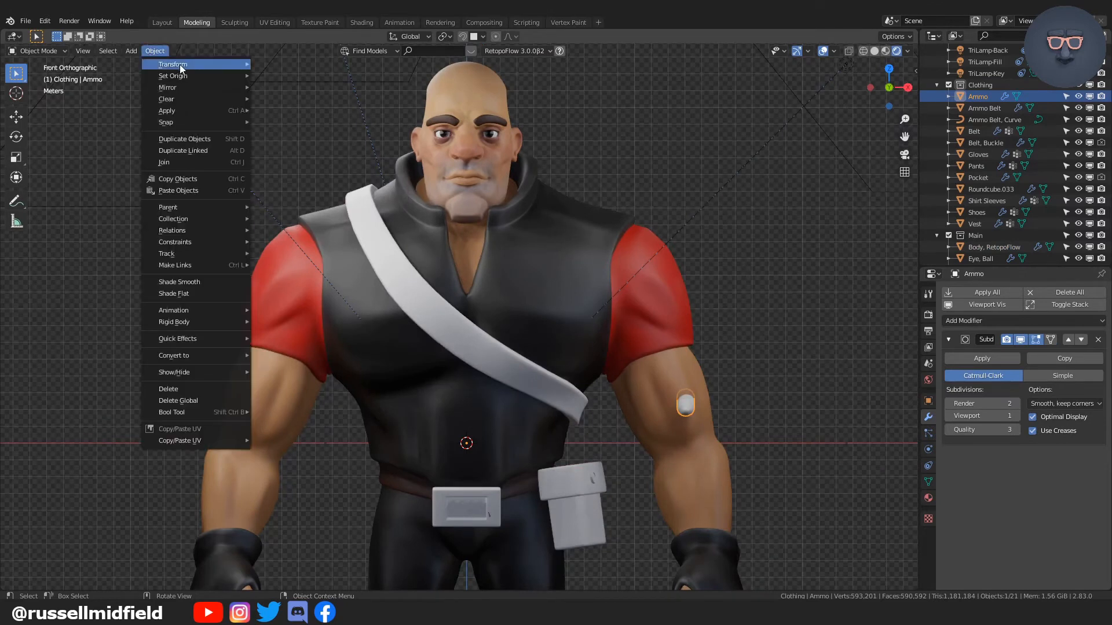
mouse_move(191, 76)
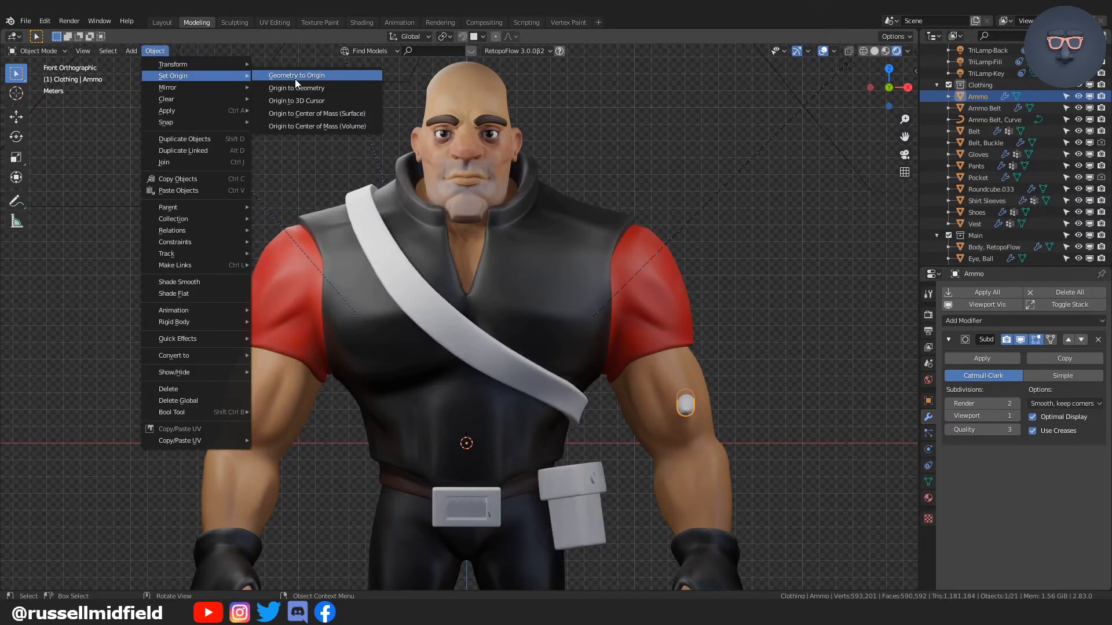
left_click(296, 81)
middle_click_drag(784, 340, 731, 346)
key("z")
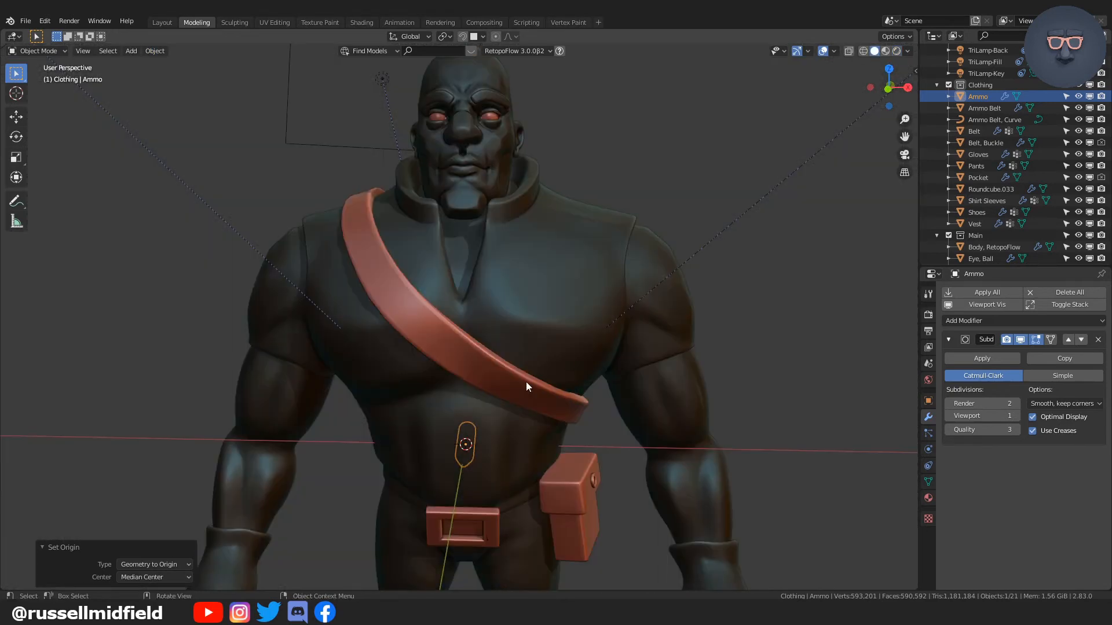
- Add a 2 m plane aligned to the front view and give it an Array modifier
key("KP_1")
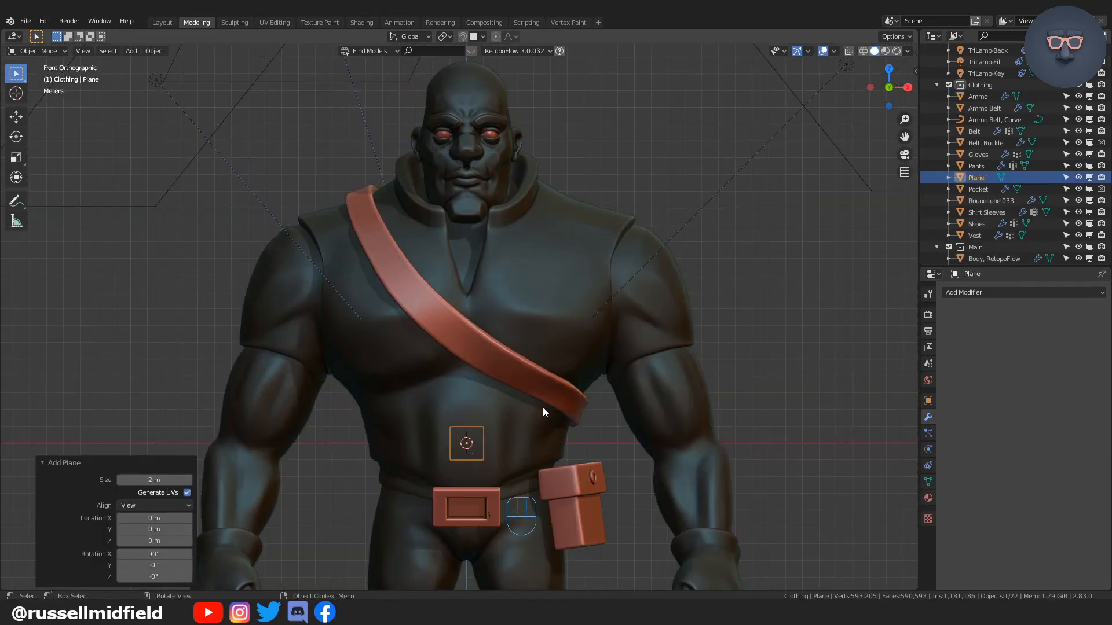
left_click(952, 292)
left_click(860, 324)
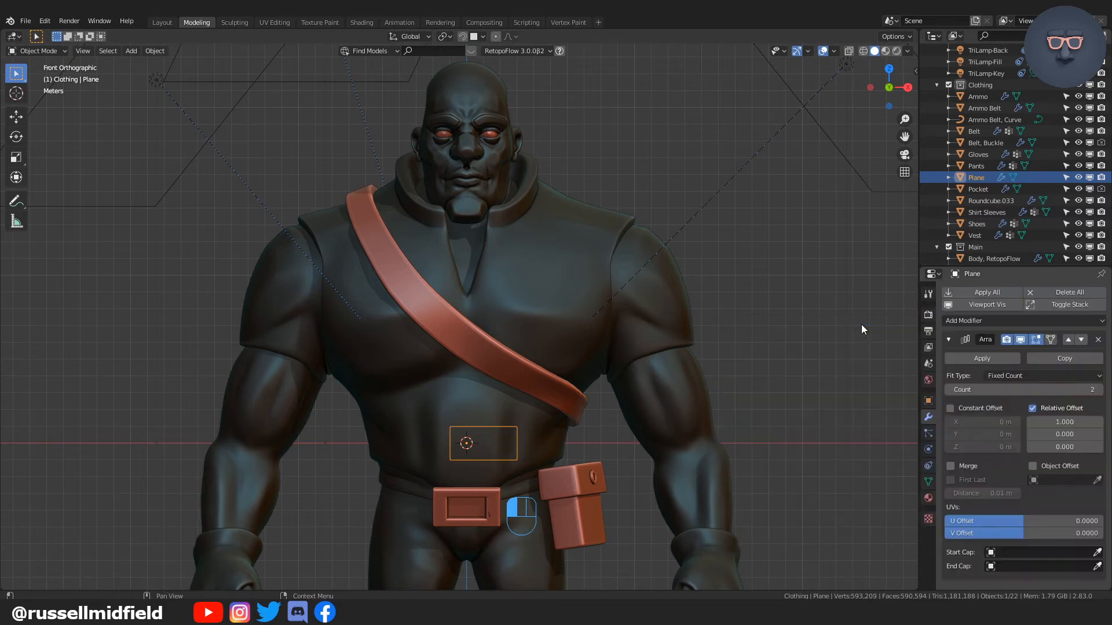
- Add a Curve modifier to the plane with Ammo Belt, Curve as its target
left_click(1038, 322)
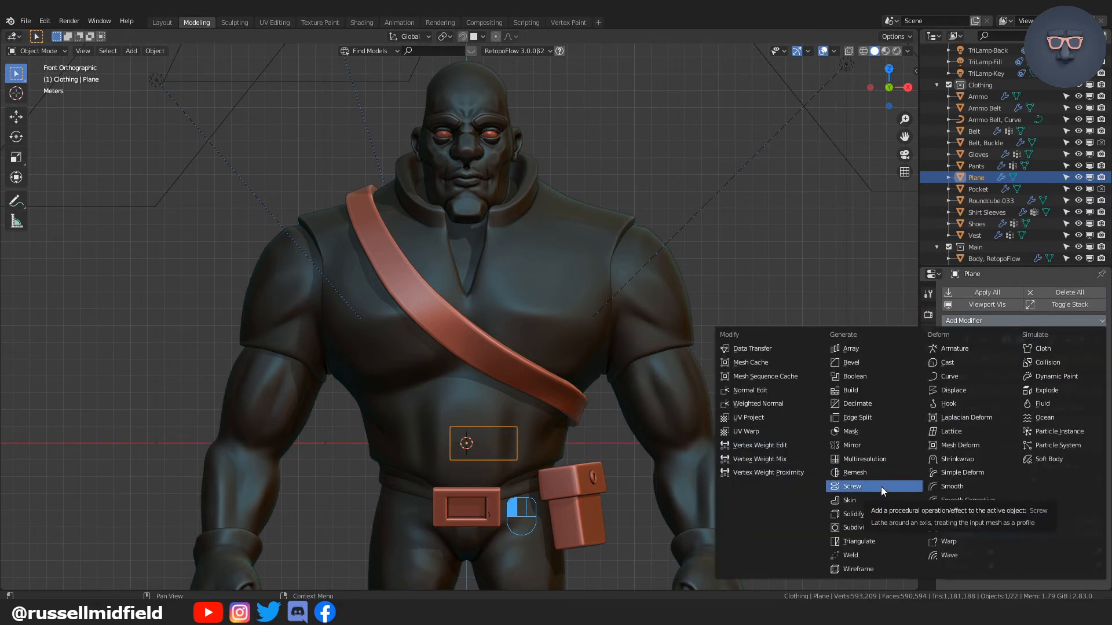
left_click(966, 378)
scroll(1022, 474, "down", 5)
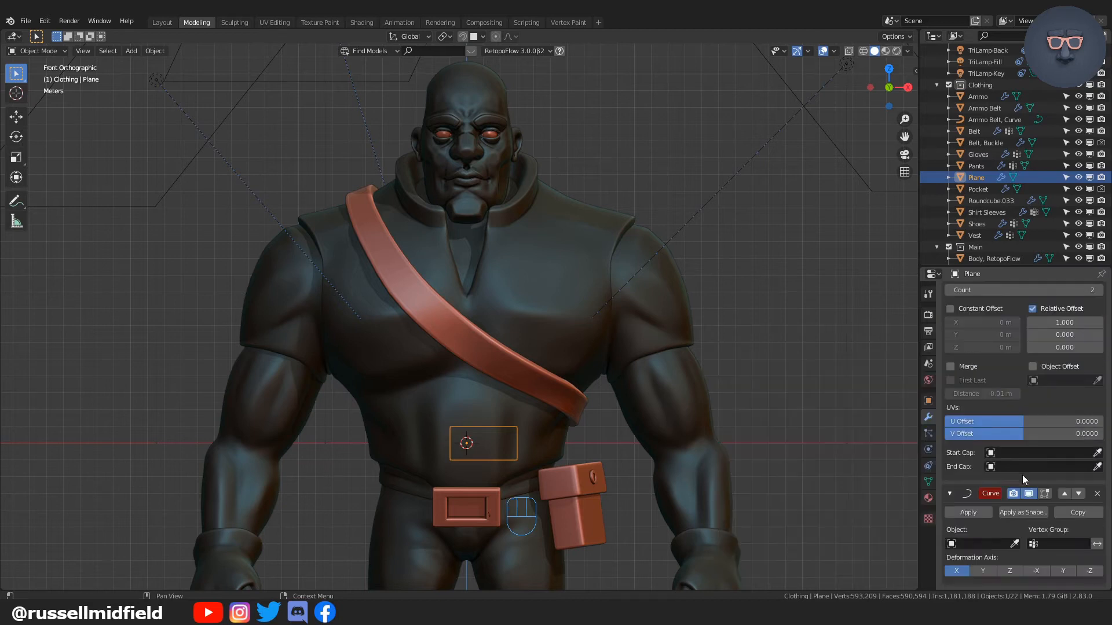
left_click(995, 119)
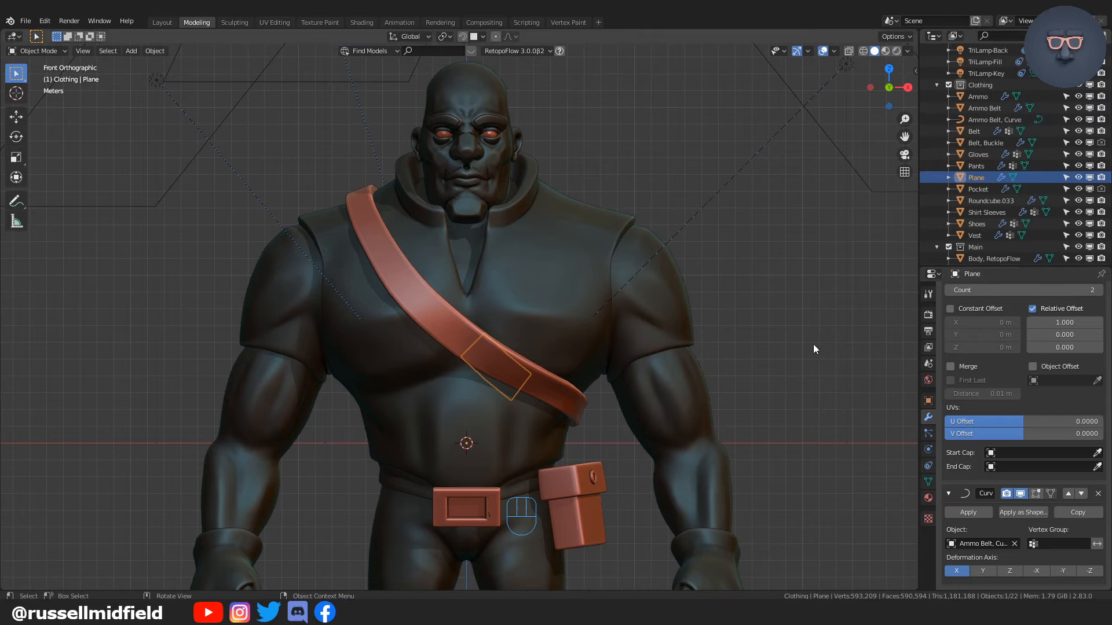
- Raise the plane's Array count to 18 and inspect how the copies follow the strap
left_click_drag(1100, 294, 1105, 294)
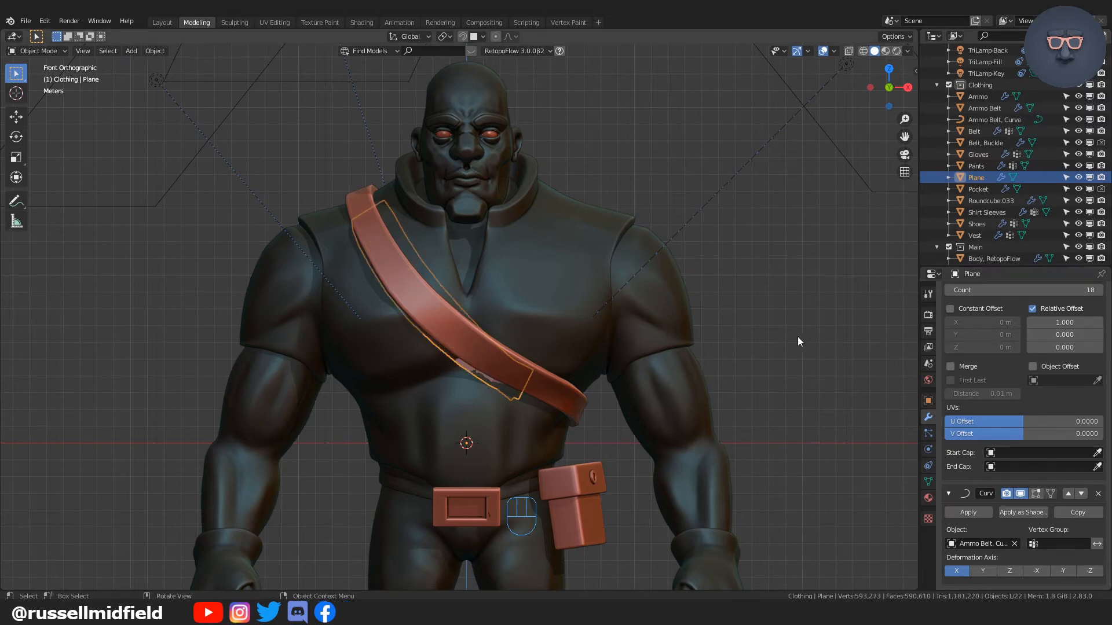
middle_click_drag(797, 336, 741, 341)
scroll(989, 346, "up", 2)
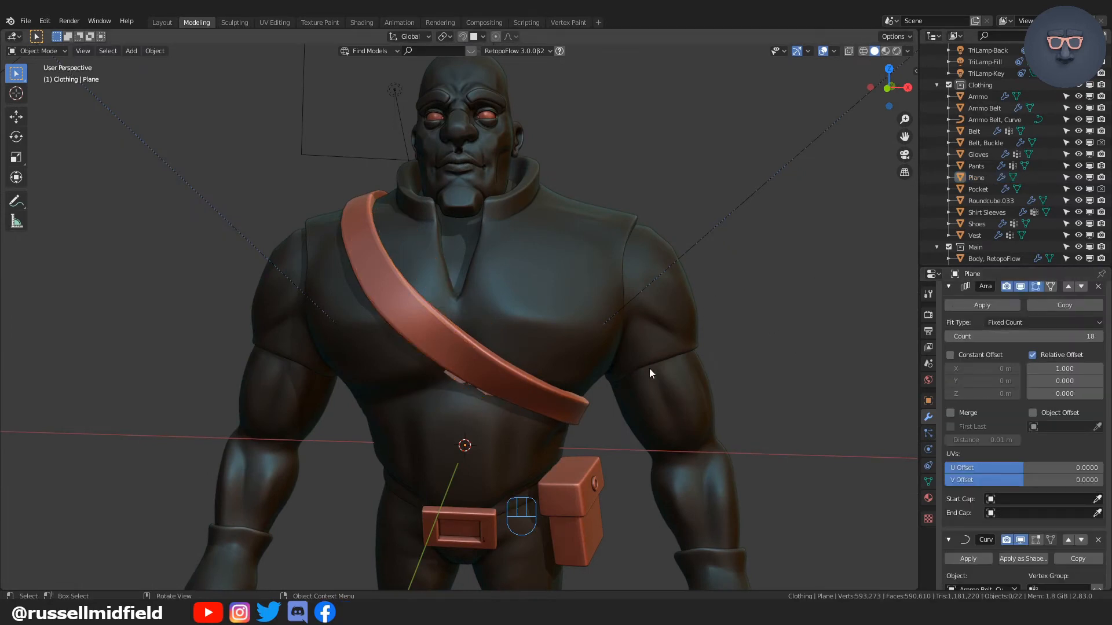
- Parent the Ammo bullet to the arrayed Plane using the Object parent type
key("alt+z")
middle_click_drag(579, 419, 443, 429)
scroll(448, 417, "down", 3)
left_click(454, 411)
left_click(454, 409)
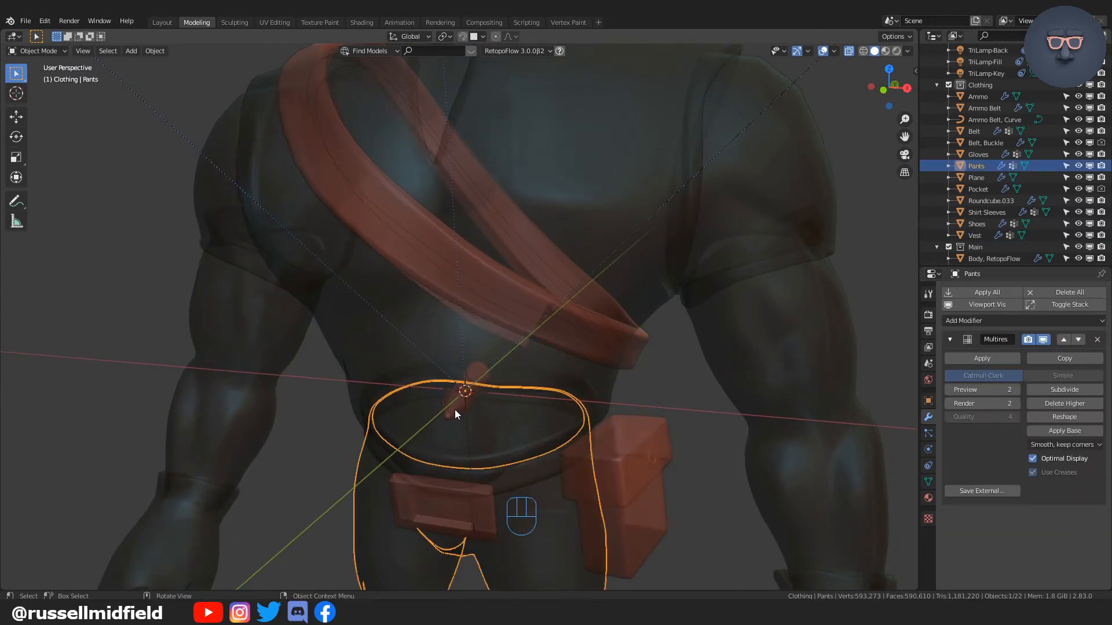
left_click(454, 407)
left_click(485, 340, "shift")
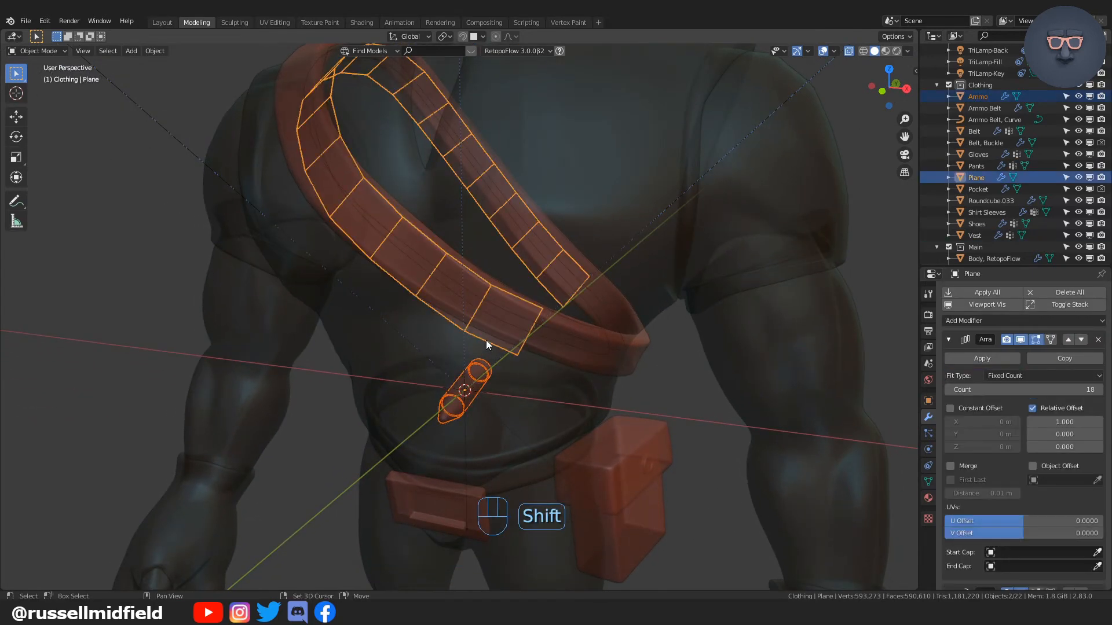
key("ctrl+p")
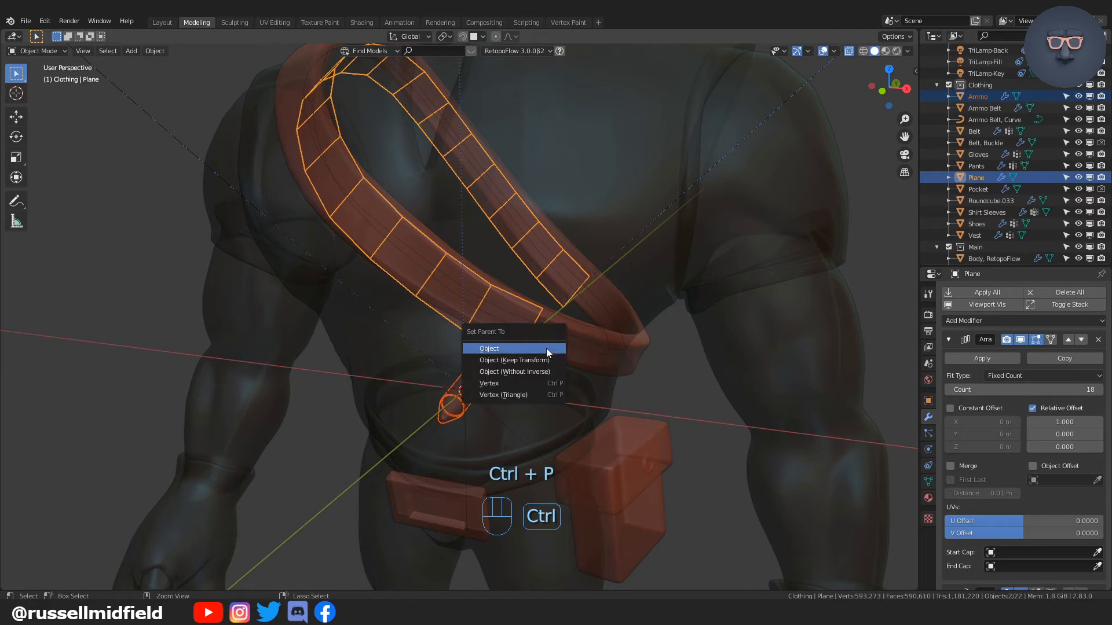
left_click(546, 349)
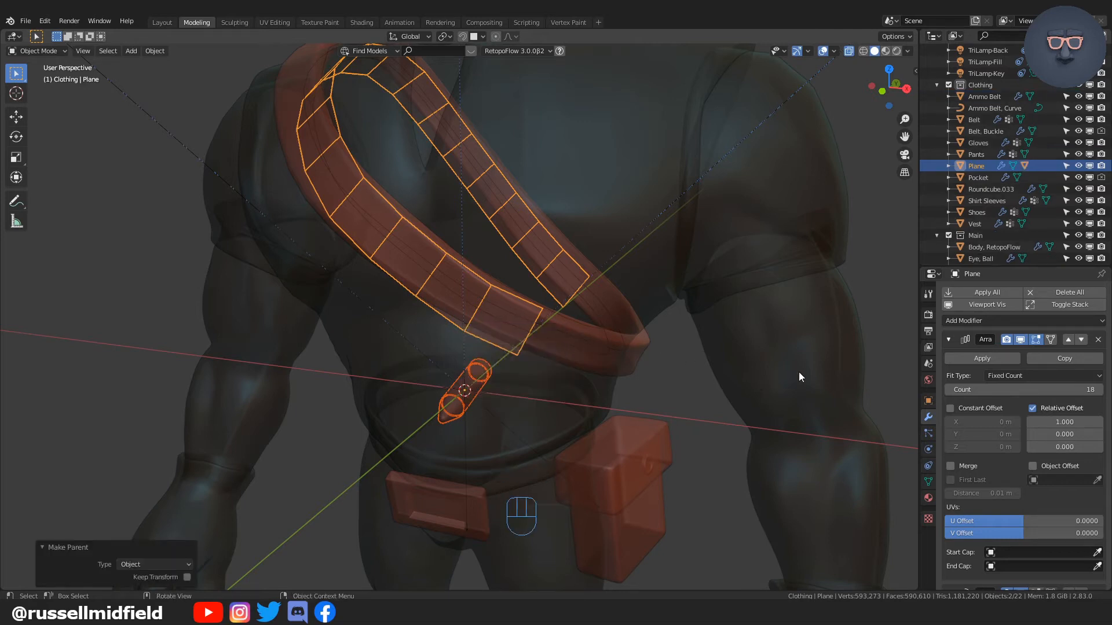
- Set the Plane's instancing to Faces and turn off Render Instancer
left_click(929, 400)
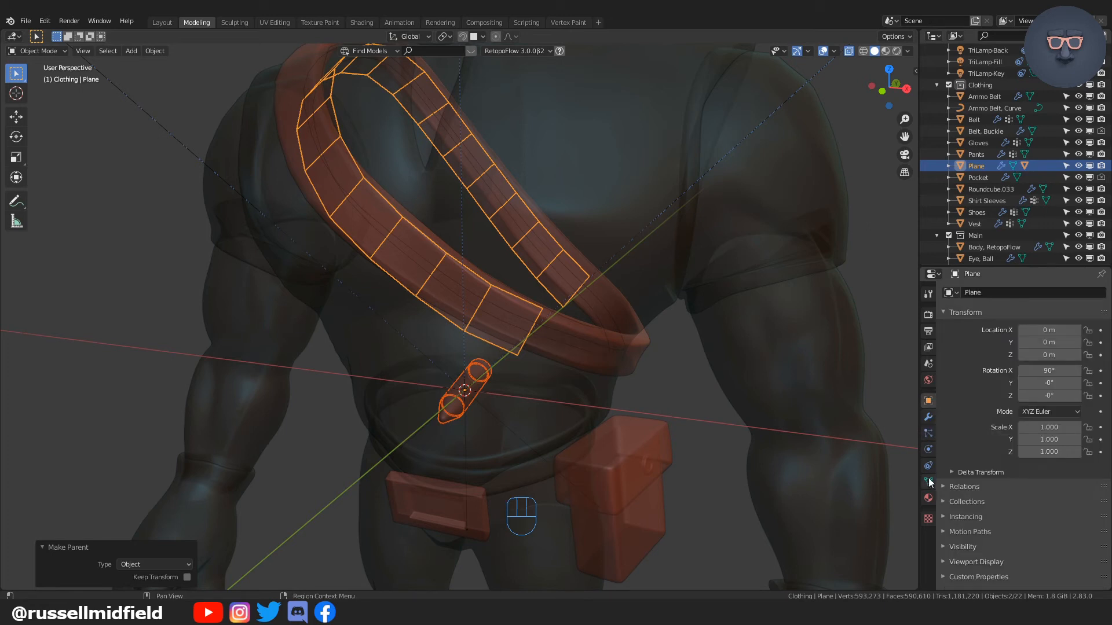
left_click(943, 517)
scroll(1061, 500, "down", 1)
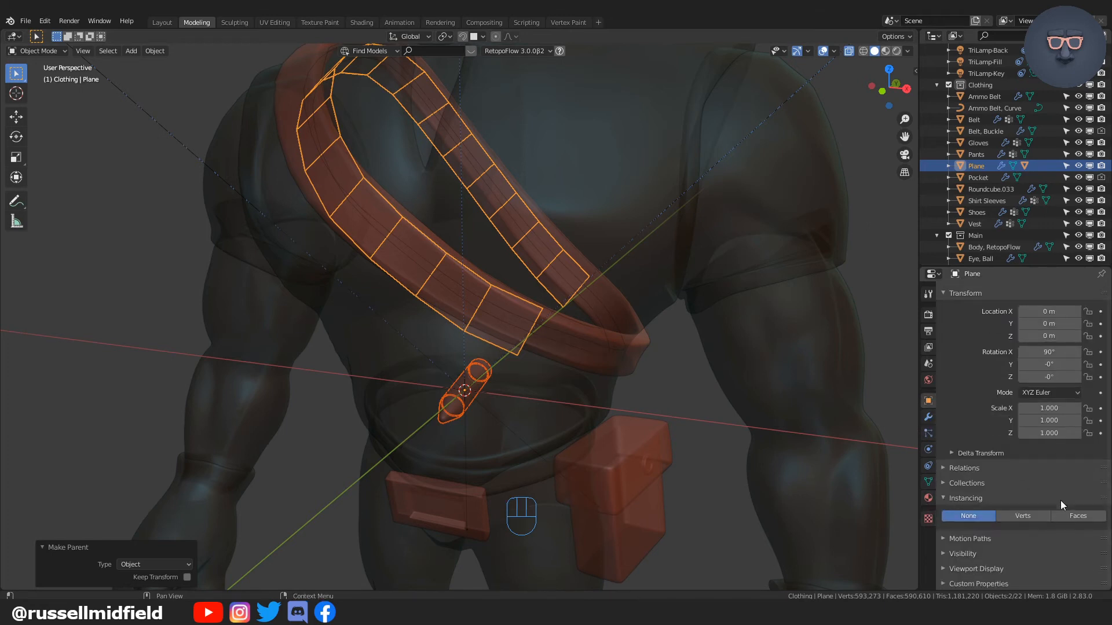
left_click(1066, 515)
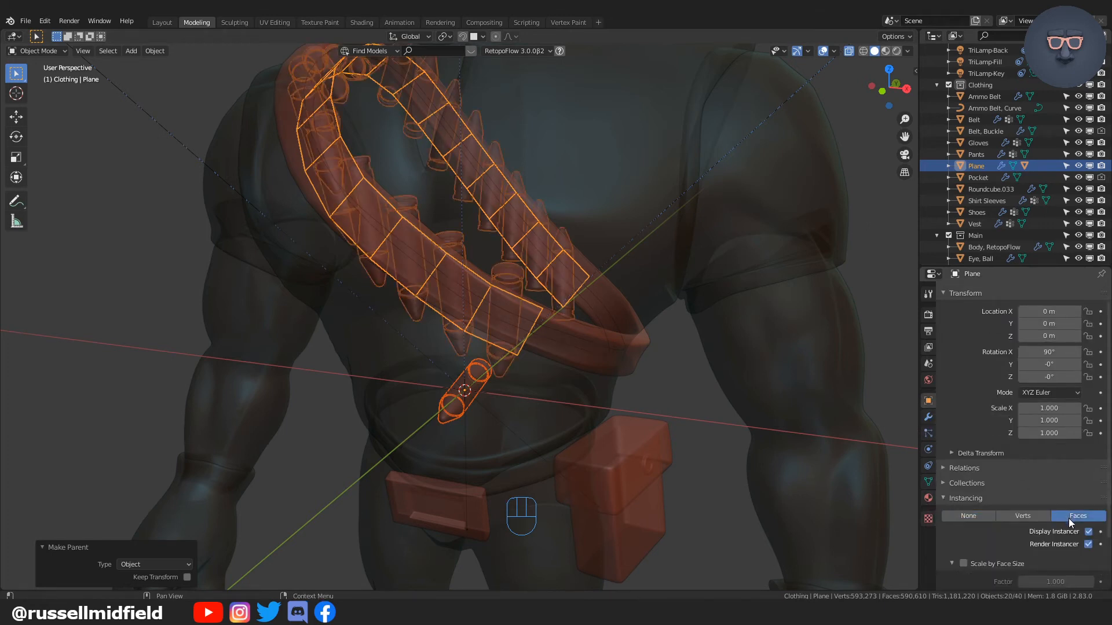
scroll(1068, 519, "down", 2)
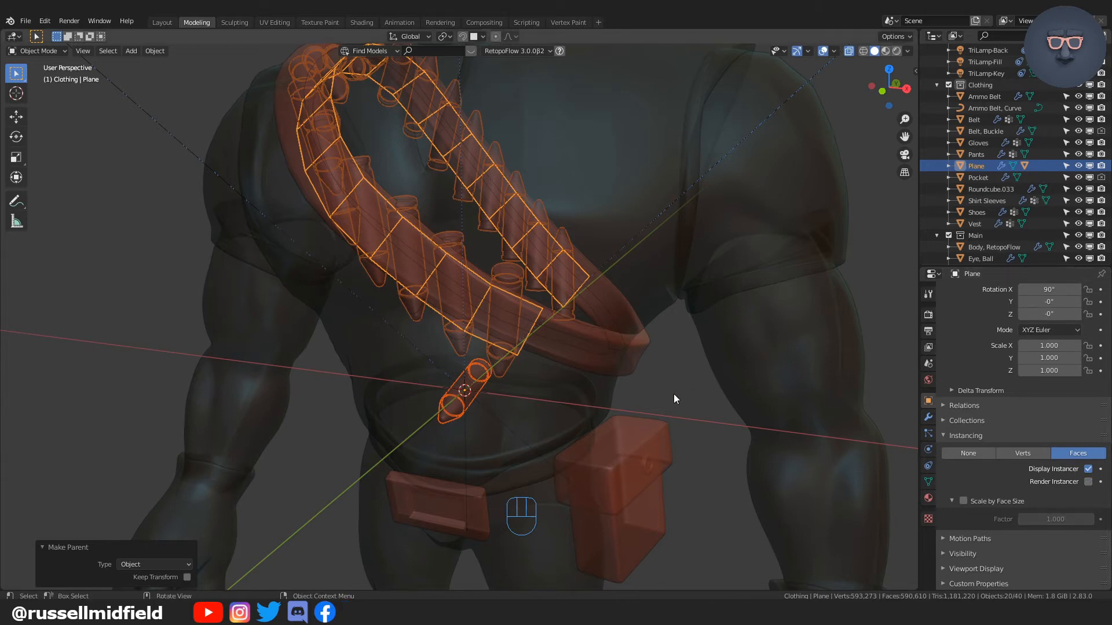
- Turn off X-ray and preview the instanced bullets on the chest belt in Rendered shading
key("alt+z")
middle_click_drag(745, 377, 440, 325)
left_click(896, 53)
mouse_move(624, 261)
middle_mouse_down()
mouse_move(599, 268)
mouse_move(589, 293)
mouse_move(586, 269)
mouse_move(614, 267)
mouse_move(571, 269)
mouse_move(617, 304)
mouse_move(605, 307)
mouse_move(630, 312)
middle_mouse_up()
scroll(586, 269, "up", 1)
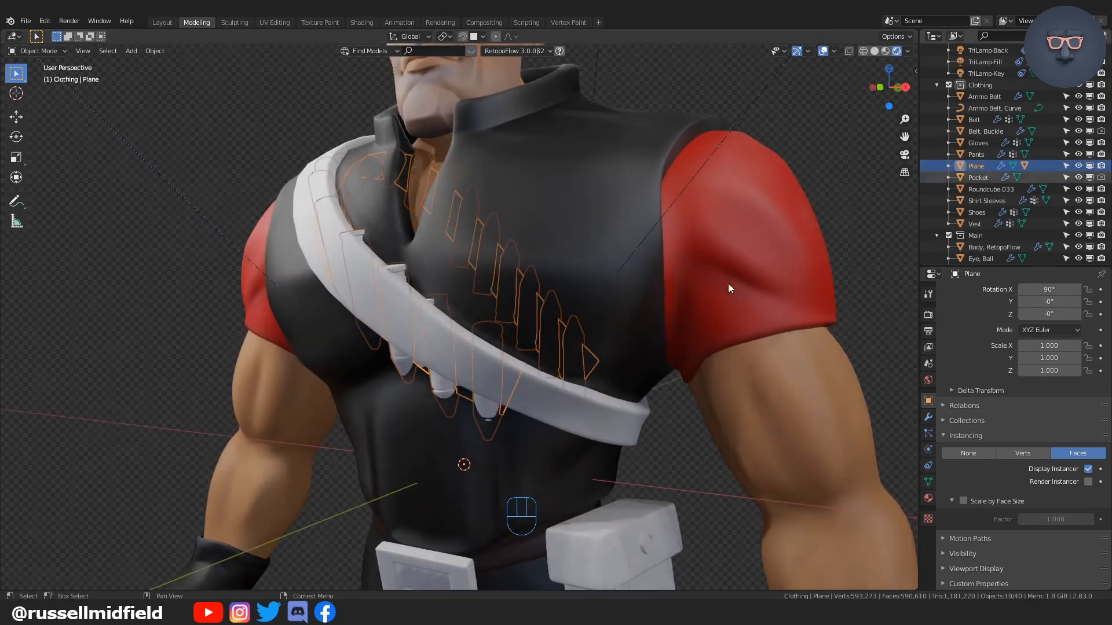
- Merge all of the Plane's vertices at center in Edit Mode
key("Tab")
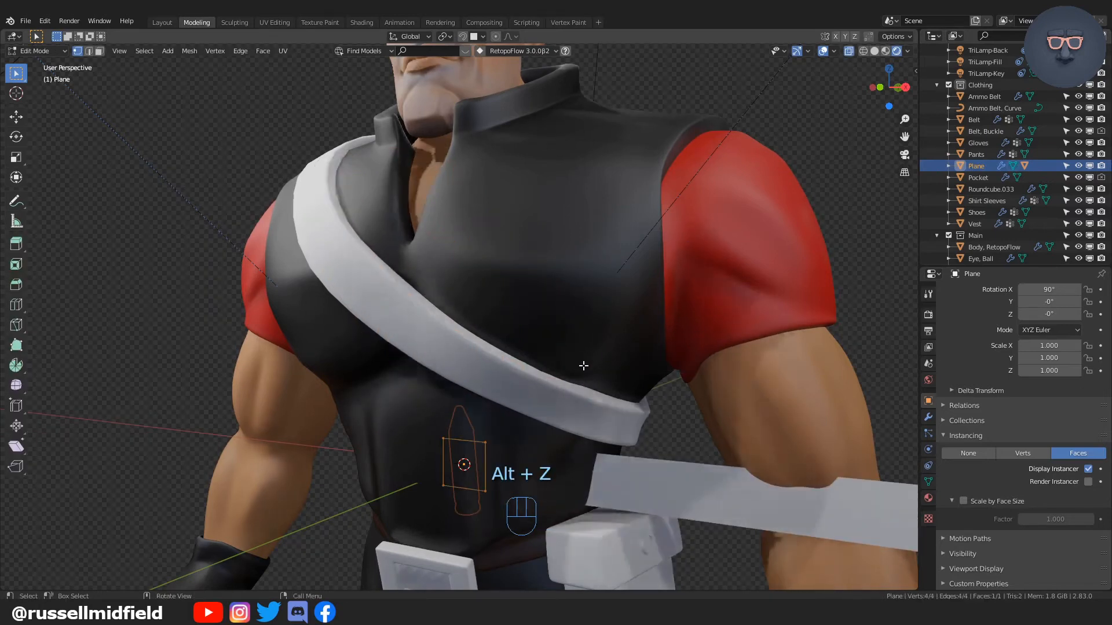
mouse_move(583, 365)
middle_mouse_down()
mouse_move(613, 218)
mouse_move(666, 208)
mouse_move(617, 300)
middle_mouse_up()
key("alt+z")
scroll(699, 206, "up", 2)
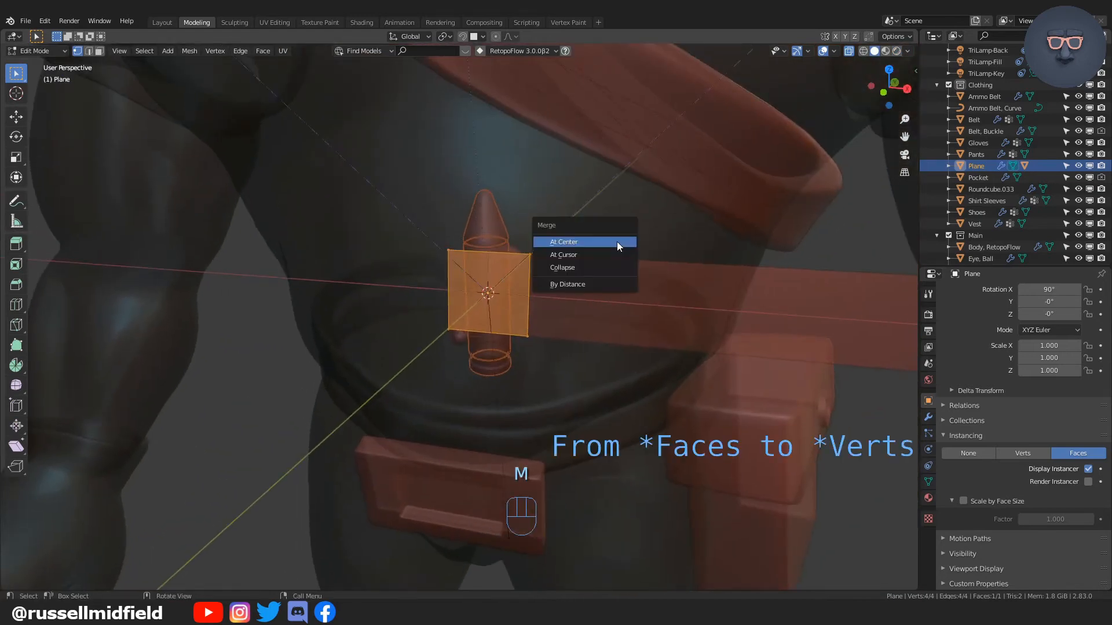
left_click(617, 241)
middle_click_drag(617, 242, 617, 242)
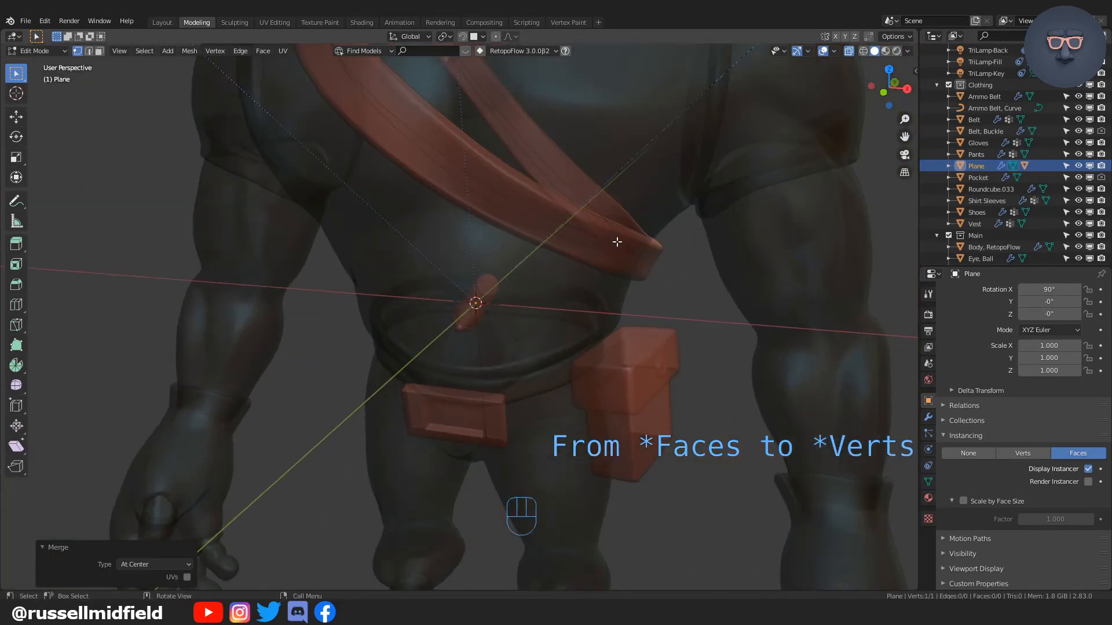
- Switch the Plane's instancing to Verts and return to Object Mode
left_click(1022, 453)
middle_click_drag(682, 330, 700, 430, "shift")
middle_click_drag(699, 430, 682, 390)
left_click(679, 317)
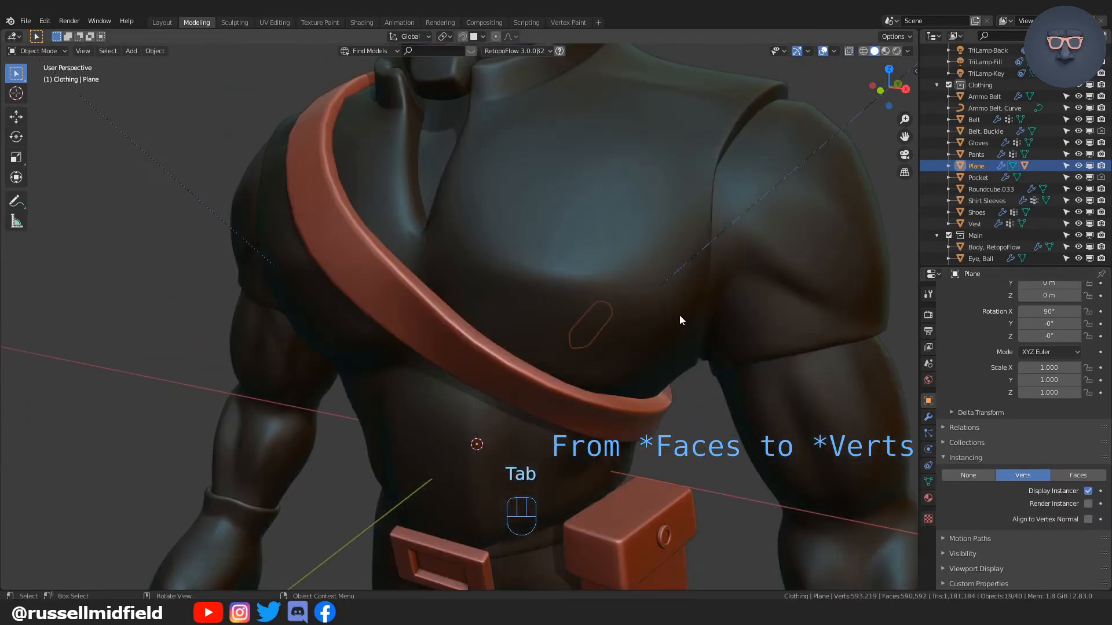
middle_click_drag(834, 378, 651, 367)
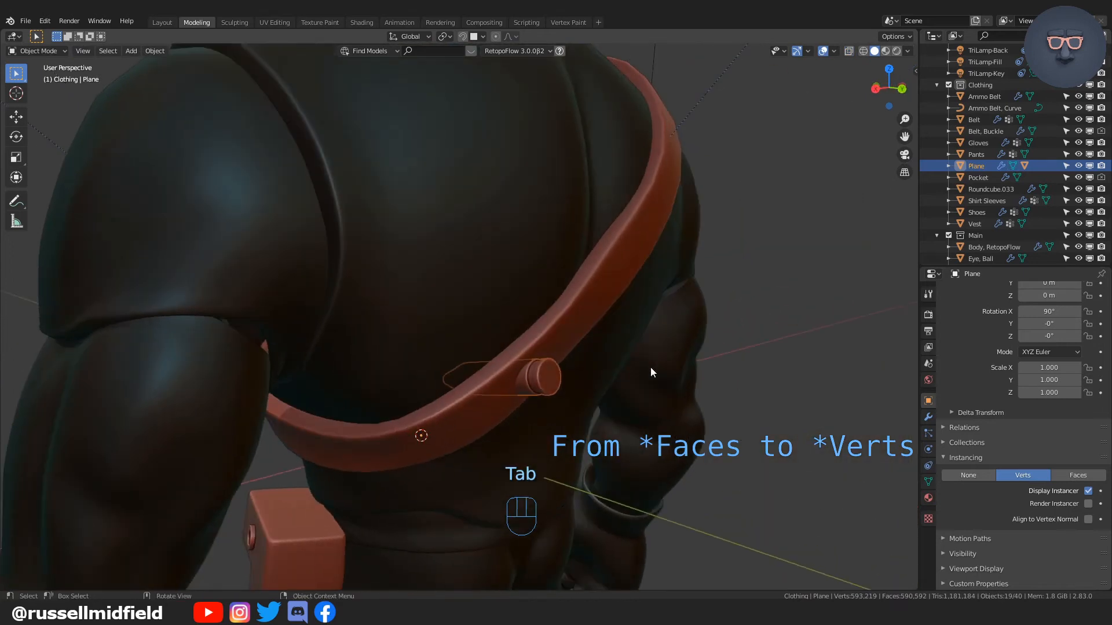
- Enable Constant Offset on the Plane's Array modifier with an X offset of 2 m
left_click(929, 417)
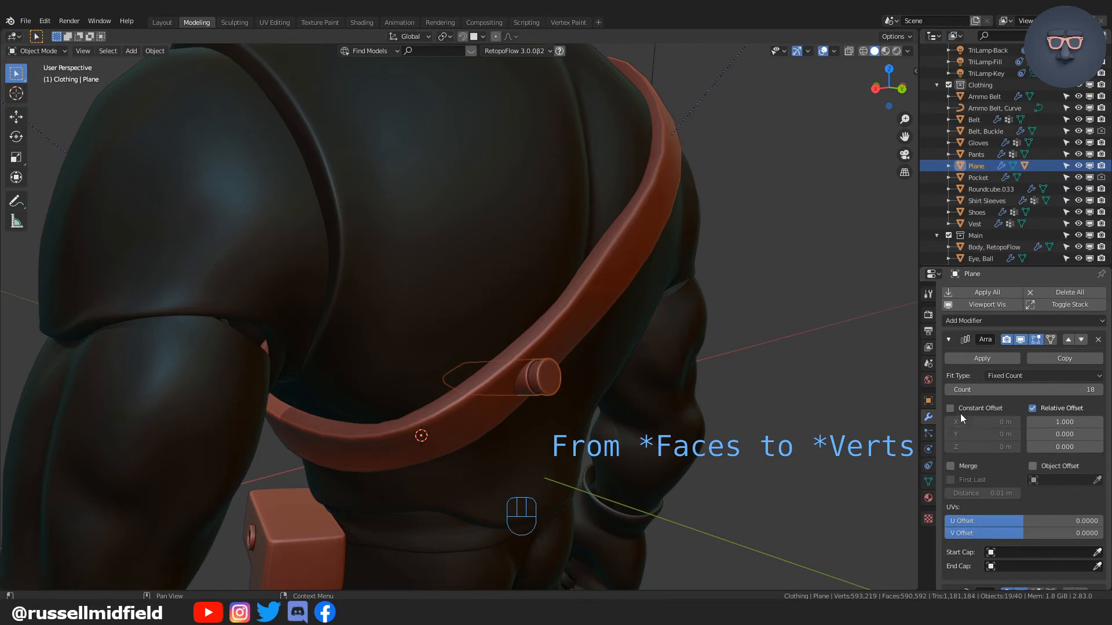
left_click(952, 409)
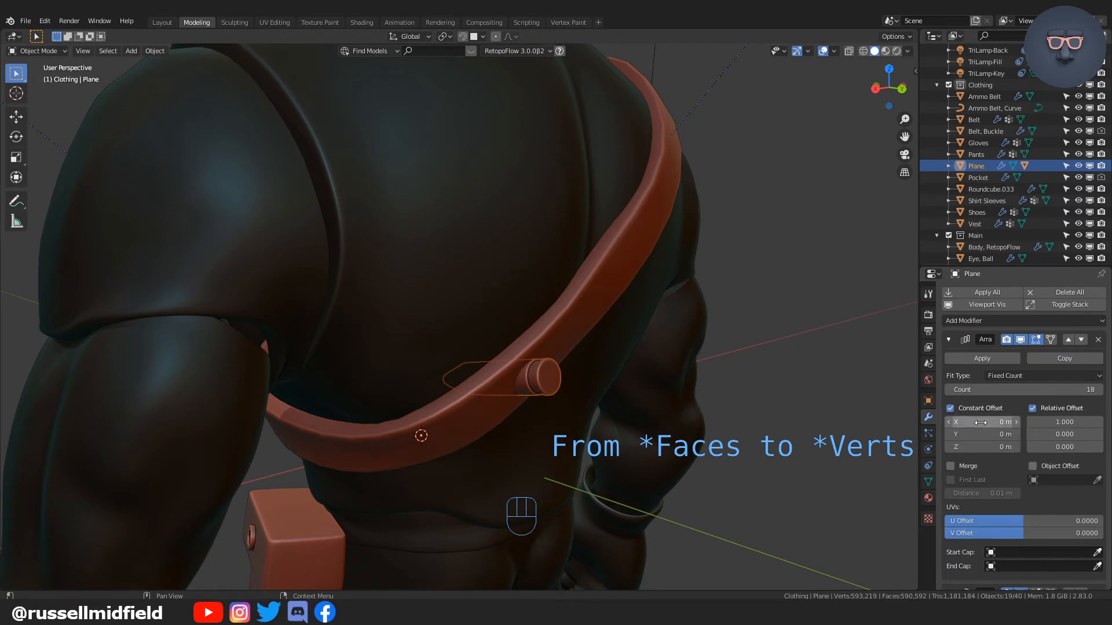
left_click_drag(984, 422, 1021, 422)
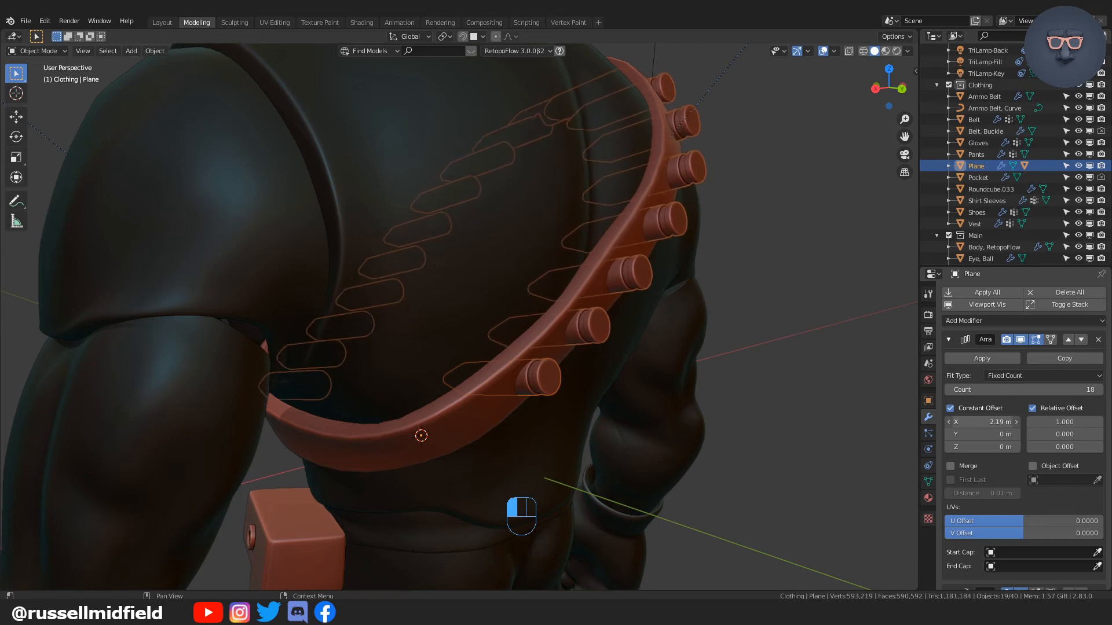
key("Return")
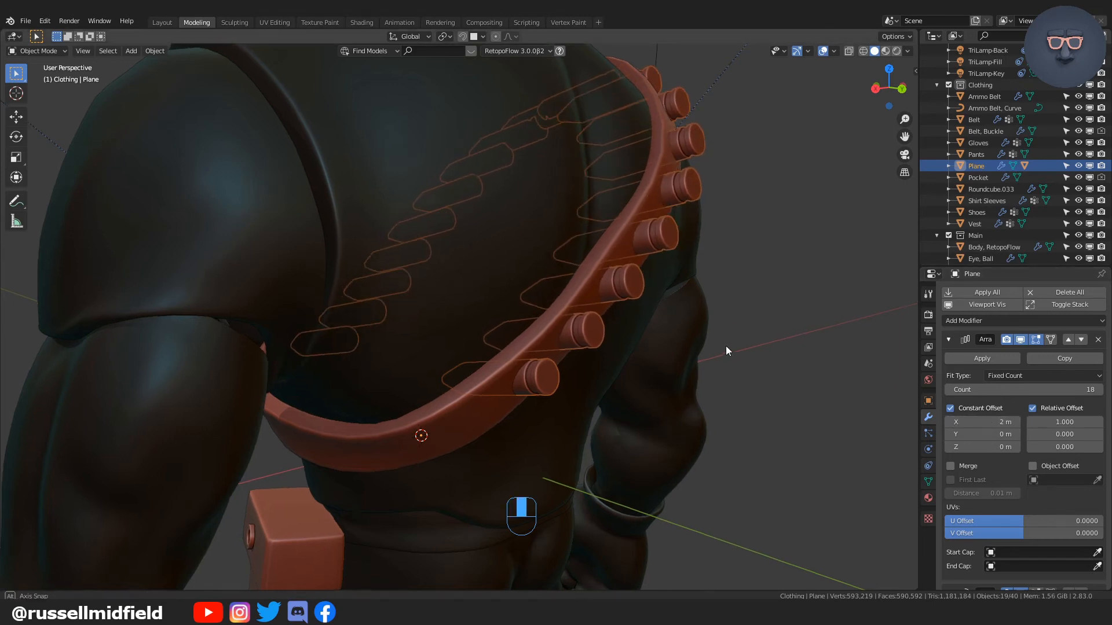
middle_click_drag(727, 350, 573, 385)
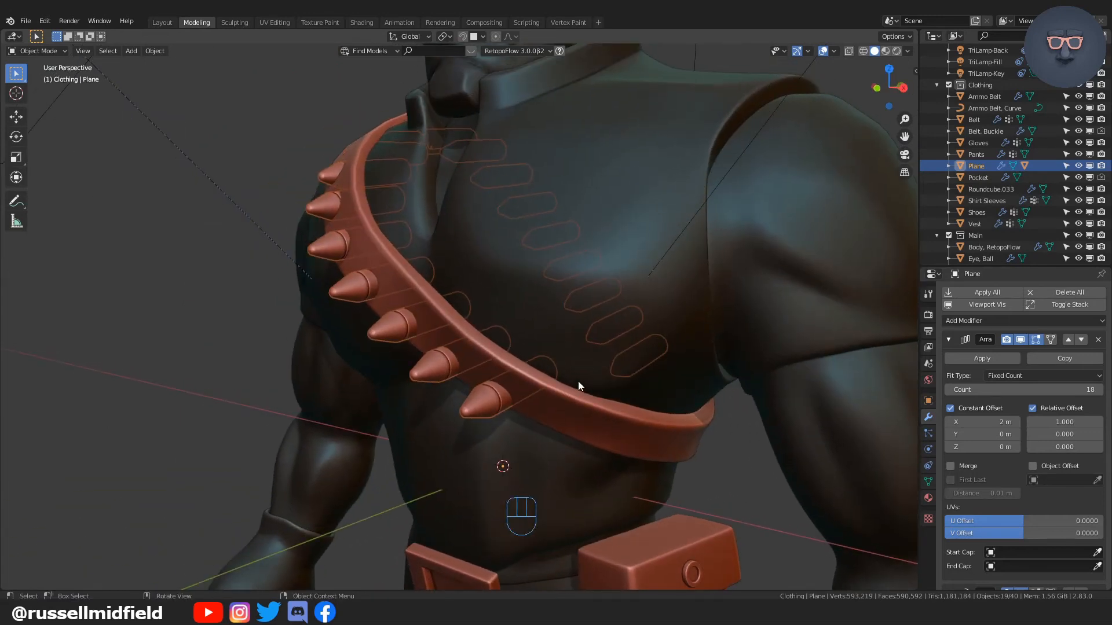
middle_click_drag(608, 371, 523, 377)
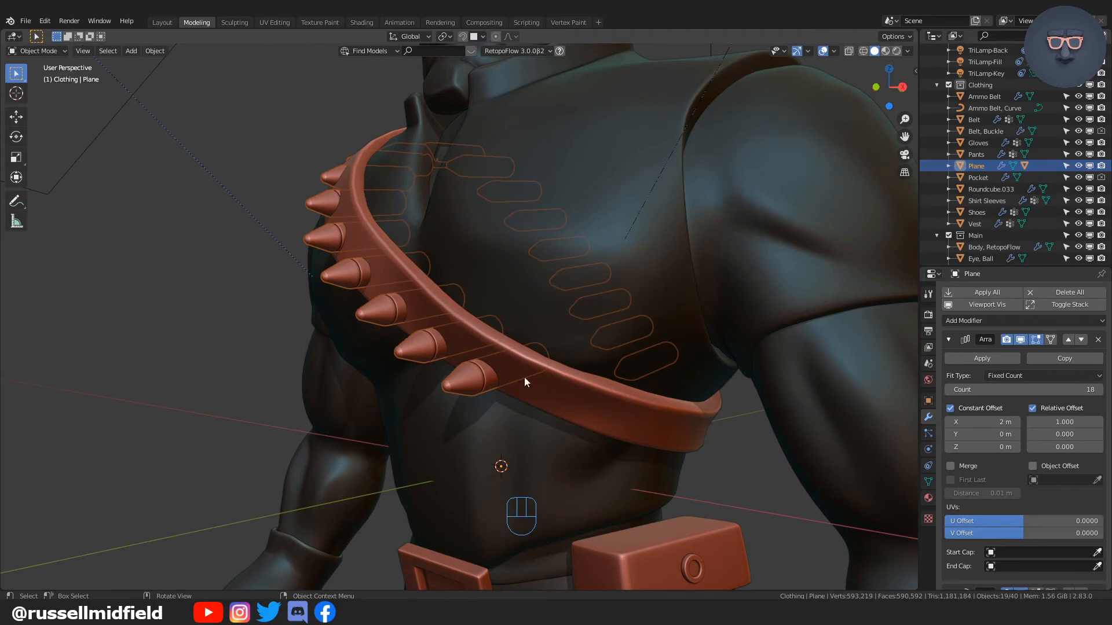
- Rotate the Plane -90° about the global X axis so the bullets stand upright along the belt
left_click(484, 385)
left_click(485, 384)
middle_click_drag(628, 376, 611, 369)
key("r")
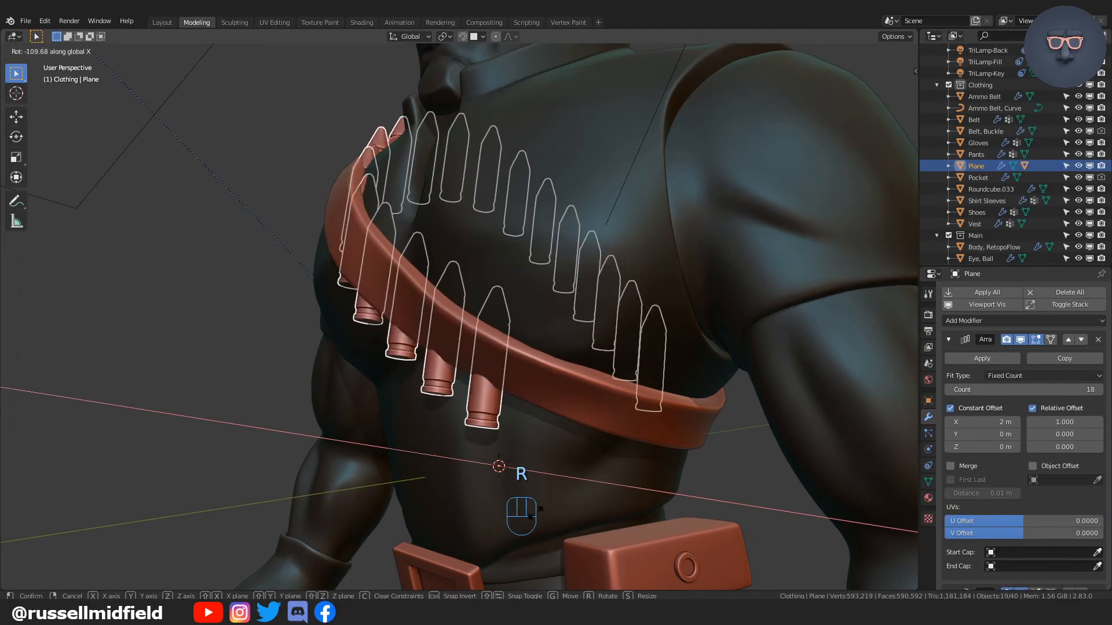
left_click(545, 508)
middle_click_drag(545, 507, 377, 508)
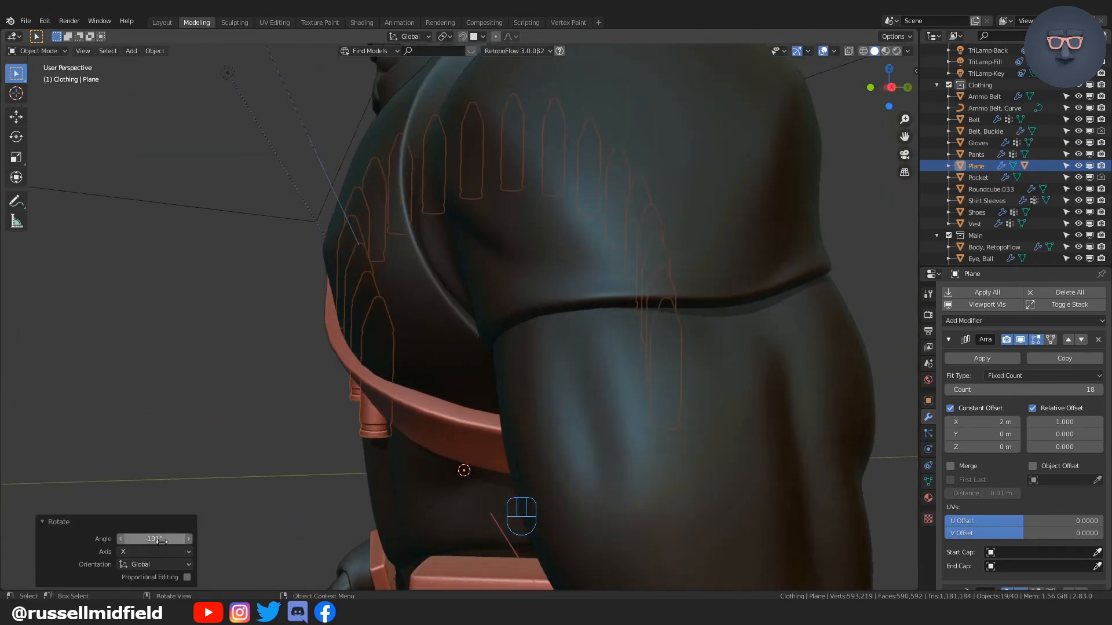
type("-90")
key("Return")
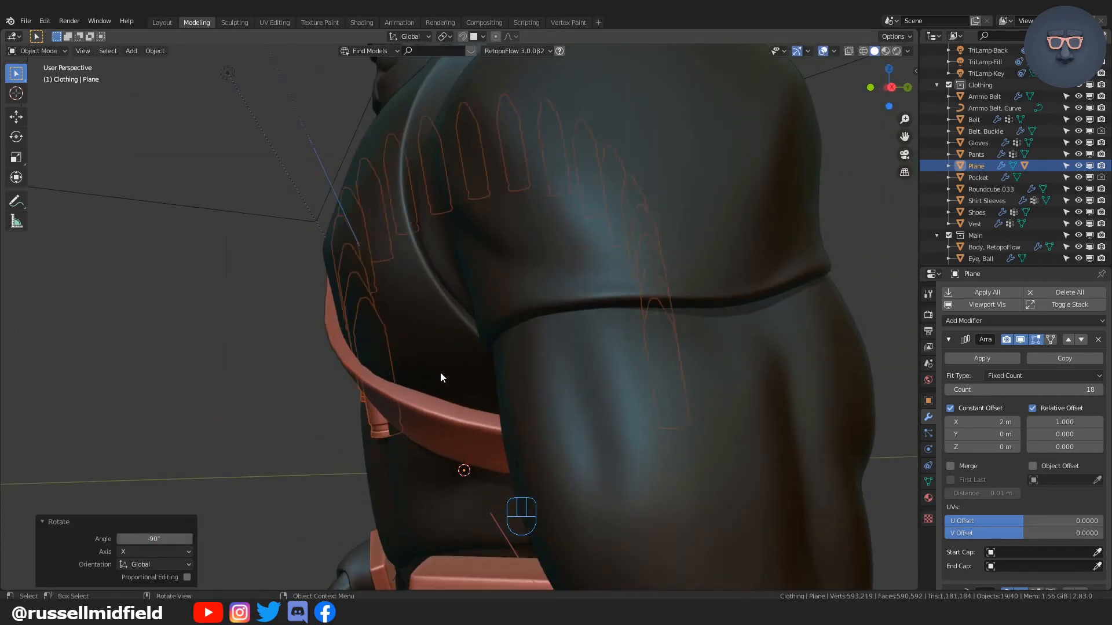
middle_click_drag(440, 372, 516, 409)
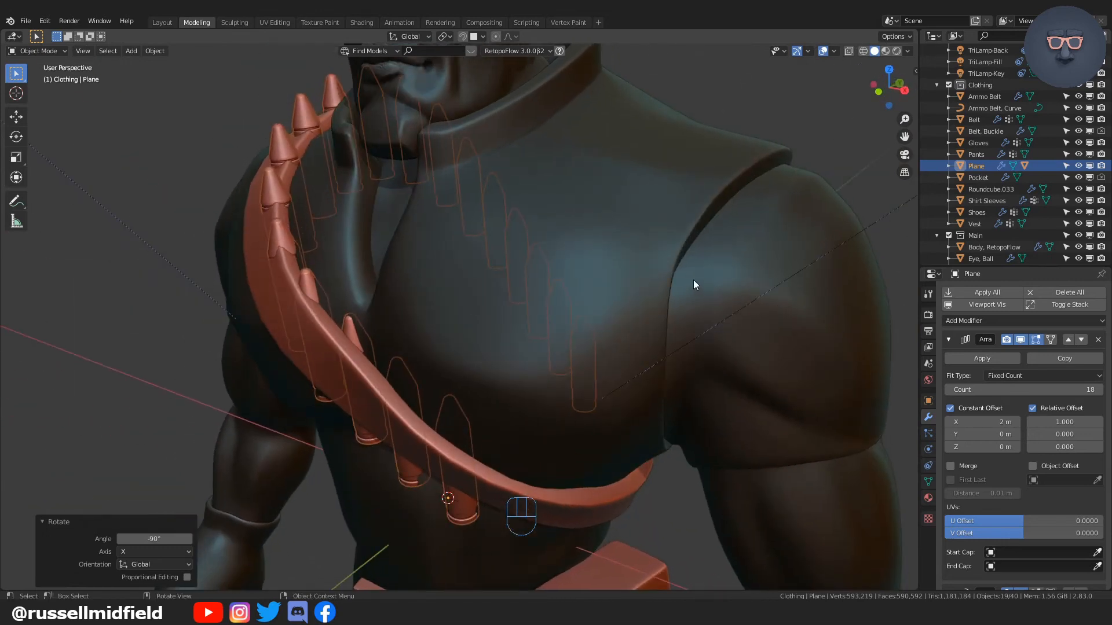
- Scale up the points of the Ammo Belt curve in Edit Mode to push the bullets outside the belt
left_click(979, 109)
middle_click_drag(651, 227, 654, 196)
key("Tab")
key("s")
middle_click_drag(787, 249, 705, 257)
left_click(802, 265)
key("Tab")
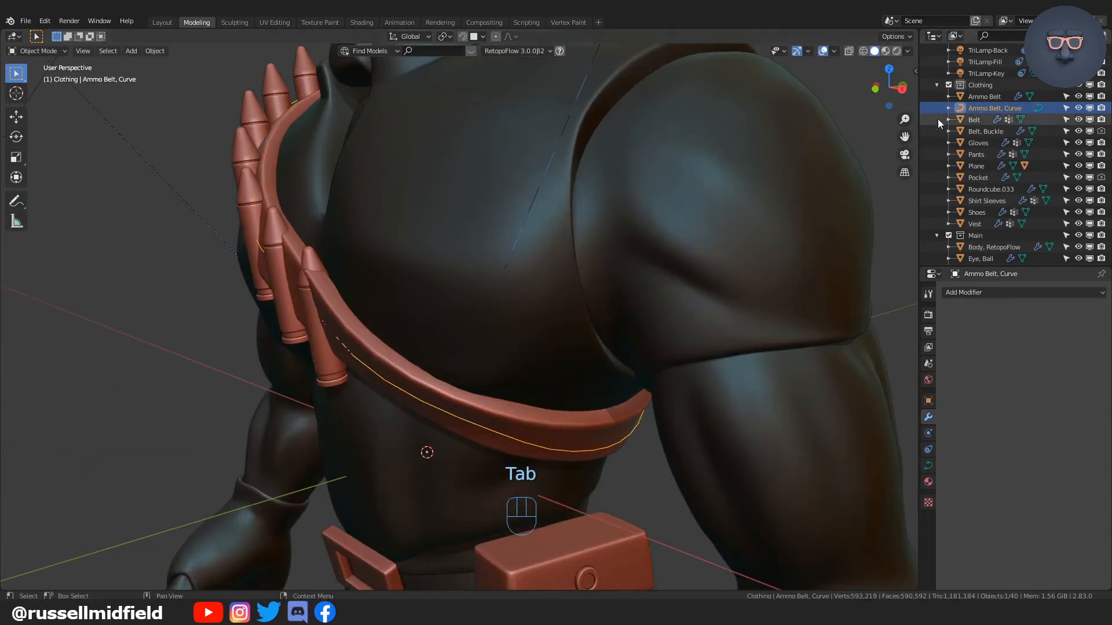
- Select the Ammo object parented under Plane and rotate it -4.41° about the global X axis
left_click(949, 166)
left_click(988, 200)
middle_click_drag(689, 211, 619, 275)
key("r")
key("x")
left_click(589, 237)
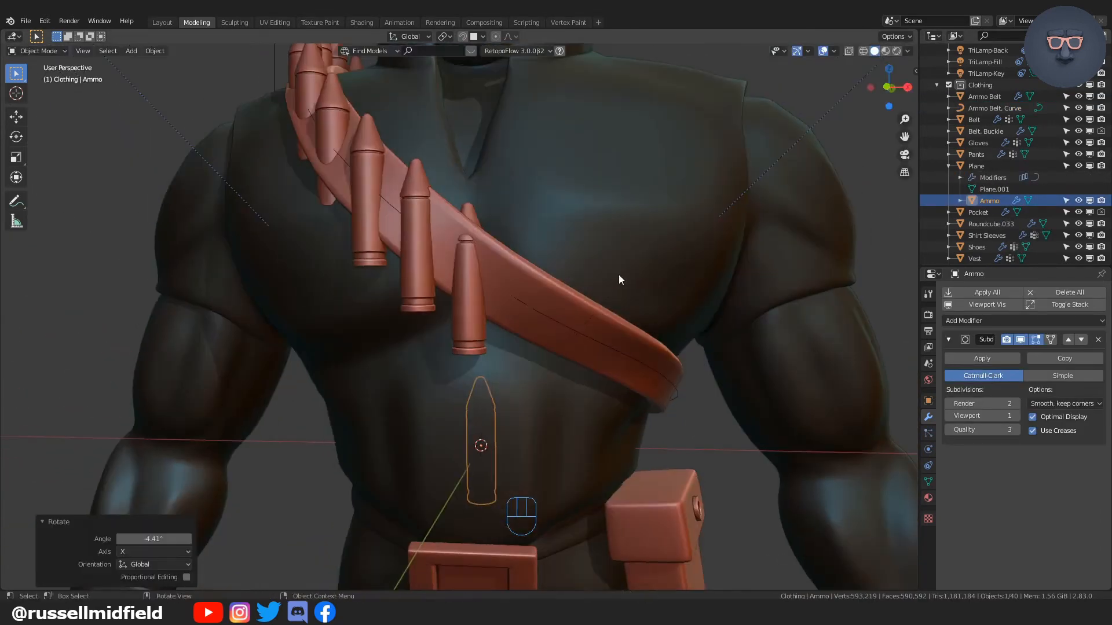
- Rotate the Ammo object 35.9° about the global Y axis to tilt the bullets across the belt
key("r")
key("y")
left_click(677, 397)
middle_click_drag(677, 397, 354, 288)
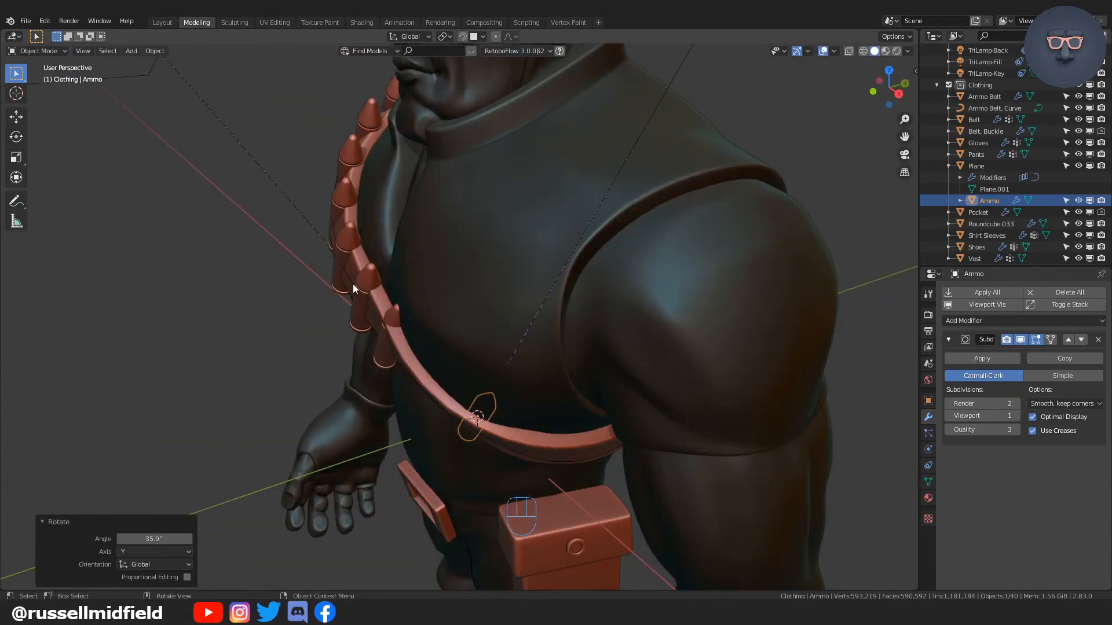
scroll(624, 336, "down", 3)
middle_click_drag(625, 336, 663, 275)
scroll(663, 275, "up", 2)
- Select the Plane and raise its Array modifier count to 26
left_click(928, 402)
left_click(976, 167)
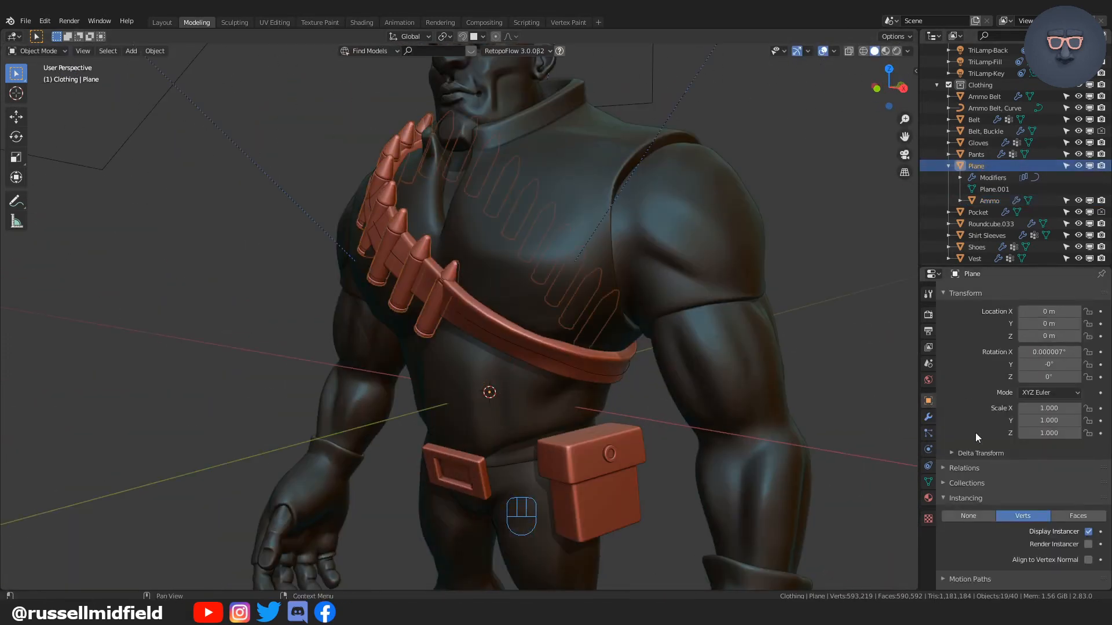
left_click(928, 416)
scroll(1042, 358, "up", 3)
left_click(1098, 359)
left_click(1098, 359)
middle_click_drag(753, 370, 782, 370)
left_click(1098, 359)
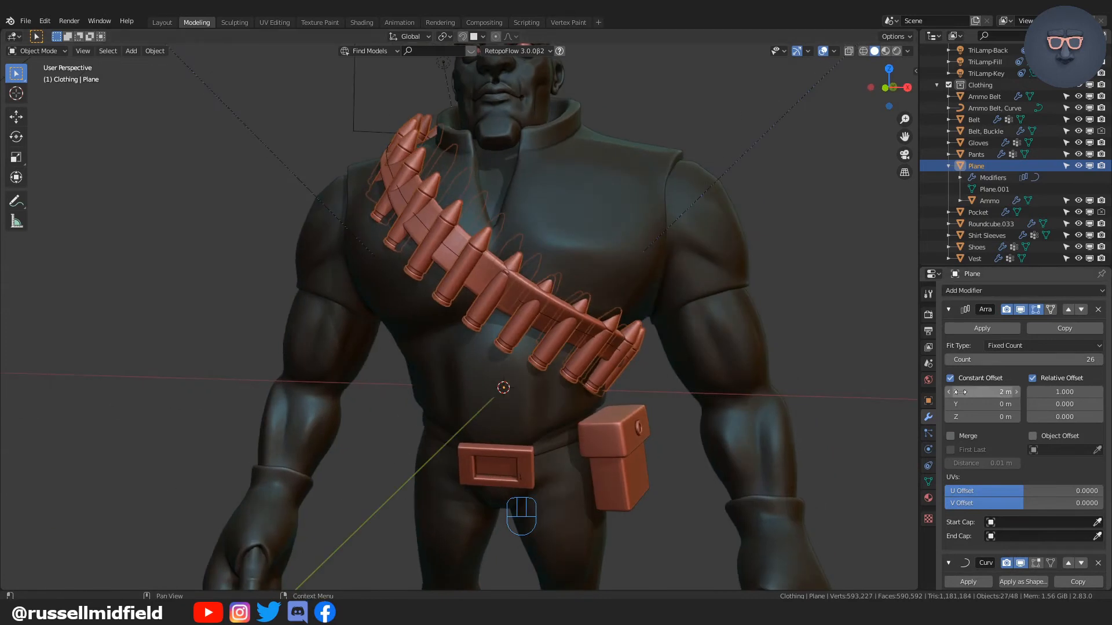
- Set the Plane's Array count to 36 and its constant X offset to 1.46 m
left_click(949, 392)
left_click(949, 392)
left_click_drag(984, 392, 982, 392)
middle_click_drag(847, 380, 521, 345)
left_click_drag(1031, 359, 1070, 359)
left_click_drag(983, 392, 985, 392)
middle_click_drag(608, 342, 808, 308)
scroll(558, 355, "up", 3)
key("r")
key("y")
left_click(678, 311)
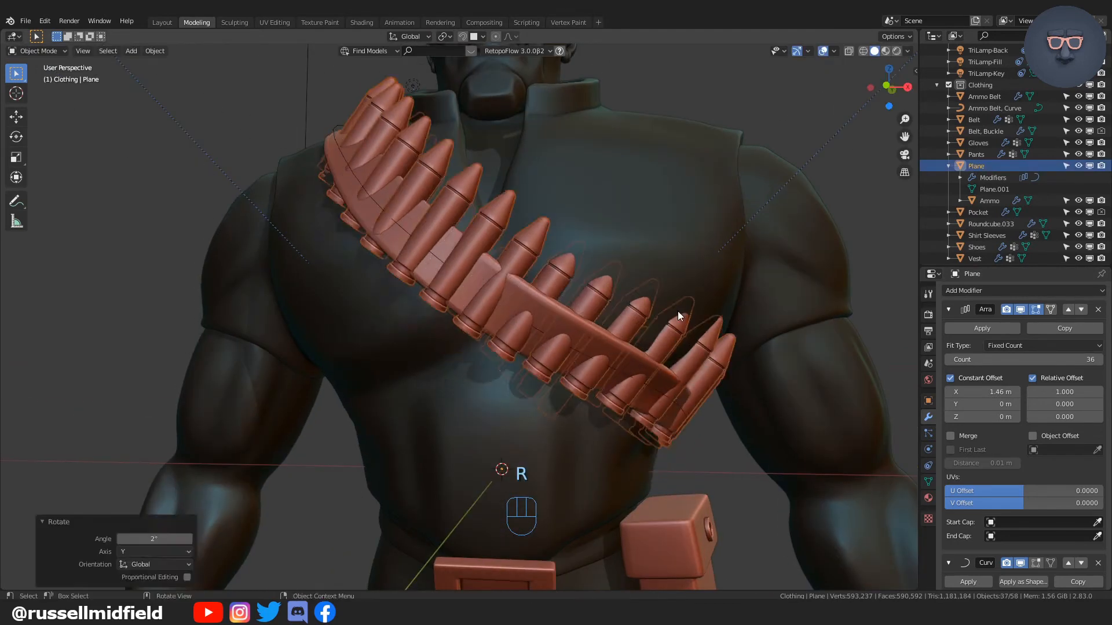
key("ctrl+z")
mouse_move(700, 342)
middle_mouse_down()
mouse_move(654, 349)
mouse_move(689, 343)
middle_mouse_up()
key("Tab")
left_click(960, 201)
left_click(986, 202)
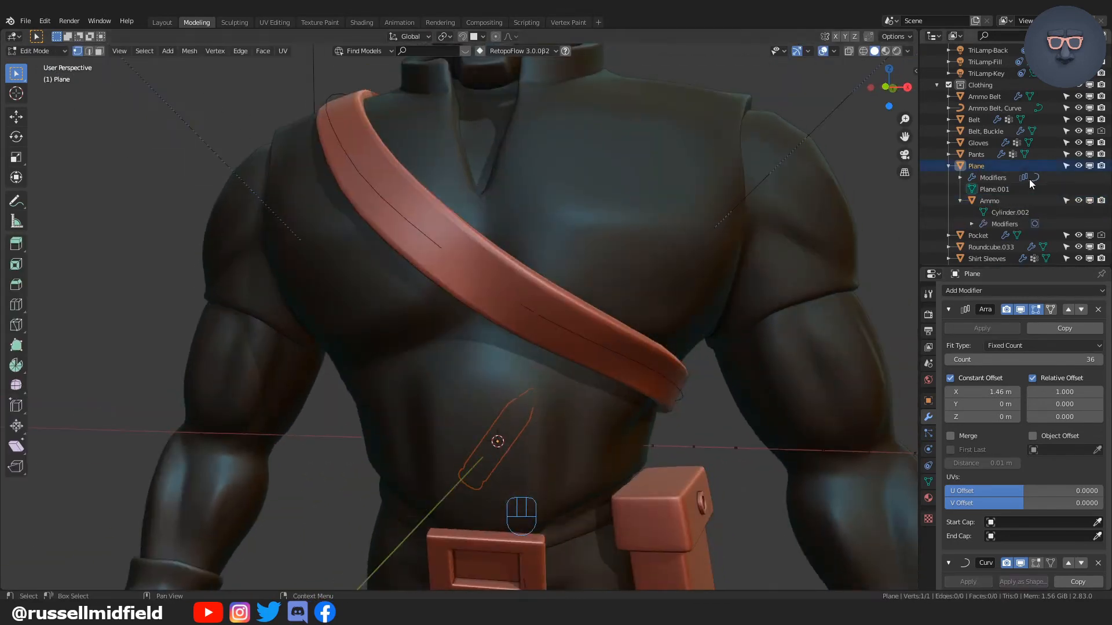
key("Tab")
- Select the Ammo object and rotate it -4.9° about the global Y axis
left_click(985, 201)
key("r")
key("y")
left_click(766, 279)
middle_click_drag(788, 275, 717, 263)
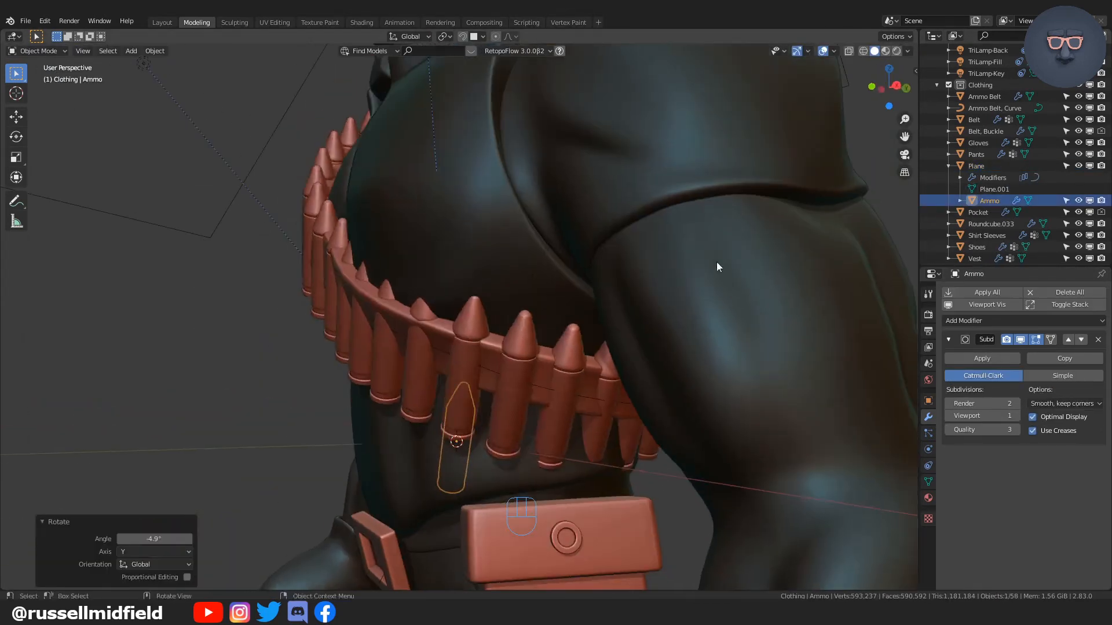
- Rotate the Ammo object 7.4° about the global Z axis
key("r")
key("z")
left_click(567, 167)
middle_click_drag(579, 232, 663, 255)
middle_click_drag(662, 255, 621, 272, "shift")
scroll(655, 266, "down", 3)
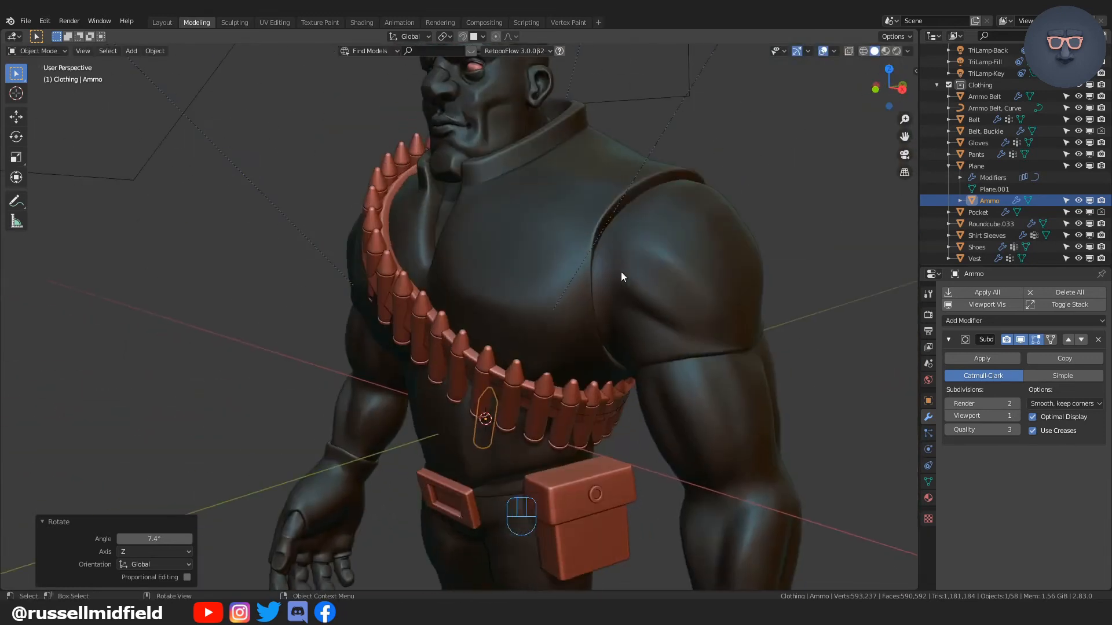
- Scale up the whole Ammo Belt curve slightly in Edit Mode and return to Object Mode
scroll(556, 324, "up", 5)
left_click(445, 388)
key("Tab")
key("s")
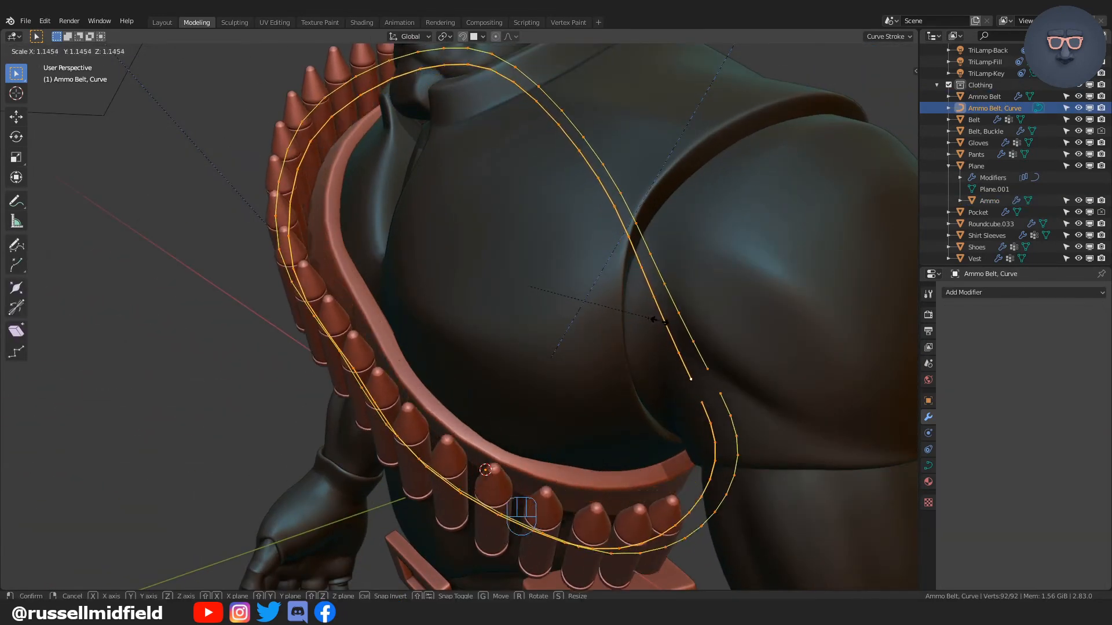
left_click(573, 313)
middle_click_drag(573, 313, 673, 236)
key("Tab")
- Select the Ammo object again and rotate it -7.55° about the global X axis
left_click(405, 370)
left_click(989, 201)
key("r")
key("x")
left_click(585, 298)
scroll(673, 236, "down", 3)
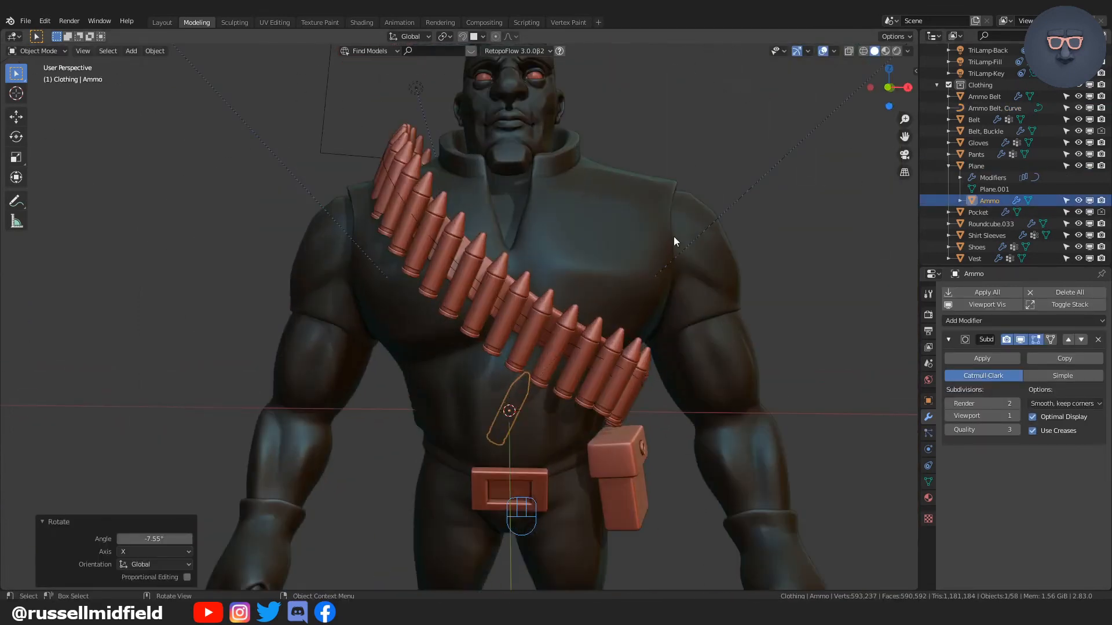
- Rotate the Ammo object about the global Y axis, and rotate it -3.32° about the global X axis
key("r")
key("y")
left_click(673, 348)
mouse_move(673, 349)
middle_mouse_down()
mouse_move(596, 359)
mouse_move(457, 336)
mouse_move(667, 334)
middle_mouse_up()
key("KP_1")
left_click(708, 245)
middle_click_drag(708, 245, 724, 307)
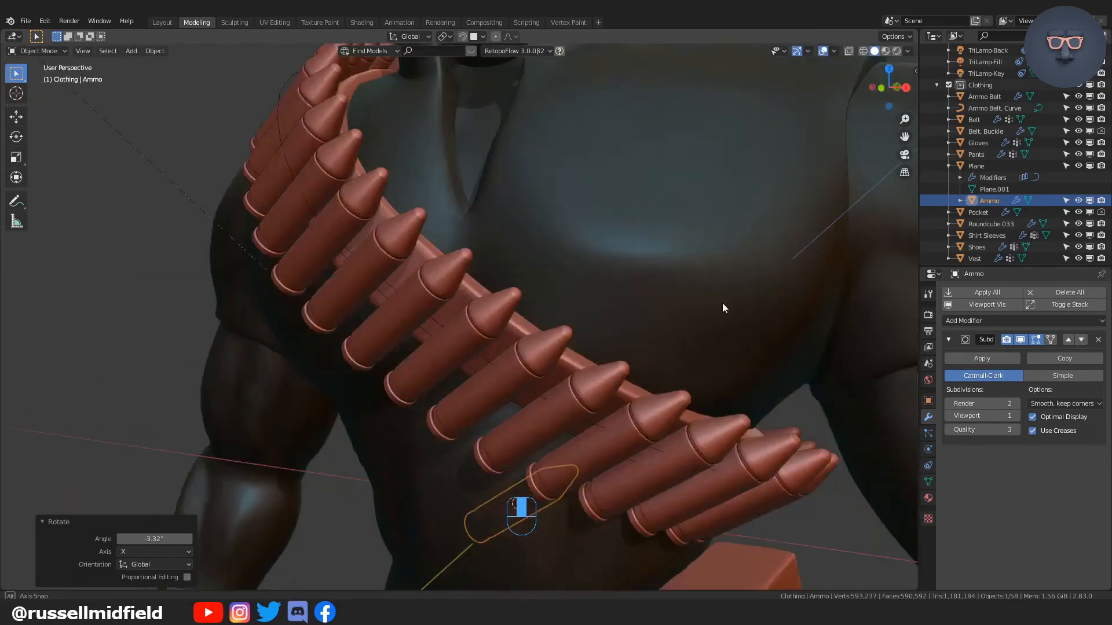
key("KP_1")
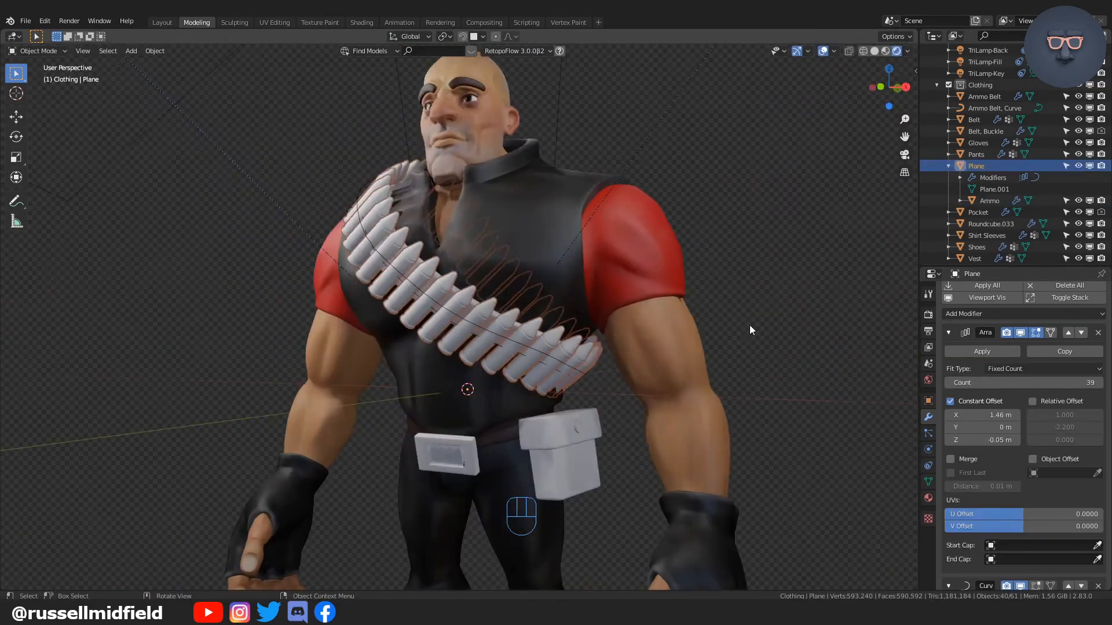
- Scale the bullet-instancing Plane to 0.655 and adjust the constant offset of its array
key("s")
left_click(666, 307)
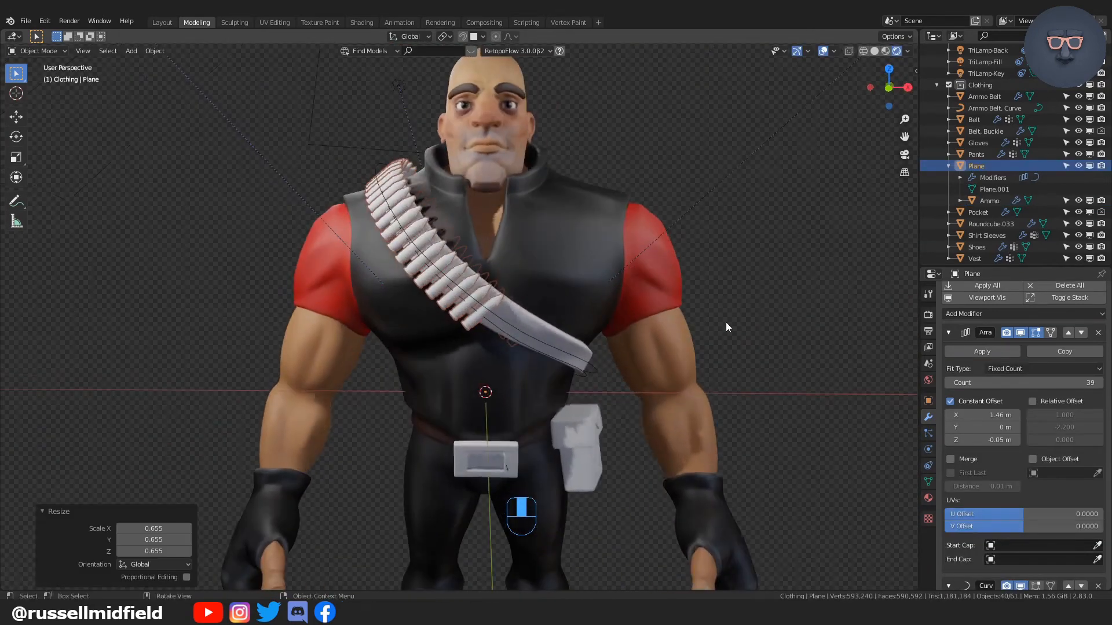
middle_click_drag(725, 322, 692, 349)
scroll(770, 336, "up", 4)
left_click_drag(983, 440, 990, 440)
mouse_move(753, 427)
middle_mouse_down()
mouse_move(811, 434)
mouse_move(748, 423)
mouse_move(738, 437)
middle_mouse_up()
- Open the Ammo Belt curve in Edit Mode and move a group of its points along the global Y axis with proportional editing
left_click(704, 340)
key("Tab")
key("a")
middle_click_drag(747, 341, 712, 350)
key("s")
key("ctrl+z")
left_click_drag(716, 326, 660, 410)
key("g")
key("y")
left_click(746, 363)
middle_click_drag(745, 365, 747, 336)
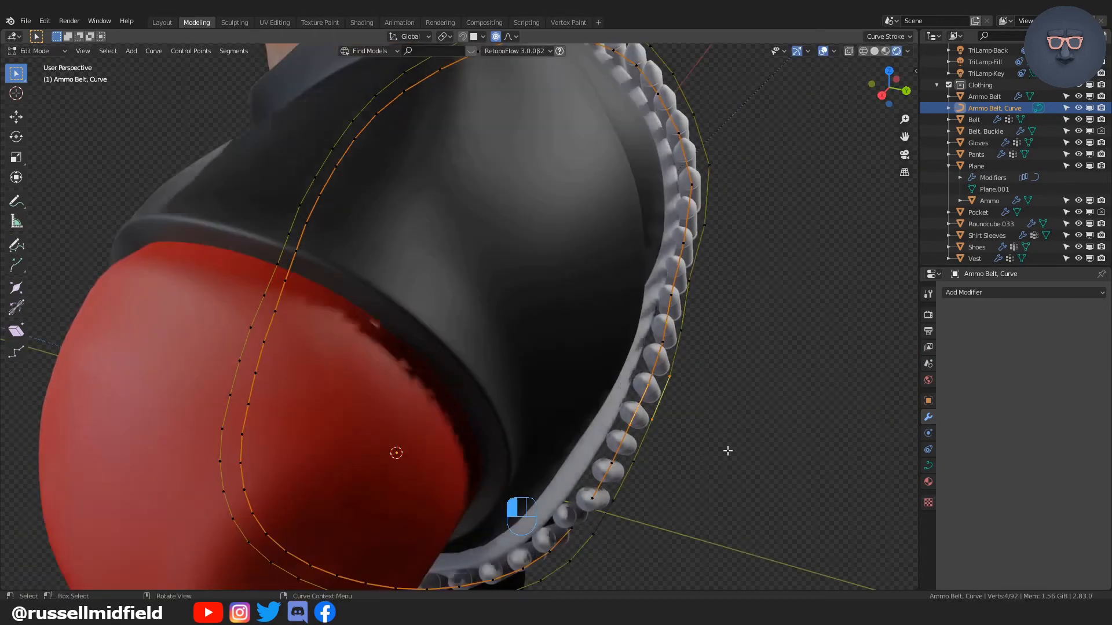
- Move two neighbouring groups of belt curve points at the front of the chest along the global Y axis
left_click_drag(728, 449, 622, 368)
key("g")
key("y")
left_click(712, 397)
left_click_drag(698, 362, 626, 316)
key("g")
key("y")
left_click(700, 348)
middle_click_drag(700, 348, 570, 342)
- Move a group of the belt curve's points along the global Z axis with proportional editing
middle_click_drag(432, 328, 449, 317)
left_click_drag(405, 432, 162, 301)
key("g")
key("z")
left_click(440, 389)
middle_click_drag(439, 389, 295, 414)
left_click(397, 422)
- Move two groups of lower chest points on the belt curve along the global Y axis to fit the vest
middle_click_drag(370, 417, 359, 446)
left_click_drag(377, 492, 278, 405)
key("g")
key("y")
left_click(401, 428)
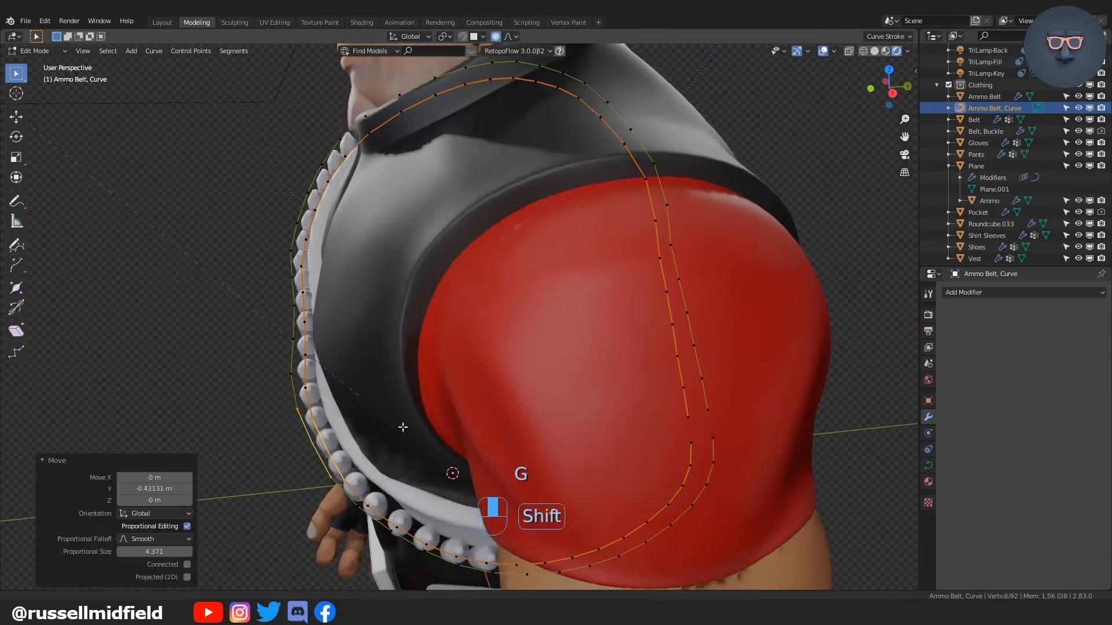
middle_click_drag(403, 427, 408, 371, "shift")
left_click_drag(446, 503, 370, 440)
key("g")
key("y")
left_click(420, 446)
- Shift two groups of mid-chest points on the belt curve along the global Y axis so the bullets follow the belt
middle_click_drag(420, 446, 457, 429)
middle_click_drag(457, 324, 461, 372, "shift")
left_click_drag(388, 426, 307, 327)
key("g")
key("y")
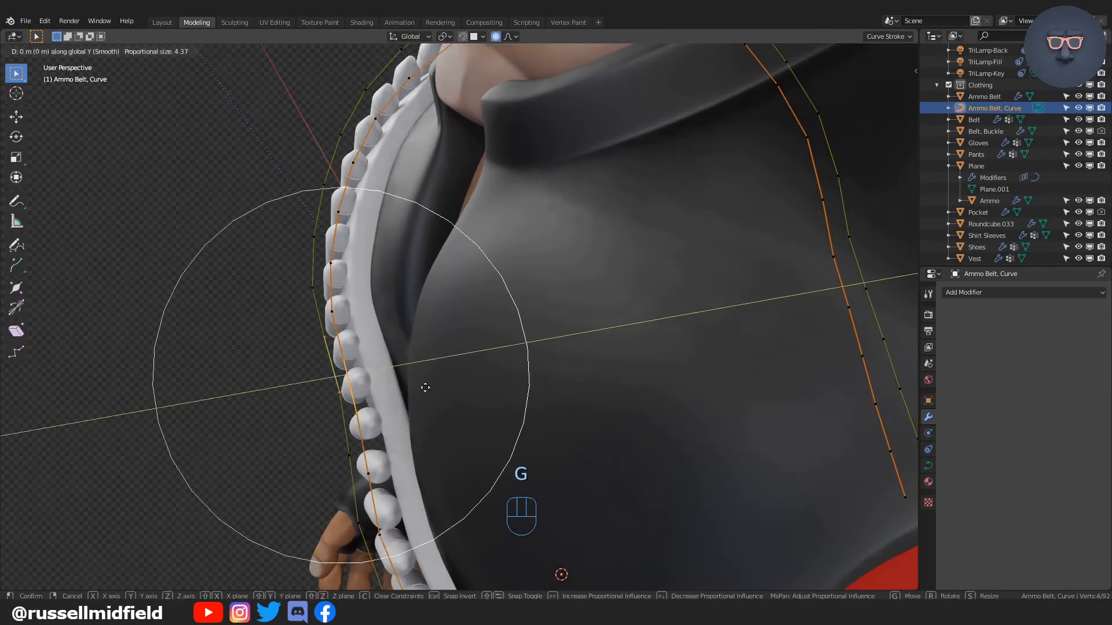
left_click(419, 389)
left_click_drag(400, 504, 315, 434)
key("g")
key("y")
left_click(416, 440)
- Move the belt curve's upper chest points about -0.1 m along the global Y axis
left_click_drag(348, 327, 307, 236)
key("g")
key("y")
left_click(456, 302)
middle_click_drag(455, 303, 422, 197)
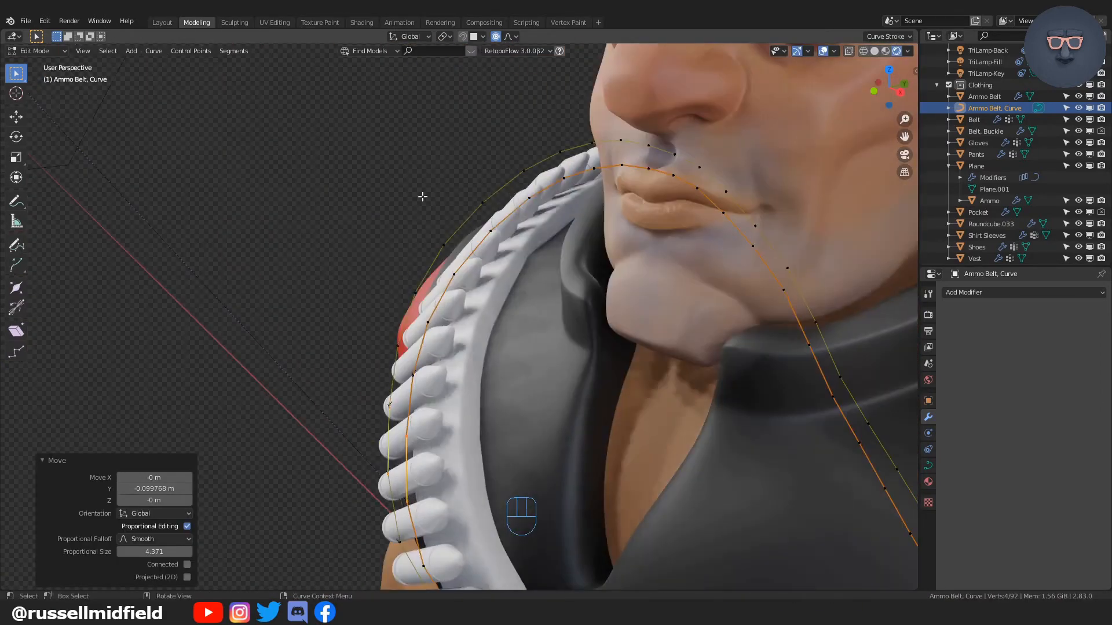
- Adjust the belt curve points on top of the shoulder along the global X and Y axes
left_click_drag(422, 197, 509, 284)
key("g")
key("x")
middle_click_drag(492, 261, 429, 255)
key("g")
key("y")
- Move the belt curve's shoulder points about -0.29 m along the global X axis, and shift them about 0.82 m along X
left_click_drag(336, 278, 411, 371)
key("g")
key("x")
middle_click_drag(463, 359, 644, 372)
key("g")
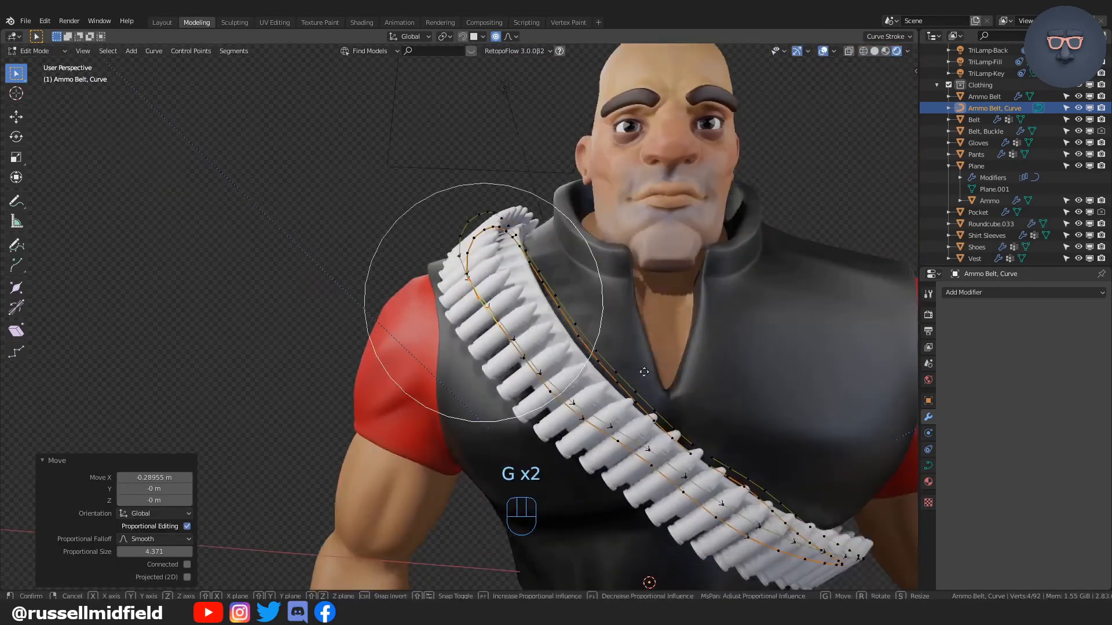
left_click(565, 313)
key("KP_1")
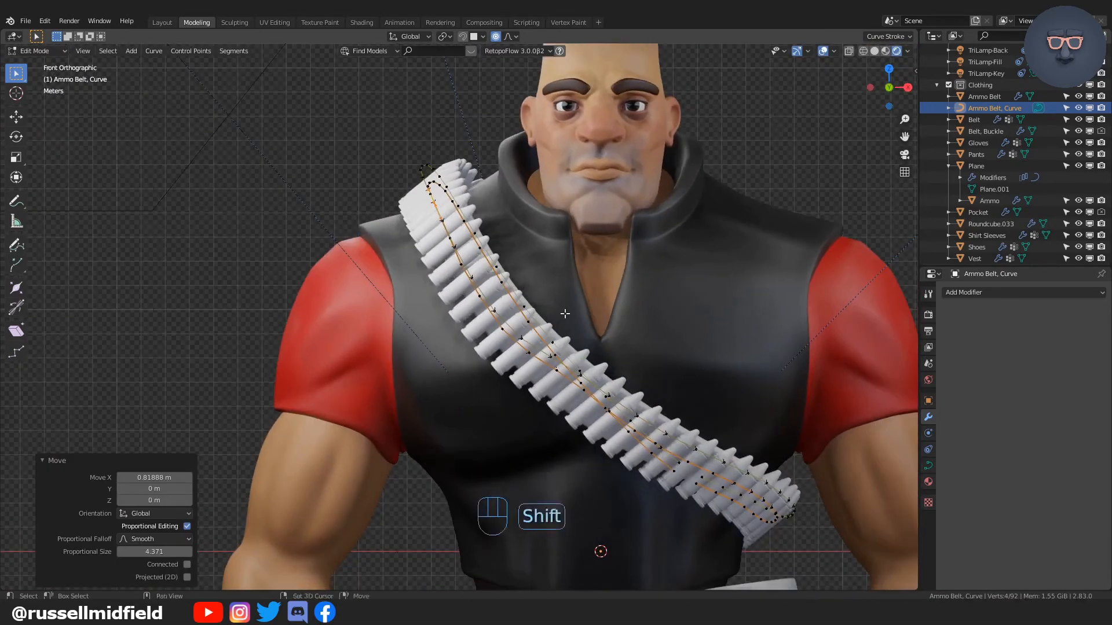
- Move the selected belt curve points vertically along the global Z axis
middle_click_drag(565, 313, 387, 514)
key("g")
key("z")
left_click(385, 302)
middle_click_drag(521, 440, 474, 341, "shift")
left_click_drag(388, 370, 444, 424)
key("g")
left_click(455, 421)
key("ctrl+z")
key("KP_0")
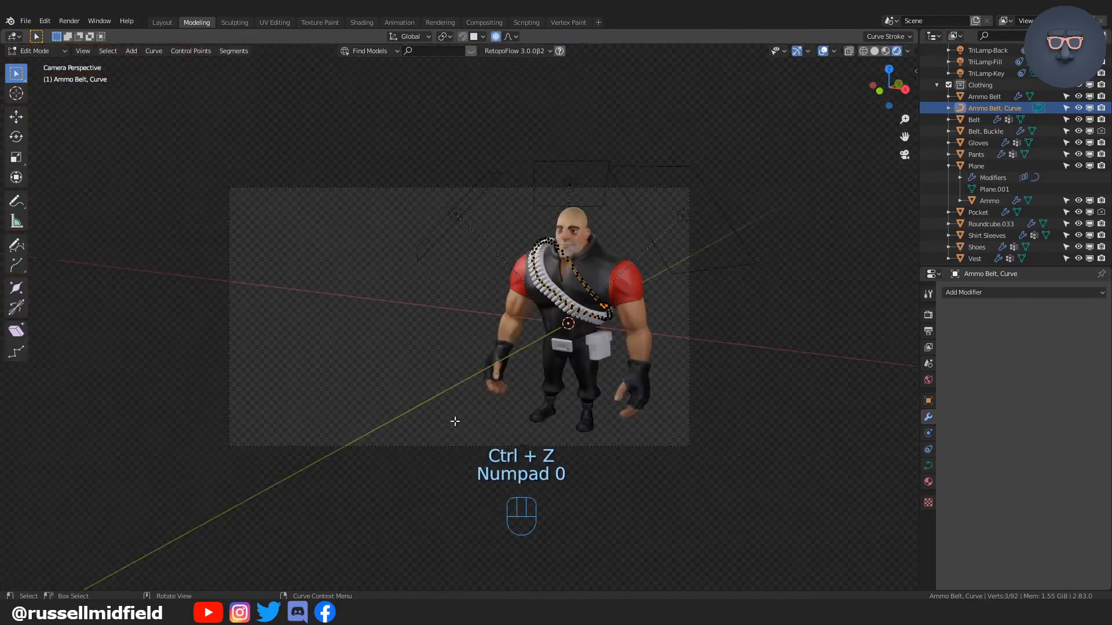
key("KP_0")
key("g")
key("ctrl+z")
- Return to Object Mode, select the bullet-instancing Plane and raise its array count by one
left_click(928, 402)
left_click(928, 417)
key("Tab")
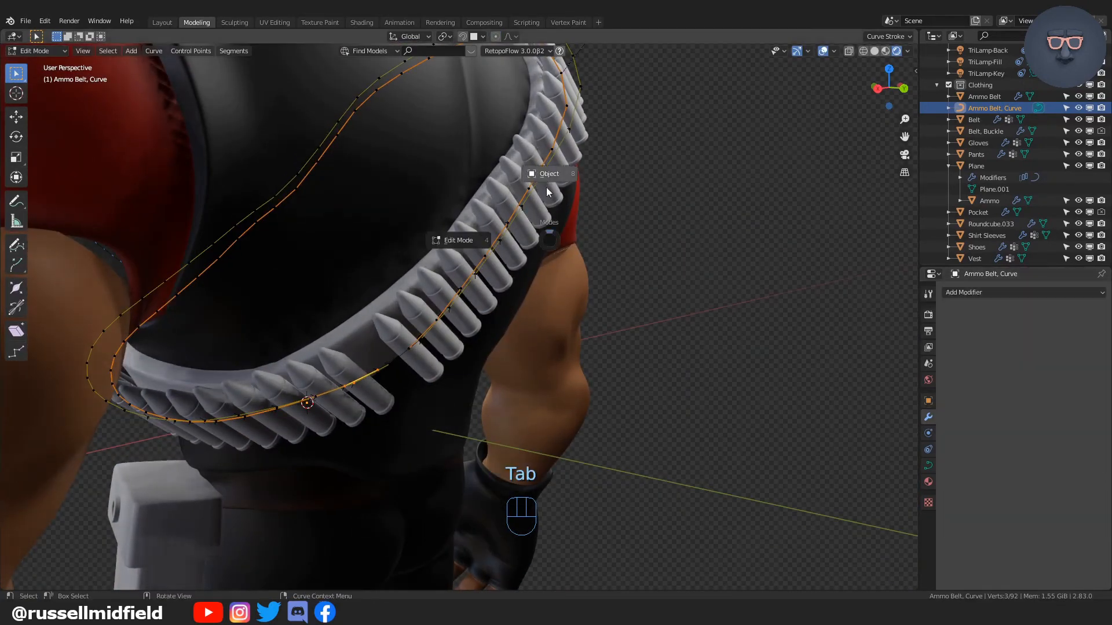
left_click(546, 186)
left_click(983, 166)
left_click(1099, 394)
left_click(684, 359)
scroll(683, 359, "down", 4)
middle_click_drag(683, 359, 707, 380)
scroll(706, 380, "up", 3)
- Add a 16-vertex mesh circle facing the front and scale it up
key("s")
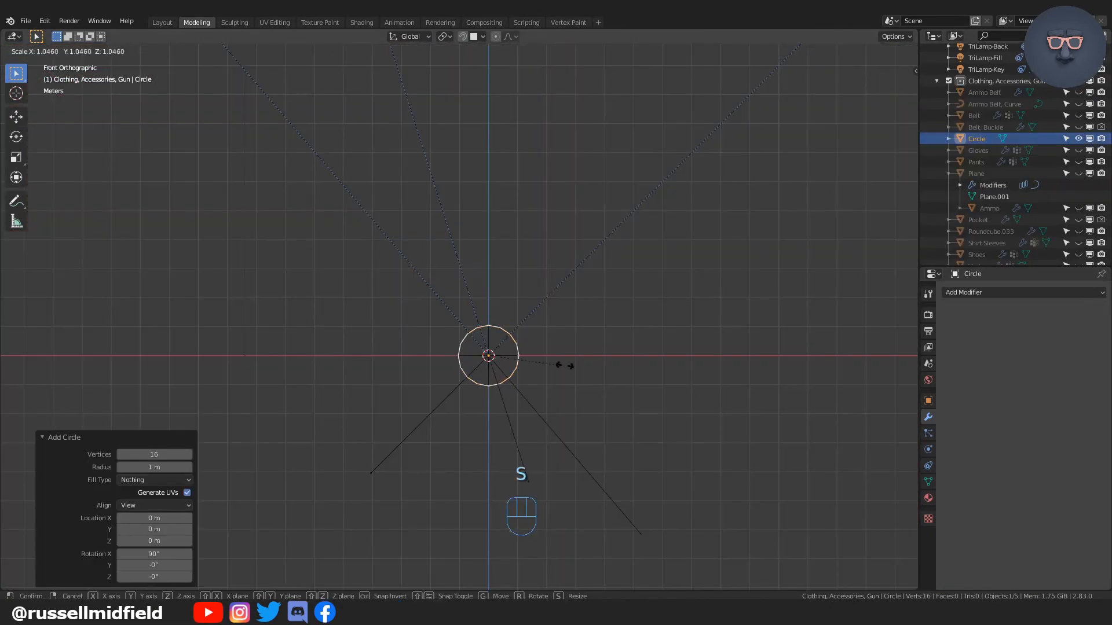
left_click(730, 332)
middle_click_drag(718, 332, 579, 343)
scroll(544, 344, "up", 4)
- Fill the circle with a face, extrude it into a cylinder and taper the far end to 0.830 scale
key("Tab")
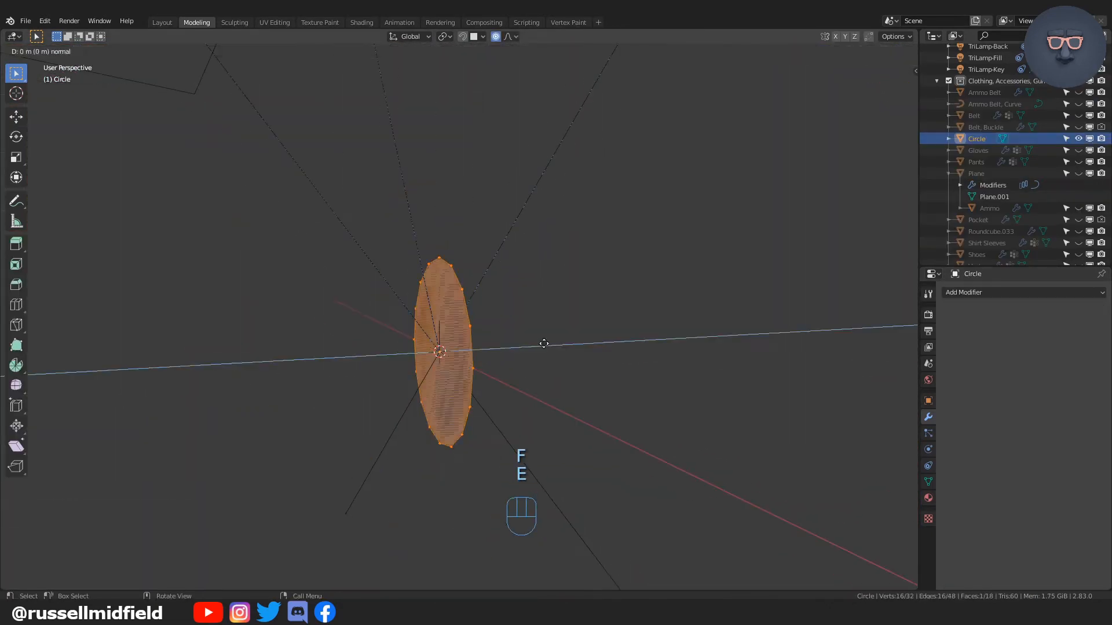
left_click(722, 340)
key("KP_3")
key("s")
left_click(711, 294)
key("g")
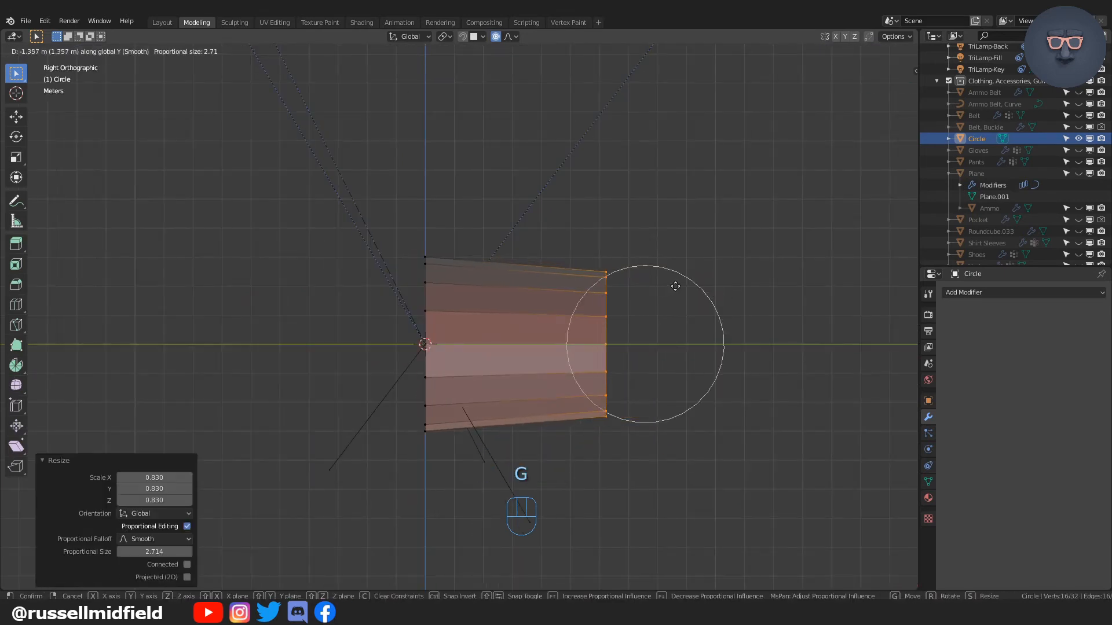
- Inset the cylinder's end face, extrude it and scale the extruded face
left_click(573, 289, "alt")
middle_click_drag(655, 283, 606, 359)
key("i")
key("e")
key("s")
left_click(662, 267)
- Extrude the cylinder's end edge loop outward to about 1.17 scale and extrude it again to form a thick rim
scroll(605, 360, "up", 2)
key("e")
key("s")
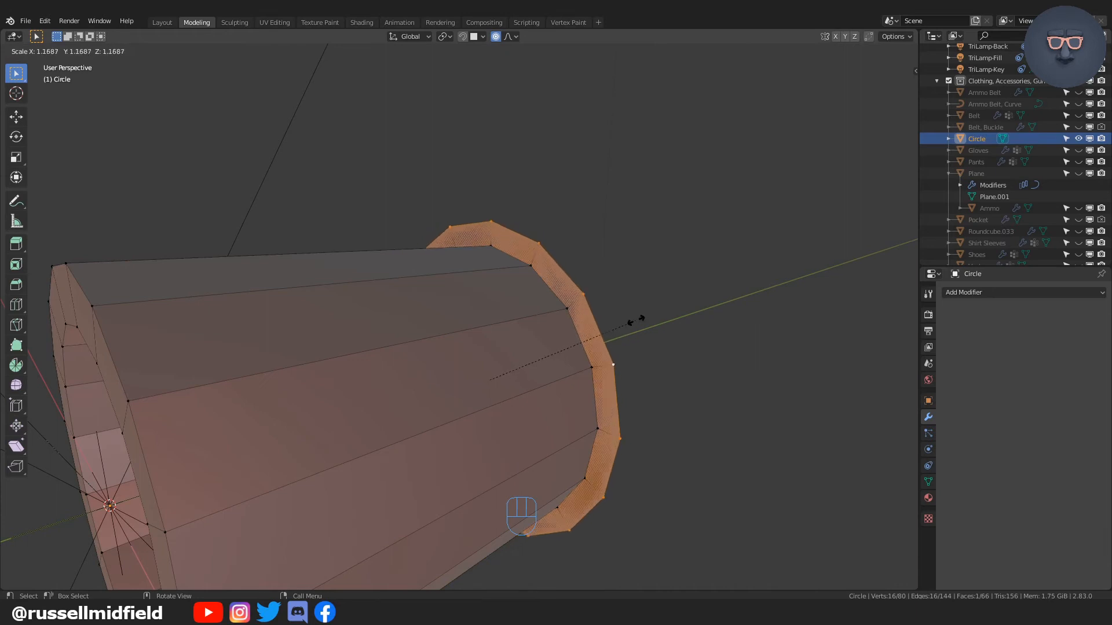
left_click(637, 319)
middle_click_drag(643, 318, 627, 315)
key("e")
left_click(665, 304)
- Inset the end face inside the rim, extrude it and inset the resulting face again
middle_click_drag(741, 292, 663, 295)
key("i")
left_click(619, 308)
mouse_move(582, 348)
middle_mouse_down()
mouse_move(596, 370)
mouse_move(585, 367)
mouse_move(677, 377)
mouse_move(560, 276)
mouse_move(573, 340)
middle_mouse_up()
key("e")
left_click(605, 347)
key("i")
left_click(582, 331)
- Add a second circle to the cylinder mesh in front view, scale it to 0.583 and move it 1 m along X
scroll(560, 276, "down", 2)
key("Tab")
key("KP_1")
key("Tab")
key("shift+a")
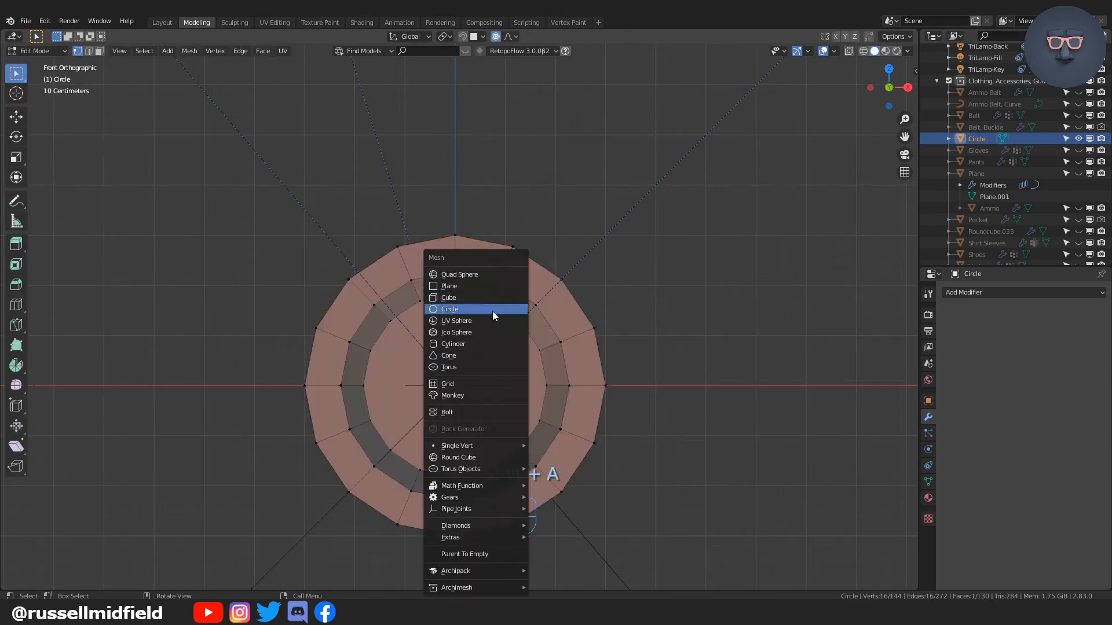
left_click(492, 310)
key("s")
left_click(531, 397)
key("g")
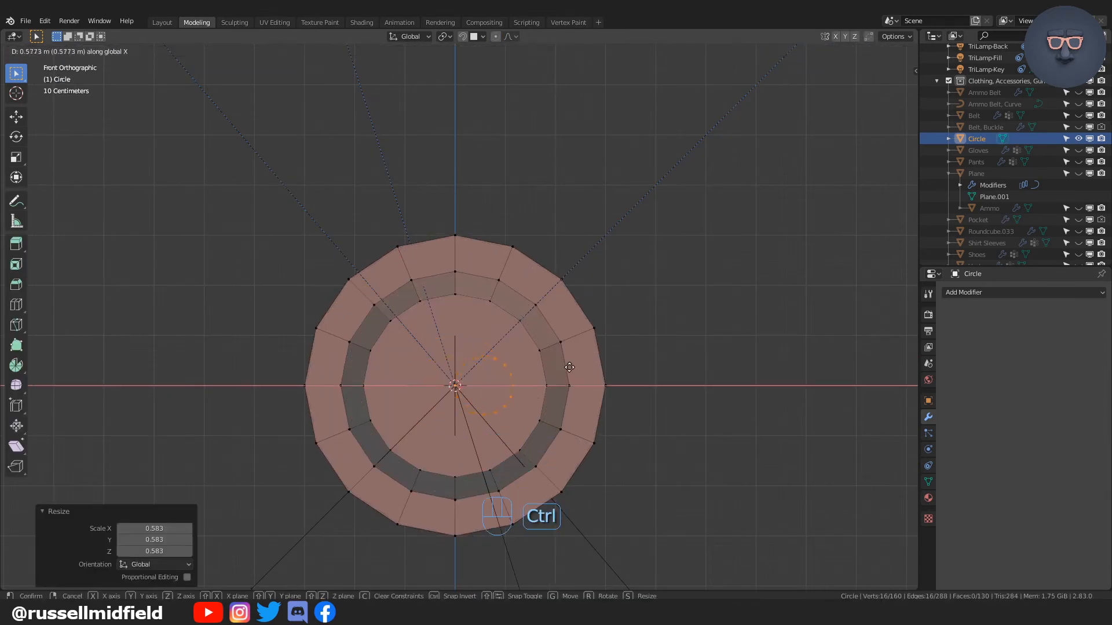
key("Return")
scroll(584, 441, "up", 2)
key("shift+d")
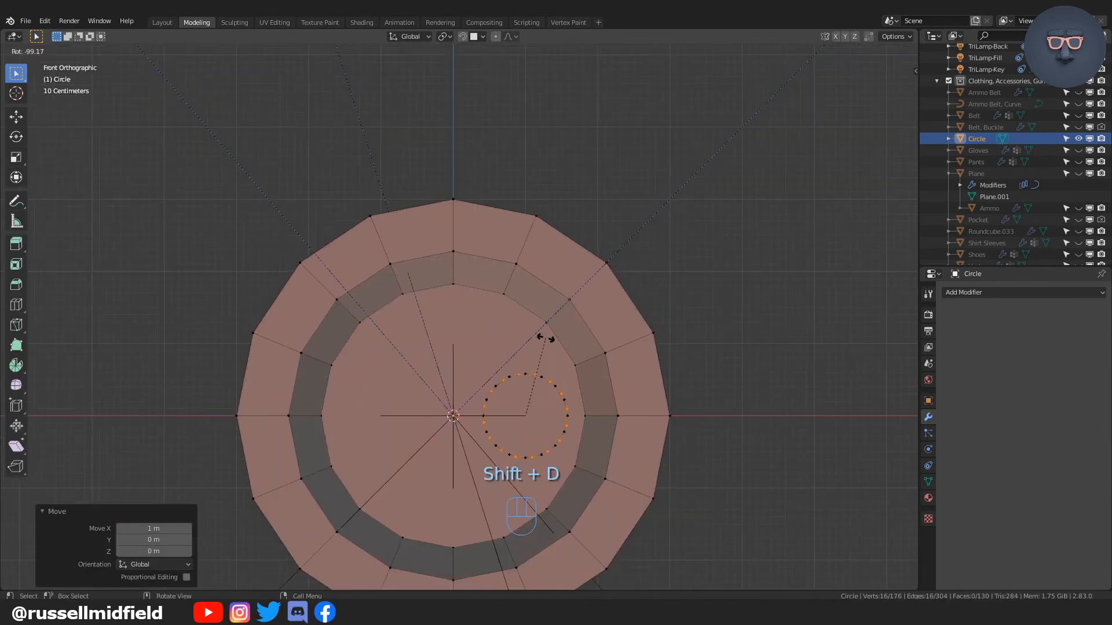
key("ctrl+z")
key("Tab")
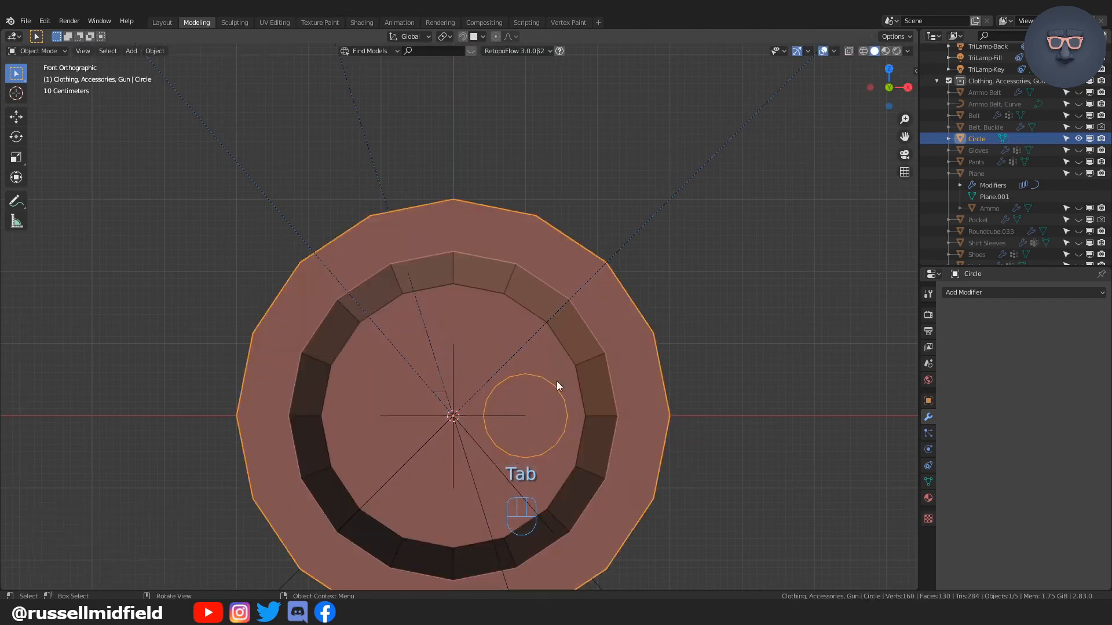
key("Tab")
left_click(44, 21)
left_click(60, 62)
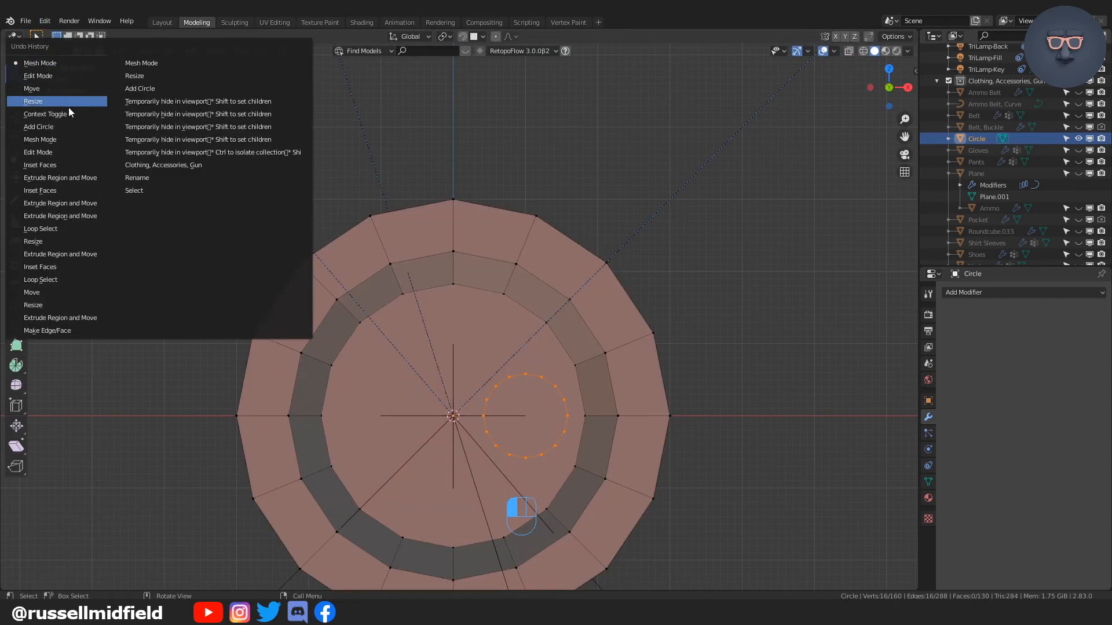
left_click(95, 83)
key("shift+d")
key("Escape")
key("ctrl+z")
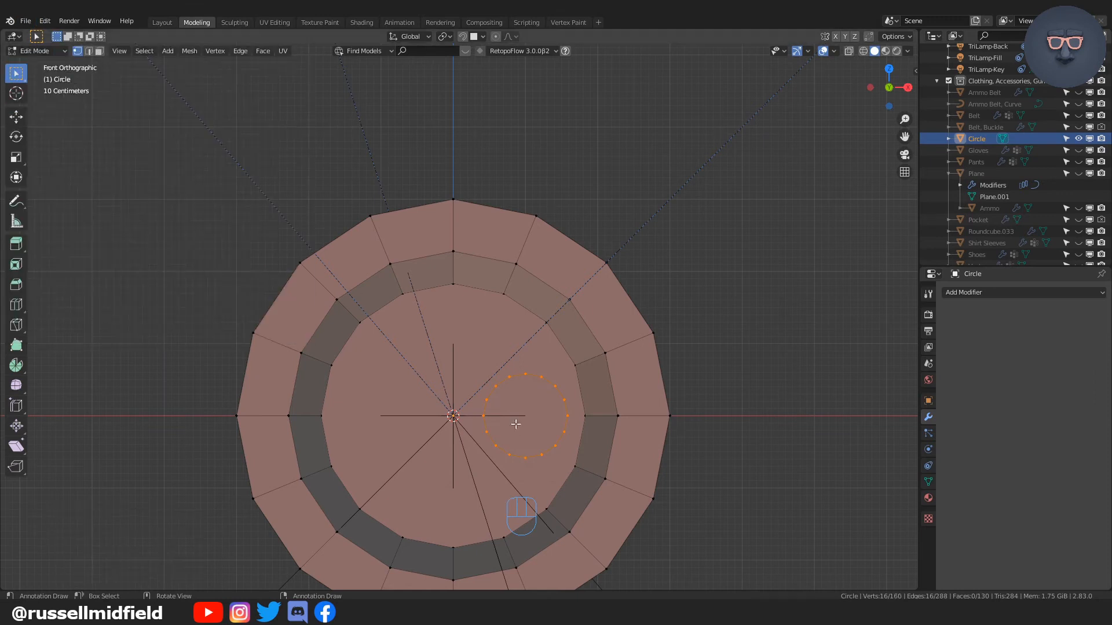
- Try to place rotated duplicates of the small circle around the cylinder's centre
left_click(420, 258)
key("shift+r")
key("shift+r")
key("shift+r")
mouse_move(579, 423)
middle_mouse_down()
mouse_move(534, 432)
mouse_move(593, 431)
middle_mouse_up()
key("KP_1")
middle_click_drag(593, 431, 614, 416, "ctrl")
key("ctrl+z")
key("ctrl+z")
key("ctrl+z")
key("ctrl+z")
- Duplicate the small circle in quarter turns around the cylinder's centre in front view and fill the copies with faces
key("KP_1")
key("KP_1")
key("r")
left_click(451, 274)
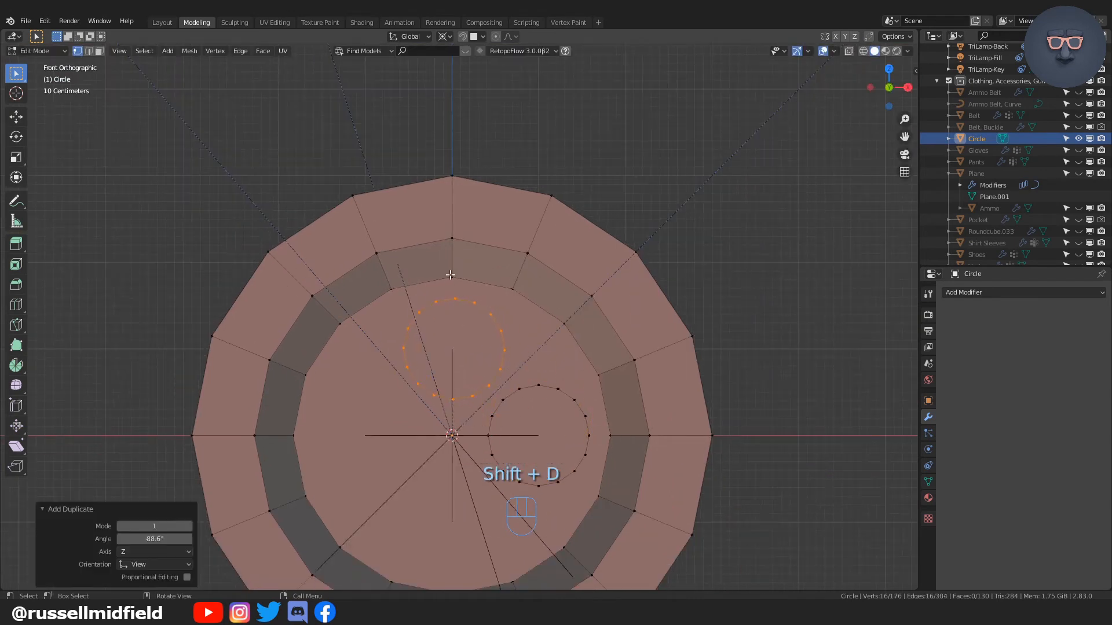
key("shift+r")
key("shift+r")
key("shift+r")
middle_click_drag(405, 405, 394, 378)
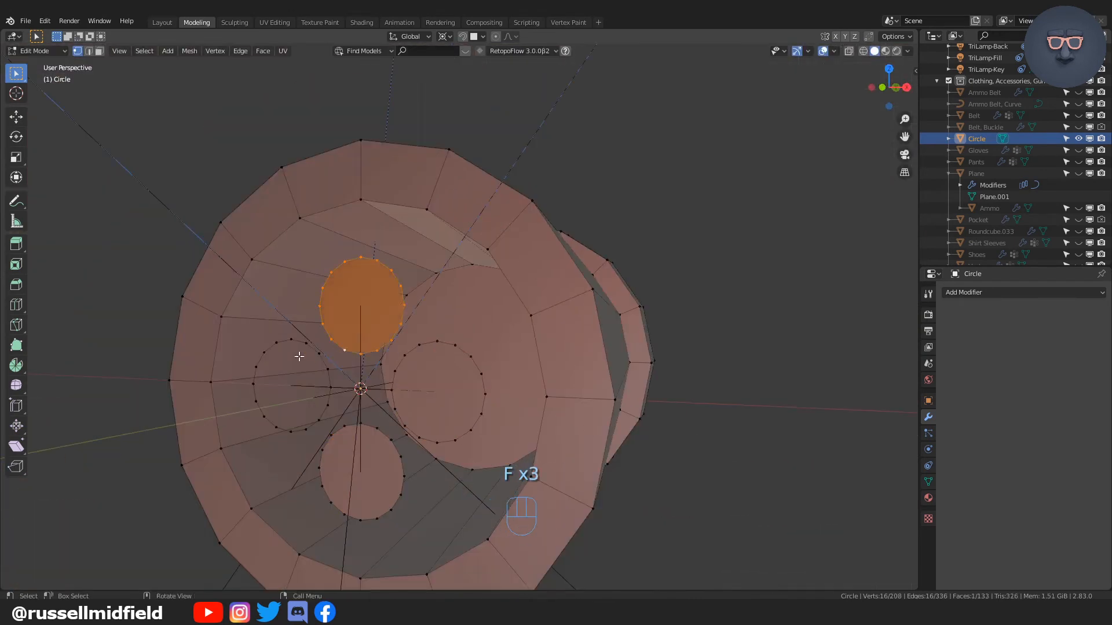
left_click(300, 355, "alt")
key("f")
- Delete the three duplicated circles, keeping only the original small circle
middle_click_drag(357, 345, 331, 340)
key("l")
middle_click_drag(353, 384, 391, 370)
key("Delete")
left_click(355, 455)
left_click(355, 455)
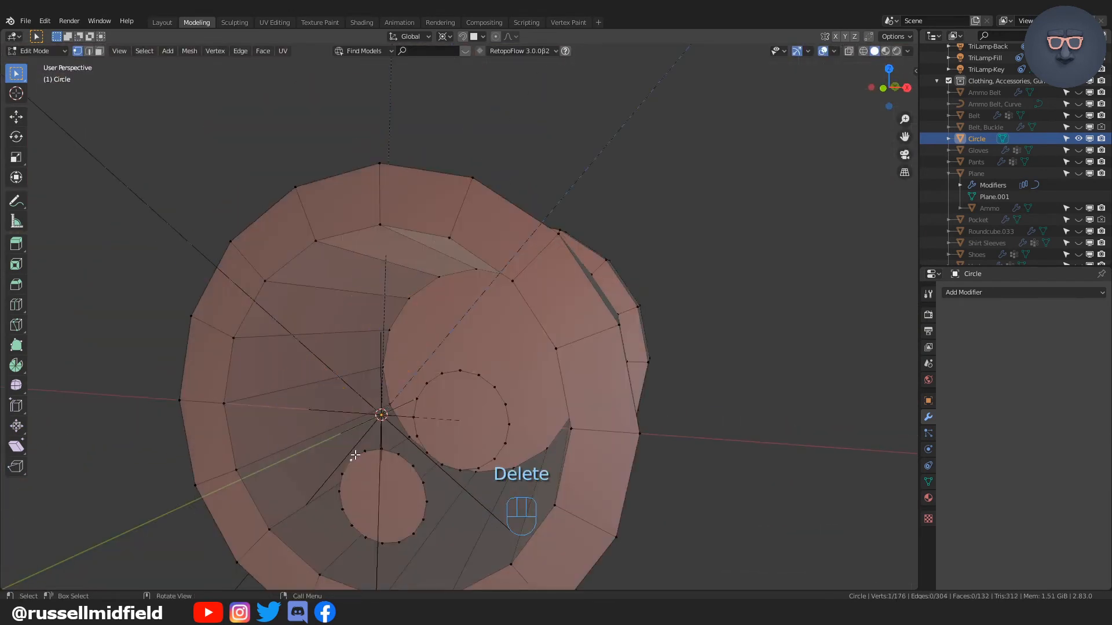
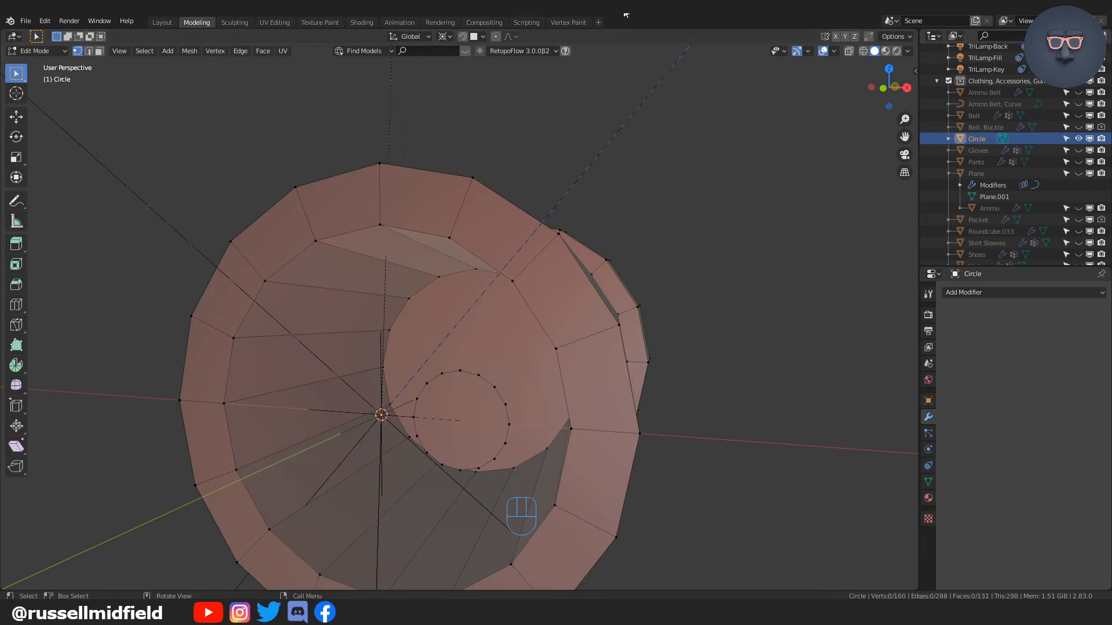
- Turn the small circle into a hollow tube by filling and insetting it, removing the inner face and extruding the ring
key("KP_1")
left_click(590, 252, "alt")
mouse_move(589, 253)
middle_mouse_down()
mouse_move(608, 263)
mouse_move(594, 269)
middle_mouse_up()
key("f")
key("ctrl+z")
key("i")
left_click(581, 276)
key("x")
left_click(388, 325)
left_click(343, 329)
middle_click_drag(359, 325, 596, 313)
key("g")
left_click(627, 303)
- Shade the gun object smooth and add a Subdivision Surface modifier to it
scroll(592, 314, "up", 2)
key("Tab")
left_click(592, 253)
scroll(592, 255, "down", 3)
key("q")
left_click(596, 285)
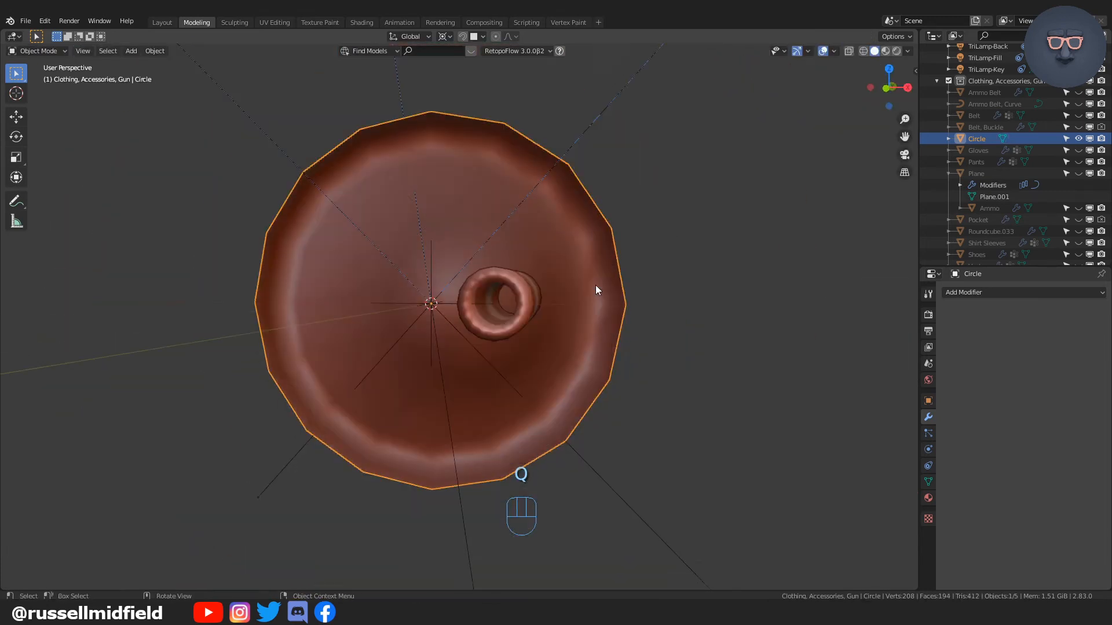
key("q")
left_click(579, 299)
- Bevel the outer and inner edge loops of the small tube's front rim
key("Tab")
left_click(560, 247)
left_click(559, 247, "alt")
key("ctrl+b")
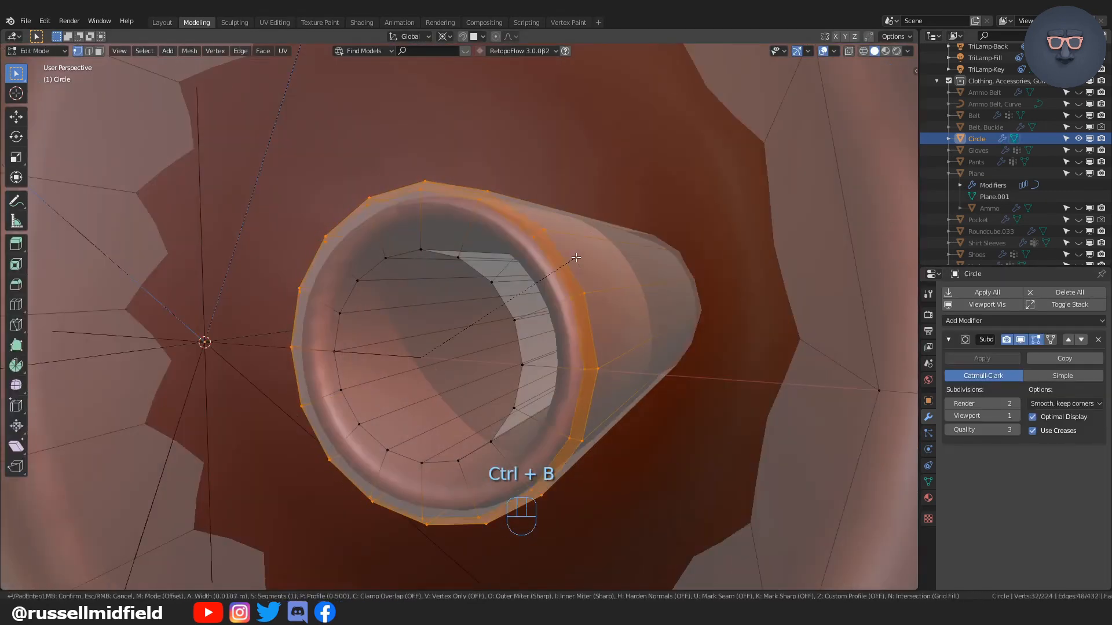
left_click(218, 427)
key("Return")
left_click(475, 269, "alt")
key("shift+r")
scroll(637, 278, "down", 4)
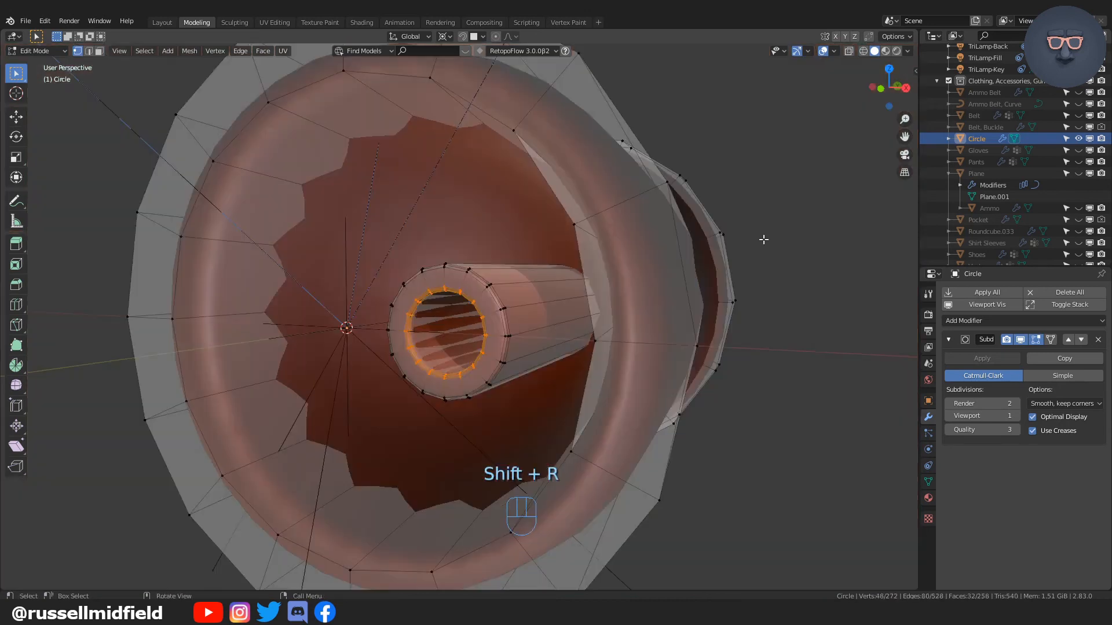
key("Tab")
middle_click_drag(753, 220, 628, 333)
- Try to duplicate the beveled tube in rotated steps around the cylinder's centre in front view
key("Tab")
key("KP_1")
scroll(607, 371, "up", 1)
middle_click_drag(607, 371, 432, 435, "shift")
key("l")
key("shift+d")
key("r")
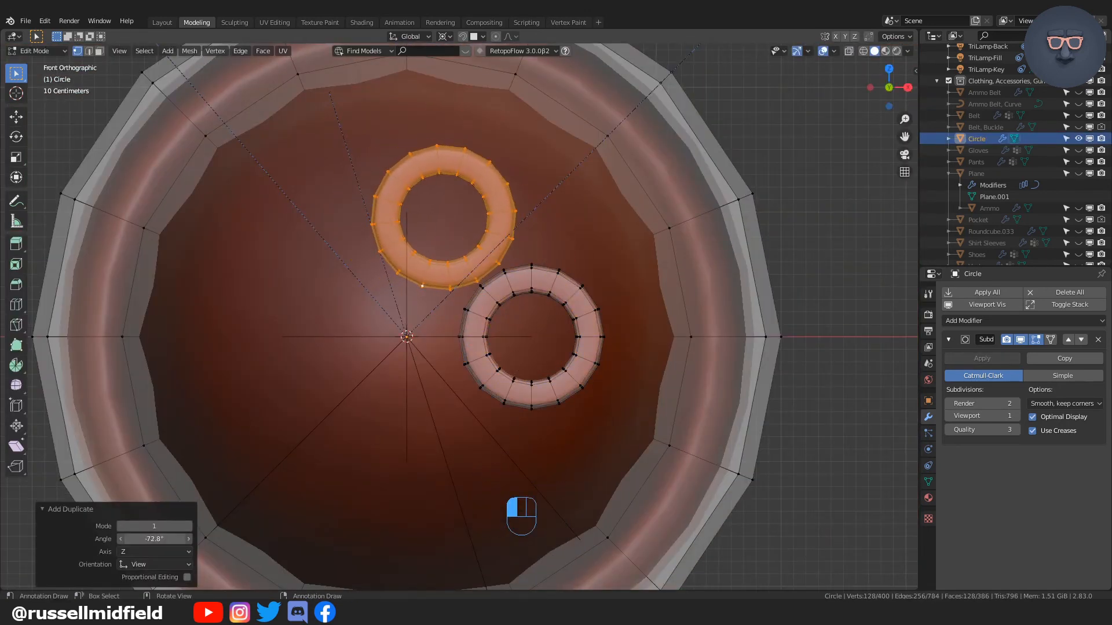
key("shift+r")
key("shift+r")
key("shift+r")
key("shift+r")
key("ctrl+z")
key("ctrl+z")
key("ctrl+z")
key("ctrl+z")
key("ctrl+z")
key("ctrl+z")
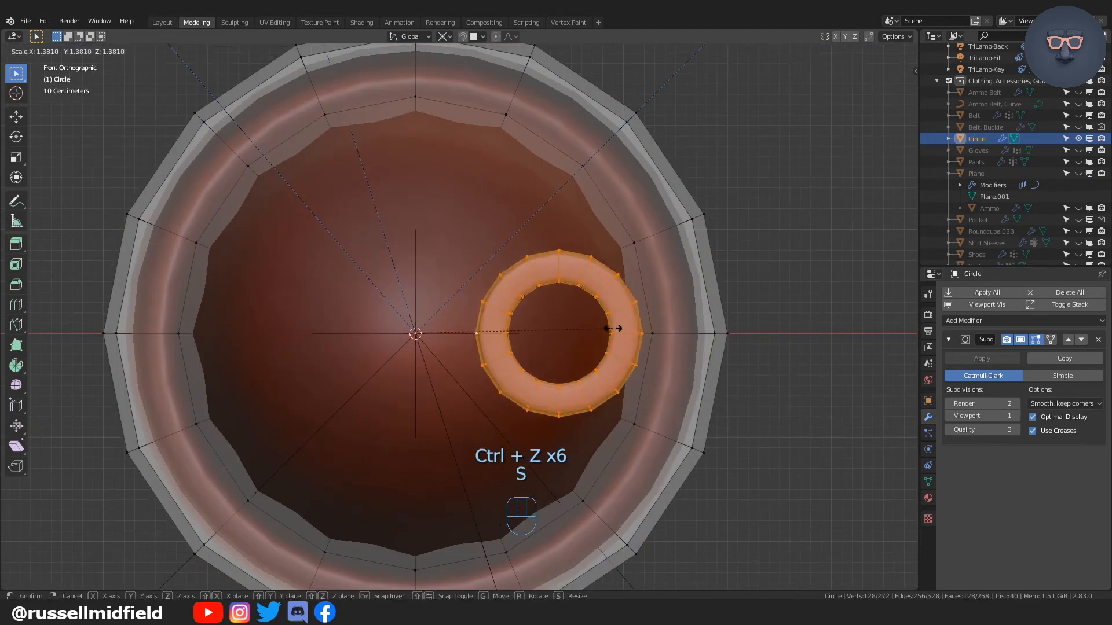
key("Return")
key("s")
key("ctrl+z")
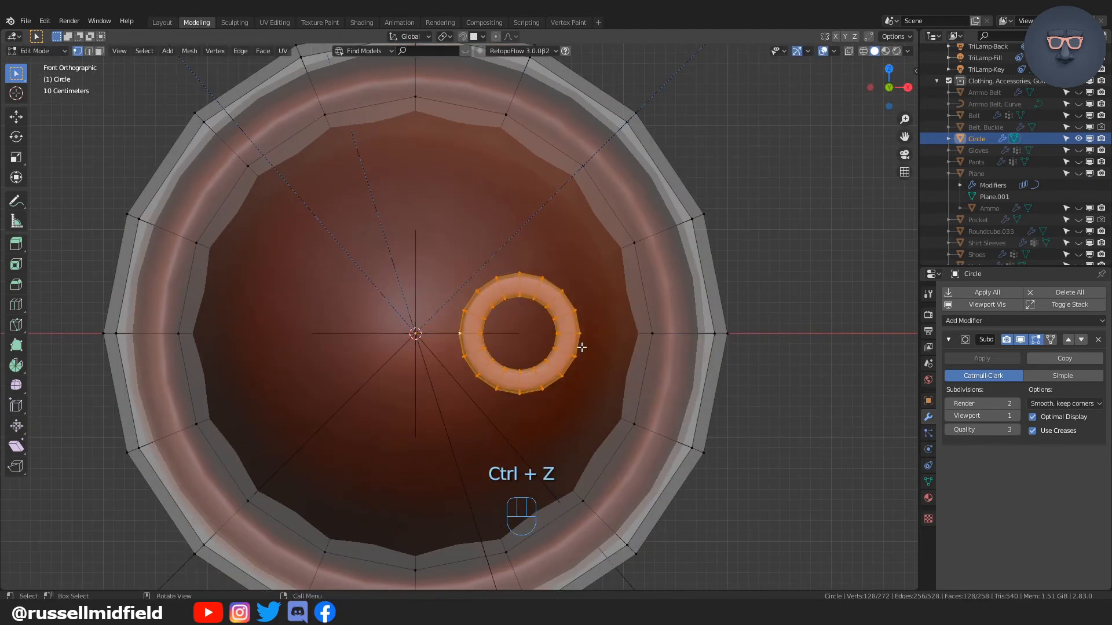
- Move the small tube 0.5 m along X and scale it to 1.5
left_click(624, 343)
key("s")
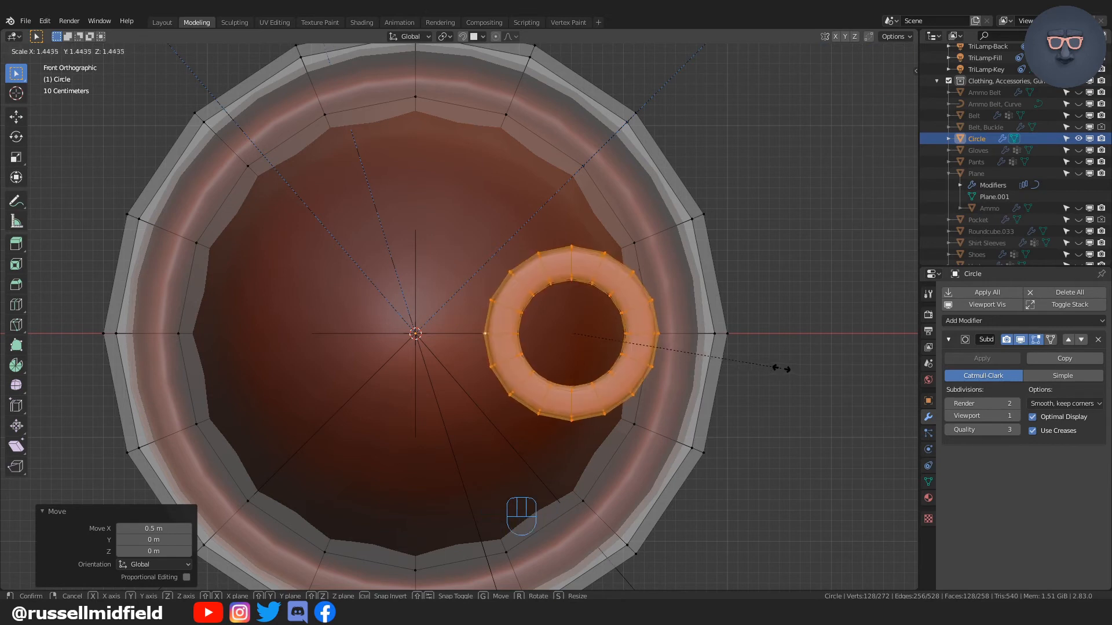
middle_click_drag(346, 428, 521, 510)
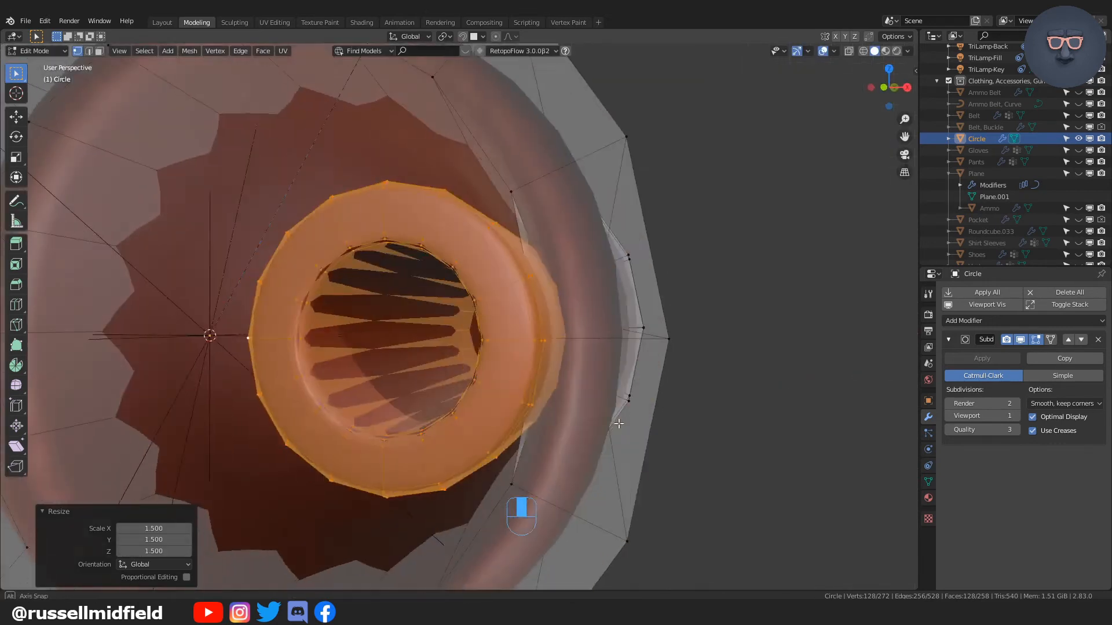
- Reposition the enlarged tube along X in front view so it sits between the cylinder's centre and its rim
key("KP_1")
key("g")
left_click(543, 415)
key("g")
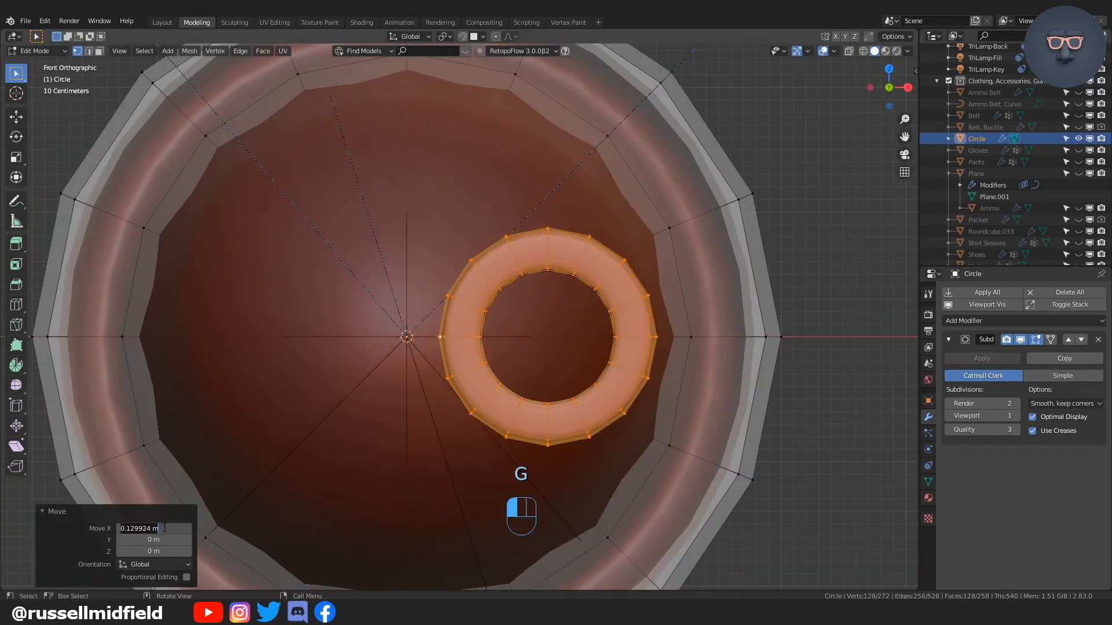
left_click(550, 418)
key("Return")
- Duplicate the tube rotated by -90° around the cylinder's centre and repeat until four tubes form a ring
key("shift+d")
left_click(391, 255)
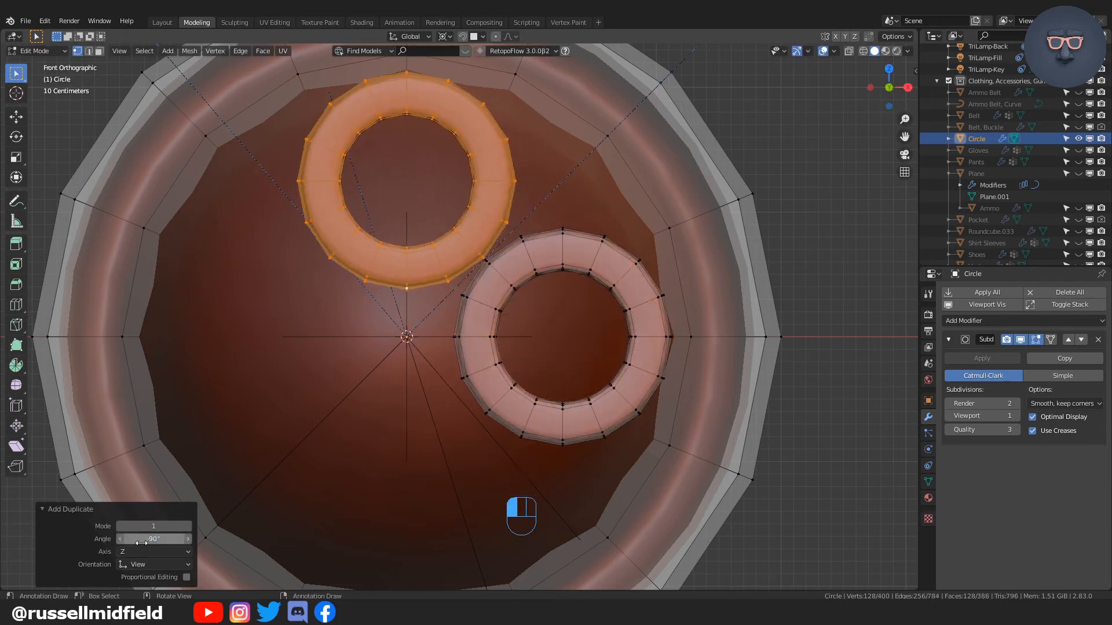
key("shift+r")
key("shift+r")
key("shift+r")
middle_click_drag(390, 255, 642, 399)
key("Tab")
- Bevel the inner and outer edge loops of the large cylinder's front rim
scroll(579, 371, "up", 4)
left_click(566, 360)
key("Tab")
left_click(485, 356)
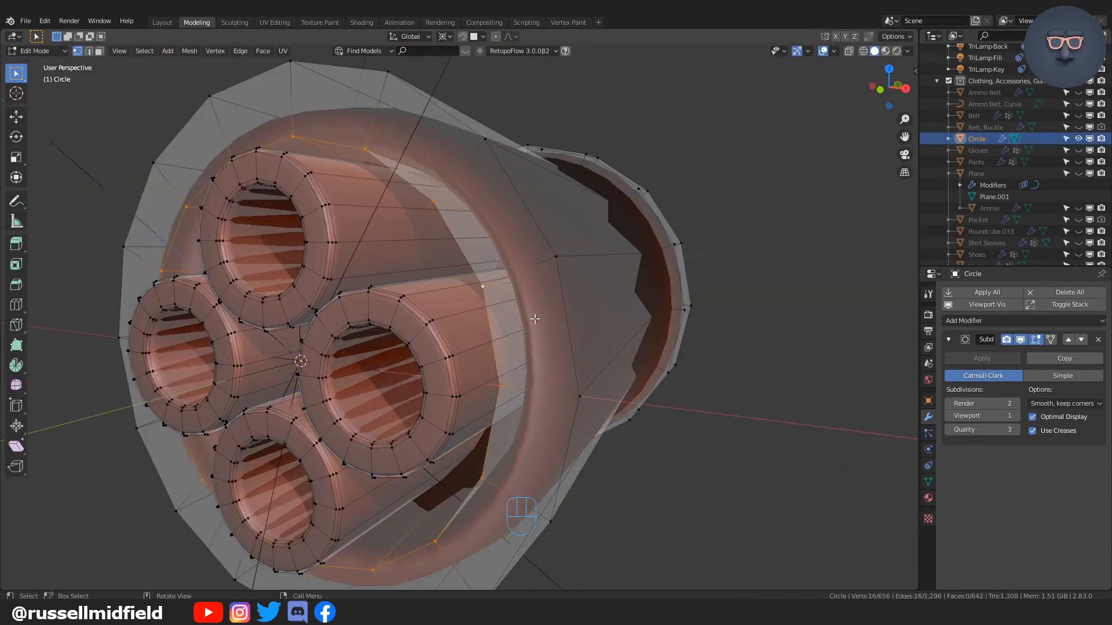
left_click(502, 339, "alt")
key("ctrl+b")
left_click(512, 336)
middle_click_drag(500, 348, 695, 324)
left_click(702, 228, "alt")
key("shift+r")
key("Tab")
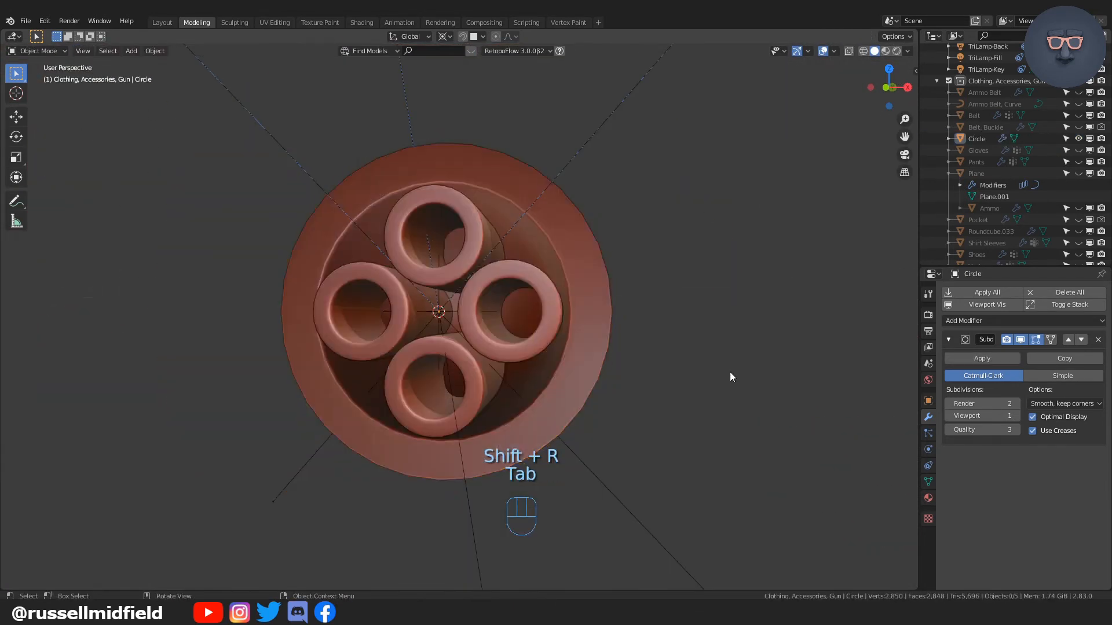
- Select all four inner tubes and move them 0.75 m along Y, deeper into the cylinder
middle_click_drag(730, 376, 633, 375)
left_click(579, 359)
key("Tab")
left_click(376, 287)
key("l")
key("l")
key("l")
key("l")
key("g")
key("y")
left_click(462, 417)
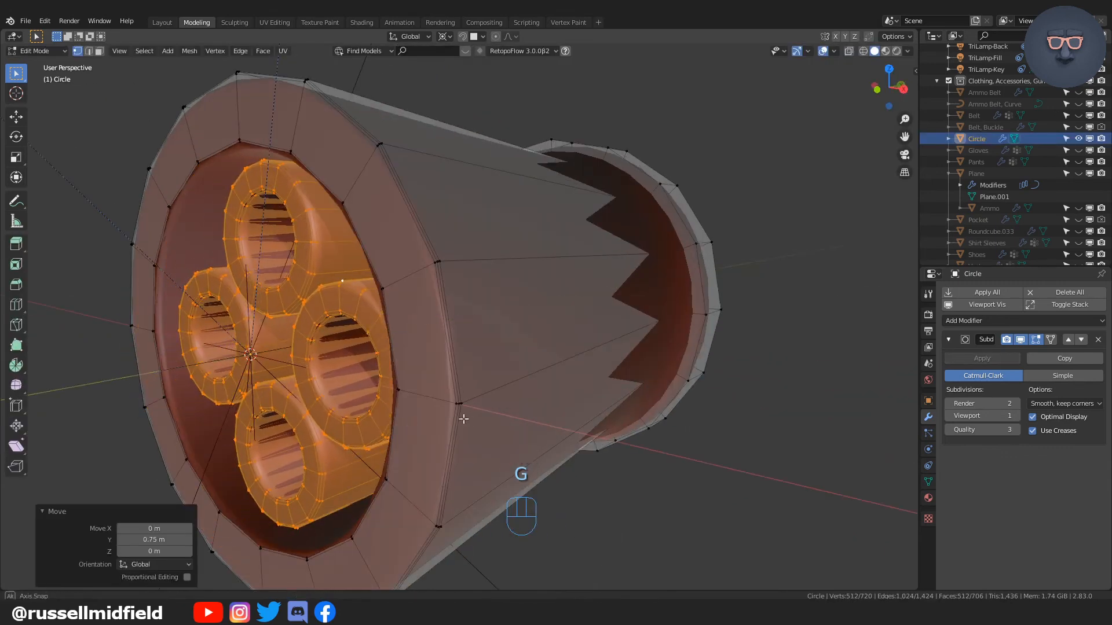
key("Tab")
left_click(613, 434)
scroll(614, 434, "down", 5)
mouse_move(613, 434)
middle_mouse_down()
mouse_move(721, 415)
mouse_move(608, 436)
middle_mouse_up()
- With X-ray on, bevel the edge loop where the cylinder meets its rear rim with a 0.01 m offset and 2 segments
key("Tab")
scroll(452, 367, "up", 4)
middle_click_drag(451, 367, 586, 362)
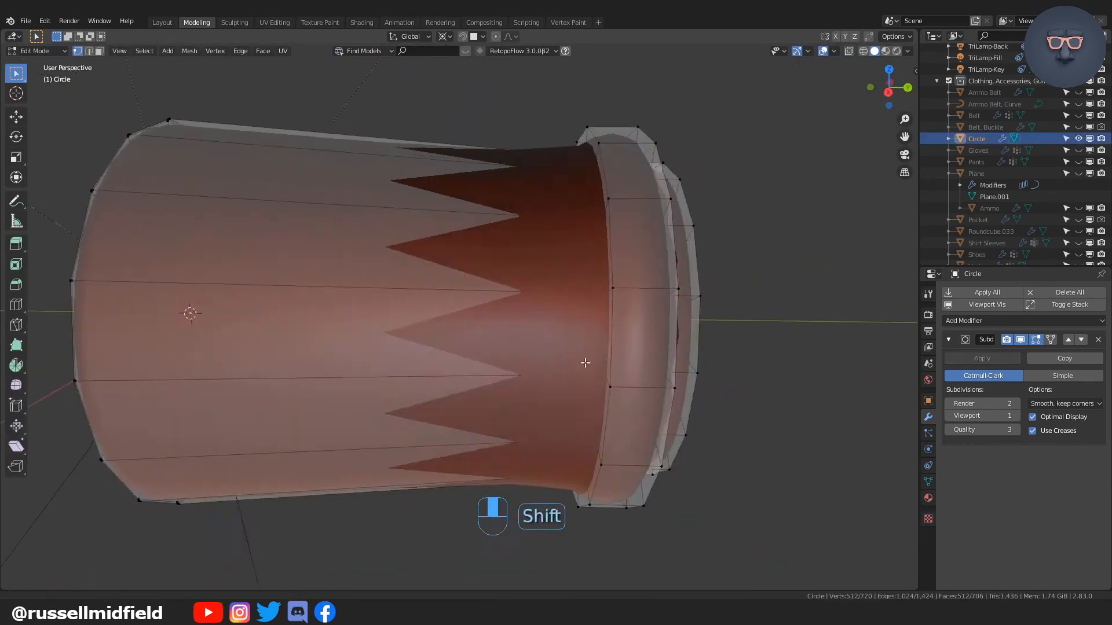
key("alt+z")
left_click(630, 312)
left_click(148, 386)
type(".01")
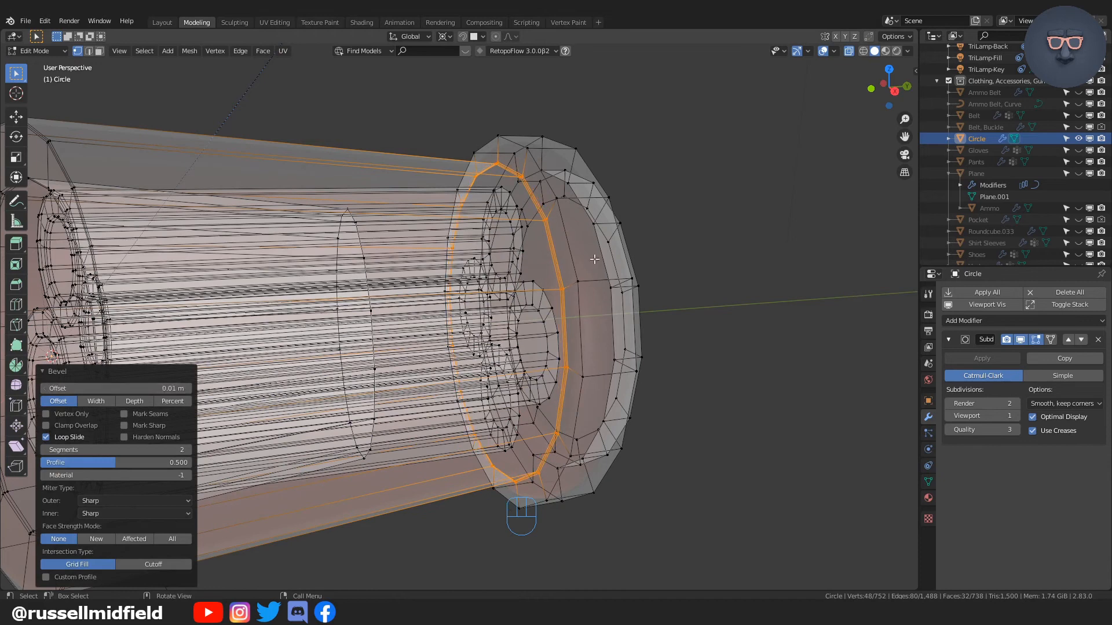
- Repeat the same bevel on the remaining edge loops of the rear rim and return to Object Mode
middle_click_drag(594, 258, 683, 277)
left_click(533, 159, "alt")
key("shift+r")
left_click(570, 188, "alt")
key("shift+r")
key("shift+r")
left_click(602, 194, "alt")
key("shift+r")
key("Tab")
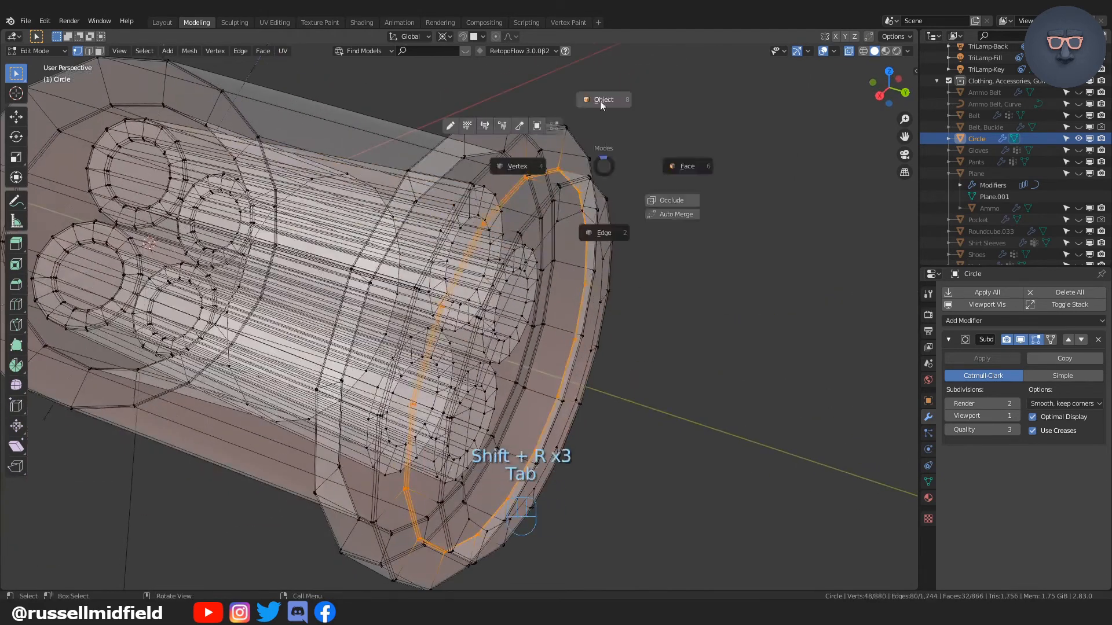
left_click(599, 105)
- Add two loop cuts around the face of the cylinder's front rim
middle_click_drag(614, 324, 759, 366)
scroll(606, 378, "down", 4)
scroll(601, 376, "up", 5)
left_click(496, 301)
key("Tab")
key("ctrl+r")
left_click(389, 188)
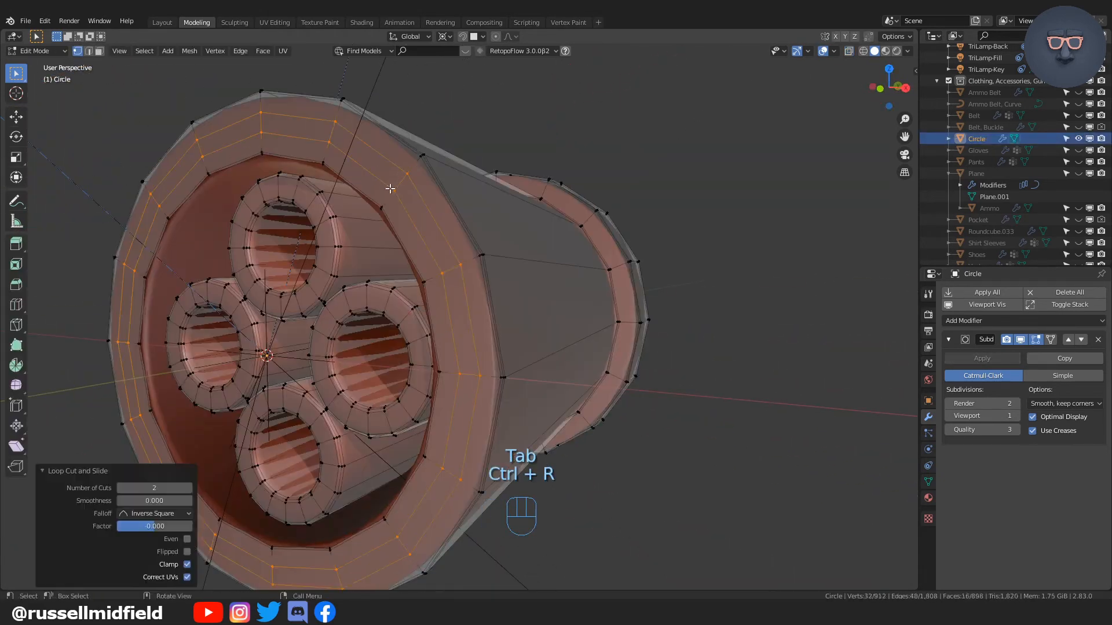
- Extrude the face ring between the two cuts inward as a groove and inset it by about 0.0023 m
left_click(566, 293)
middle_click_drag(566, 292, 547, 314)
key("e")
left_click(519, 316)
key("i")
left_click(533, 315)
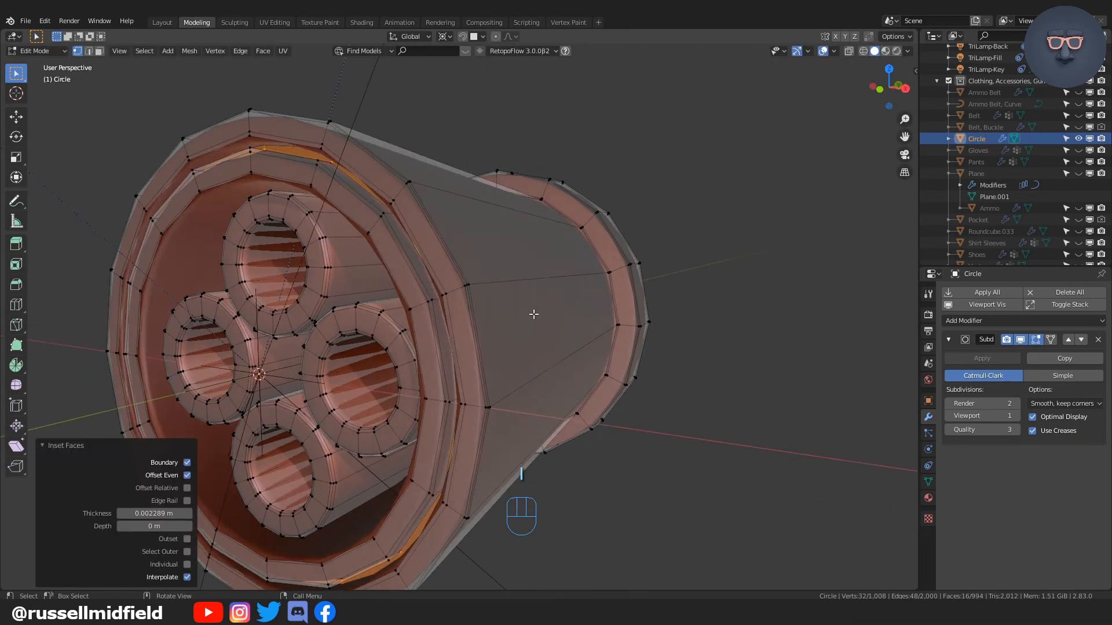
key("Tab")
- Inset the inner ring of faces on the cylinder's front rim by about 0.005 m
middle_click_drag(689, 404, 676, 401)
scroll(637, 377, "up", 4)
left_click(463, 284)
key("Tab")
middle_click_drag(597, 300, 565, 295)
key("i")
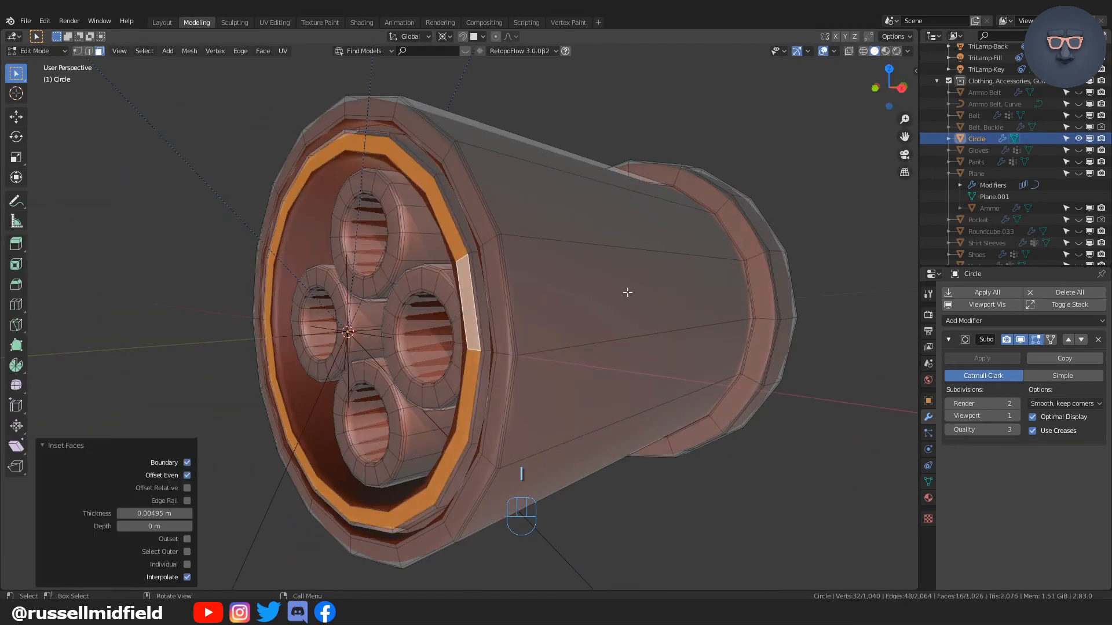
- Extrude the inset ring of faces on the cylinder's front rim and preview it in Object Mode
scroll(608, 284, "up", 3)
key("e")
key("Tab")
key("Tab")
- Bevel the extruded ring's edge loops on the front rim with two segments and return to Object Mode
key("1")
left_click(561, 241, "alt")
key("ctrl+b")
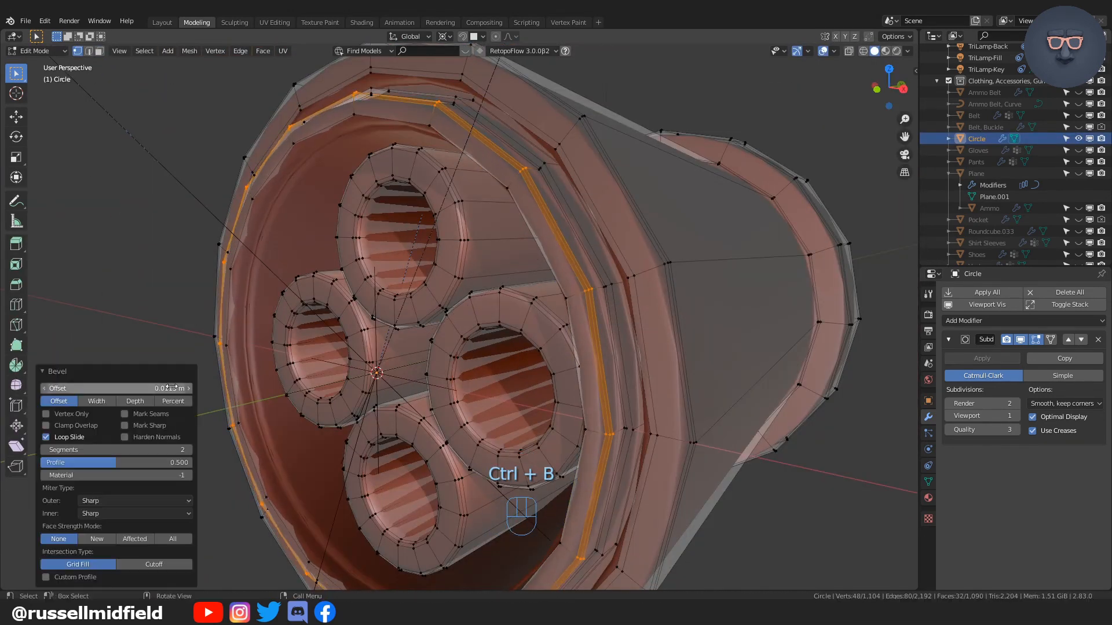
left_click(501, 185, "alt")
key("shift+r")
key("Tab")
left_click(648, 151)
scroll(658, 455, "down", 5)
scroll(752, 456, "up", 2)
- Recalculate the normals of the whole cylinder mesh, return to Object Mode and deselect it
left_click(575, 343)
key("Tab")
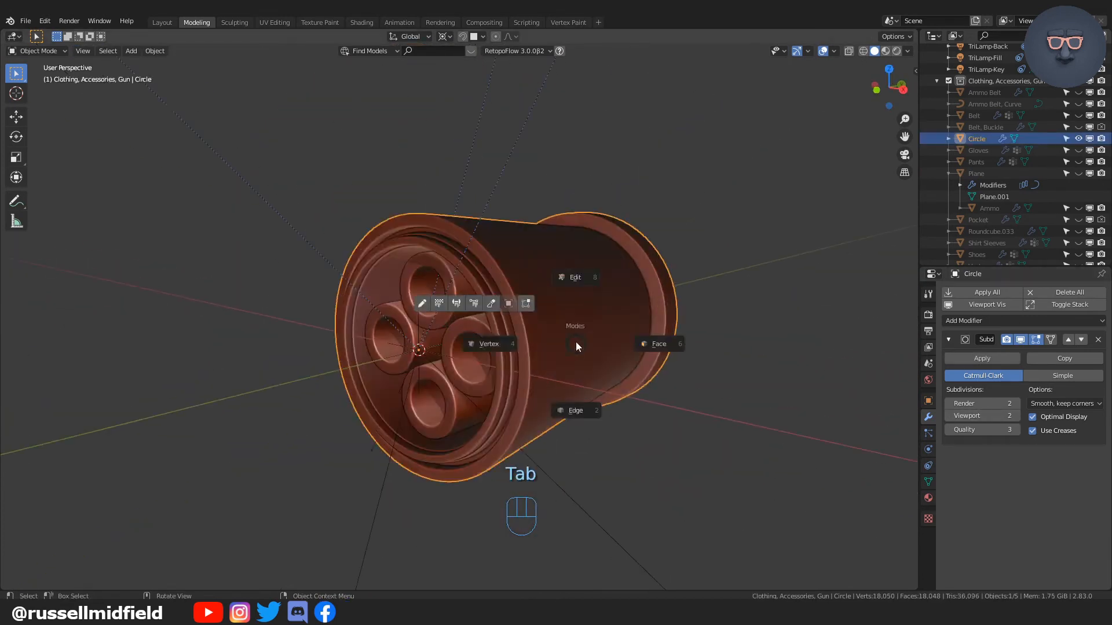
key("a")
key("shift+n")
key("Tab")
left_click(767, 414)
scroll(772, 420, "down", 3)
middle_click_drag(772, 421, 678, 480)
scroll(678, 482, "down", 3)
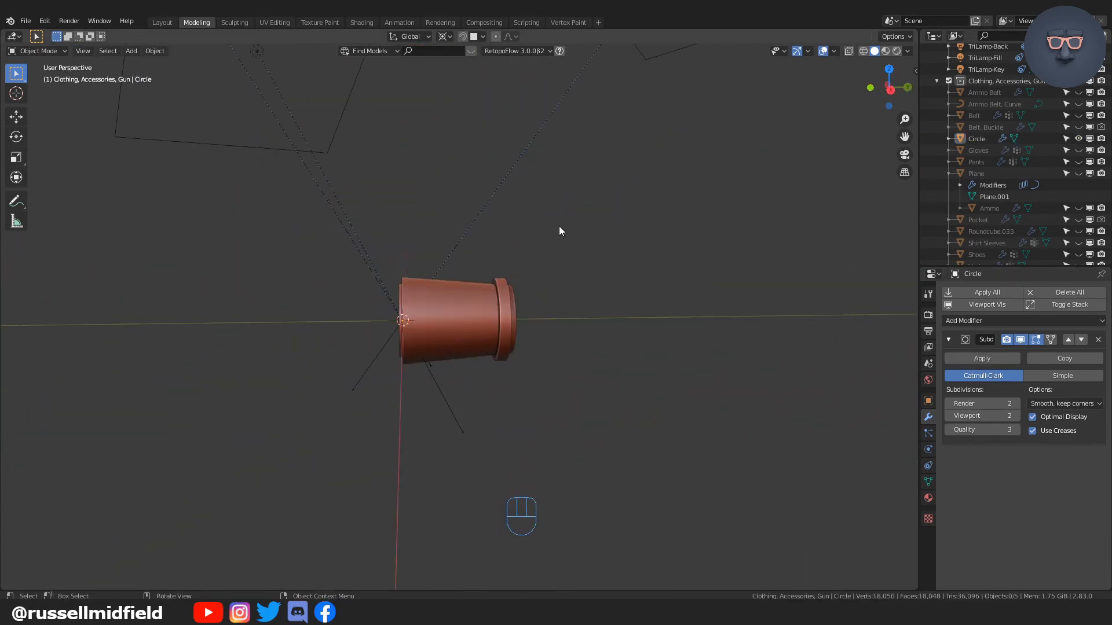
- Select the rear end loops of all four inner tubes in X-ray and move them about 11.4 m along Y
scroll(560, 232, "up", 2)
left_click(498, 319)
middle_click_drag(535, 278, 477, 273)
key("Tab")
key("alt+z")
scroll(563, 229, "up", 4)
left_click(496, 123, "alt+shift")
left_click(506, 203, "alt+shift")
left_click(498, 313, "alt+shift")
left_click(492, 339, "alt+shift")
key("ctrl+z")
left_click(457, 272, "alt+shift")
scroll(533, 315, "down", 6)
key("g")
key("y")
left_click(647, 350)
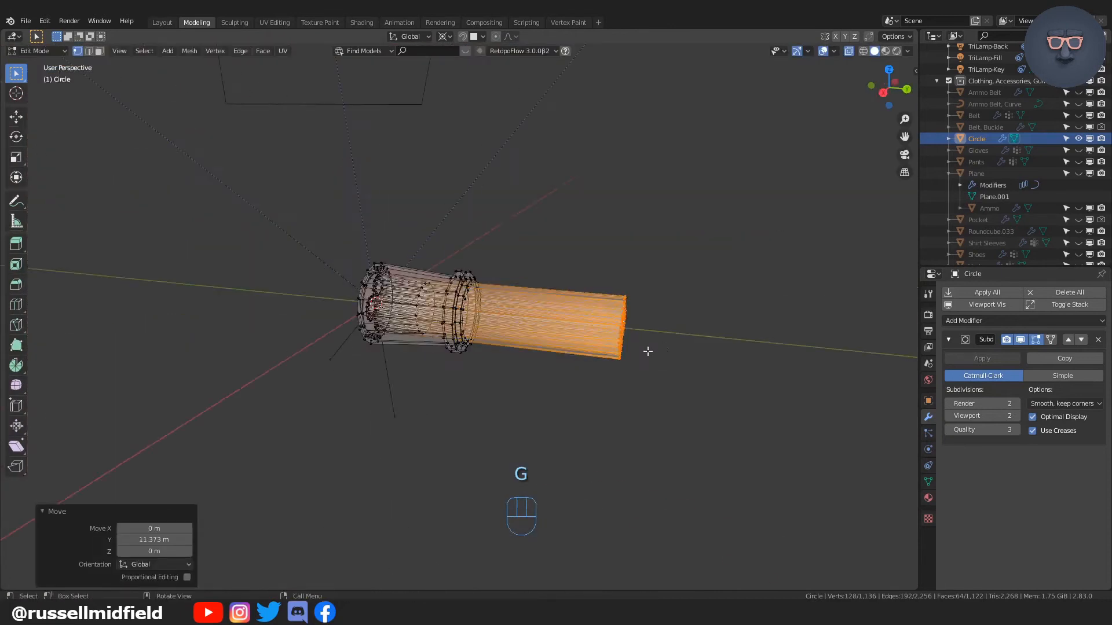
- Move the tubes' end loops farther out along Y to lengthen the four barrels
key("g")
key("y")
left_click(805, 367)
middle_click_drag(804, 368, 788, 350)
key("Tab")
mouse_move(704, 169)
middle_mouse_down()
mouse_move(724, 276)
mouse_move(632, 296)
mouse_move(570, 284)
mouse_move(457, 307)
middle_mouse_up()
scroll(585, 294, "up", 4)
key("Tab")
key("ctrl+r")
left_click(551, 260)
left_click(626, 266)
key("ctrl+z")
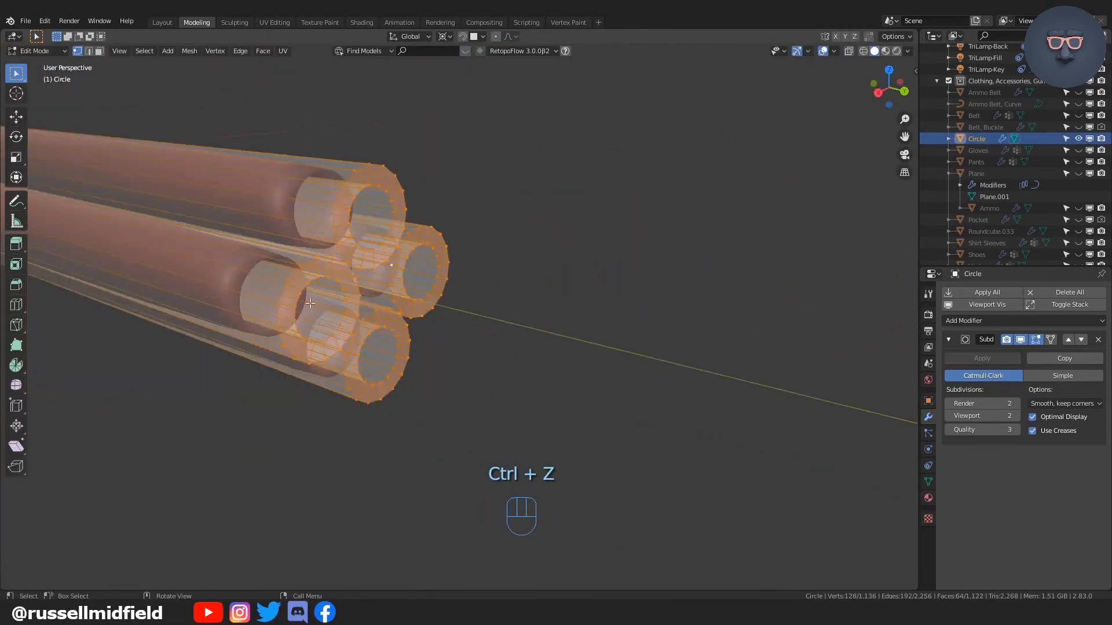
key("ctrl+b")
left_click(462, 313)
key("Tab")
key("ctrl+z")
key("ctrl+z")
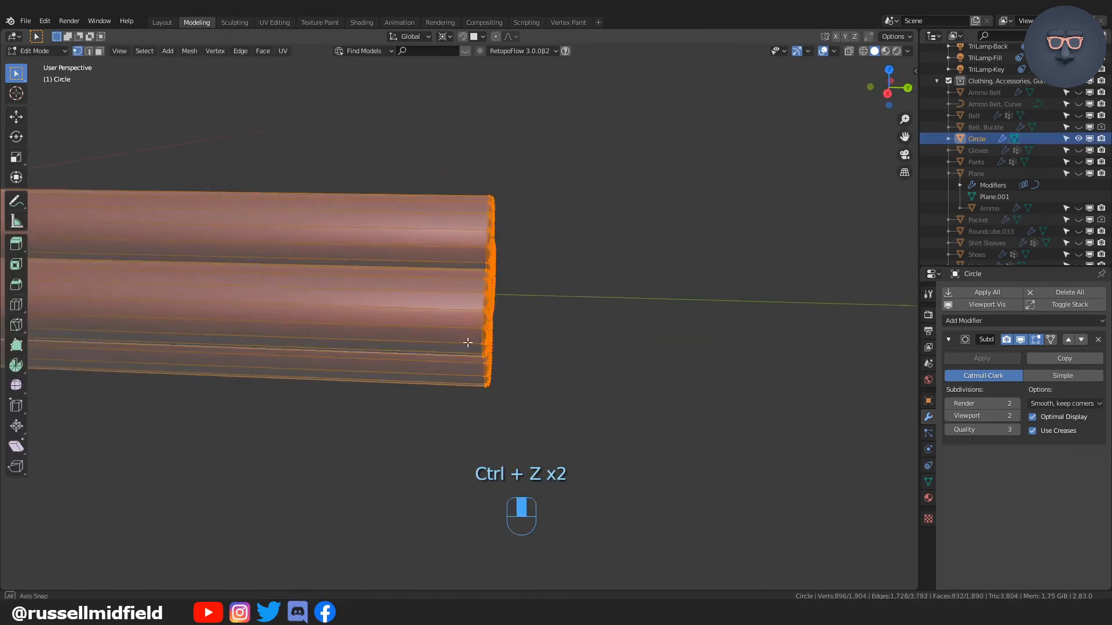
key("ctrl+z")
- Add a loop cut around the upper barrel tube, slid close to its far end
left_click(372, 118)
middle_click_drag(372, 197, 491, 236, "shift")
key("ctrl+r")
left_click(492, 236)
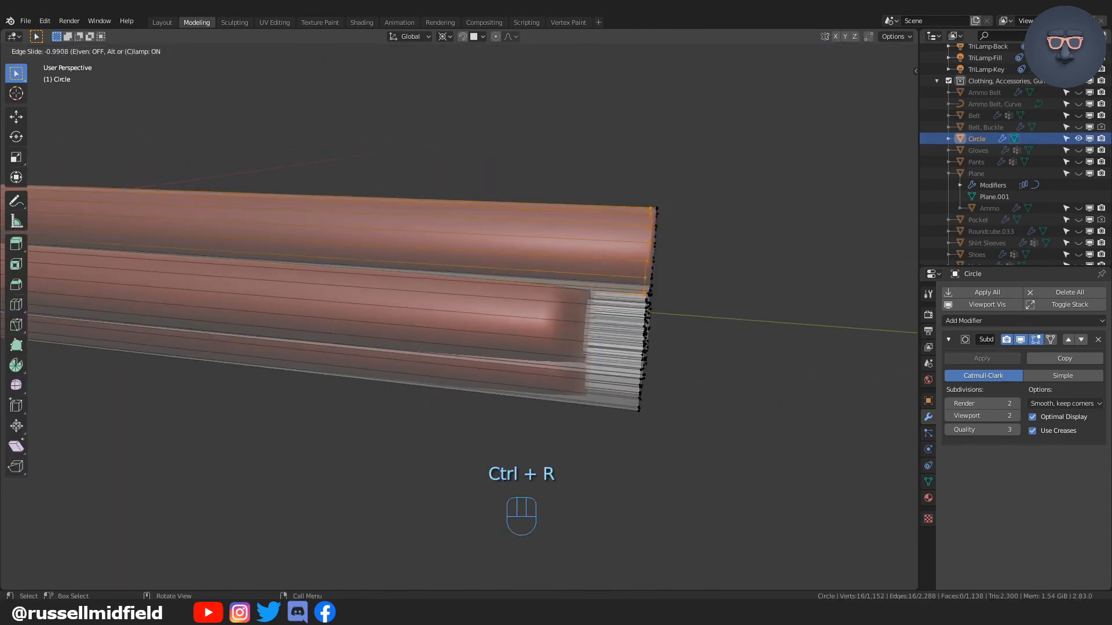
left_click(643, 249)
double_click(177, 527)
- Add a loop cut around the middle barrel tube near its far end, with a factor of -0.98
middle_click_drag(555, 482, 483, 466, "shift")
key("ctrl+r")
left_click(492, 307)
left_click(140, 525)
type("-0.")
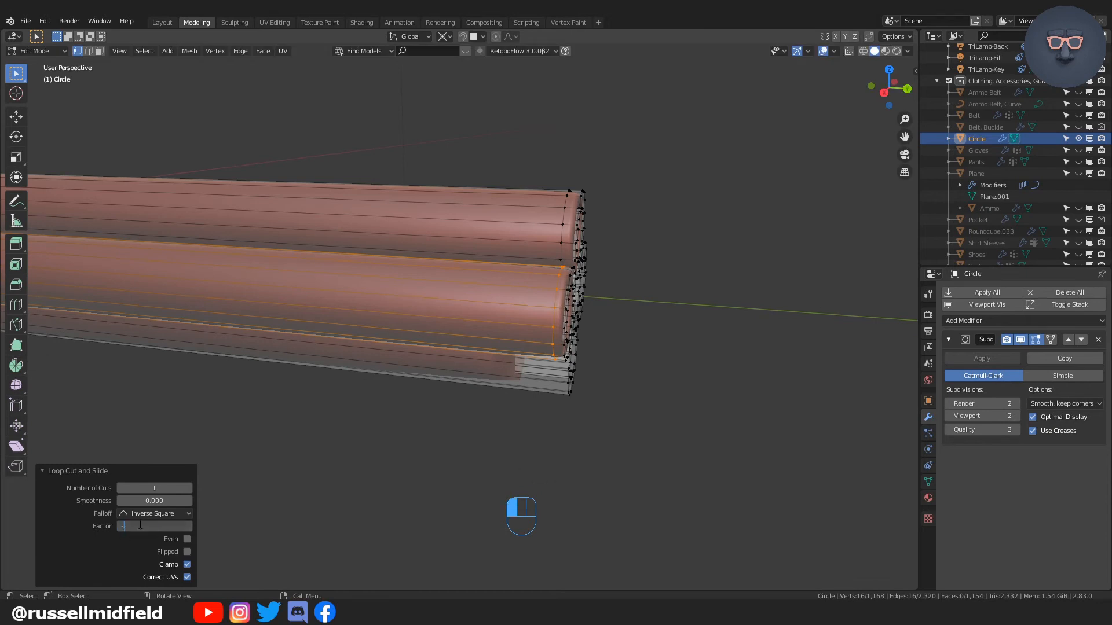
type("98")
key("Return")
- Add loop cuts at factor -0.98 near the far ends of the remaining two tubes and return to Object Mode
middle_click_drag(371, 425, 371, 389)
key("ctrl+r")
left_click(249, 313)
double_click(164, 526)
type("-.98")
key("Return")
middle_click_drag(579, 301, 348, 243)
scroll(521, 232, "up", 3)
key("ctrl+r")
left_click(631, 220)
type("-.98")
key("Return")
middle_click_drag(405, 348, 359, 554)
scroll(590, 313, "down", 4)
key("Tab")
- Duplicate an outer edge loop of the cylinder's rear rim and move the copy along Y toward the barrels' far end
scroll(360, 553, "up", 3)
middle_click_drag(614, 296, 579, 272)
left_click(168, 249)
scroll(169, 249, "up", 5)
middle_click_drag(191, 254, 289, 265)
key("Tab")
scroll(289, 265, "down", 5)
middle_click_drag(462, 333, 272, 315, "shift")
key("shift+d")
key("y")
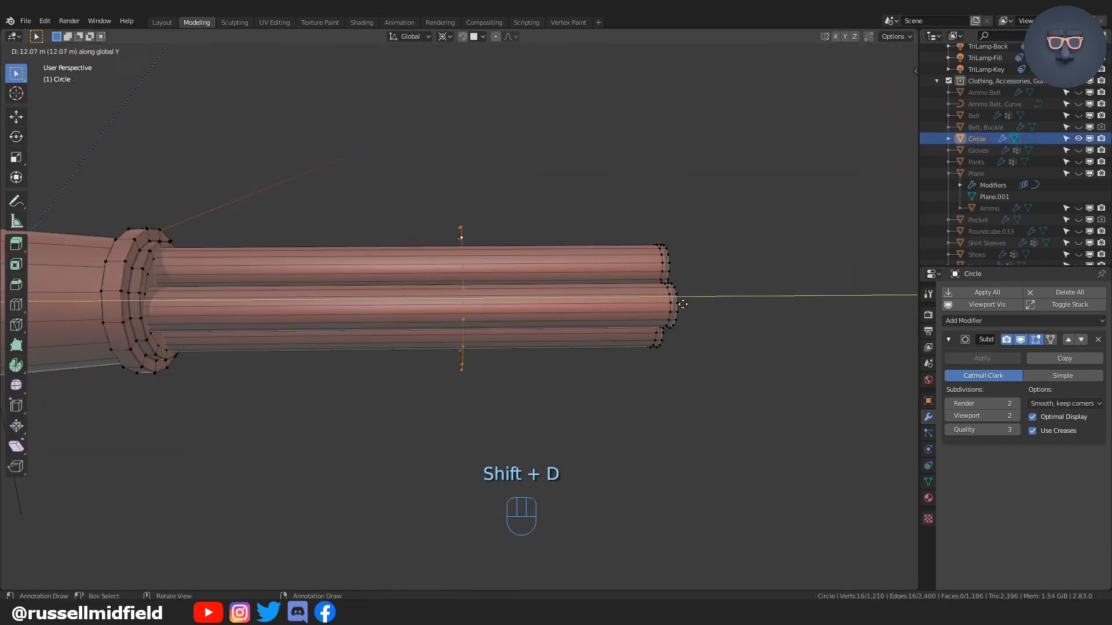
left_click(691, 346)
- Move the duplicated ring along Y in the right view so it sits by the barrels' end loops
middle_click_drag(690, 345, 496, 389, "shift")
key("KP_3")
scroll(496, 389, "up", 6)
key("g")
key("y")
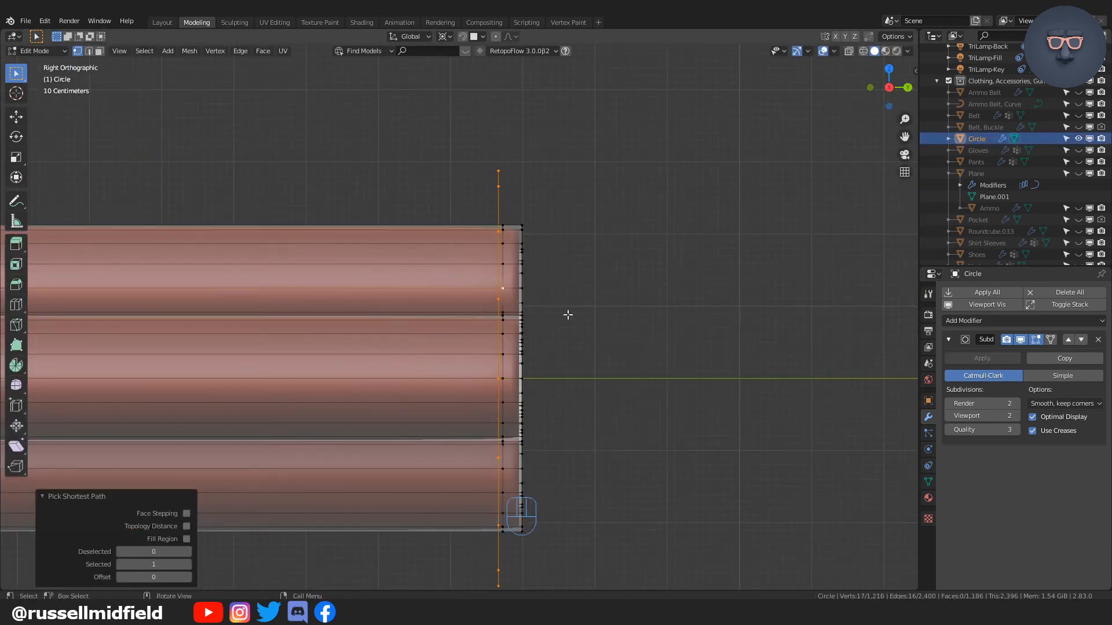
- Flatten the selected ring by scaling it to 0 along Y
key("0")
key("Return")
middle_click_drag(635, 269, 685, 422)
key("KP_3")
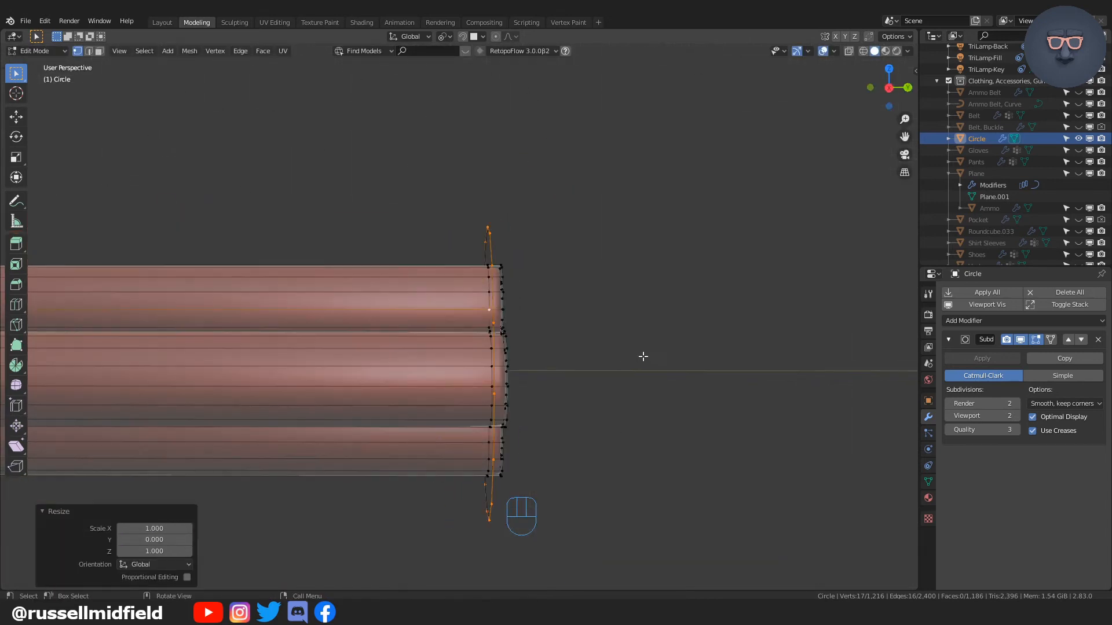
- Fill the ring at the barrels' end with a face and extrude it outward into a thick disc
scroll(530, 375, "up", 2)
middle_click_drag(530, 375, 487, 290)
key("f")
key("e")
left_click(515, 288)
key("KP_3")
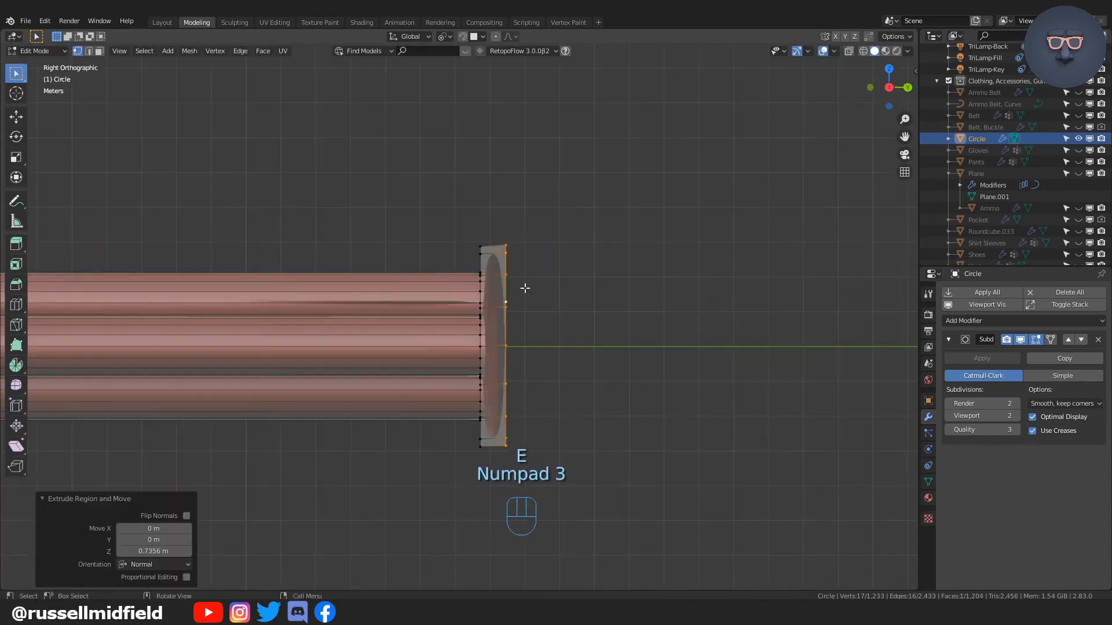
key("ctrl+z")
key("e")
left_click(566, 266)
- Bevel both outer edge loops of the end disc with two segments
middle_click_drag(566, 265, 625, 263)
left_click(625, 263, "alt")
key("ctrl+b")
left_click(630, 265)
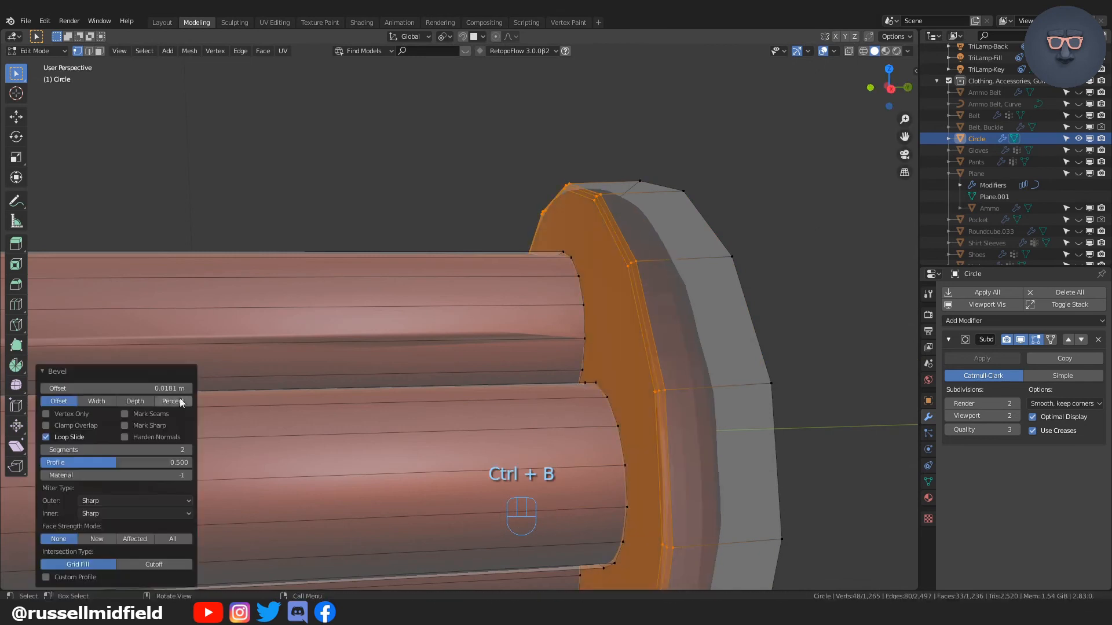
left_click(749, 297, "alt")
key("shift+r")
- Shade the gun object smooth and inspect the barrels where they meet the disc
middle_click_drag(749, 297, 715, 304)
key("q")
key("Tab")
key("q")
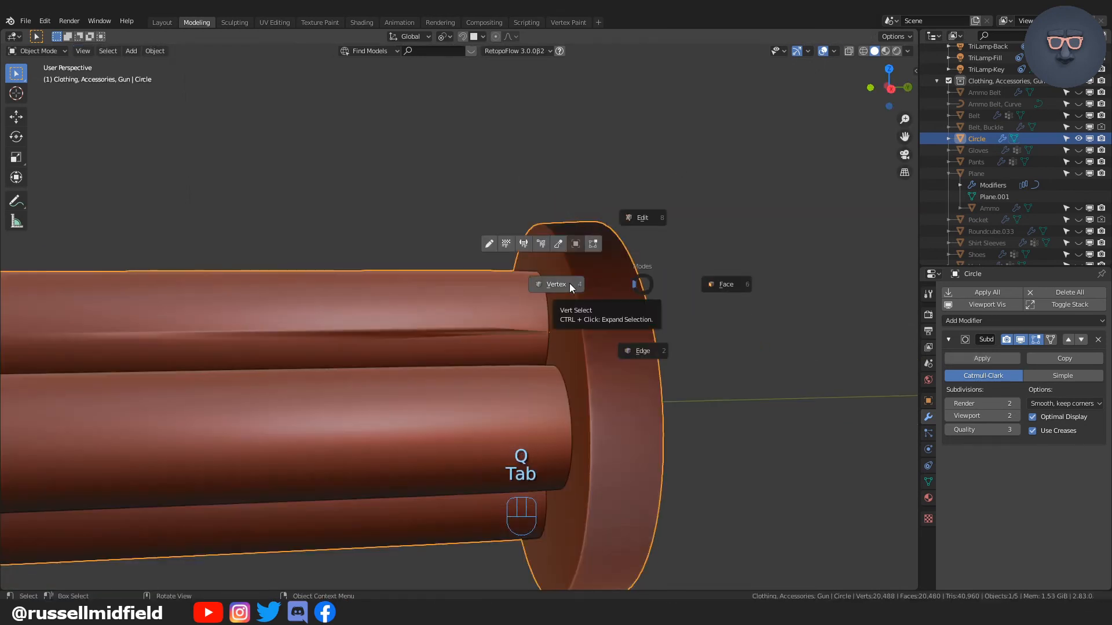
left_click(570, 287)
middle_click_drag(570, 288, 650, 364)
- Revert through the undo history to the state right after the duplicated ring was moved
key("ctrl+z")
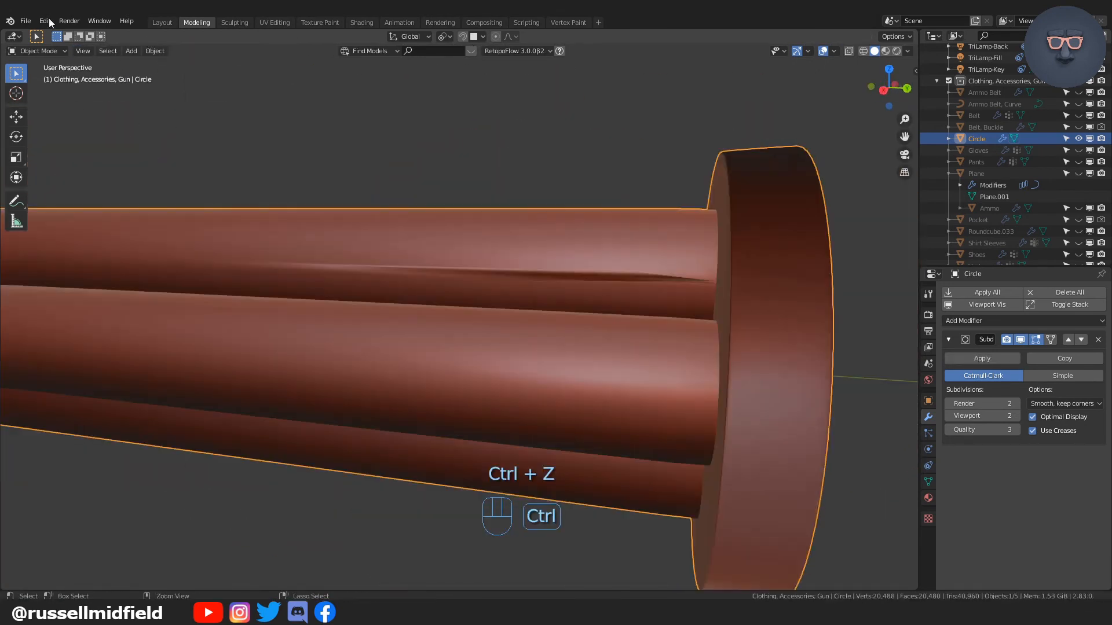
left_click(50, 21)
left_click(76, 85)
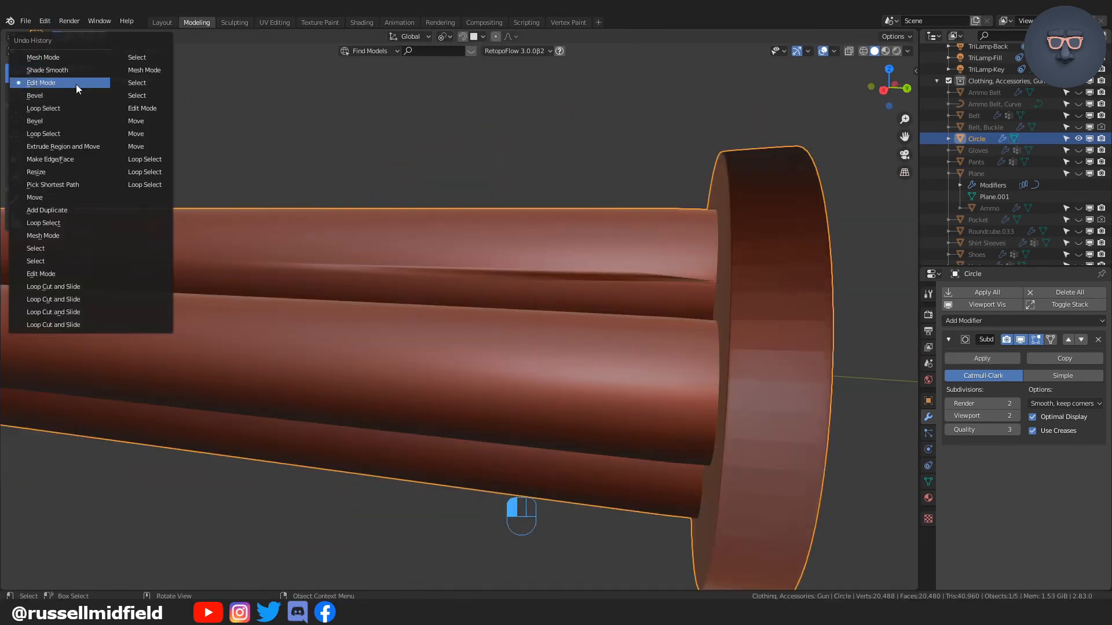
left_click(85, 196)
- Fill the duplicated ring with a face and extrude it along the barrel axis into an end disc
key("KP_3")
middle_click_drag(645, 367, 685, 342)
key("f")
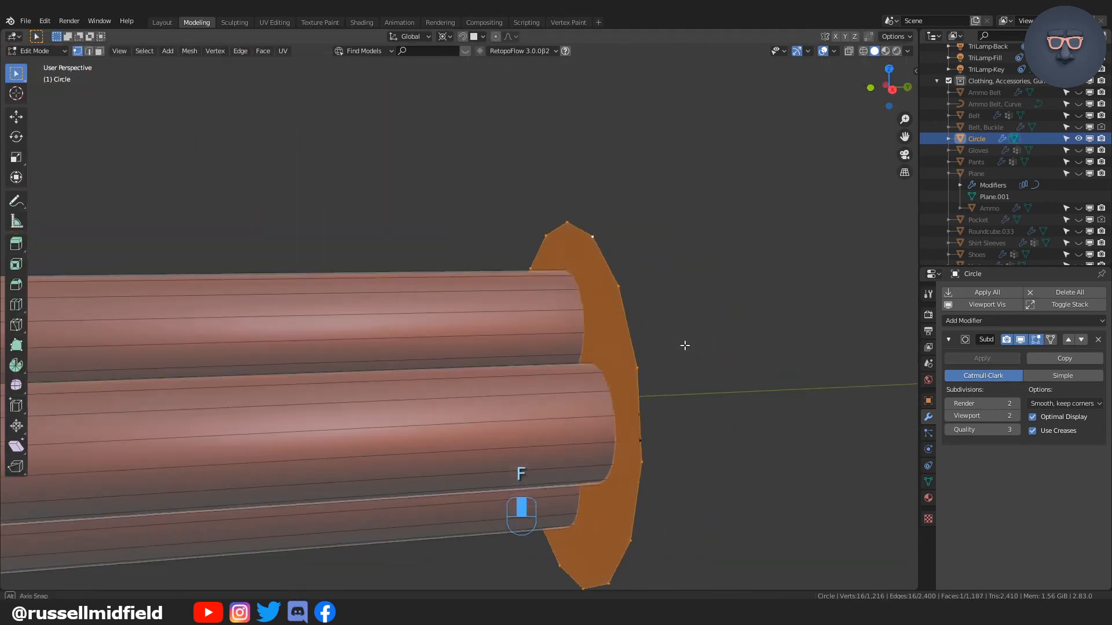
key("e")
left_click(824, 321)
- Bevel the front and rear outer edge loops of the new end disc
key("ctrl+b")
left_click(746, 186)
middle_click_drag(745, 187, 683, 197)
left_click(759, 216, "alt")
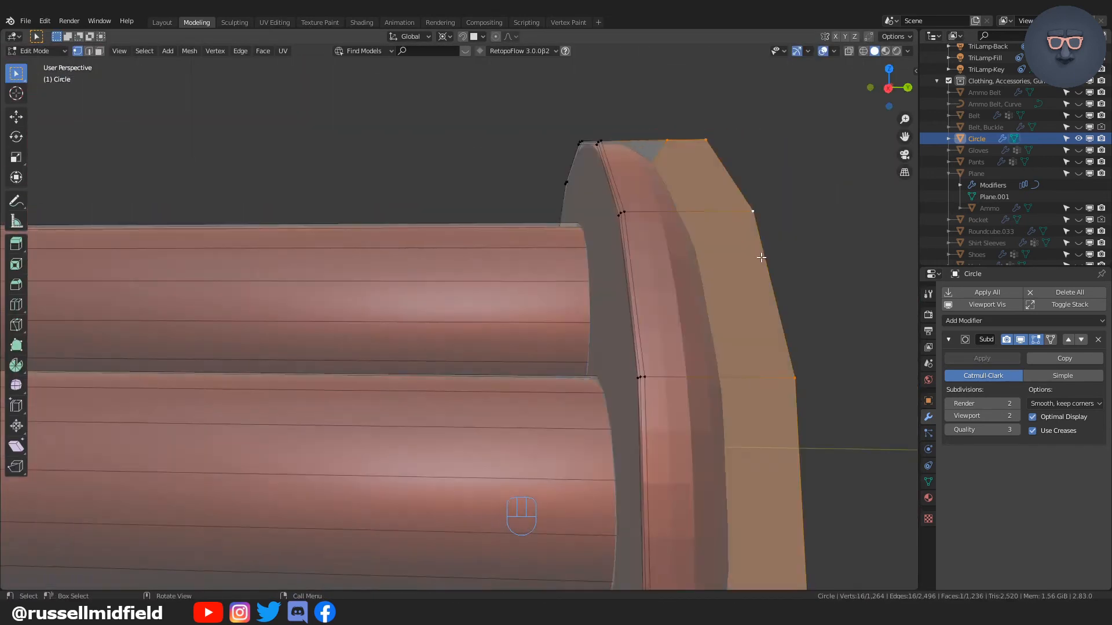
key("shift+r")
- Shade the object smooth and recalculate the normals of the entire mesh, returning to Object Mode
scroll(632, 259, "down", 4)
key("Tab")
key("q")
key("Tab")
key("a")
key("shift+n")
key("Tab")
scroll(668, 281, "down", 5)
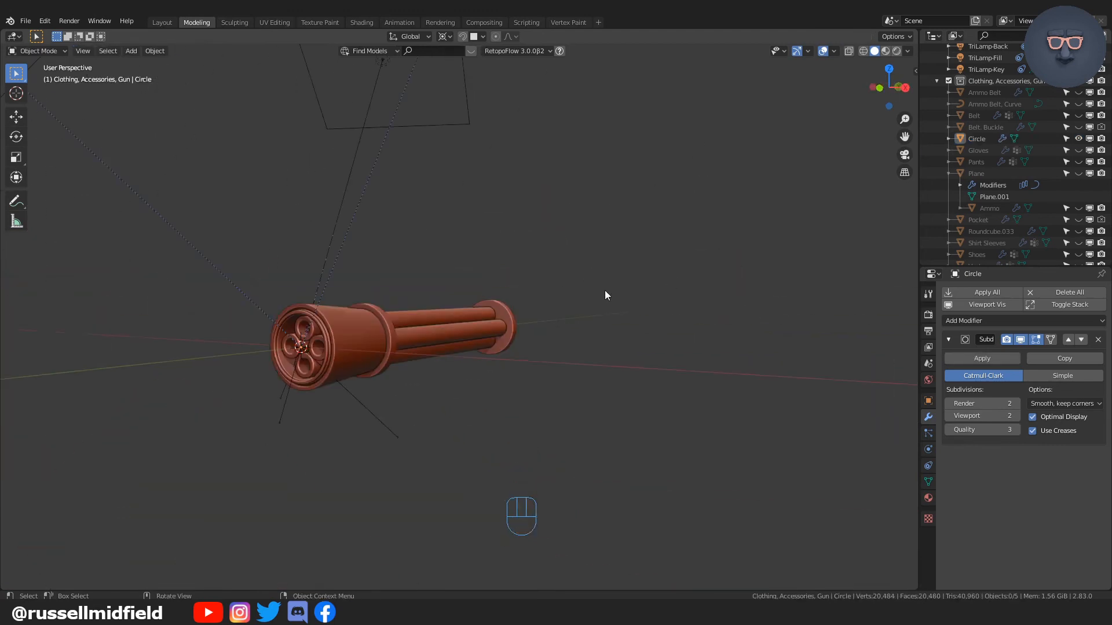
- Duplicate the end disc twice and place both copies side by side around the barrels near the cylinder's rear rim
scroll(518, 300, "up", 6)
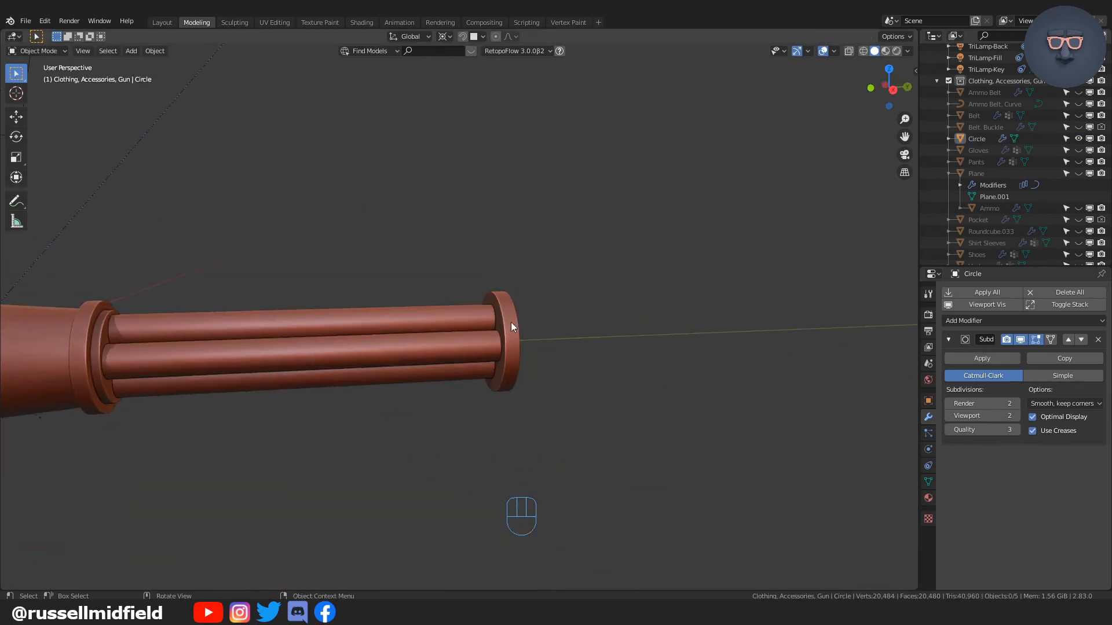
key("Tab")
key("l")
key("shift+d")
key("KP_3")
key("g")
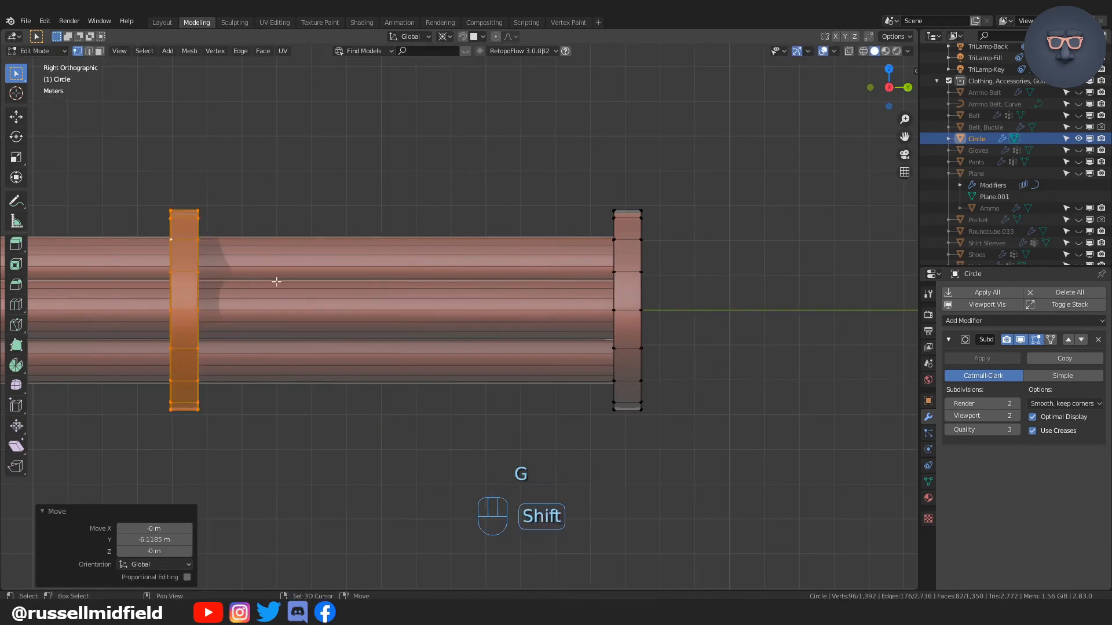
key("g")
left_click(437, 275)
middle_click_drag(277, 282, 428, 285, "shift")
- Move the original end disc about 6.1 m along Y, back from the barrels' far end toward the cylinder
left_click(766, 271)
key("l")
key("g")
left_click(576, 274)
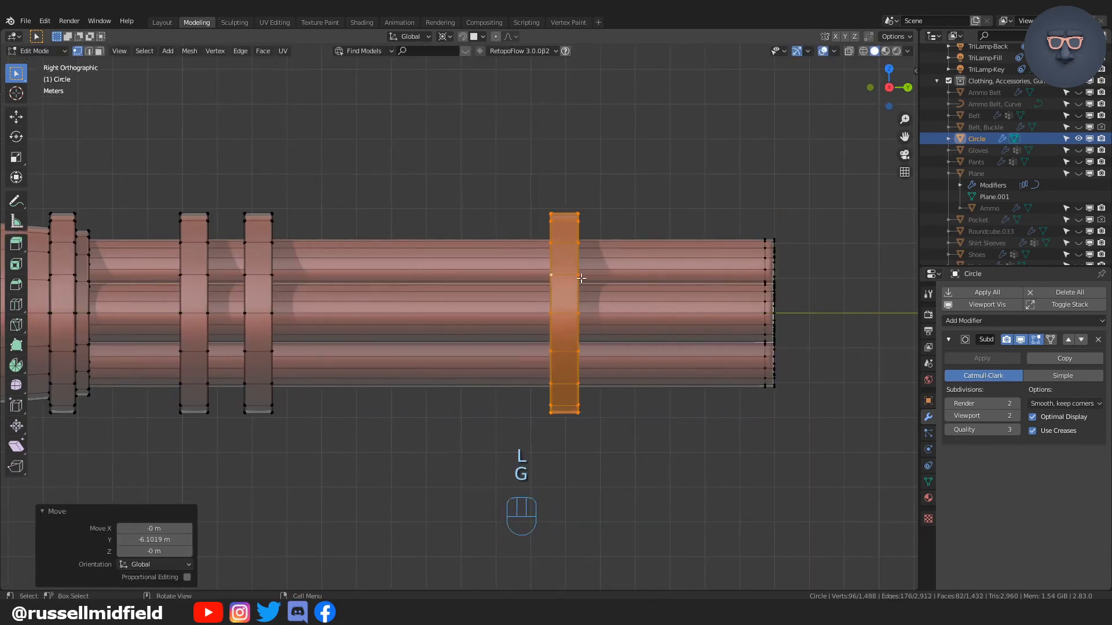
- Scale the far disc to make it thicker along the barrels, returning to Object Mode
key("s")
key("ctrl+z")
key("s")
left_click(643, 270)
key("ctrl+z")
key("period")
key("Return")
key("s")
left_click(874, 294)
key("Tab")
middle_click_drag(874, 294, 648, 319)
- Add a plane facing the front view and scale it about 3.46 along X and 3.11 along Z
key("KP_1")
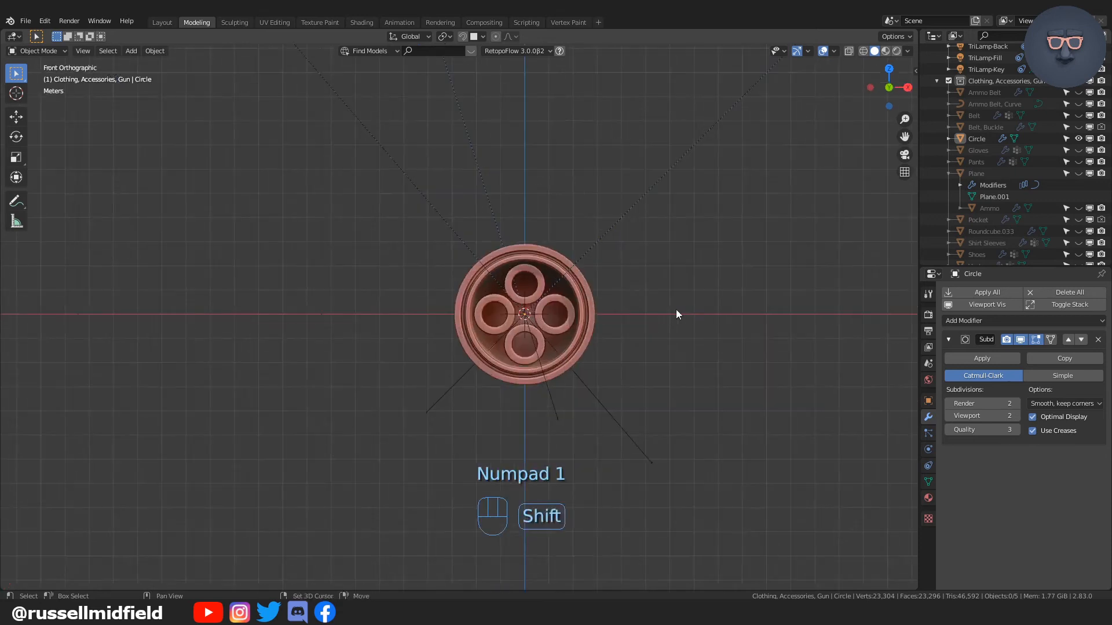
key("shift+a")
left_click(698, 38)
key("s")
key("x")
left_click(601, 303)
key("s")
key("z")
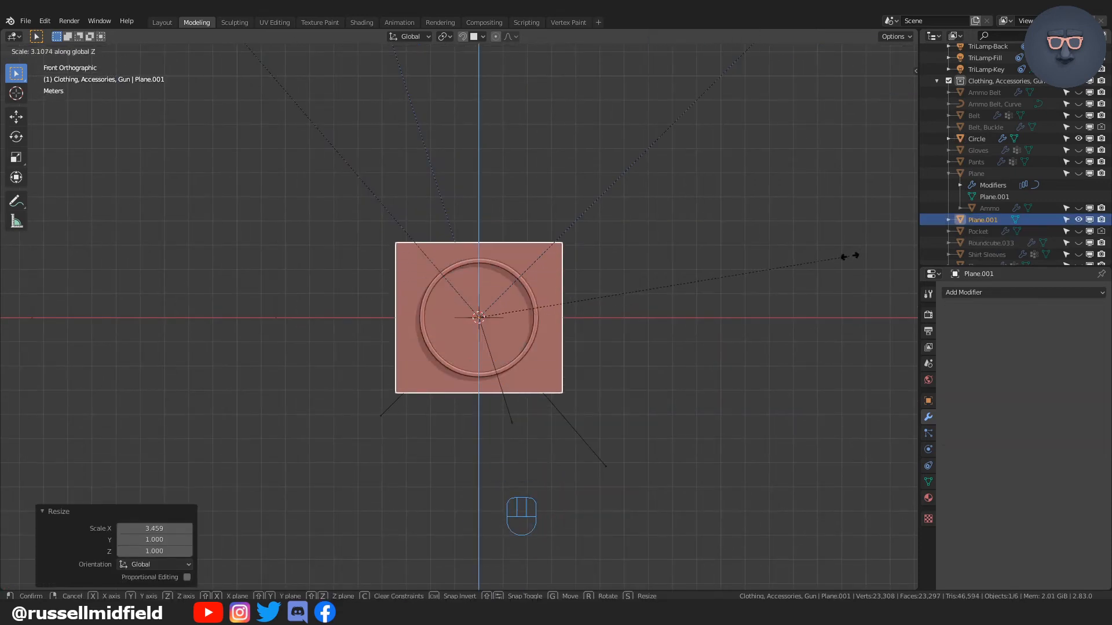
- Move the plane about 26.4 m along Y to the rear end of the barrels
middle_click_drag(695, 324, 599, 329)
key("g")
key("y")
left_click(87, 293)
scroll(485, 286, "up", 4)
- Scale the plane along Z to adjust its height around the discs, and apply the object's transform
key("KP_1")
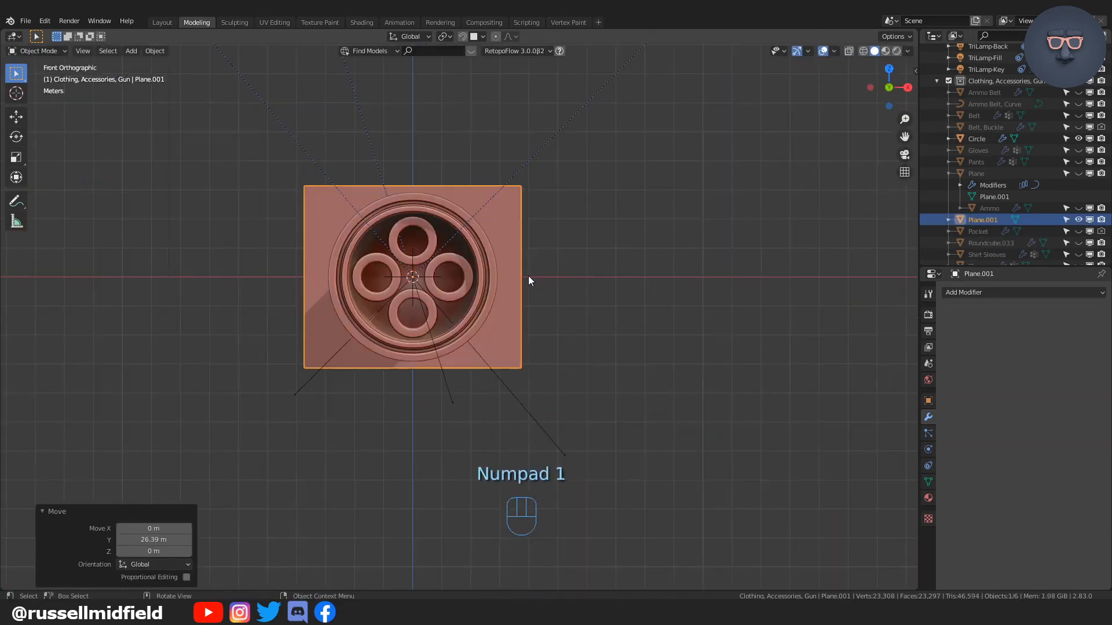
key("s")
key("z")
left_click(544, 277)
middle_click_drag(582, 286, 660, 291)
key("ctrl+a")
left_click(586, 294)
- Cut the plane vertically through its centre, delete the negative-X half and add a Mirror modifier on the X axis
scroll(587, 300, "down", 4)
middle_click_drag(568, 333, 554, 325)
middle_click_drag(623, 325, 484, 342)
scroll(538, 331, "up", 5)
key("Tab")
left_click(445, 253)
right_click(444, 253)
key("KP_1")
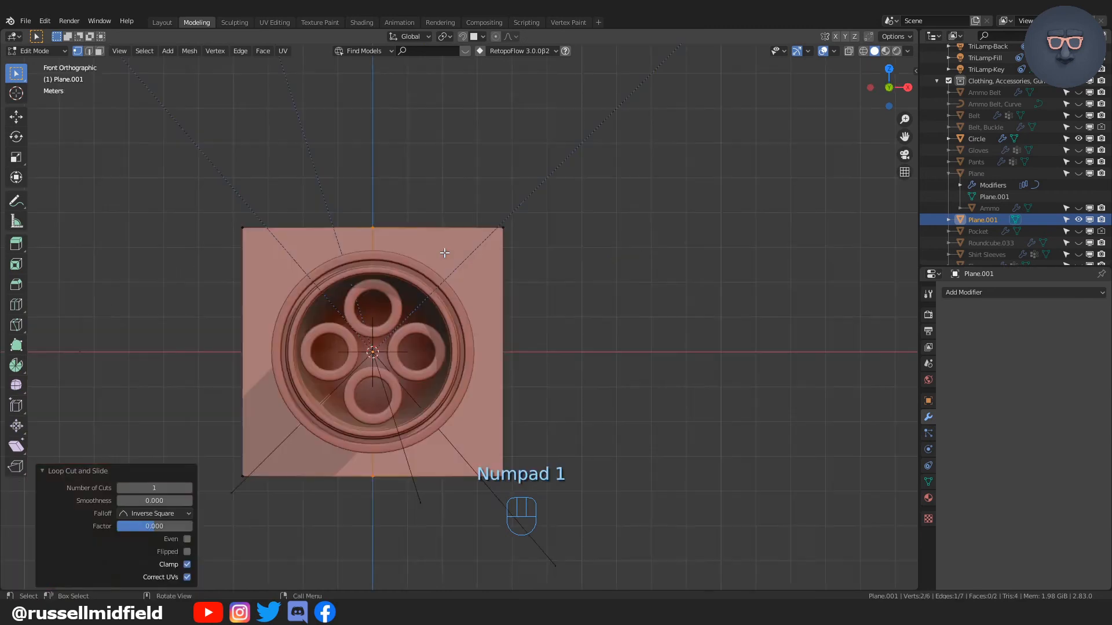
left_click_drag(205, 195, 233, 472)
left_click(289, 396)
left_click(1010, 293)
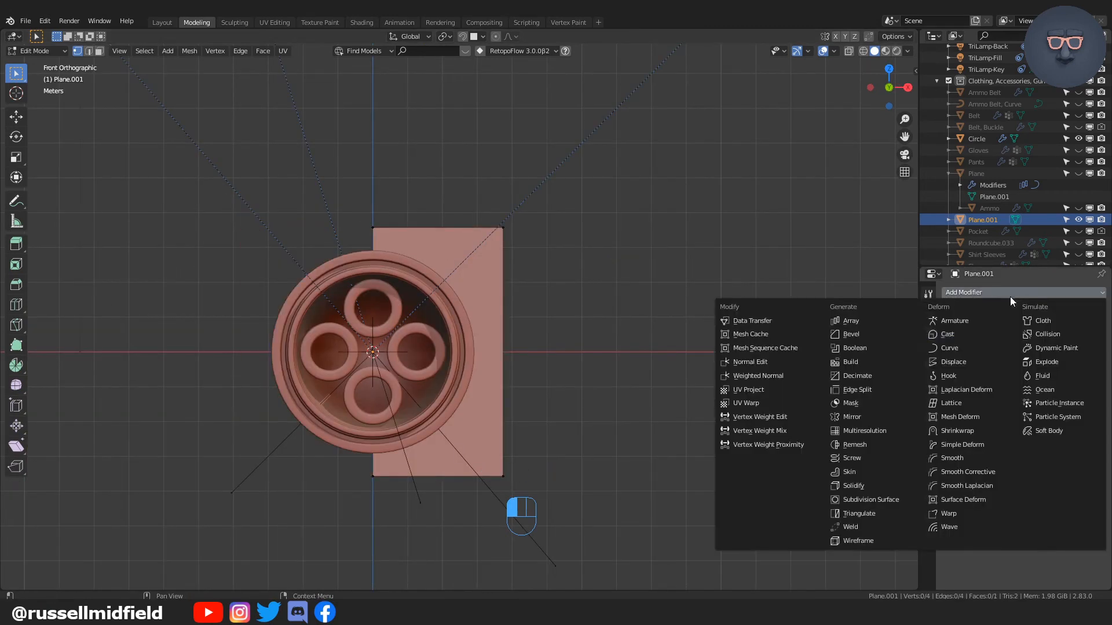
left_click(874, 418)
middle_click_drag(608, 267, 497, 242)
left_click(507, 339)
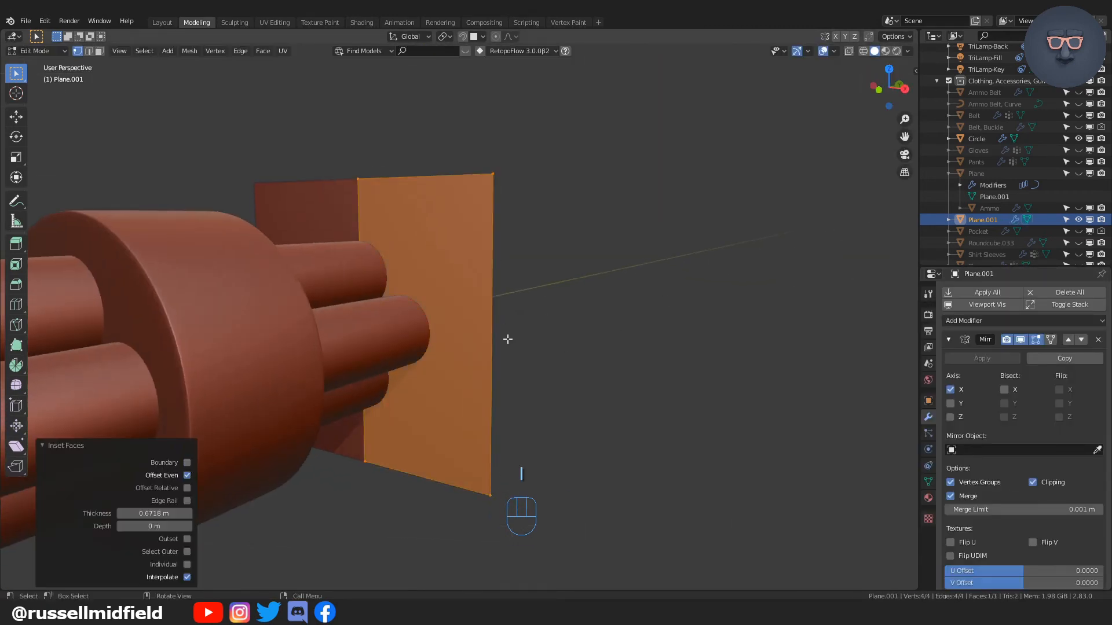
key("g")
key("ctrl+z")
key("ctrl+z")
key("ctrl+z")
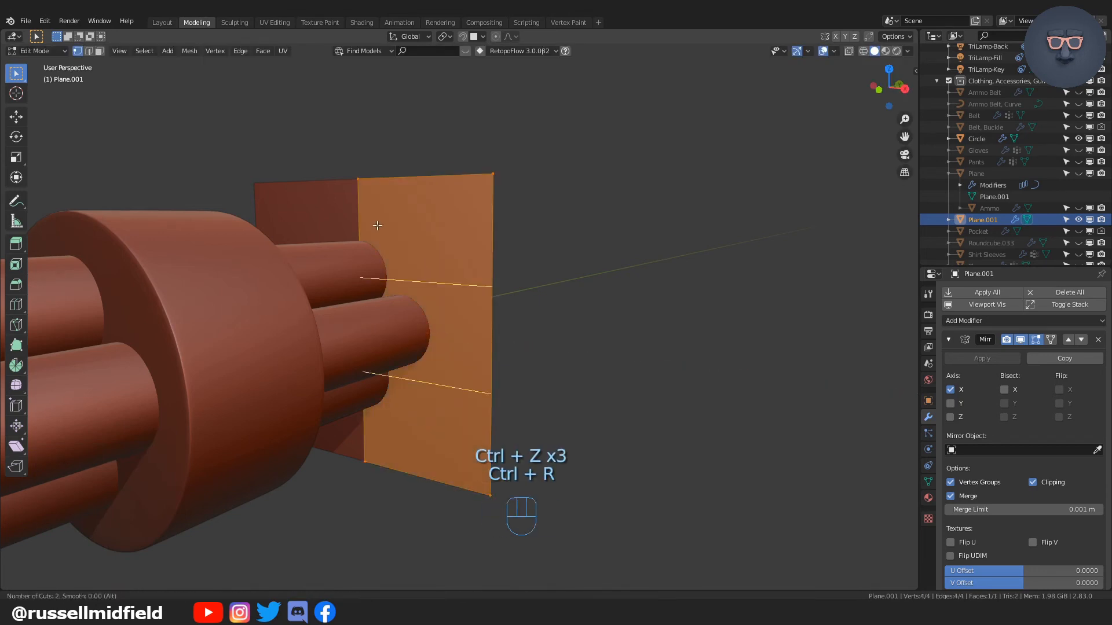
- Add two horizontal loop cuts spread toward the plane's upper and lower edges, plus a vertical cut near its outer side
left_click(377, 226)
key("s")
key("z")
left_click(675, 269)
key("ctrl+r")
left_click(446, 203)
left_click(477, 201)
- Delete the large central face of the plane to leave an open rectangular frame
key("Tab")
left_click(435, 258)
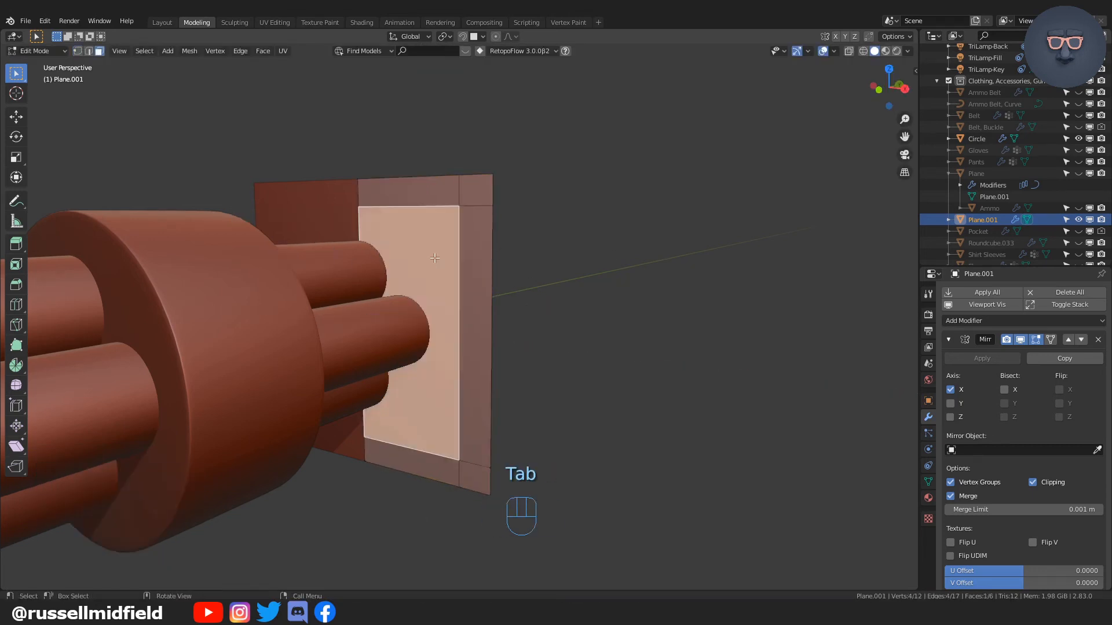
key("x")
left_click(437, 278)
- Extrude the whole frame about 5.2 m away from the barrels and scale its rear end down to about 0.81
key("Tab")
middle_click_drag(463, 279, 426, 280)
scroll(426, 281, "down", 2)
key("a")
key("e")
left_click(549, 274)
key("KP_3")
key("s")
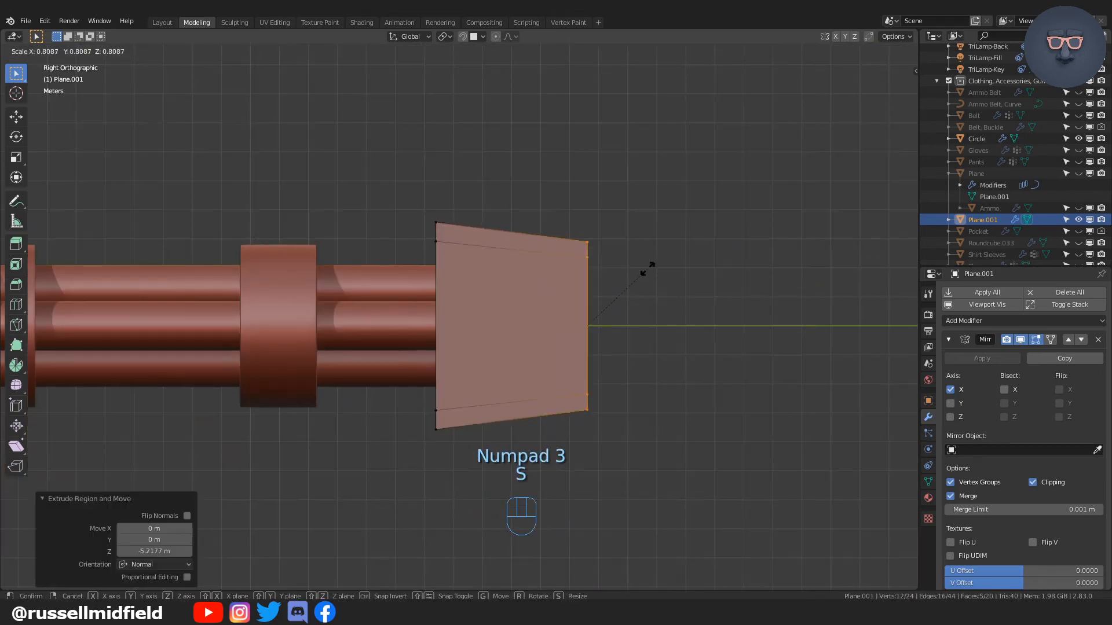
left_click(647, 269)
- Move the entire frame along Y toward the barrels so that it encloses their rear ends
middle_click_drag(647, 268, 591, 292)
key("Tab")
key("a")
key("g")
key("y")
left_click(509, 285)
middle_click_drag(509, 284, 476, 317)
- Recalculate the normals of the whole frame mesh and return to Object Mode
key("Tab")
key("Tab")
key("a")
key("shift+n")
key("Tab")
left_click(579, 322)
- Shade the frame smooth and add a Subdivision Surface modifier to it
scroll(678, 331, "down", 4)
mouse_move(579, 322)
middle_mouse_down()
mouse_move(679, 331)
mouse_move(595, 362)
mouse_move(628, 327)
mouse_move(563, 343)
mouse_move(566, 360)
mouse_move(484, 359)
mouse_move(637, 318)
mouse_move(591, 323)
middle_mouse_up()
scroll(566, 361, "up", 4)
scroll(637, 318, "down", 4)
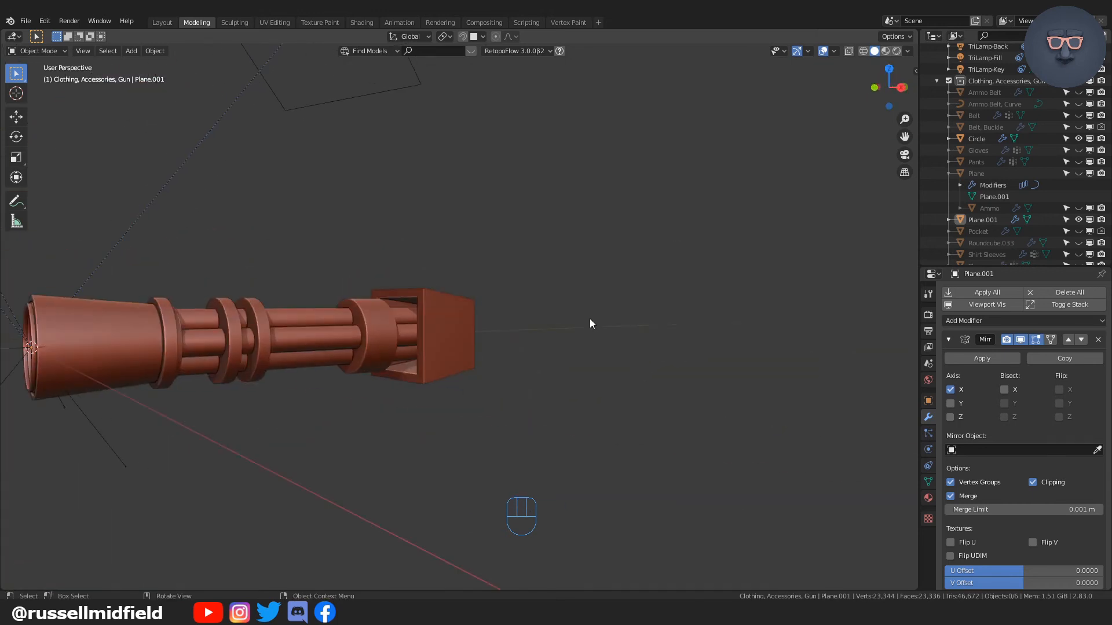
scroll(581, 330, "up", 2)
scroll(556, 329, "up", 3)
left_click(493, 328)
key("q")
key("q")
- Bevel the frame's front and rear outer edge loops with two segments, using a 0.1 m offset on the front one
key("Tab")
middle_click_drag(429, 367, 446, 328)
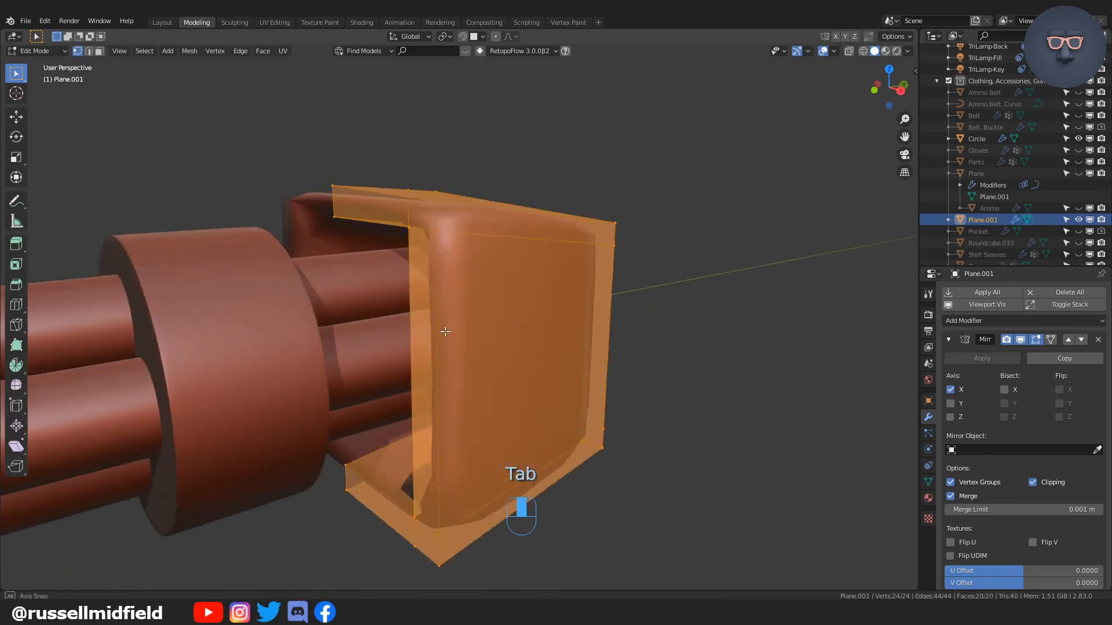
left_click(440, 328, "alt")
left_click(391, 529, "alt+shift")
key("ctrl+b")
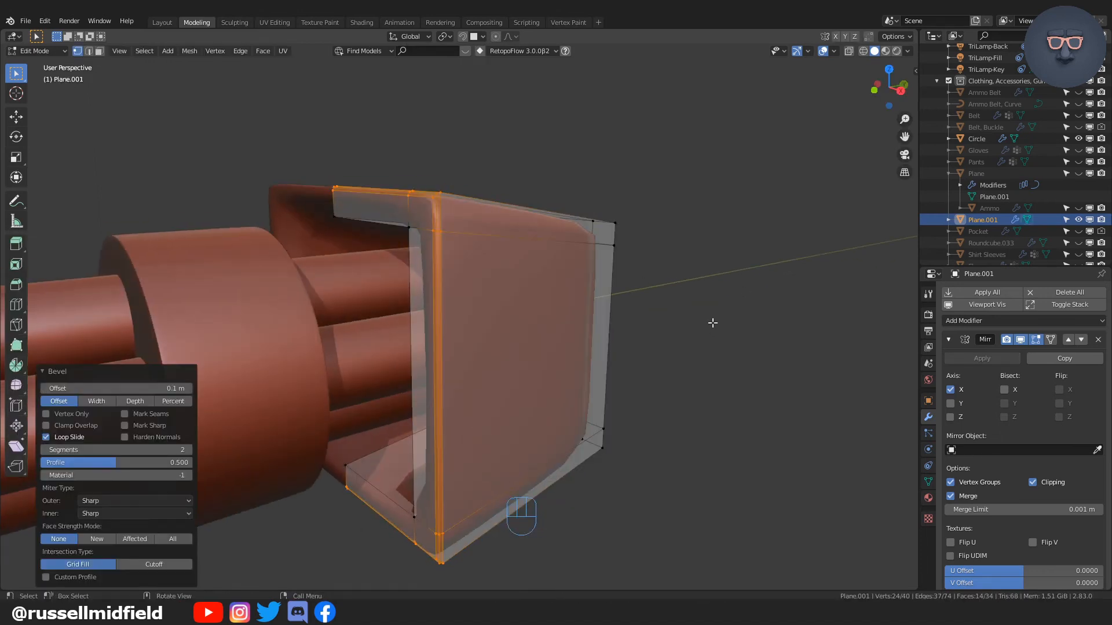
middle_click_drag(713, 323, 617, 329)
left_click(390, 353, "alt")
left_click(432, 445, "alt+shift")
key("ctrl+b")
left_click(473, 451)
key("Tab")
middle_click_drag(544, 353, 703, 374)
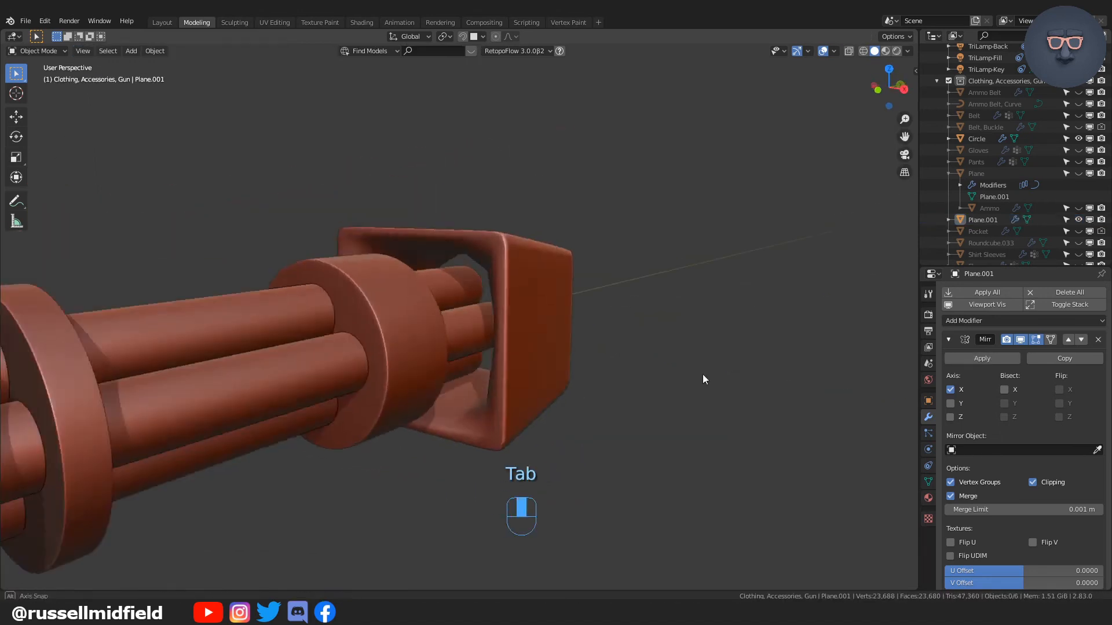
scroll(703, 374, "up", 3)
key("Tab")
left_click(528, 239, "alt")
key("Escape")
key("ctrl+b")
left_click(613, 492)
key("ctrl+z")
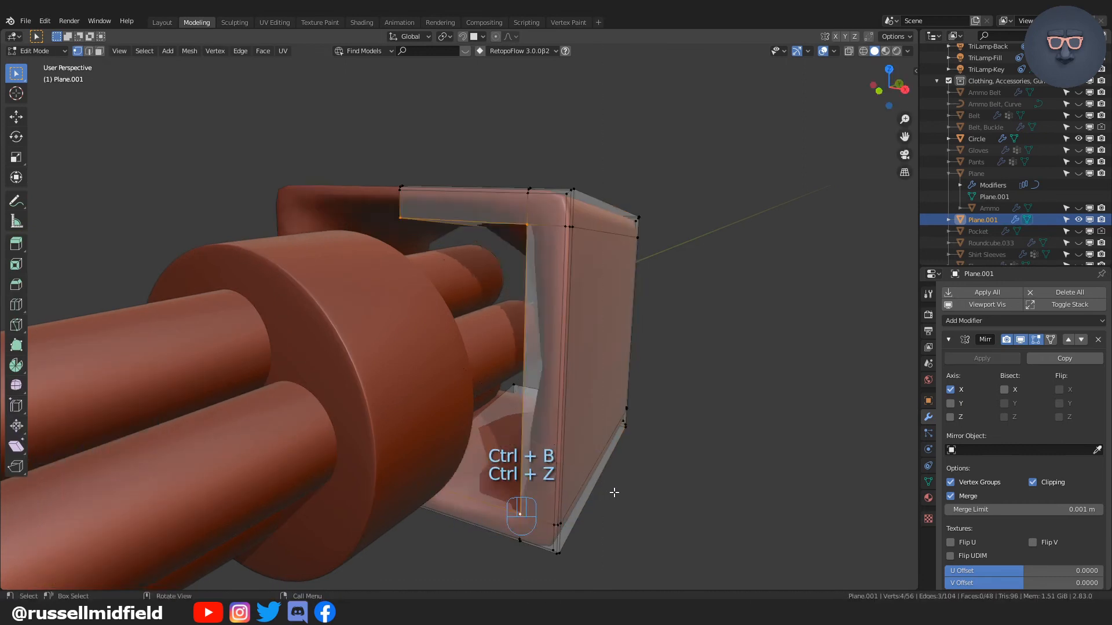
key("alt+z")
middle_click_drag(695, 489, 449, 429)
scroll(556, 280, "up", 2)
key("ctrl+b")
left_click(205, 491)
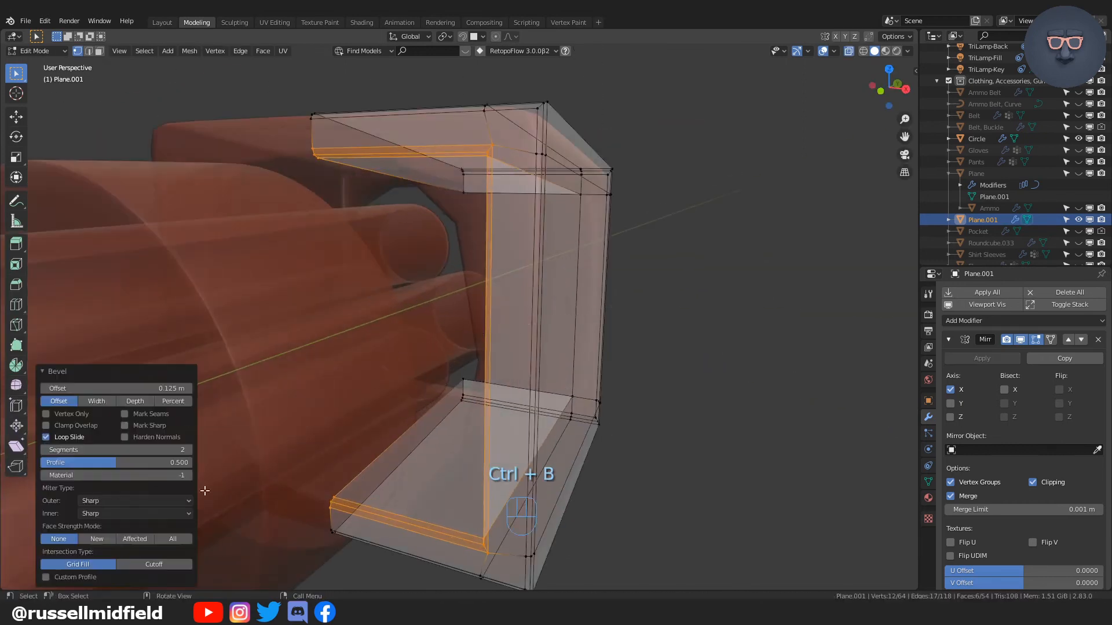
left_click(408, 194)
key("ctrl+z")
key("ctrl+z")
key("ctrl+z")
- Add loop cuts along the frame's upper, side and lower walls and slide each close to the inner opening's edges
key("ctrl+r")
left_click(502, 347)
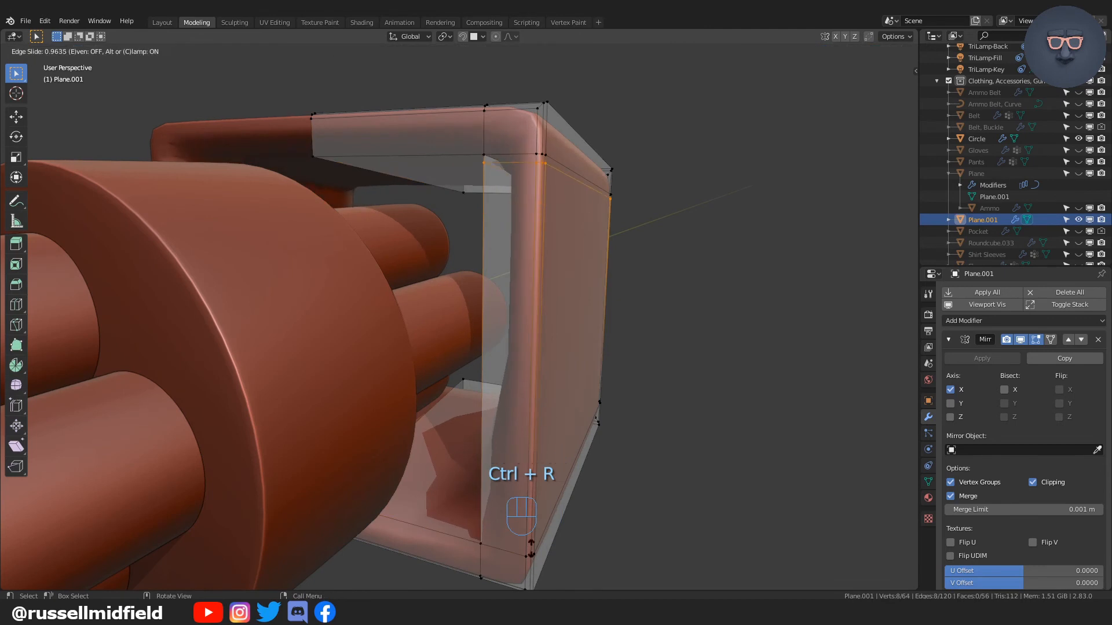
left_click(503, 172)
key("ctrl+r")
left_click(437, 119)
left_click(512, 113)
middle_click_drag(533, 434, 507, 302, "shift")
key("ctrl+r")
left_click(508, 313)
left_click(480, 394)
key("Tab")
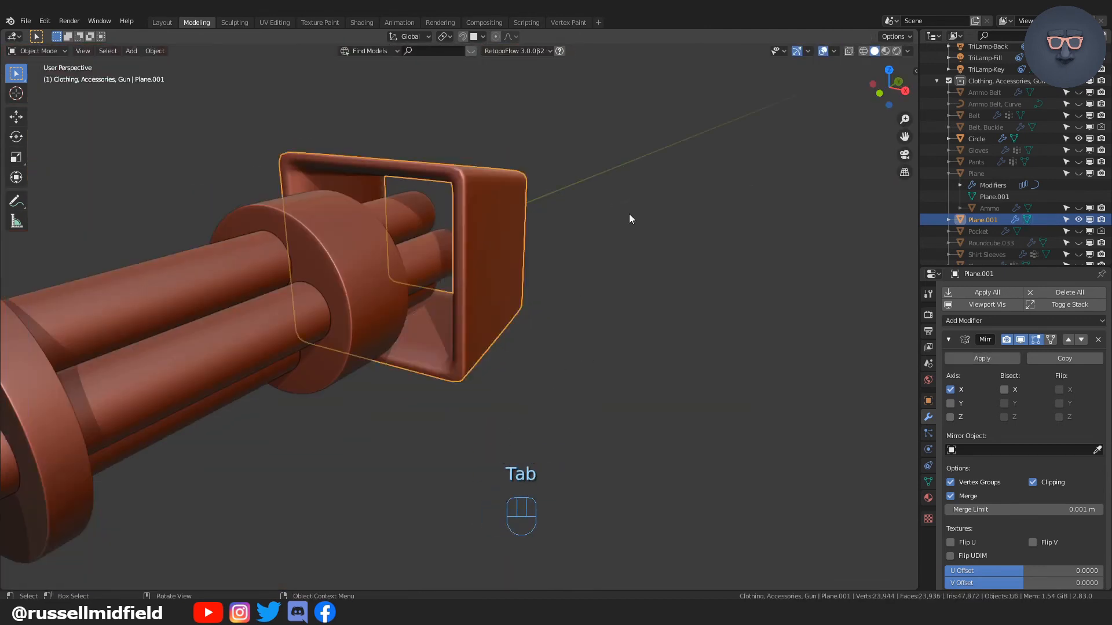
- Add further supporting loop cuts beside the frame's inner corners to sharpen them, returning to Object Mode
key("Tab")
left_click(526, 206)
key("ctrl+r")
left_click(512, 370)
left_click(503, 370)
key("ctrl+r")
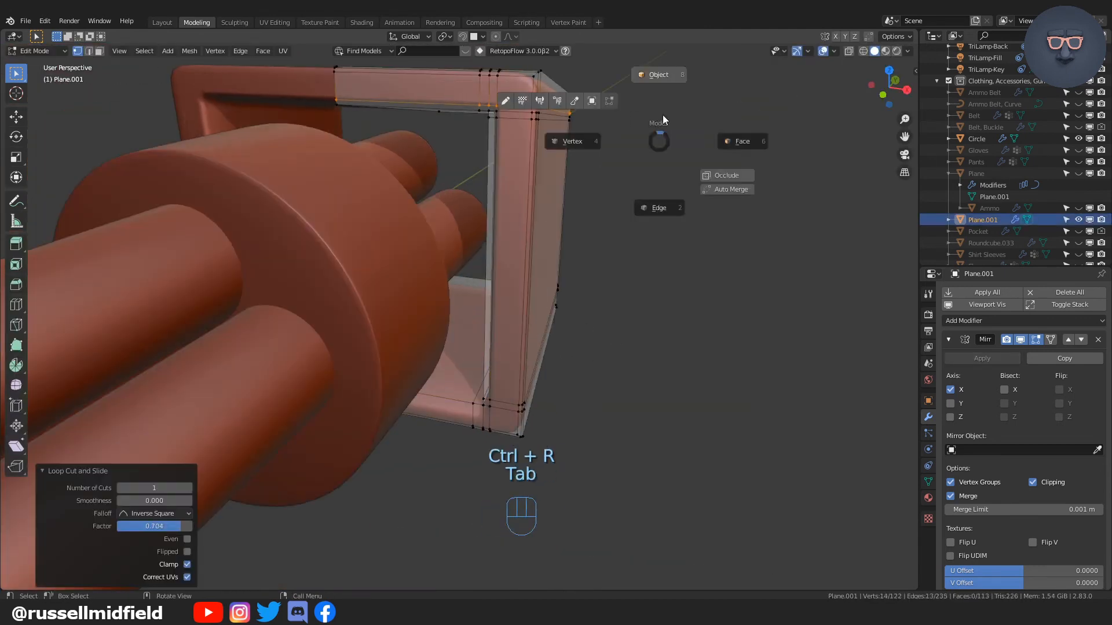
left_click(662, 113)
key("Tab")
key("ctrl+r")
left_click(521, 331)
left_click(524, 342)
key("Tab")
left_click(676, 250)
- Move the front-end vertices of the grooved cylinder and barrels about 1.04 m along Y, shortening the gun's front section
scroll(658, 319, "down", 7)
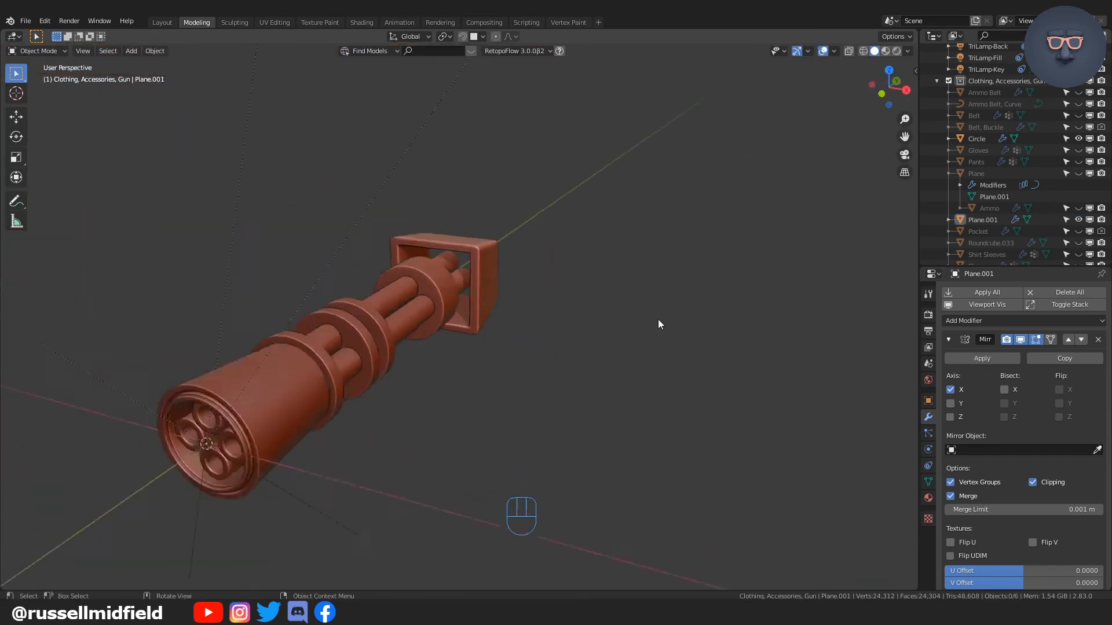
scroll(715, 322, "up", 5)
middle_click_drag(741, 350, 513, 350)
scroll(716, 322, "down", 6)
middle_click_drag(304, 349, 402, 319, "shift")
key("KP_3")
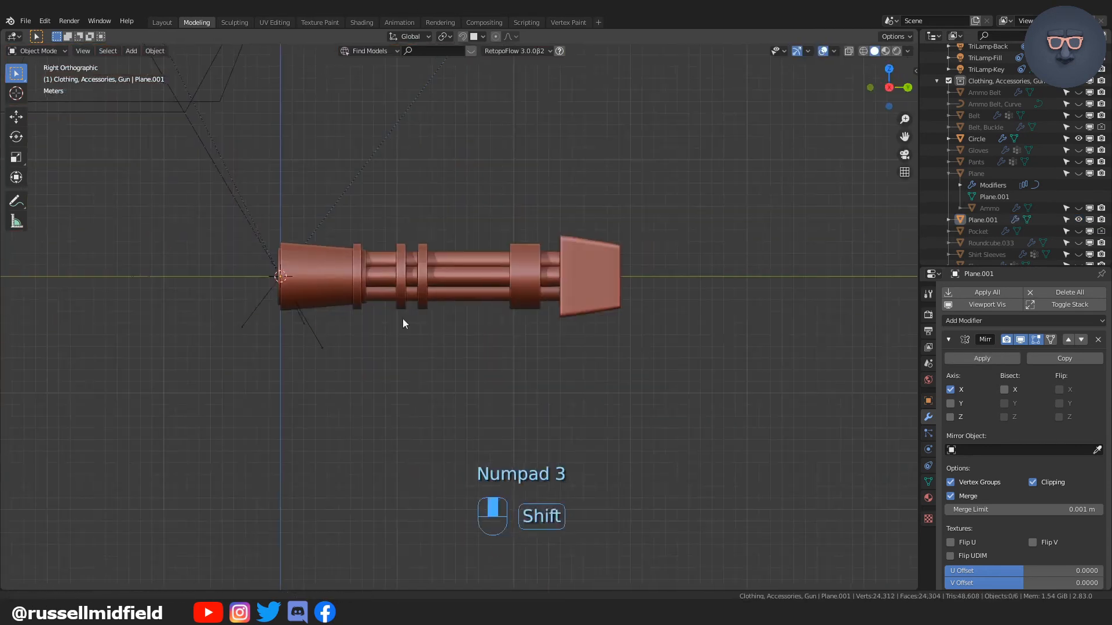
scroll(477, 303, "up", 5)
key("Tab")
key("alt+z")
key("Tab")
left_click(417, 290)
key("Tab")
key("alt+z")
left_click_drag(351, 212, 454, 481)
key("g")
key("y")
left_click(496, 449)
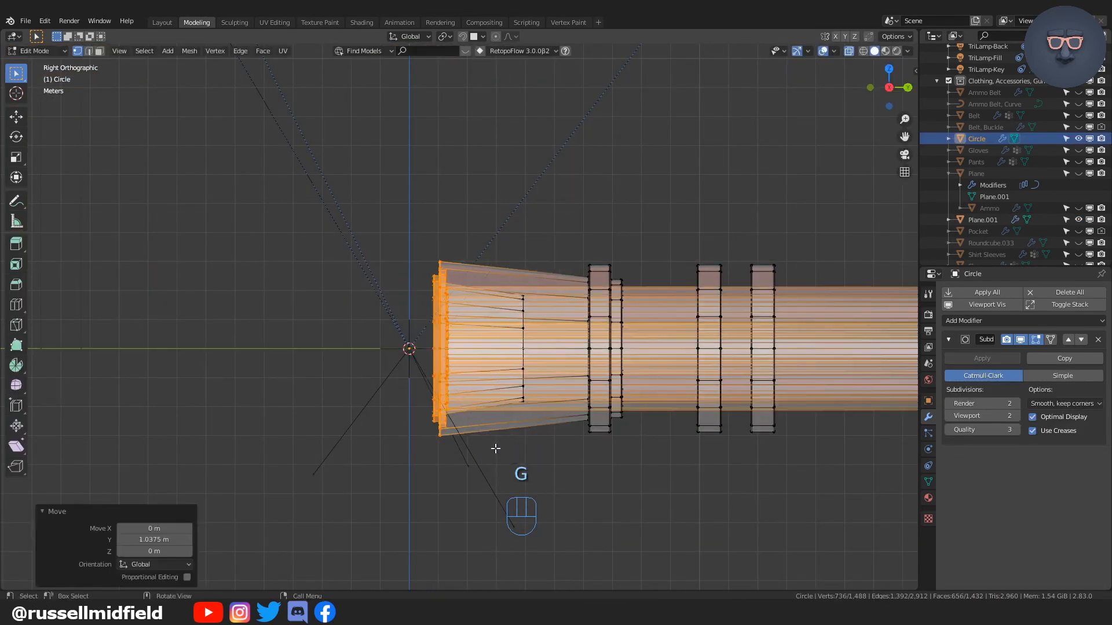
- Return to Object Mode and examine the shortened gun from the side and front
key("alt+z")
key("Tab")
left_click(666, 464)
scroll(666, 405, "down", 6)
middle_click_drag(683, 359, 531, 399)
scroll(702, 410, "up", 5)
key("KP_1")
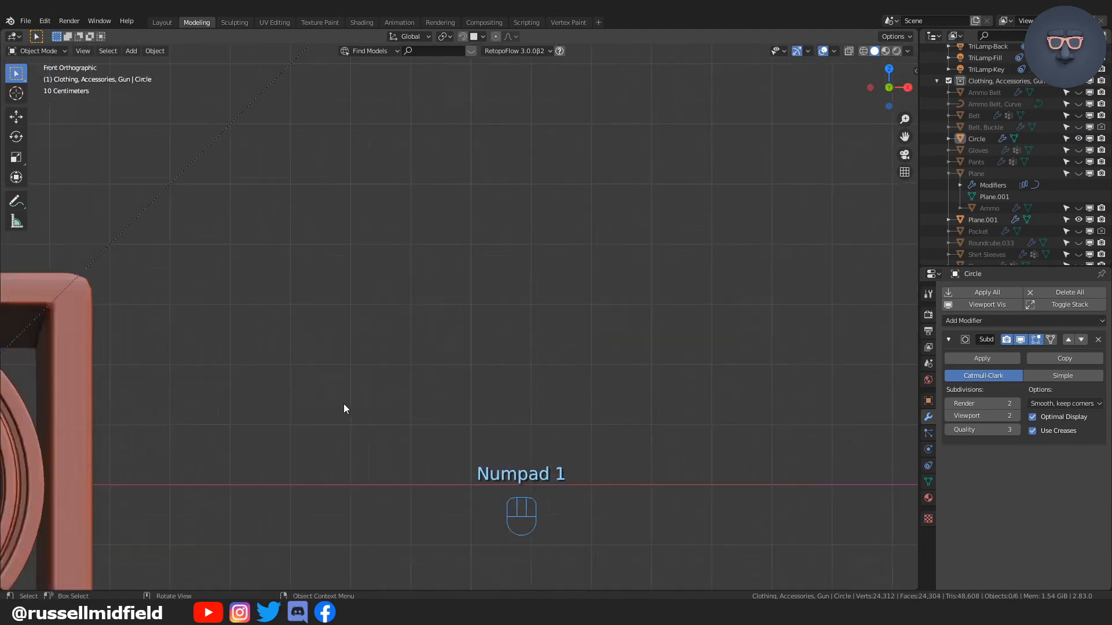
scroll(627, 394, "down", 5)
scroll(603, 390, "up", 2)
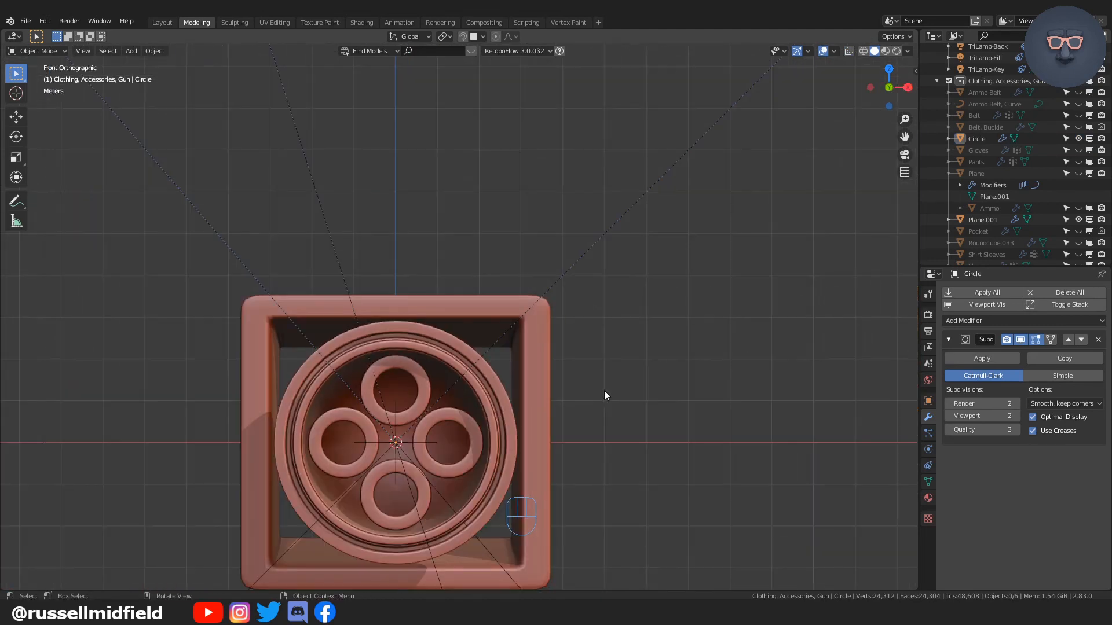
scroll(519, 352, "down", 2)
middle_click_drag(519, 352, 525, 412)
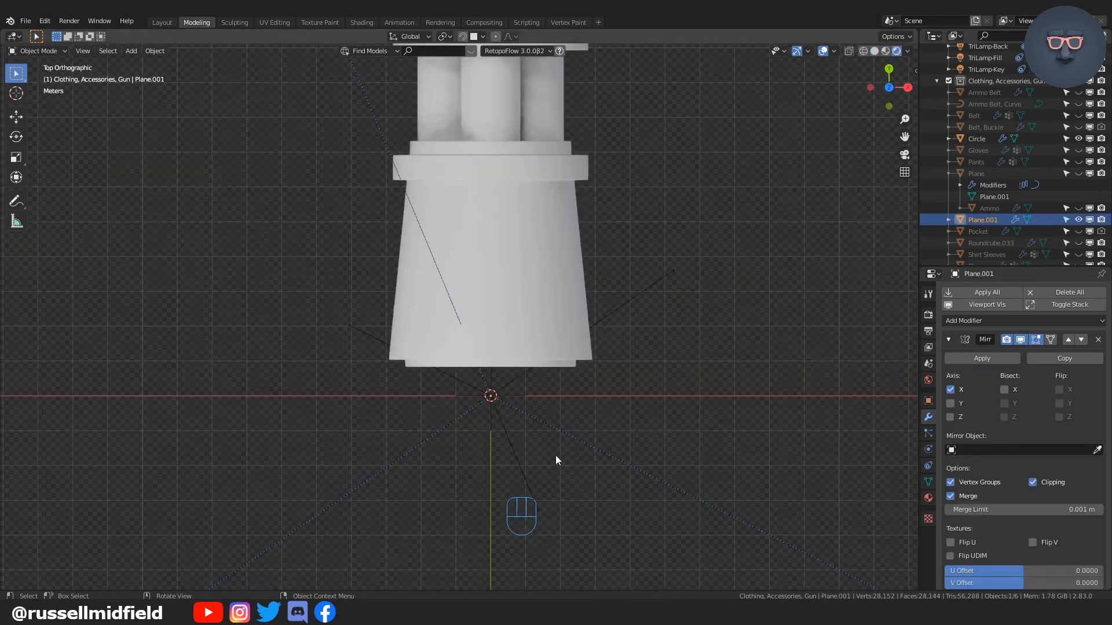
- Add a 16-vertex mesh circle at the origin, scale it to 0.57 and move it about 1.5 m along X
key("shift+a")
mouse_move(521, 366)
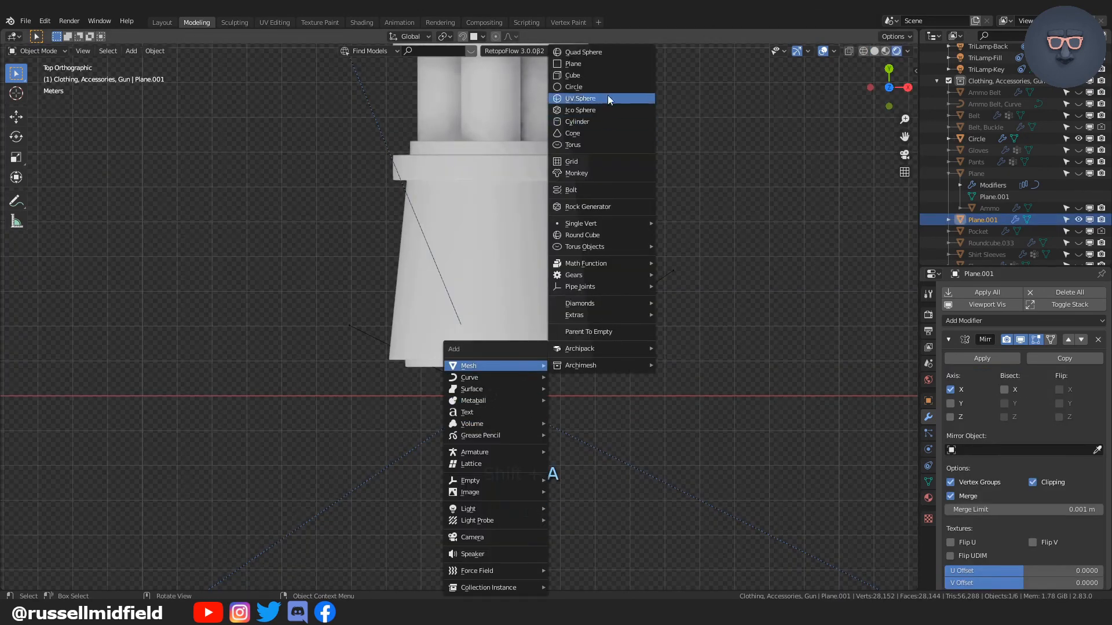
left_click(569, 87)
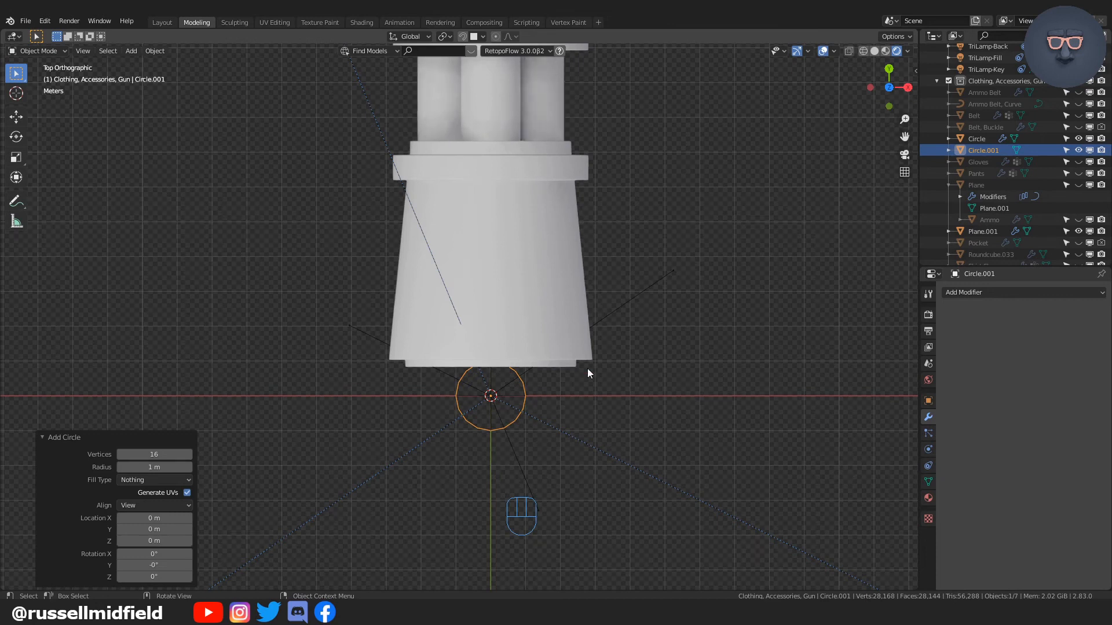
left_click(545, 380)
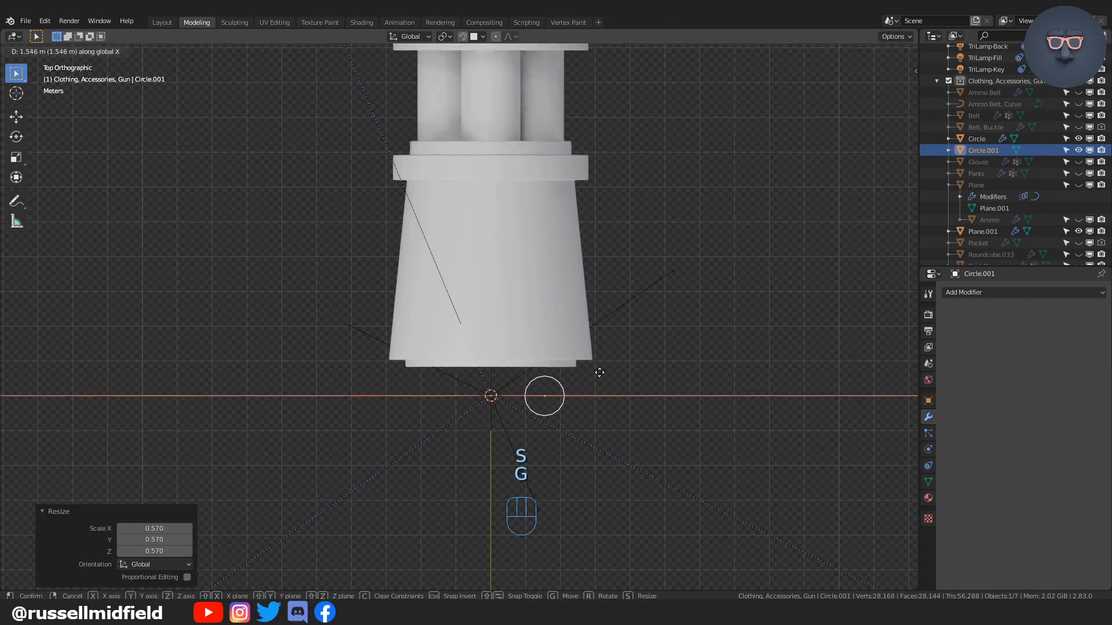
- Extrude the circle about 3.74 m upward along Z into a vertical tube
key("KP_1")
middle_click_drag(599, 408, 605, 432, "shift")
key("Tab")
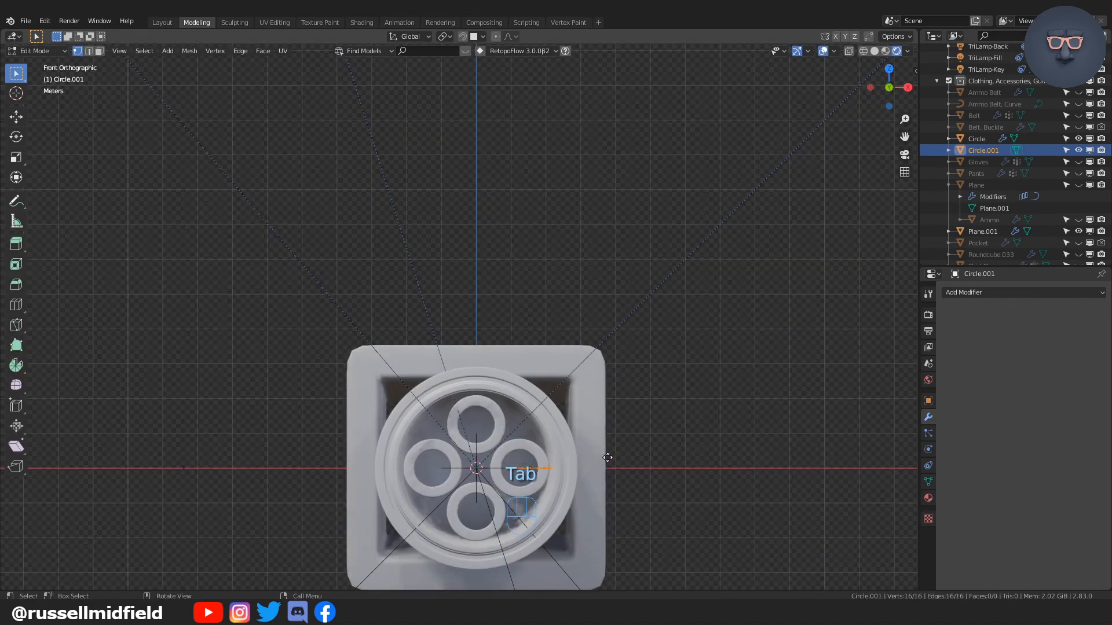
left_click(615, 325)
scroll(615, 324, "up", 4)
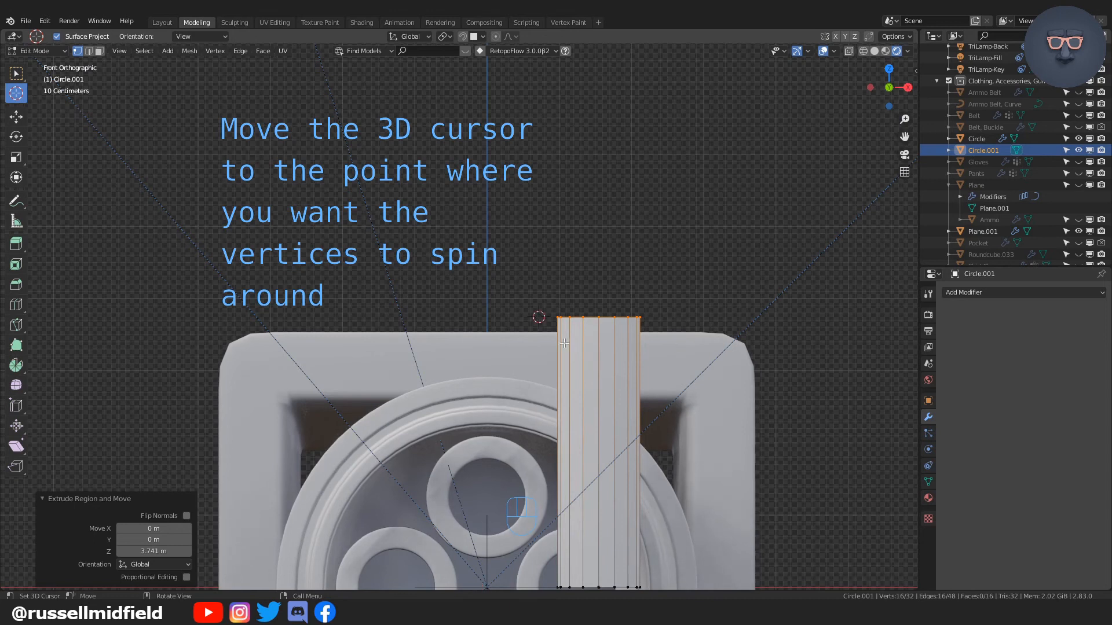
- Spin the tube's upper edge ring by -90° in 5 steps around the 3D cursor to form an elbow
key("F3")
type("spin")
key("Return")
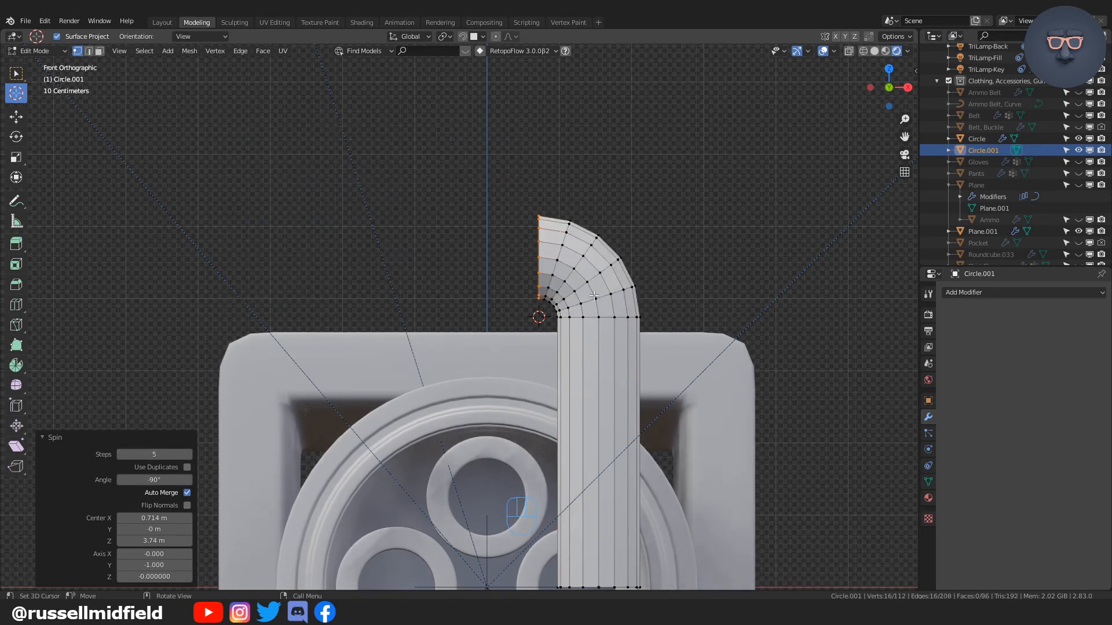
- Add a Mirror modifier on the X axis to the tube and apply all its transforms
left_click(980, 293)
left_click(886, 405)
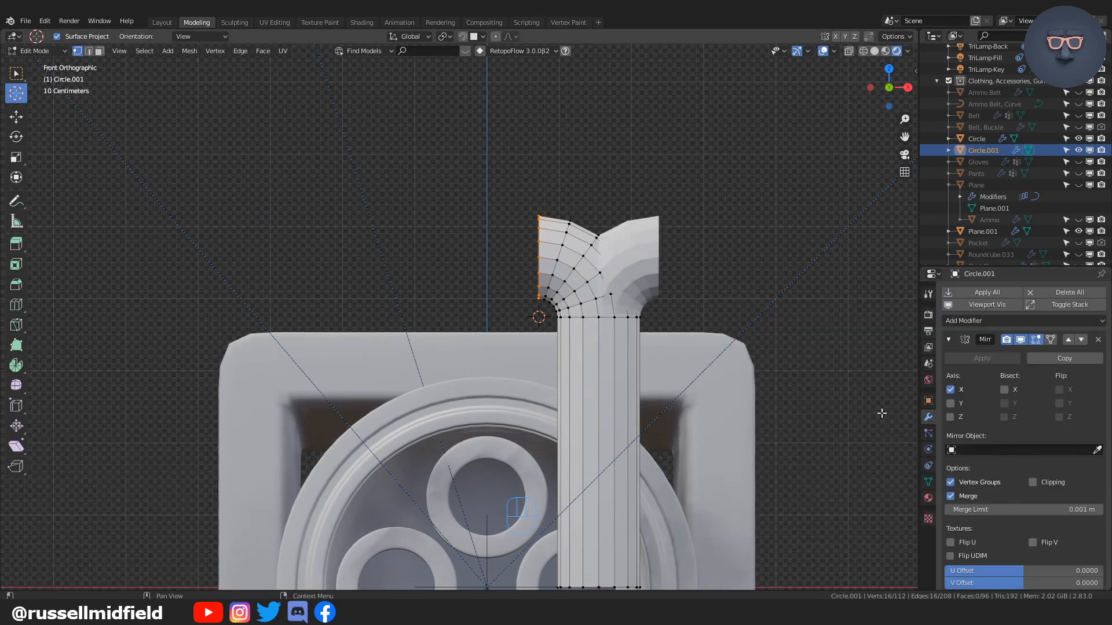
key("ctrl+a")
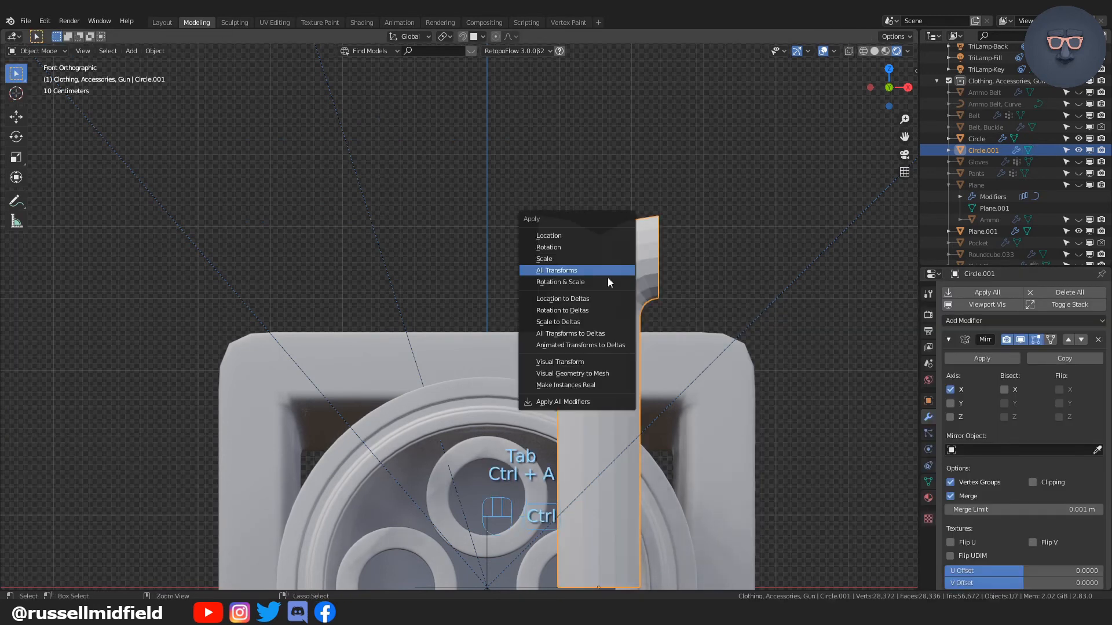
left_click(603, 272)
scroll(643, 440, "down", 2)
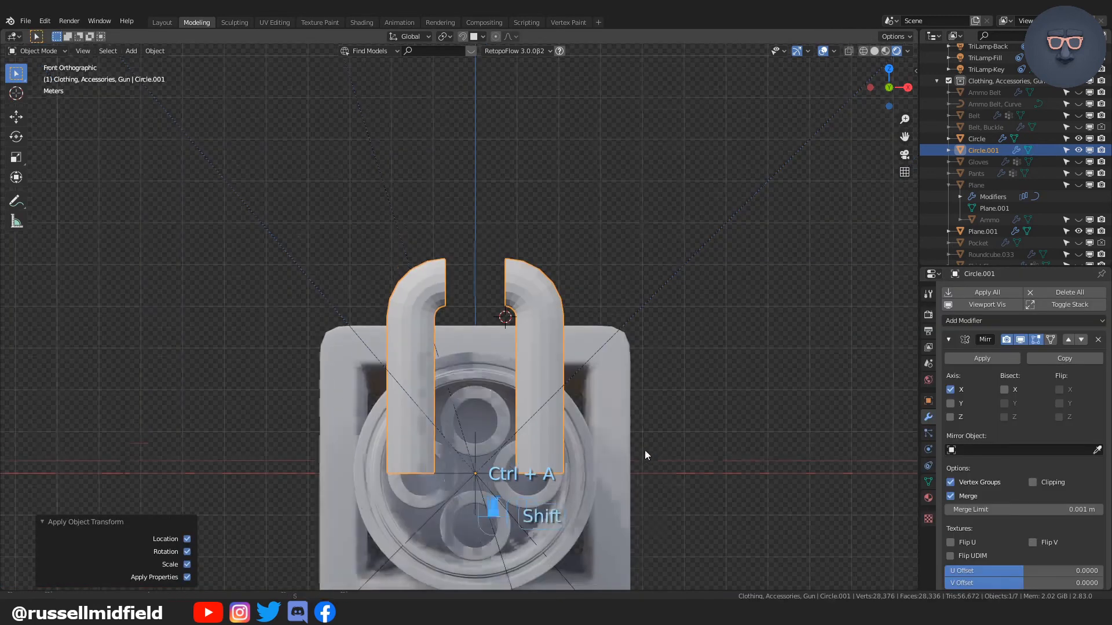
- Move the whole tube mesh about 1 m outward along X, widening the gap to its mirrored half
key("Tab")
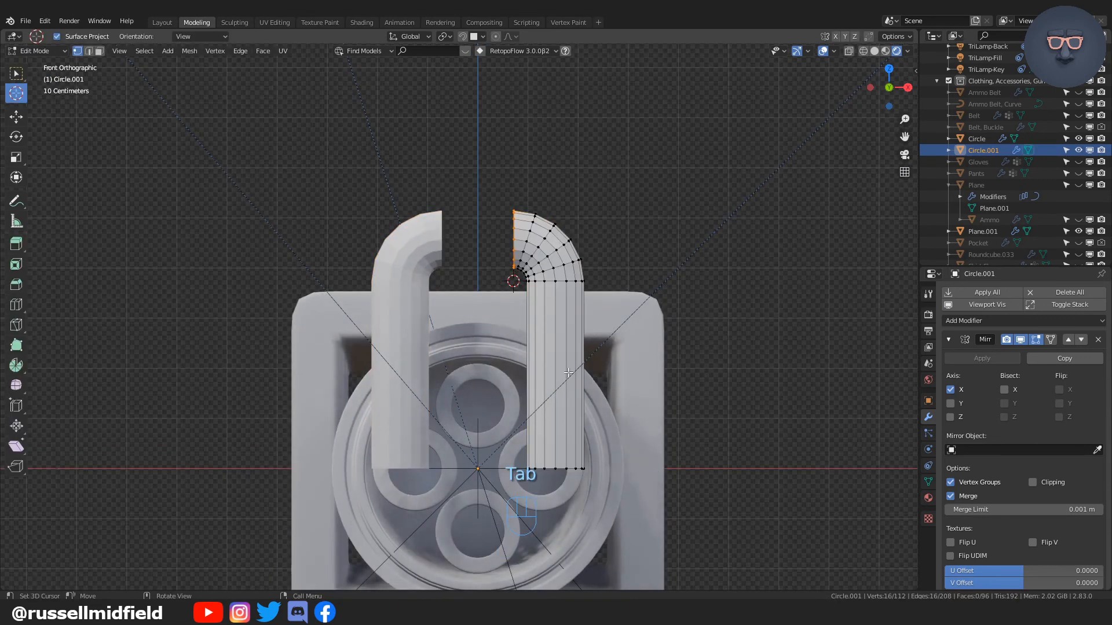
key("a")
key("g")
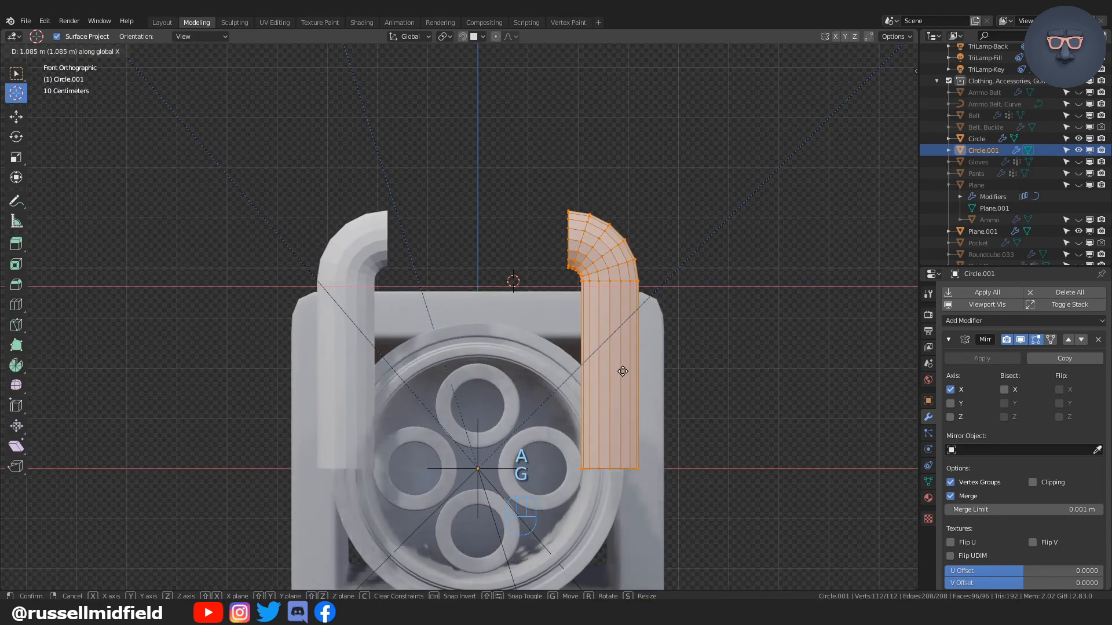
left_click(618, 371)
- Extrude the elbow's open end toward the centre along X and join it to the mirrored half with Clipping enabled
left_click(565, 232, "alt")
key("e")
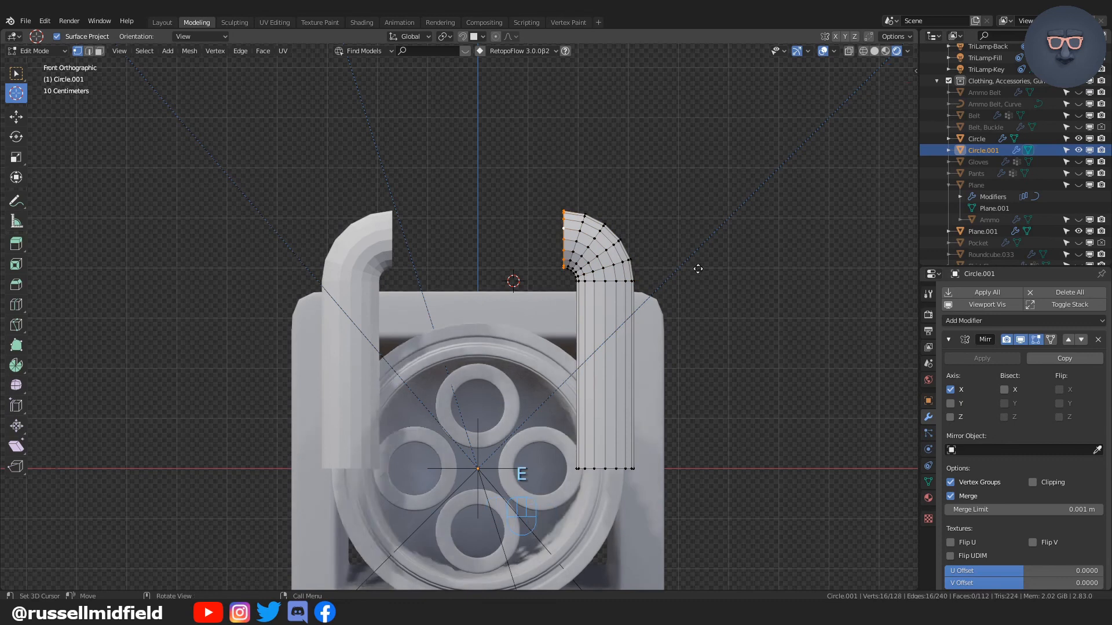
left_click(621, 269)
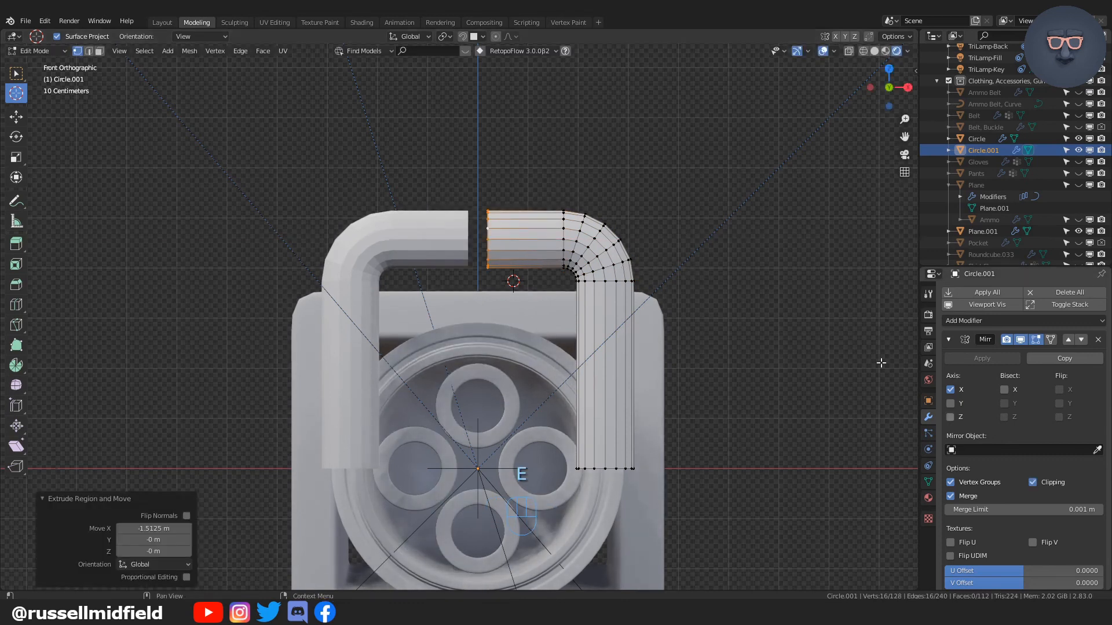
key("g")
left_click(660, 260)
- Fill the open lower end of the handle tube with a face and inset it
middle_click_drag(678, 298, 662, 229)
key("f")
key("i")
left_click(684, 223)
- Bevel the outer edge loop around the handle's lower end cap and return to Object Mode
scroll(667, 246, "up", 3)
middle_click_drag(661, 229, 643, 214, "shift")
left_click(620, 313, "alt")
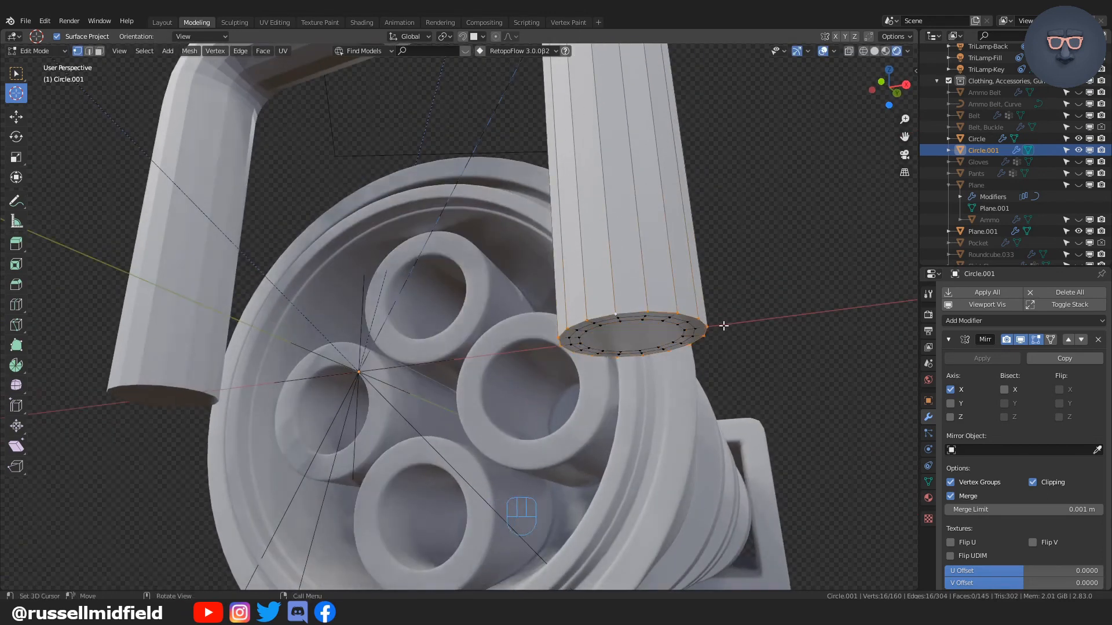
key("ctrl+b")
left_click(730, 323)
key("Tab")
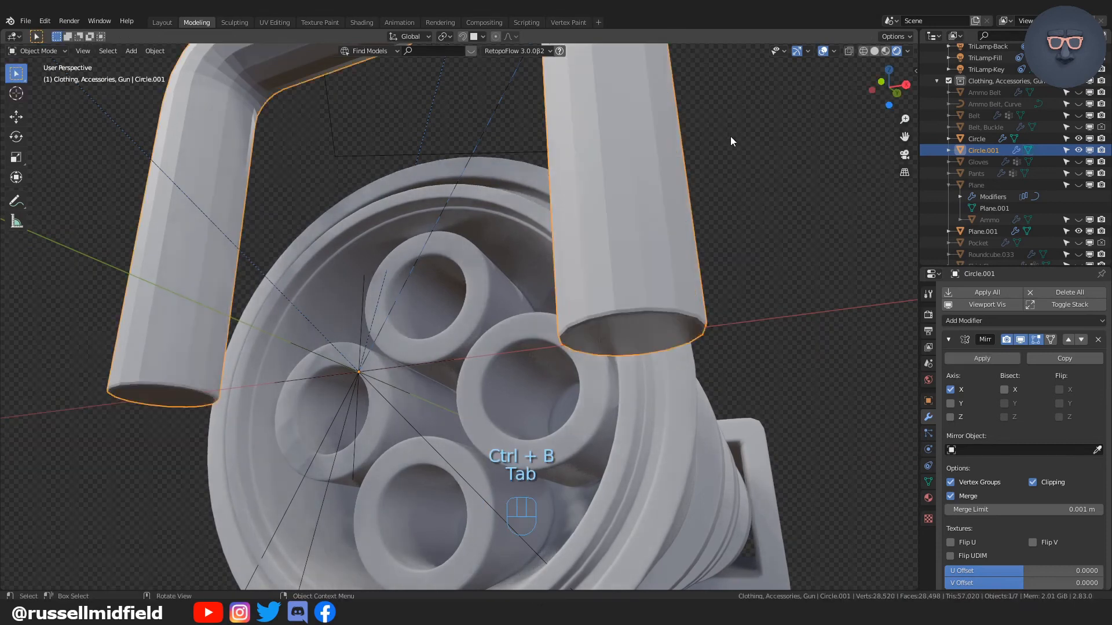
- Shade the handle smooth and add a Subdivision Surface modifier to it
scroll(730, 137, "down", 5)
middle_click_drag(762, 243, 578, 283)
key("q")
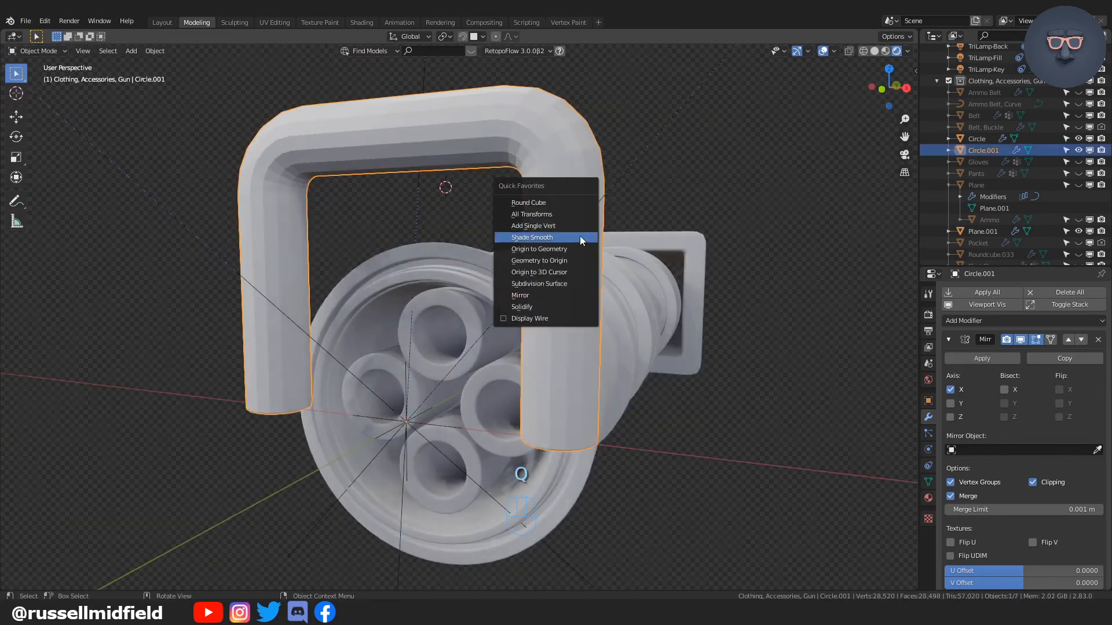
left_click(580, 239)
key("q")
left_click(577, 283)
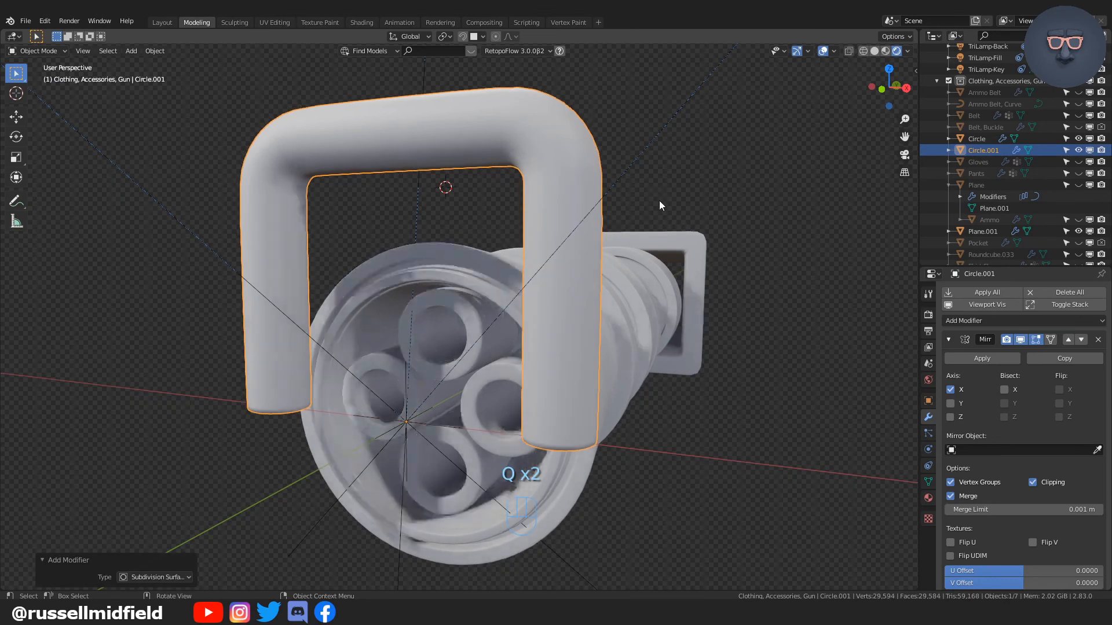
- Select the handle's entire mesh and shear it sideways in front view so the legs taper inward toward their lower ends
key("KP_1")
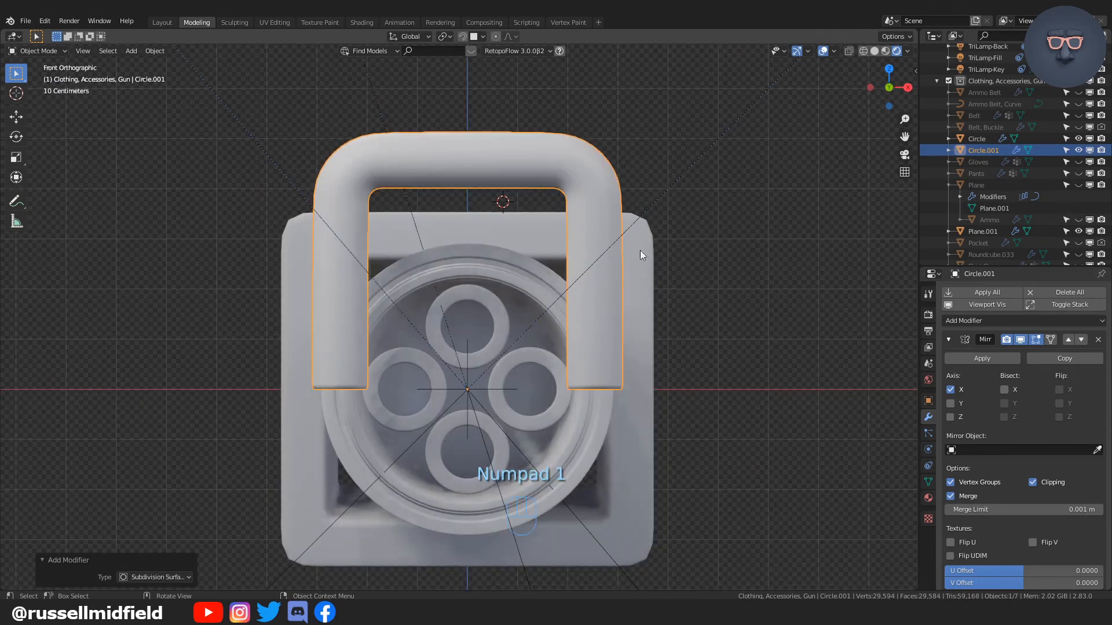
middle_click_drag(641, 250, 652, 301, "shift")
key("Tab")
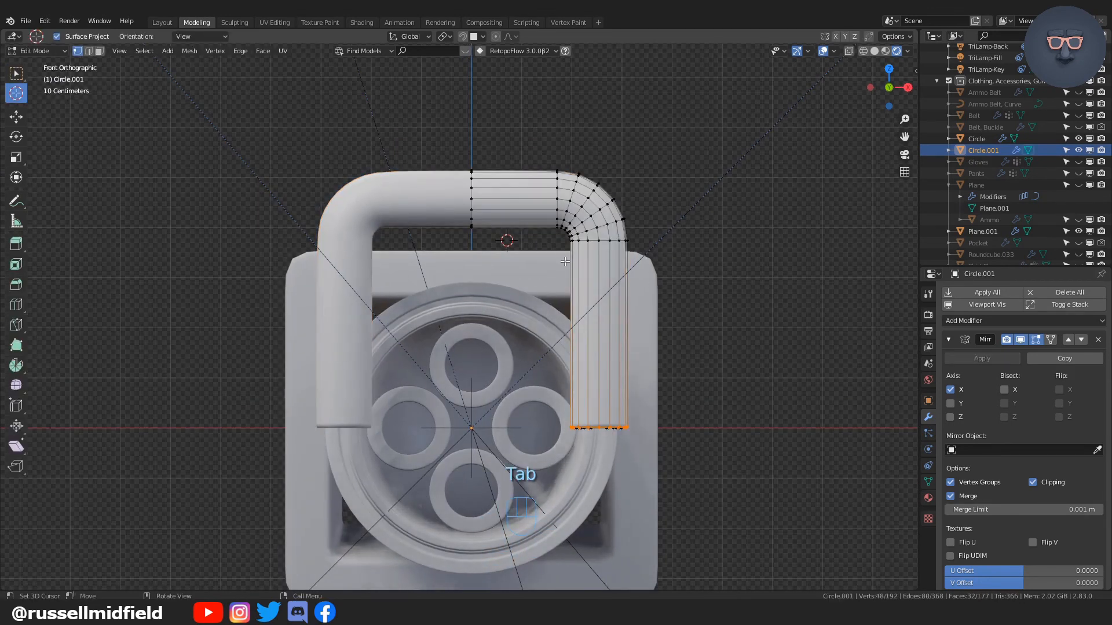
left_click_drag(565, 261, 646, 255)
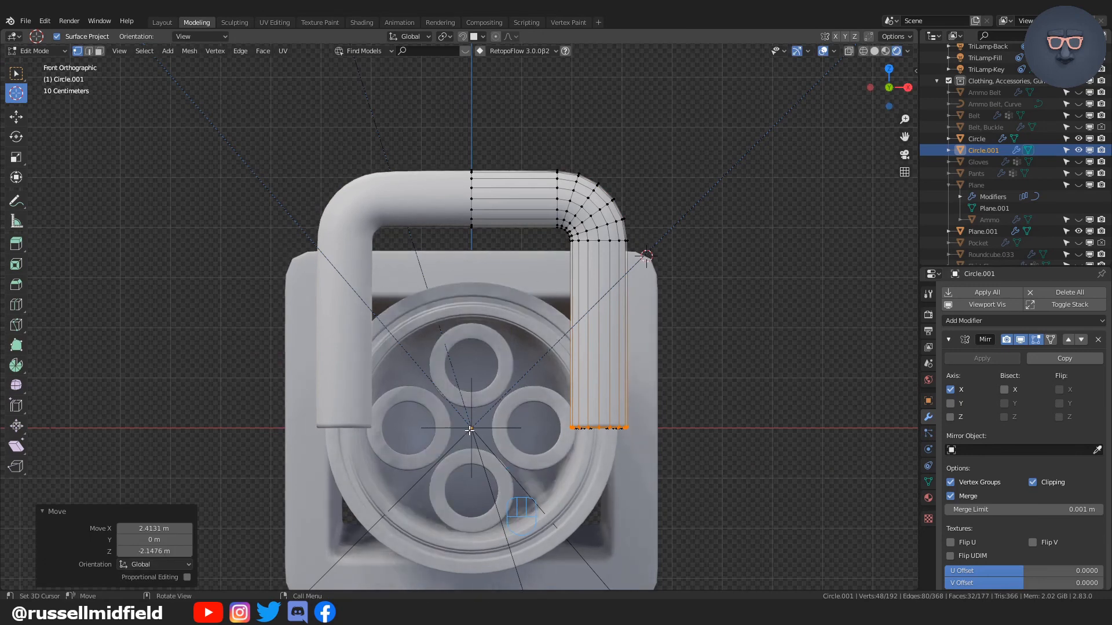
left_click(17, 72)
key("a")
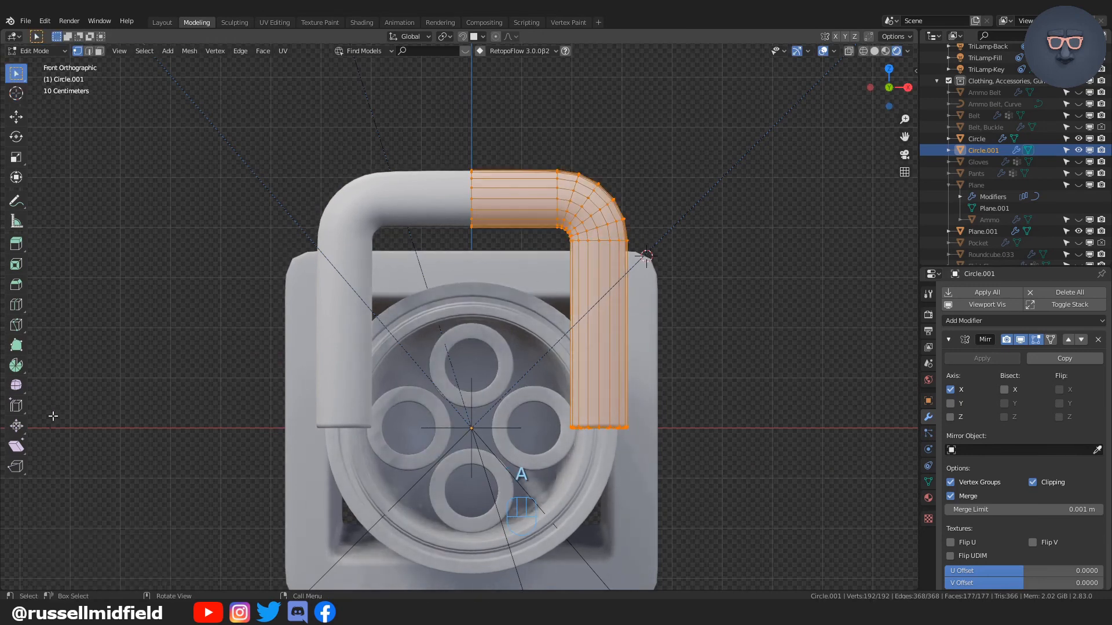
left_click(16, 445)
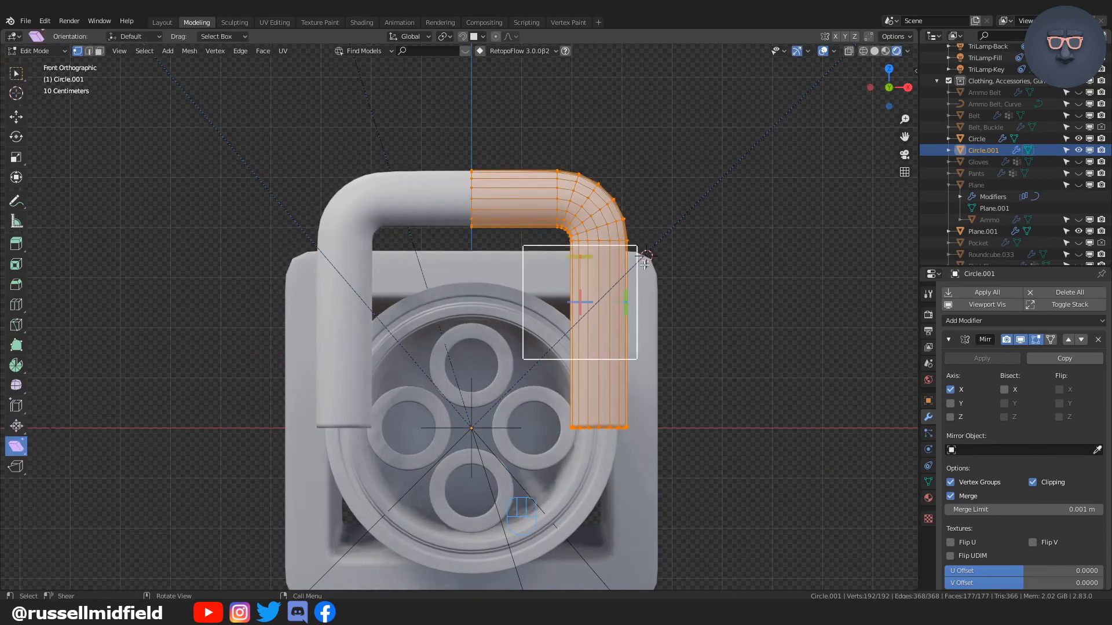
left_click_drag(581, 257, 605, 243)
- Shear the handle front to back by an offset of about 0.167 so it leans, returning to Object Mode
middle_click_drag(703, 390, 440, 376)
left_click_drag(347, 250, 410, 261)
middle_click_drag(410, 260, 438, 340)
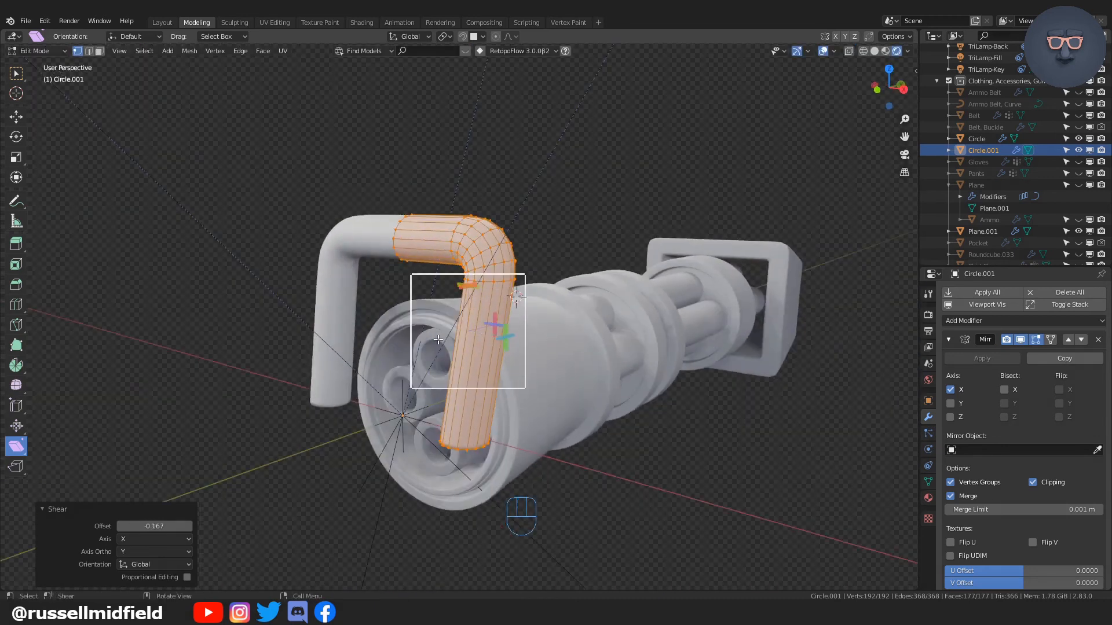
key("Tab")
left_click(450, 278)
- Move the handle about 26 m along Y to the housing frame and raise it onto the frame's upper wall
key("KP_3")
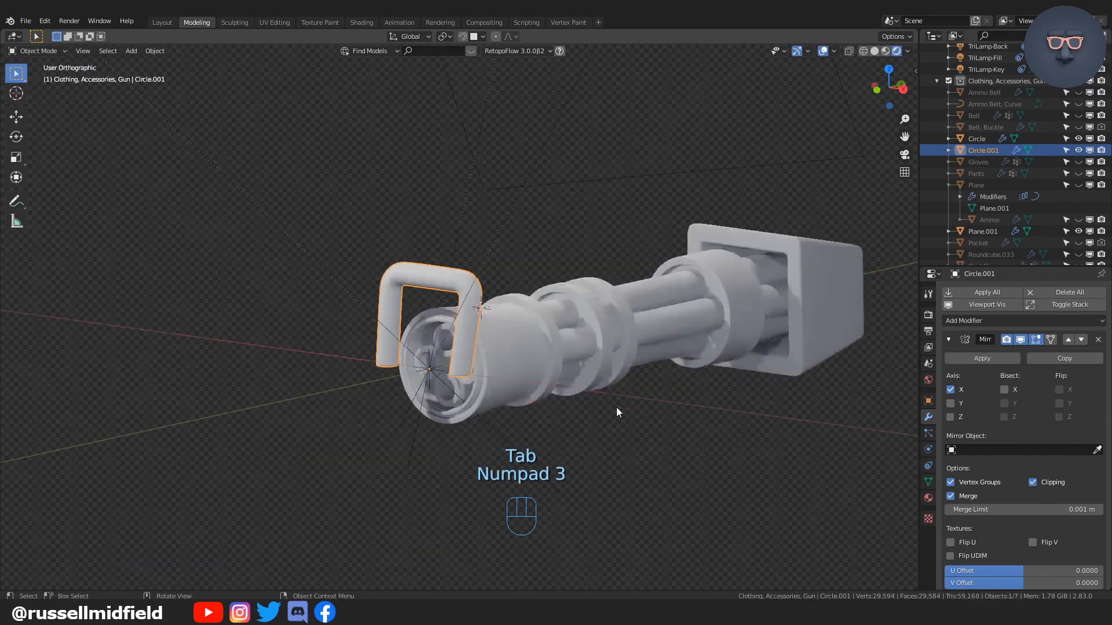
middle_click_drag(596, 401, 458, 400, "shift")
key("g")
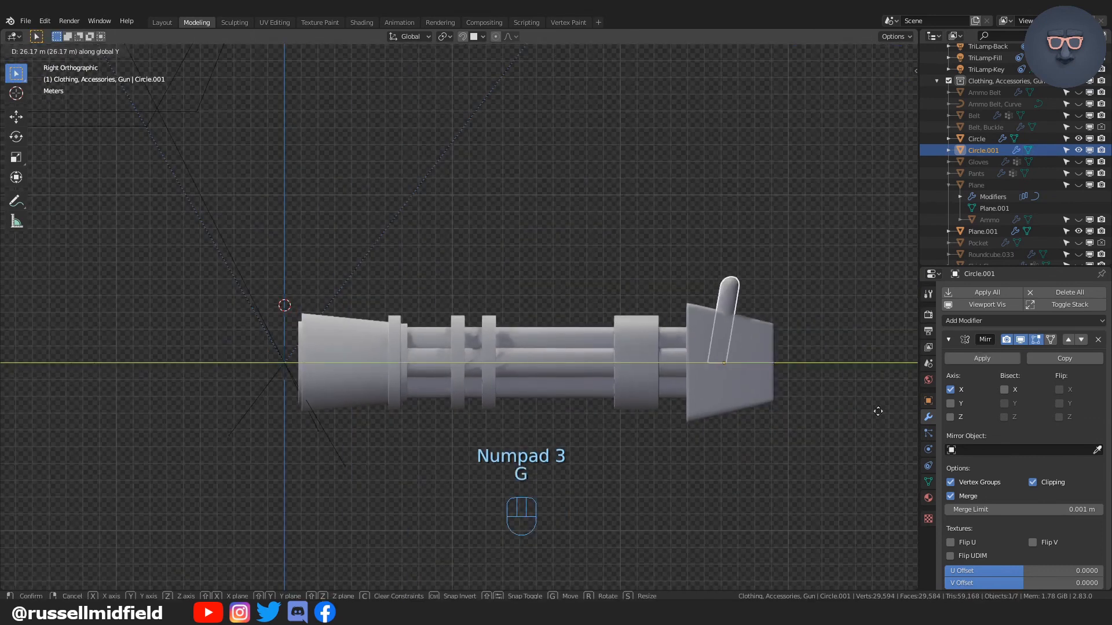
left_click(877, 411)
middle_click_drag(832, 357, 694, 401)
key("g")
left_click(664, 437)
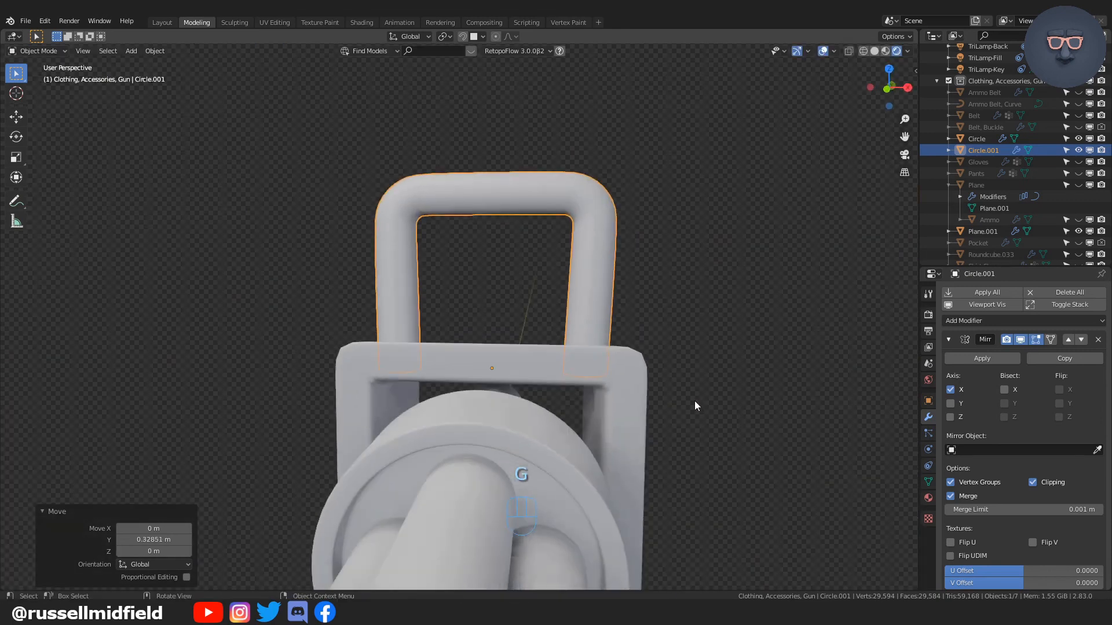
- Try to scale the handle along Z, and undo that scaling
key("KP_1")
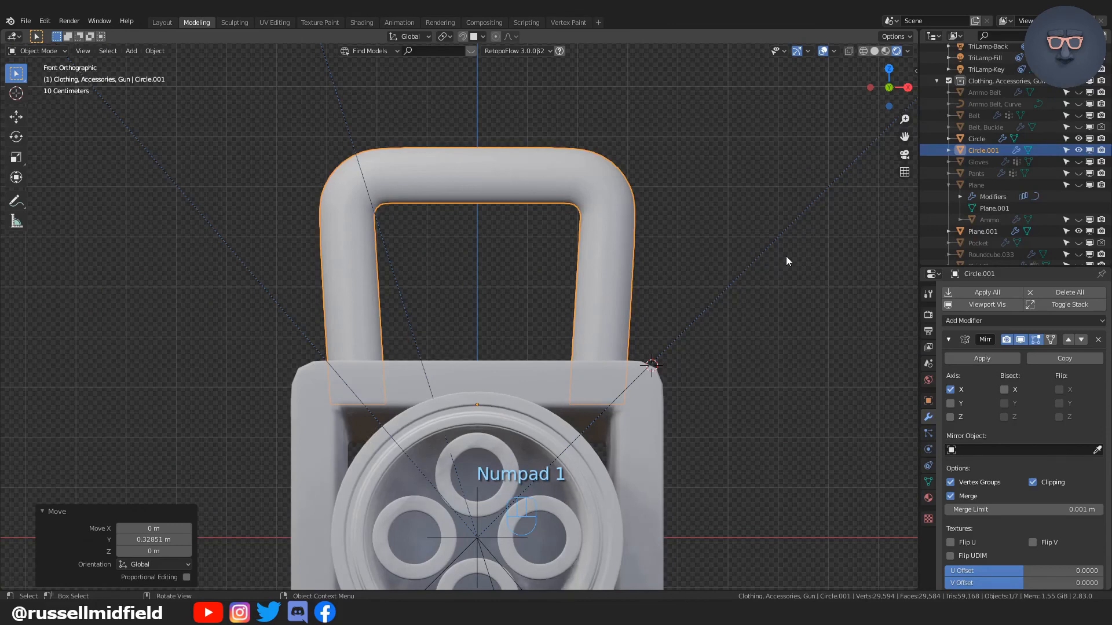
key("s")
key("z")
left_click(734, 263)
middle_click_drag(735, 263, 644, 384)
key("ctrl+z")
- Lower the handle's top bar and elbow vertices about 0.52 m along Z to shorten its legs, returning to Object Mode
key("KP_1")
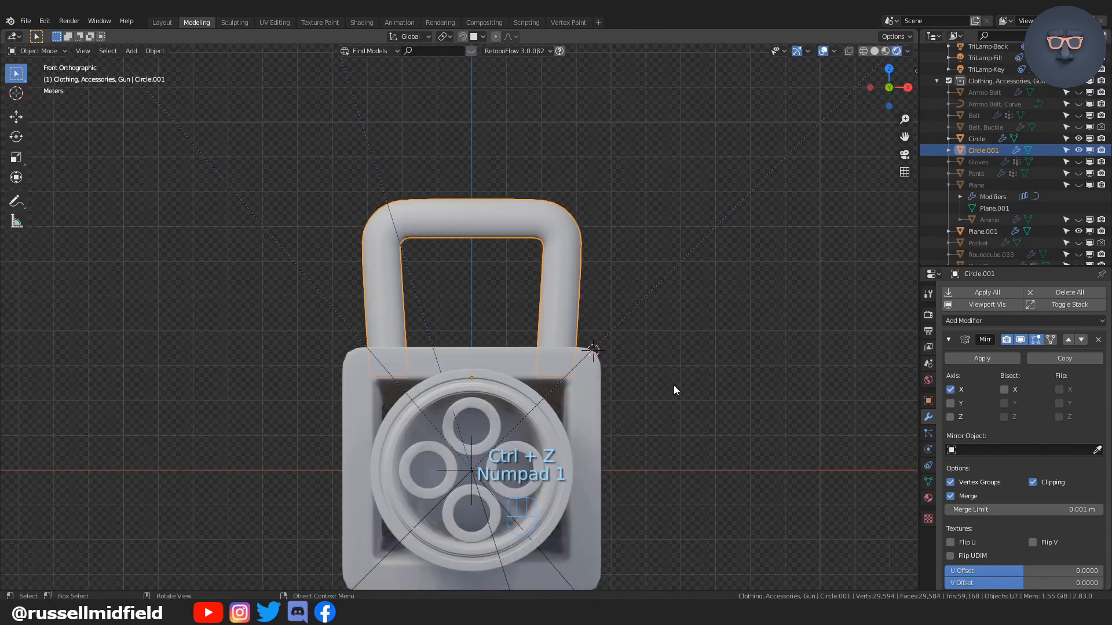
middle_click(673, 384)
key("Tab")
left_click(546, 309)
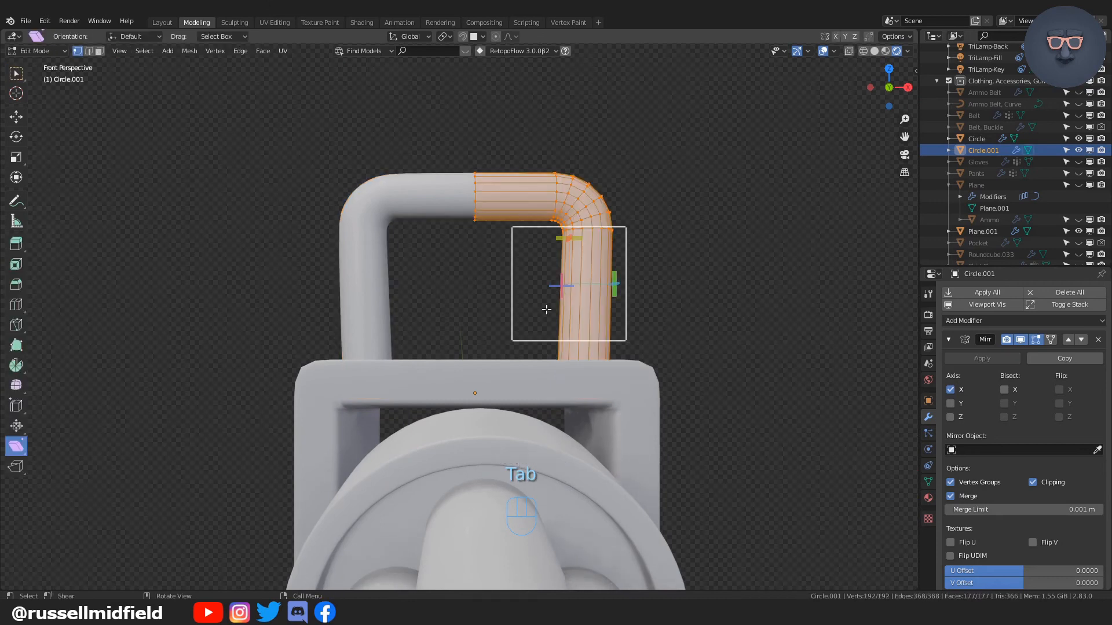
key("KP_1")
key("alt+z")
left_click_drag(447, 94, 802, 268)
key("g")
key("z")
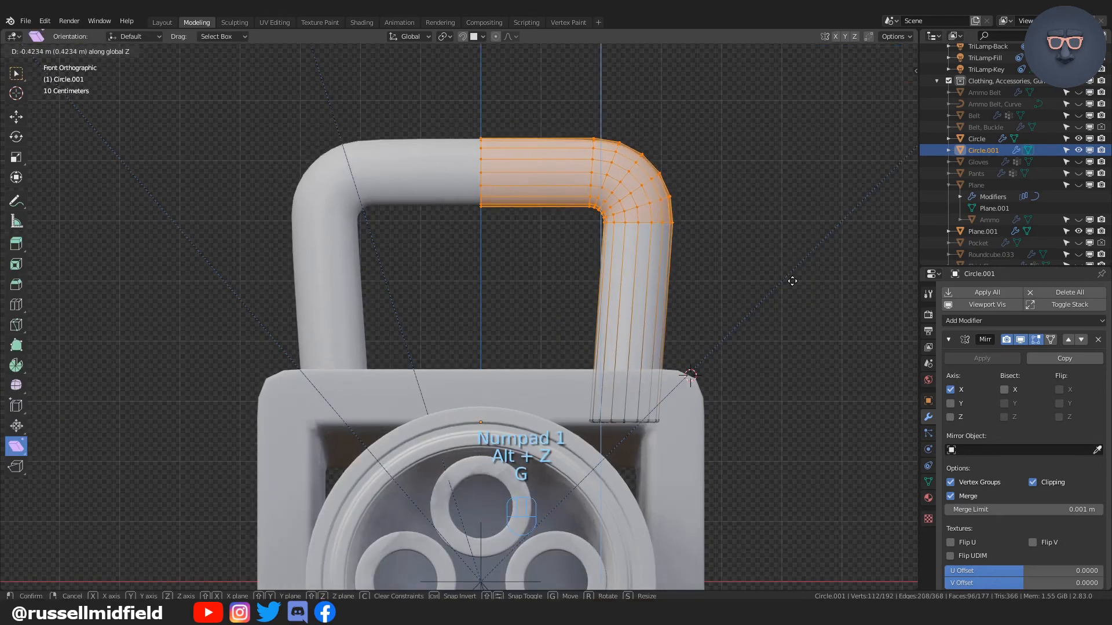
left_click(794, 287)
middle_click_drag(819, 372, 668, 387)
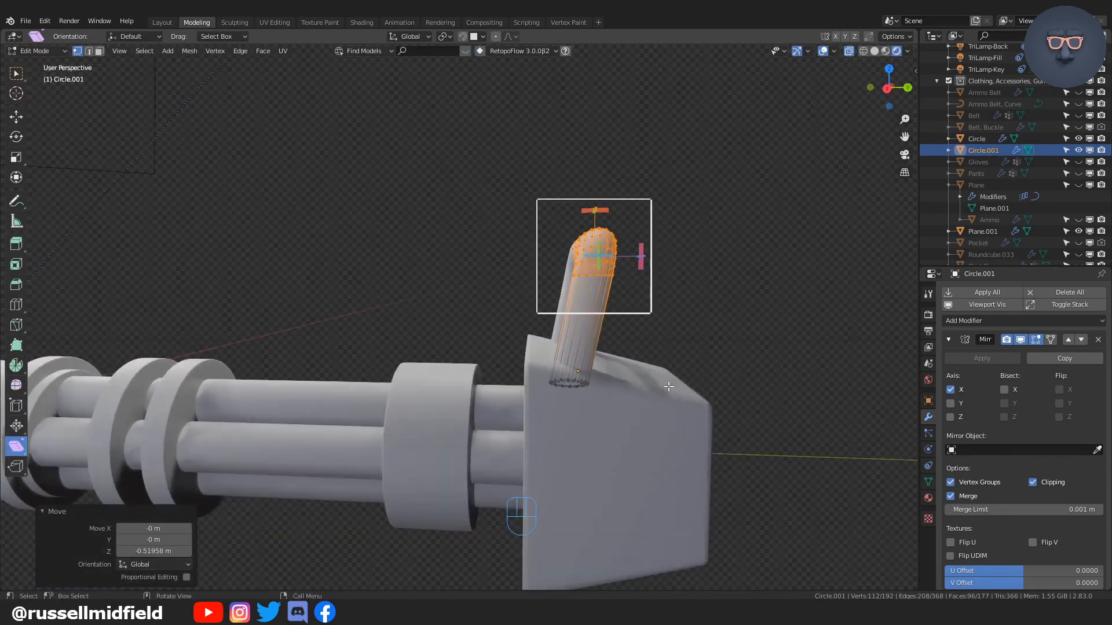
key("Tab")
left_click(645, 331)
middle_click_drag(715, 294, 553, 410)
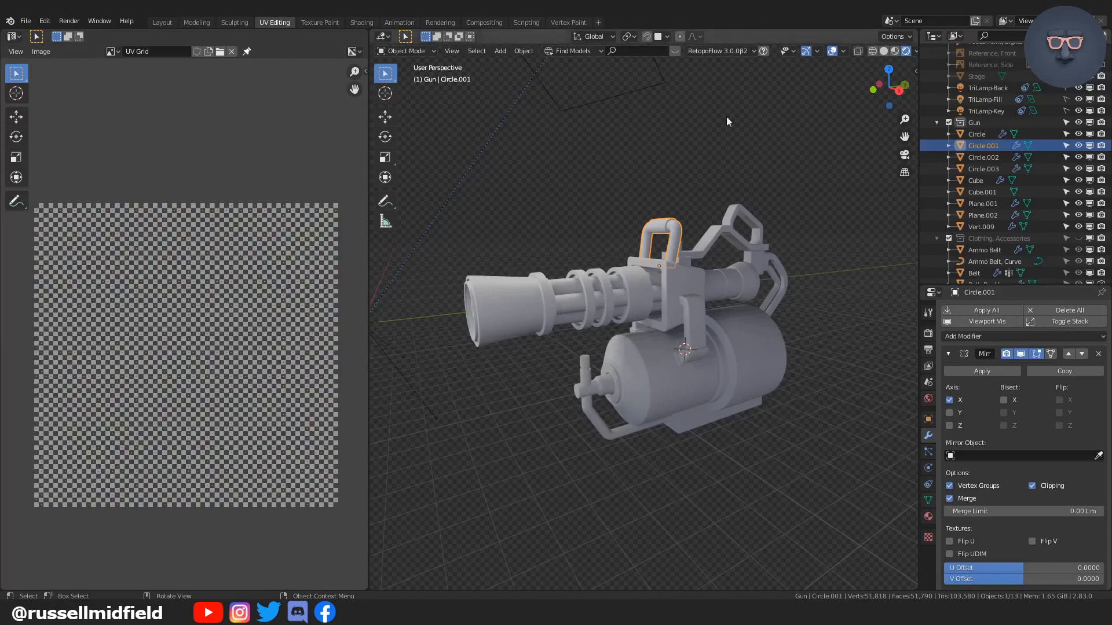
- Go through the gun's parts one by one and apply their Mirror modifiers, including the top handle's, keeping the Subdivision modifiers
middle_click_drag(684, 374, 795, 326)
left_click(800, 336)
left_click(525, 284)
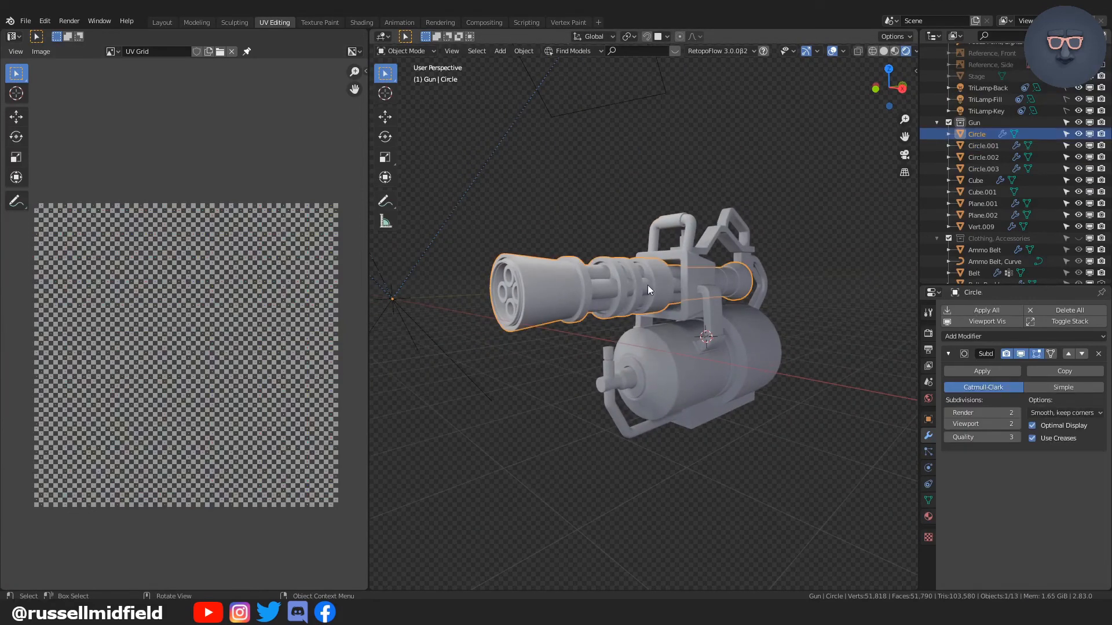
left_click(998, 147)
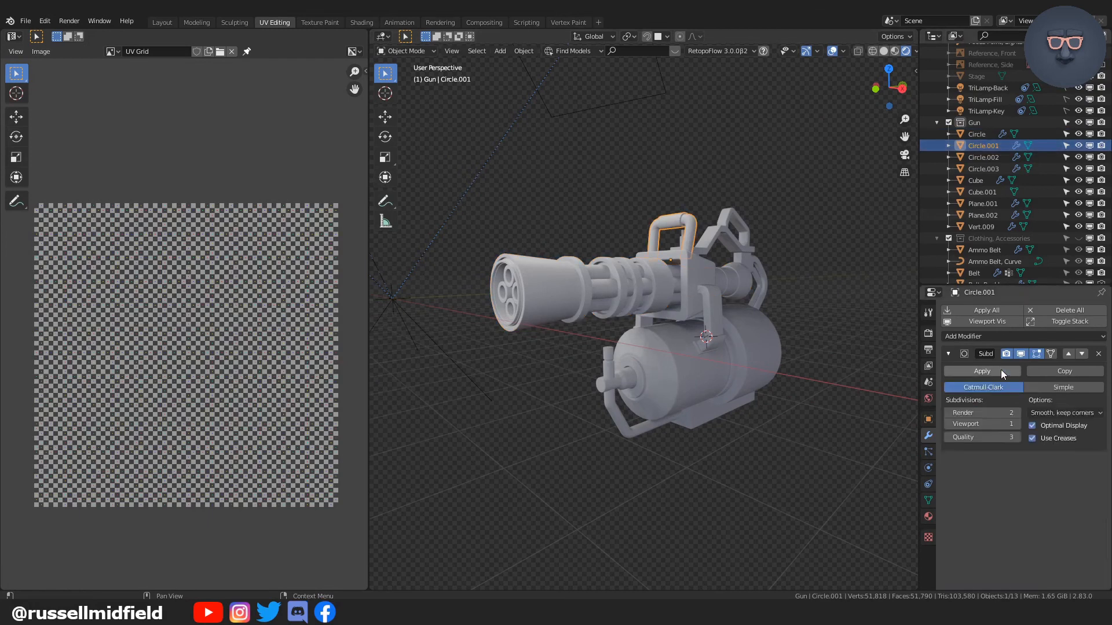
left_click(974, 158)
left_click(984, 169)
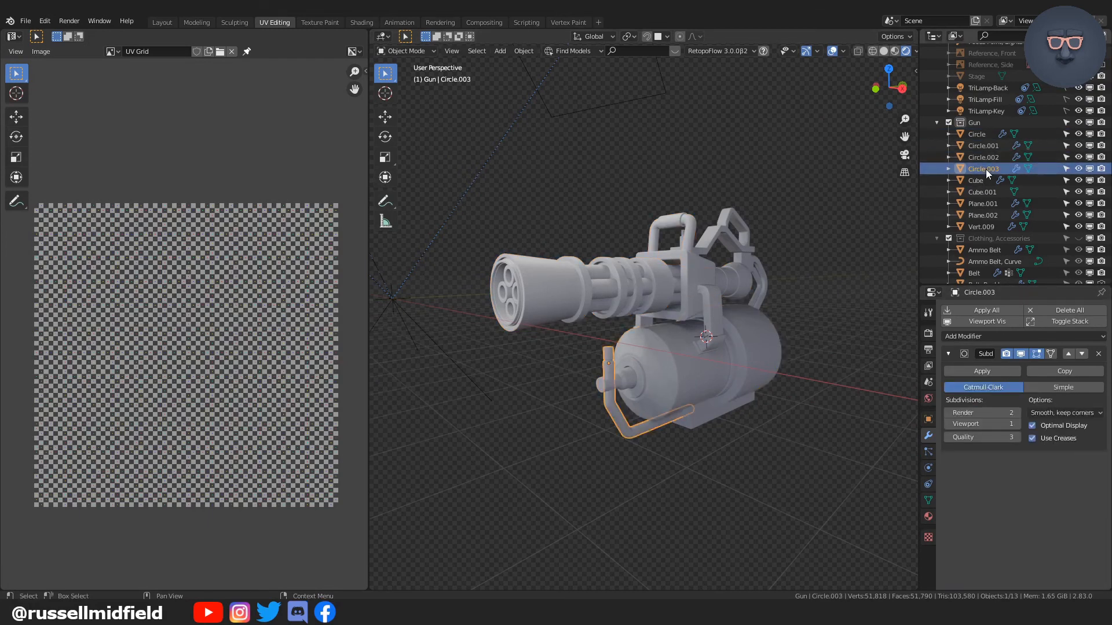
left_click(984, 181)
left_click(983, 193)
left_click(982, 204)
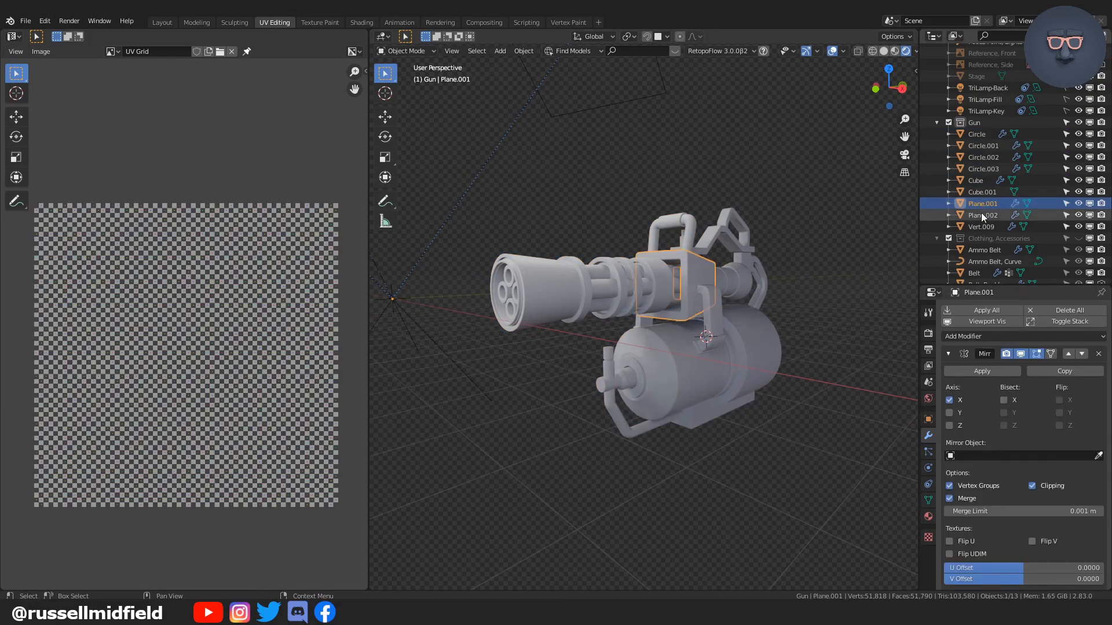
left_click(984, 216)
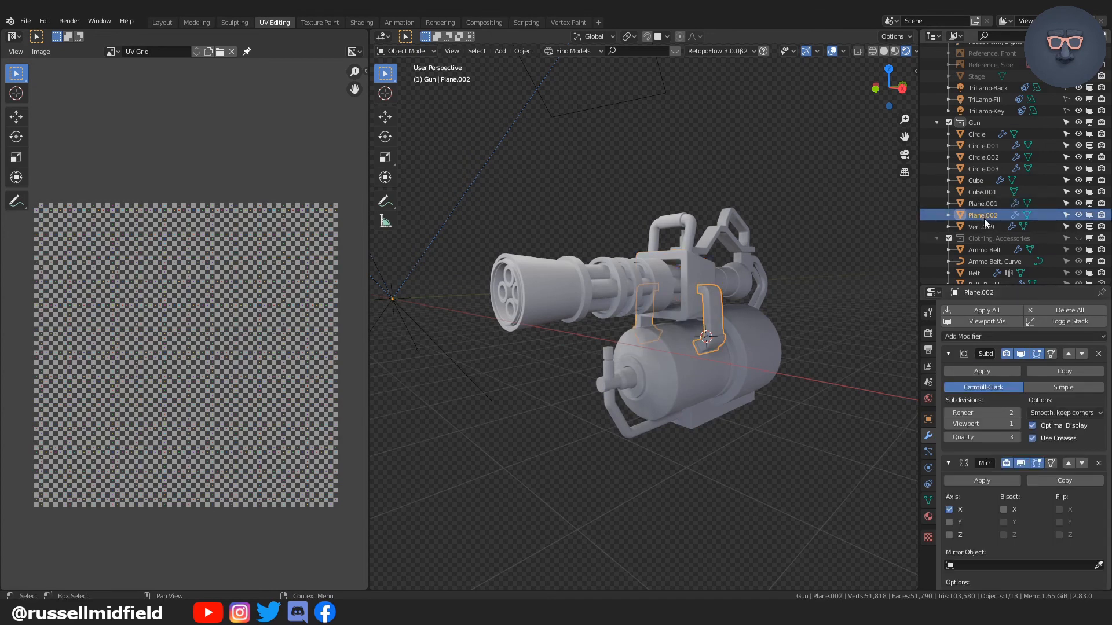
left_click(982, 227)
left_click(849, 318)
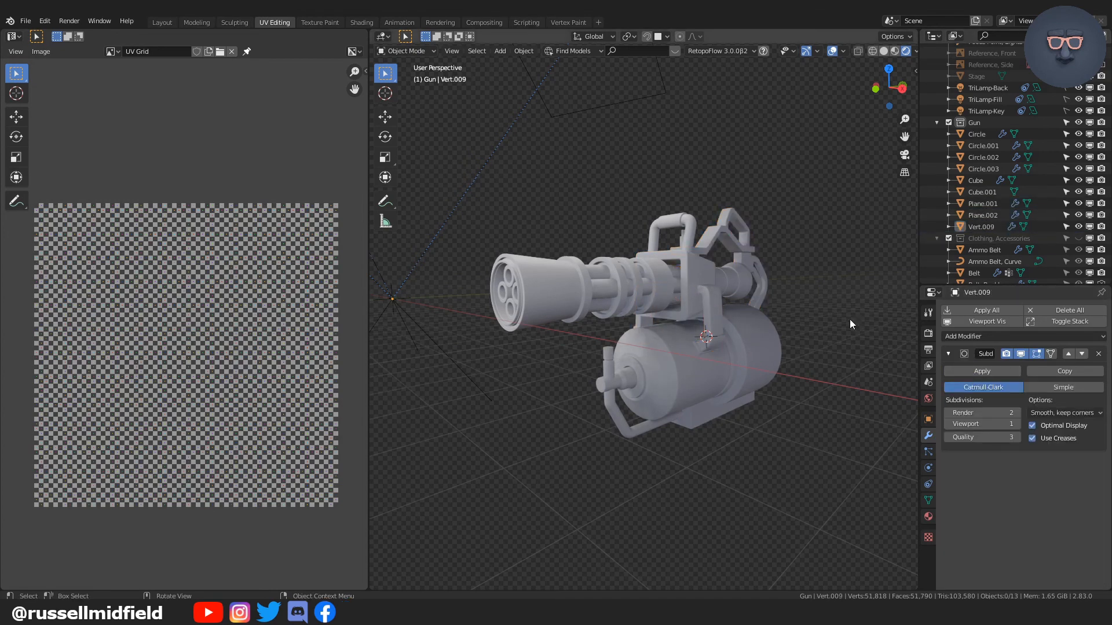
- Join all nine gun parts into a single object and rename it Gun
middle_click_drag(849, 318, 817, 315)
left_click_drag(454, 195, 825, 441)
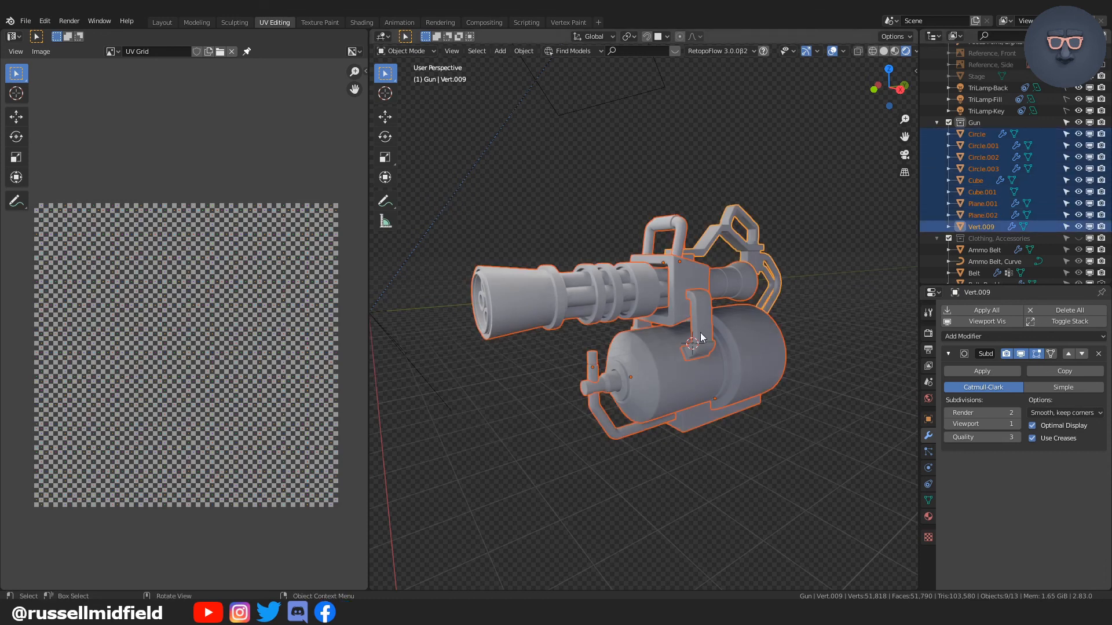
key("ctrl+j")
double_click(984, 134)
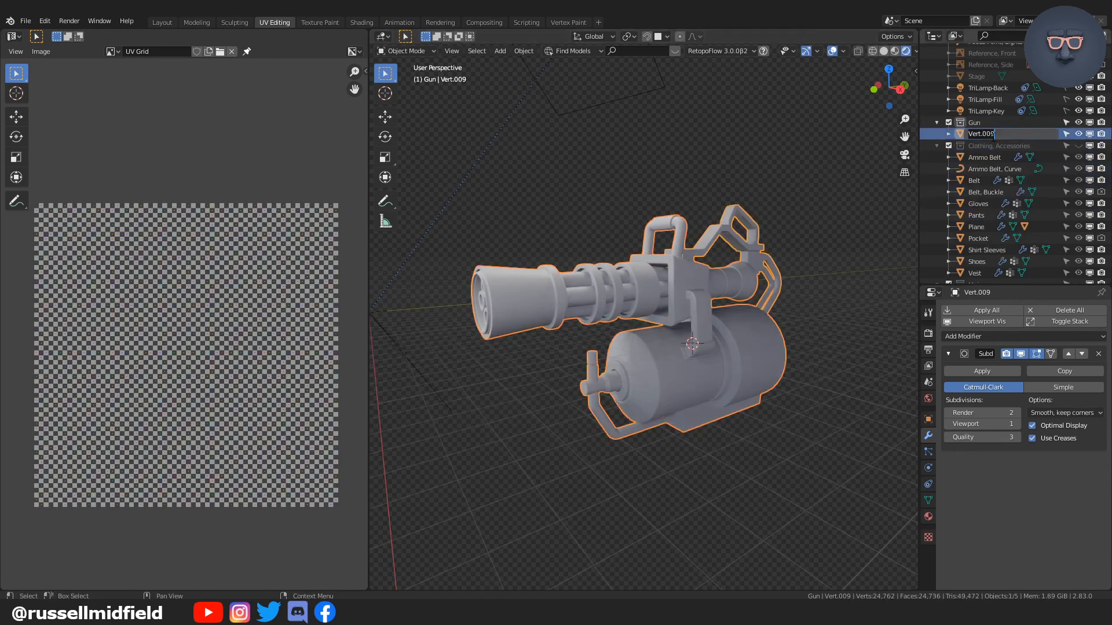
type("Gun")
key("Return")
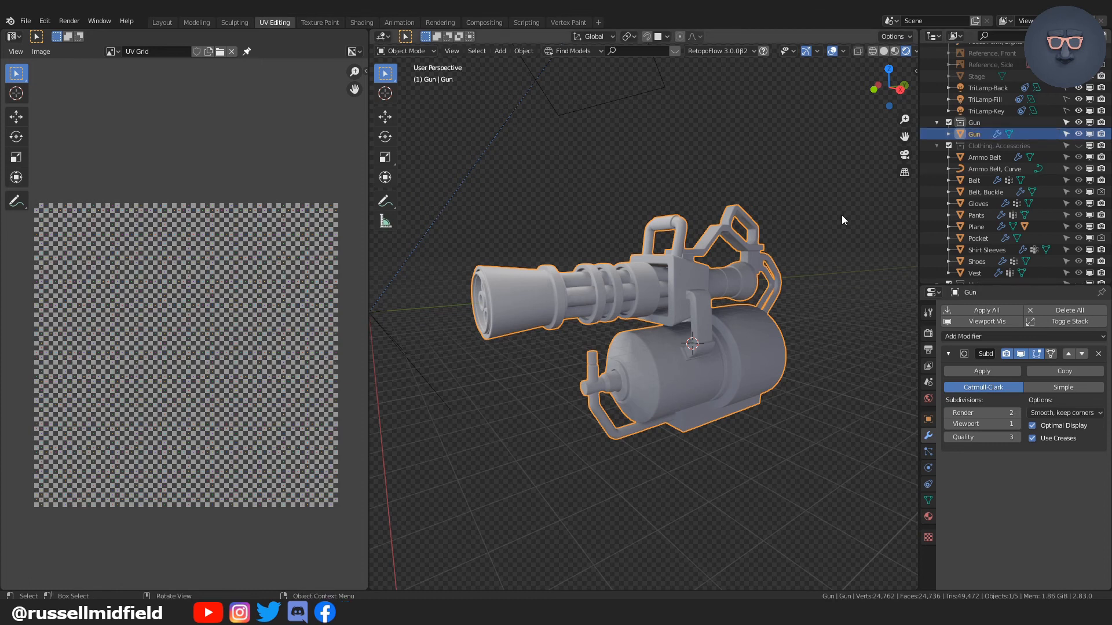
- Unwrap the gun's entire mesh with Smart UV Project, using an angle limit of 66 and an island margin of 0
key("ctrl+Tab")
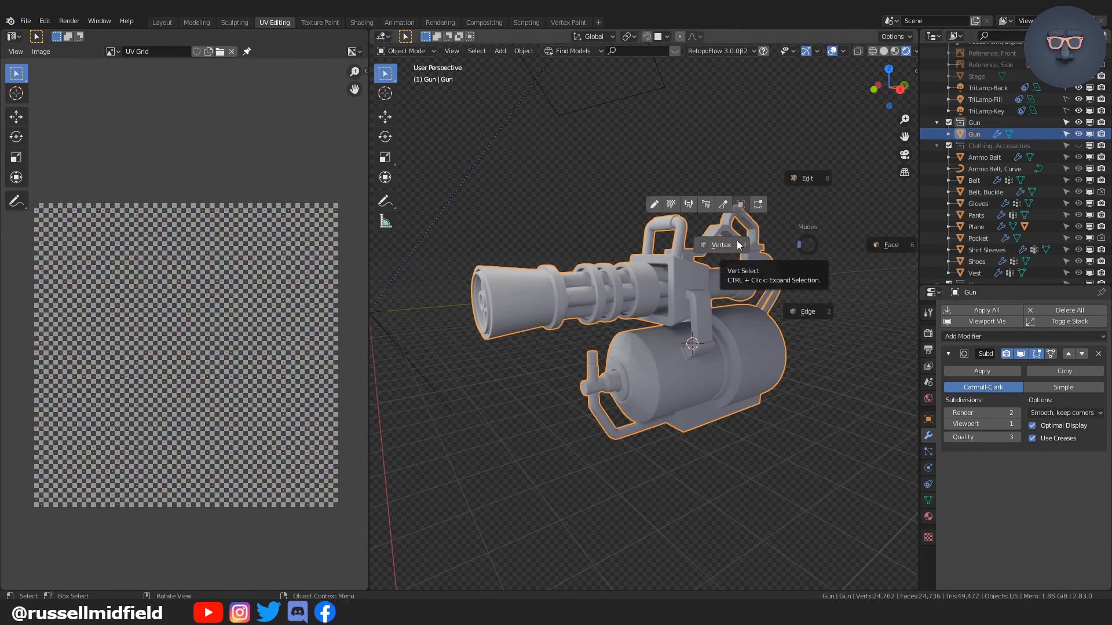
left_click(735, 241)
key("a")
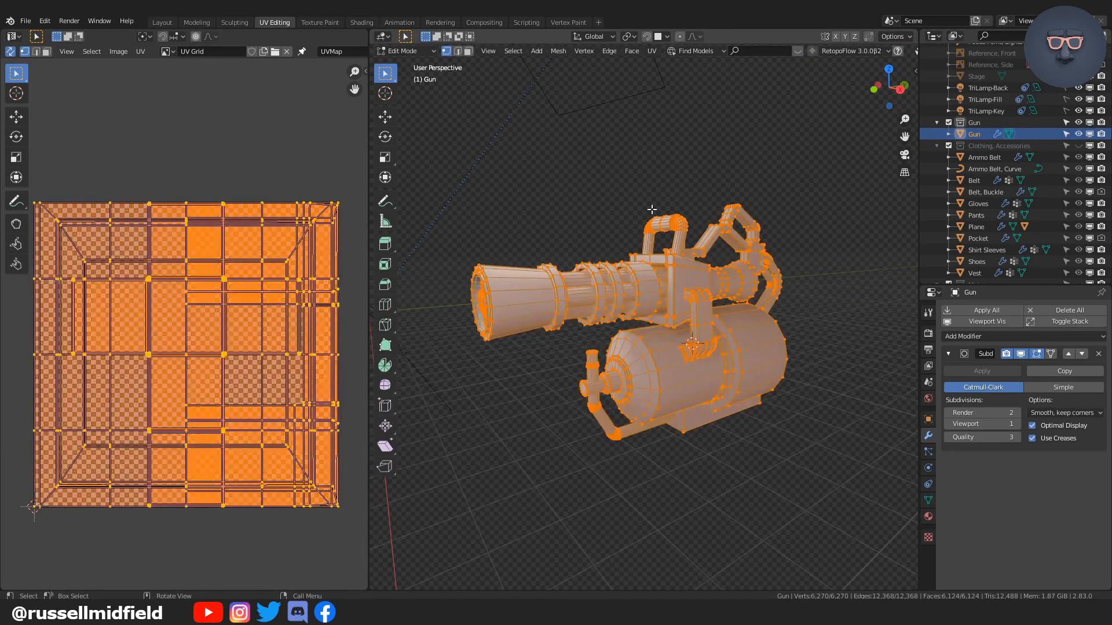
key("u")
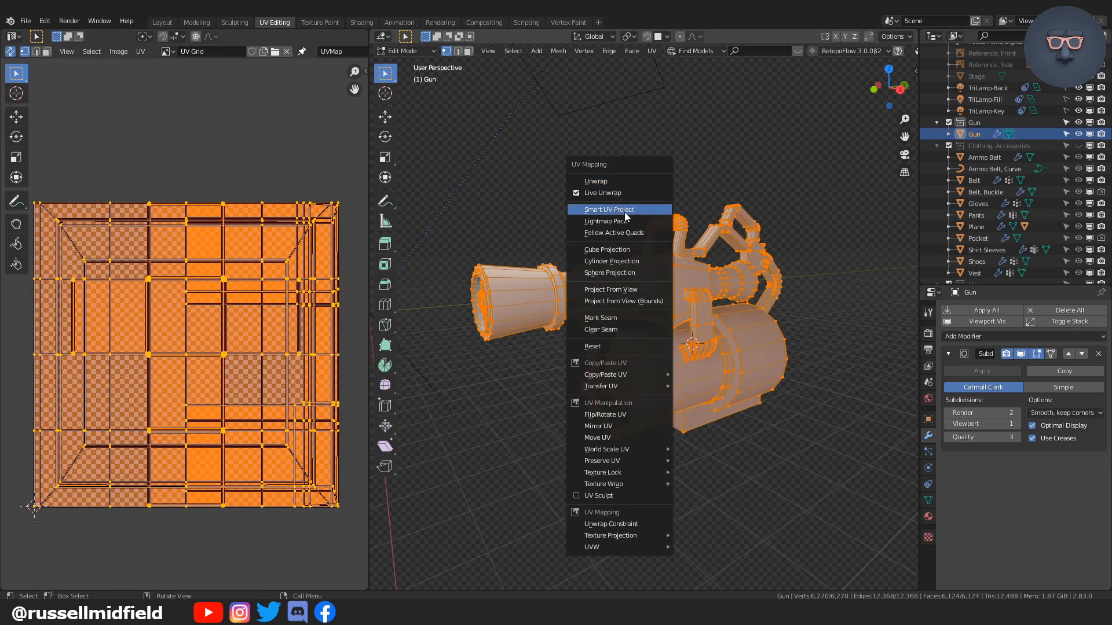
left_click(624, 211)
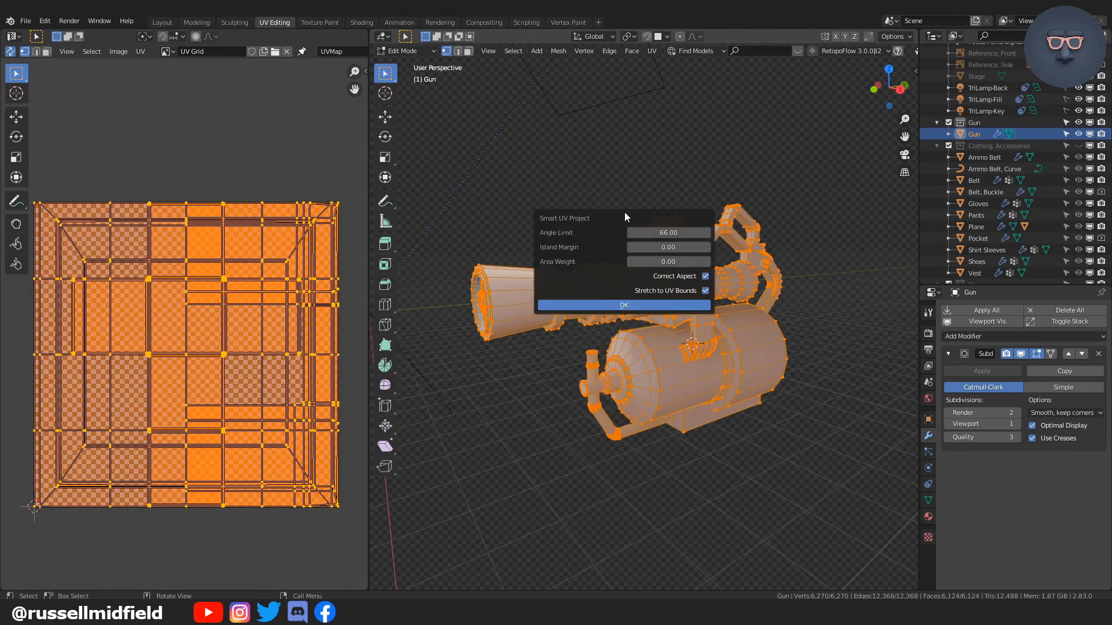
left_click(634, 305)
middle_click_drag(805, 337, 779, 337)
middle_click_drag(779, 337, 767, 337)
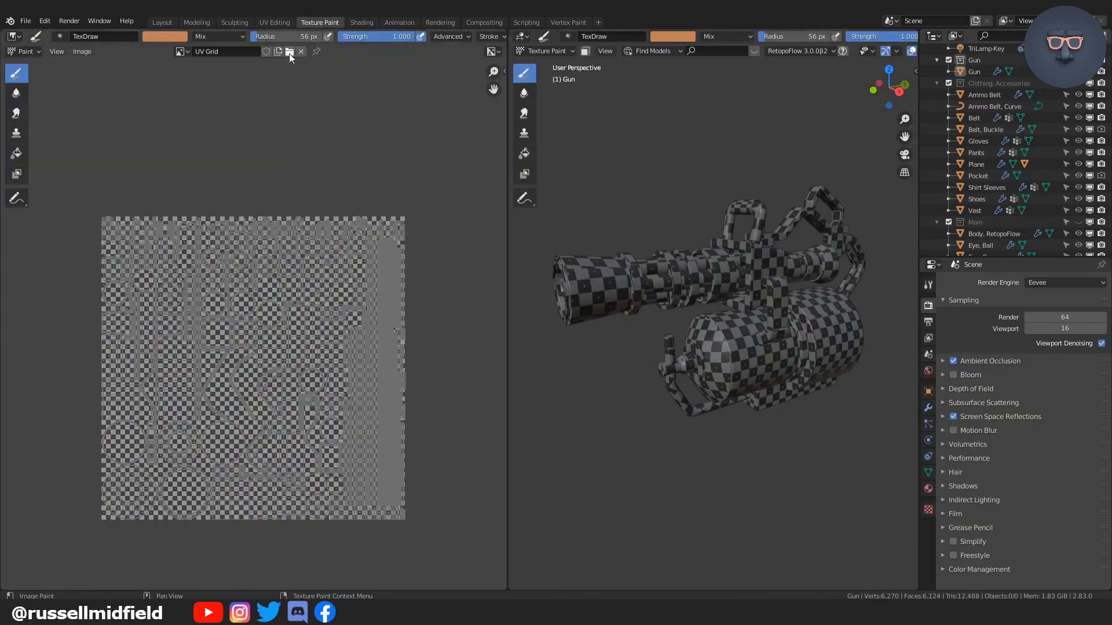
- Create a new blank black 2048 × 2048 px image named Gun for texture painting
left_click(277, 53)
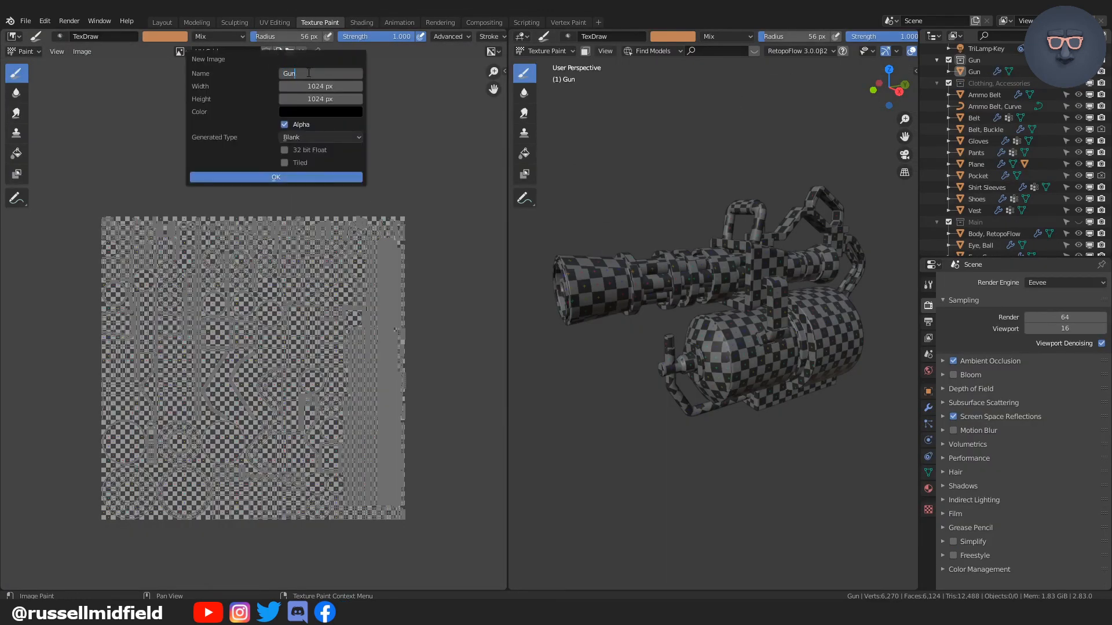
key("Return")
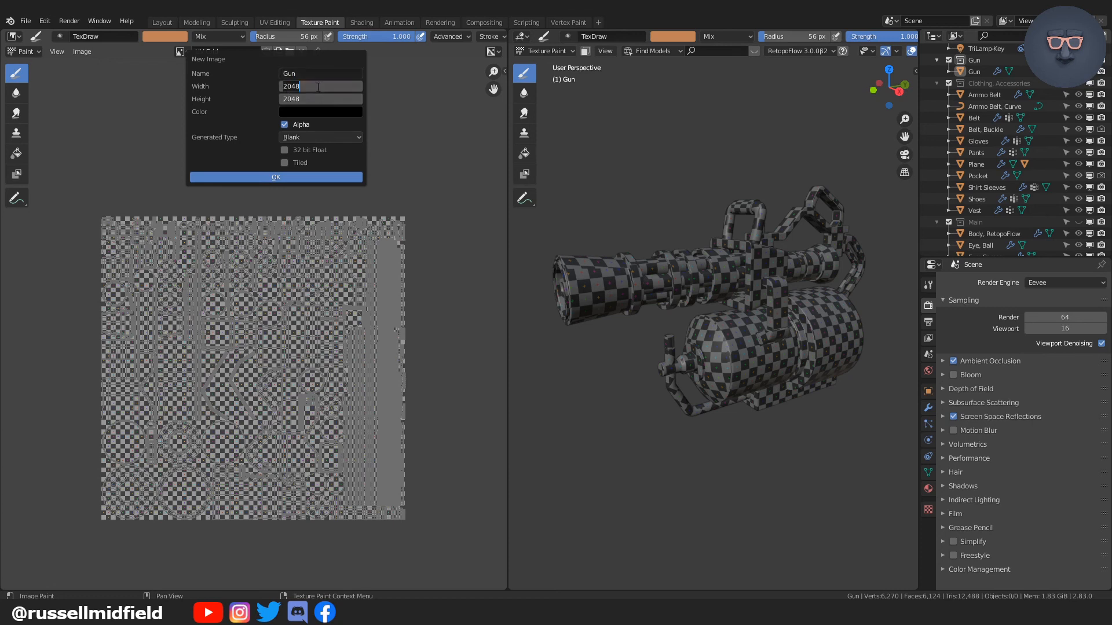
left_click(305, 177)
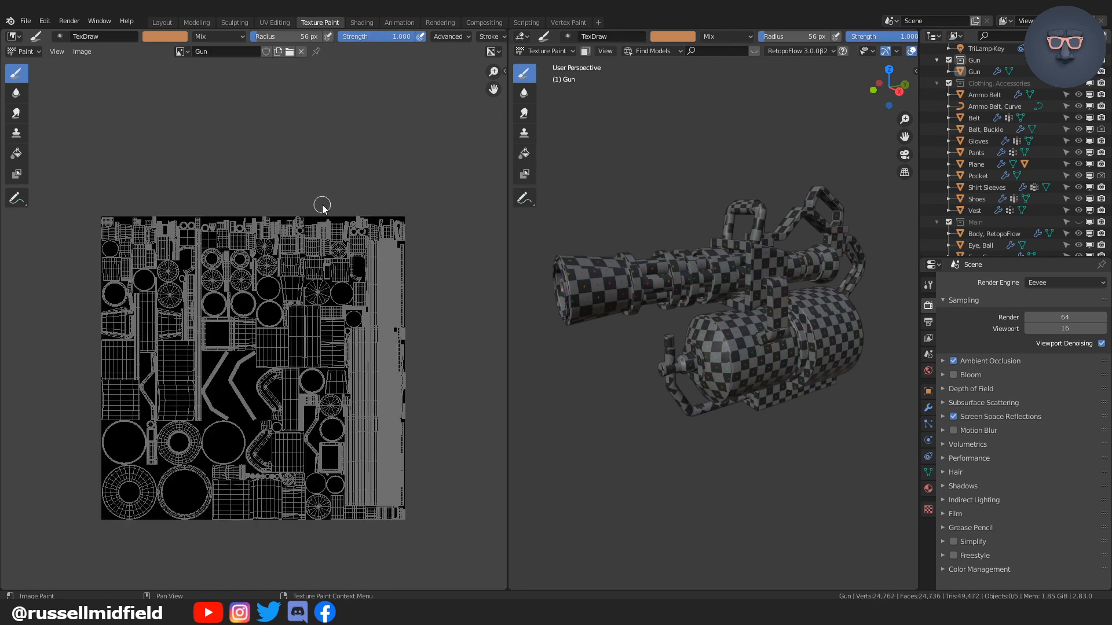
- Assign the Gun image to the image texture node feeding the Gun material's base color
left_click(361, 22)
left_click(403, 458)
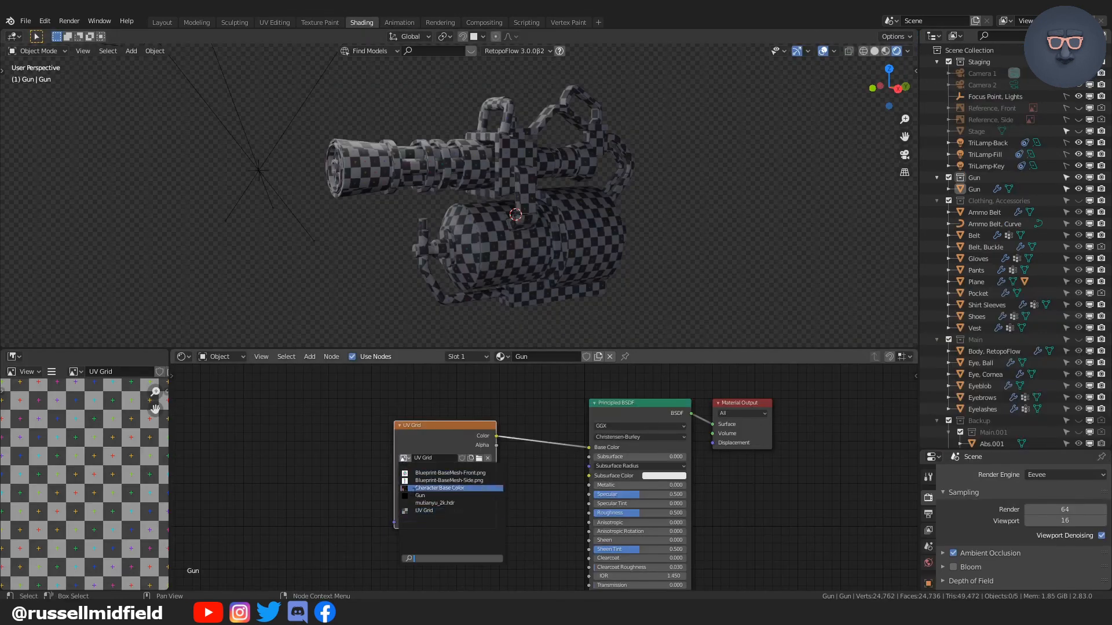
left_click(419, 495)
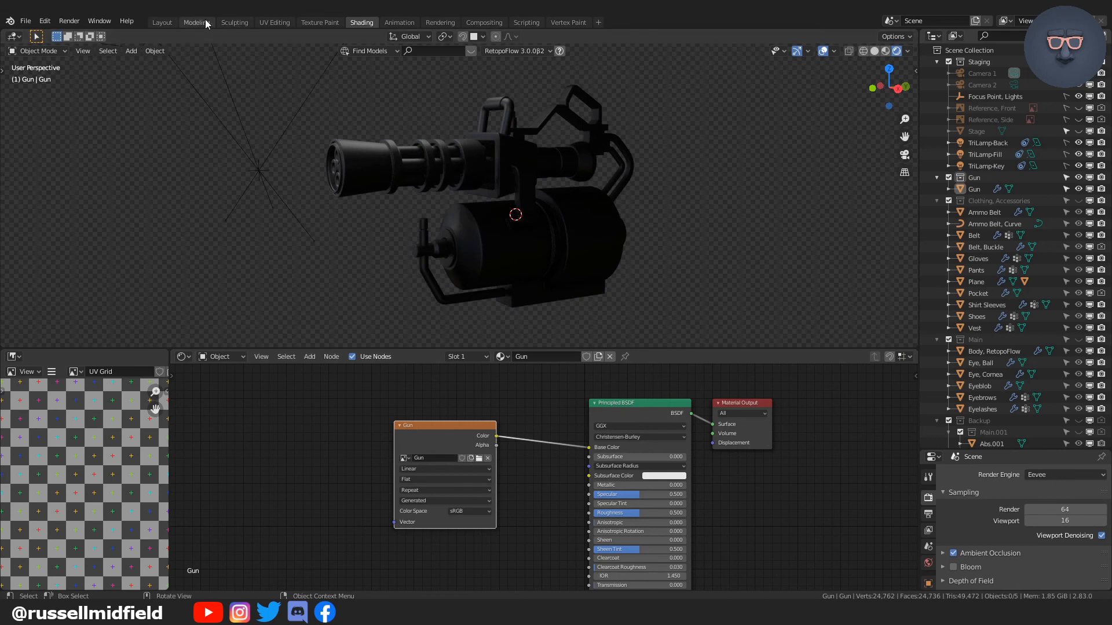
- Return to texture painting and tint the top handle's grip brown with a 36 px brush at 0.5 strength
left_click(313, 22)
scroll(408, 274, "up", 1)
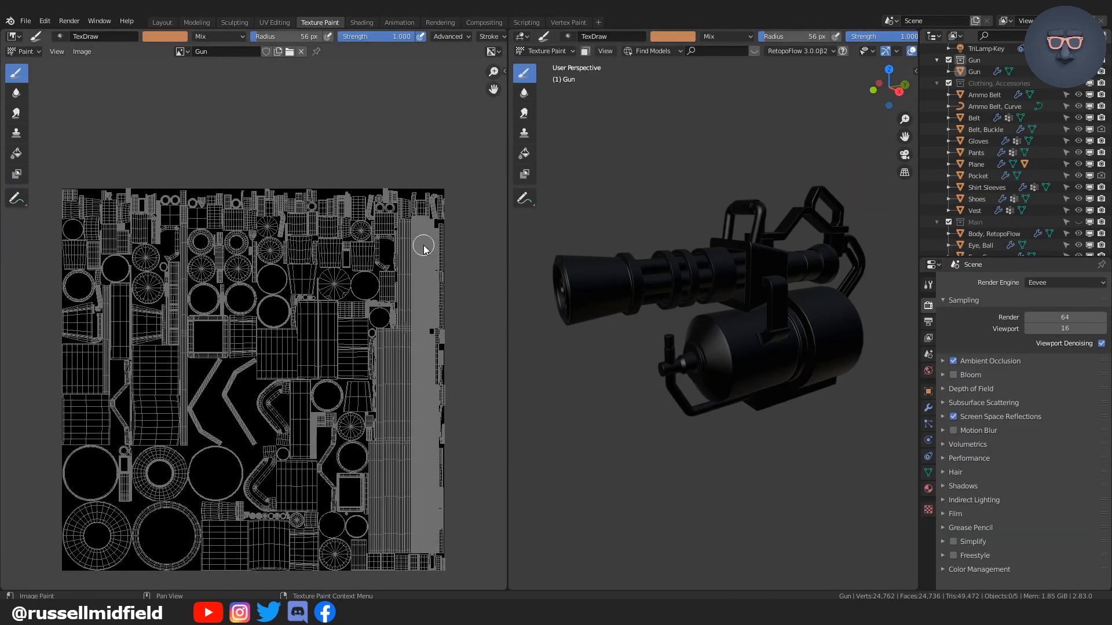
middle_click_drag(408, 274, 428, 181)
scroll(428, 182, "up", 1)
scroll(428, 182, "down", 1)
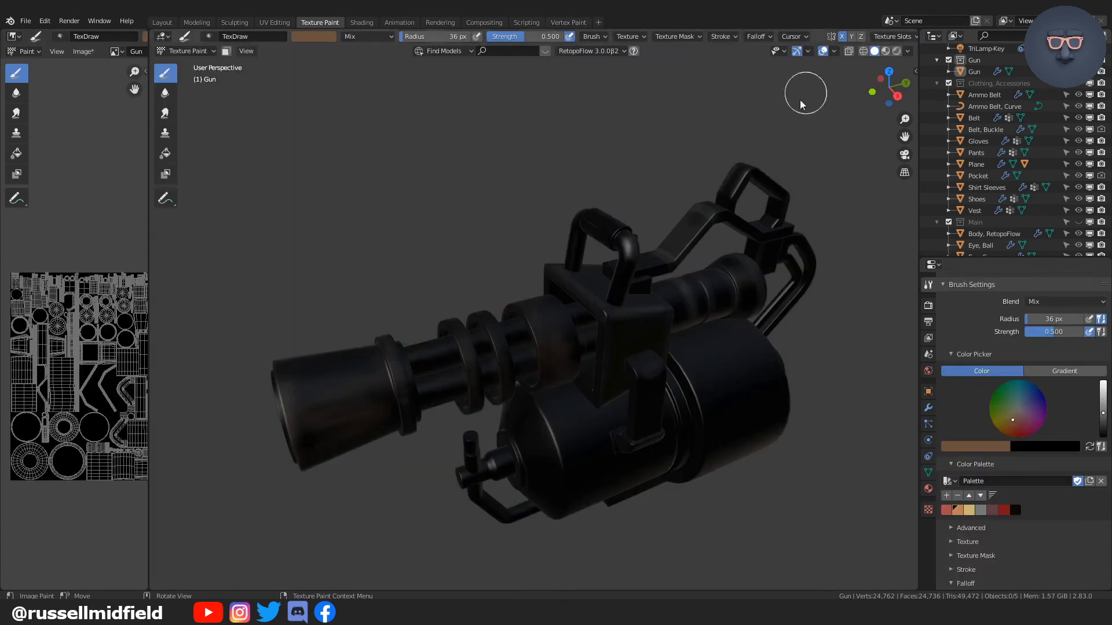
middle_click_drag(701, 261, 661, 247)
scroll(661, 246, "up", 5)
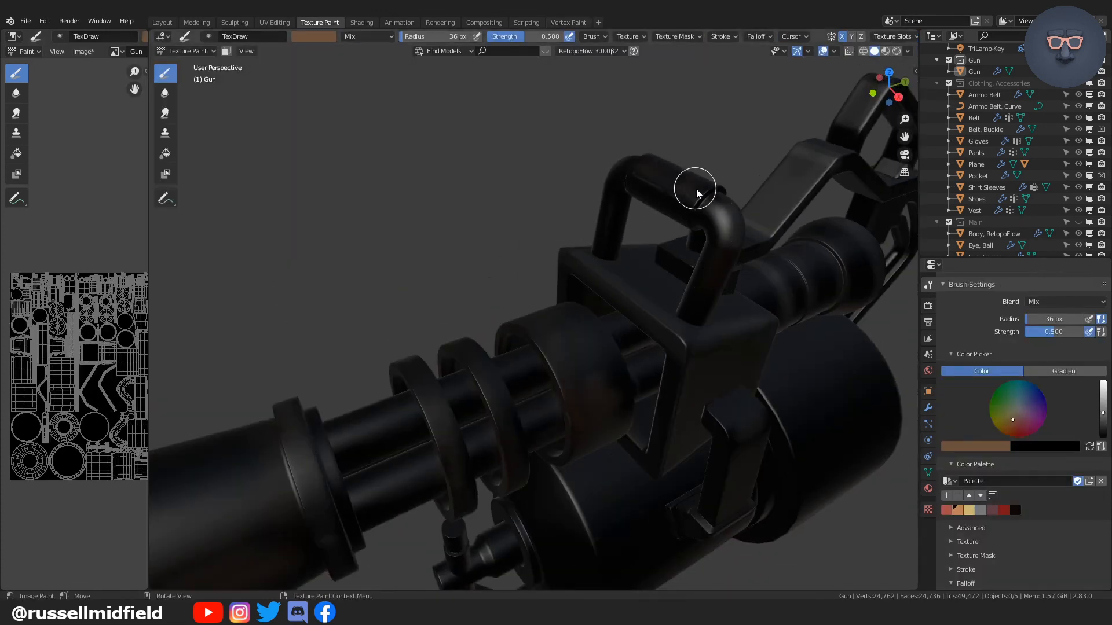
middle_click_drag(708, 337, 713, 300)
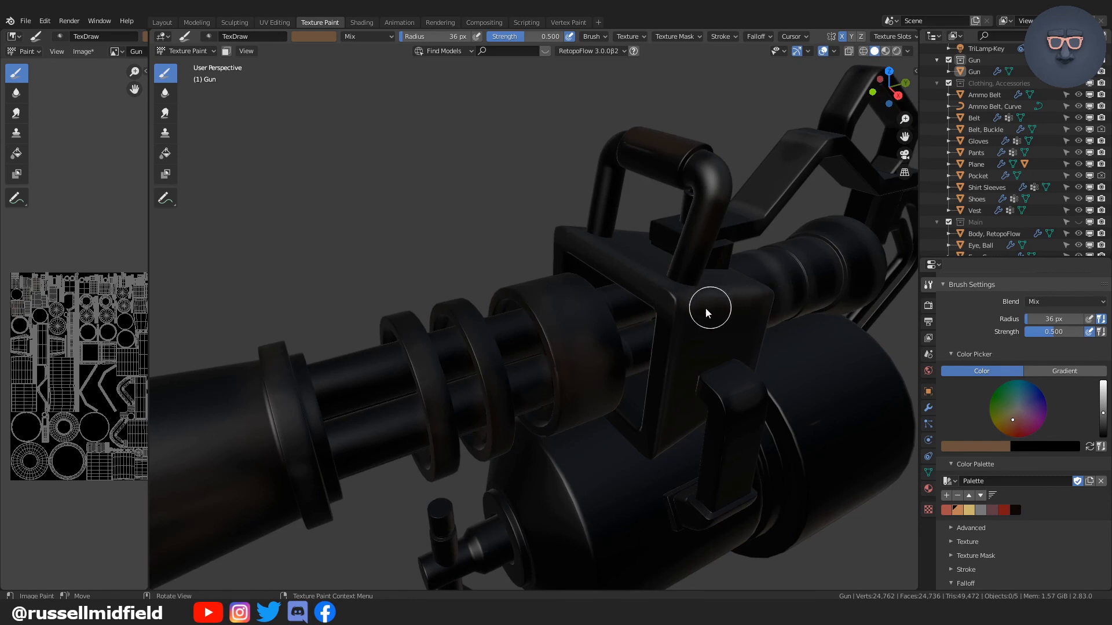
- Brush faint brown wear onto the housing frame, side bracket and rear support frame with the same 36 px brush
middle_click_drag(791, 363, 626, 299)
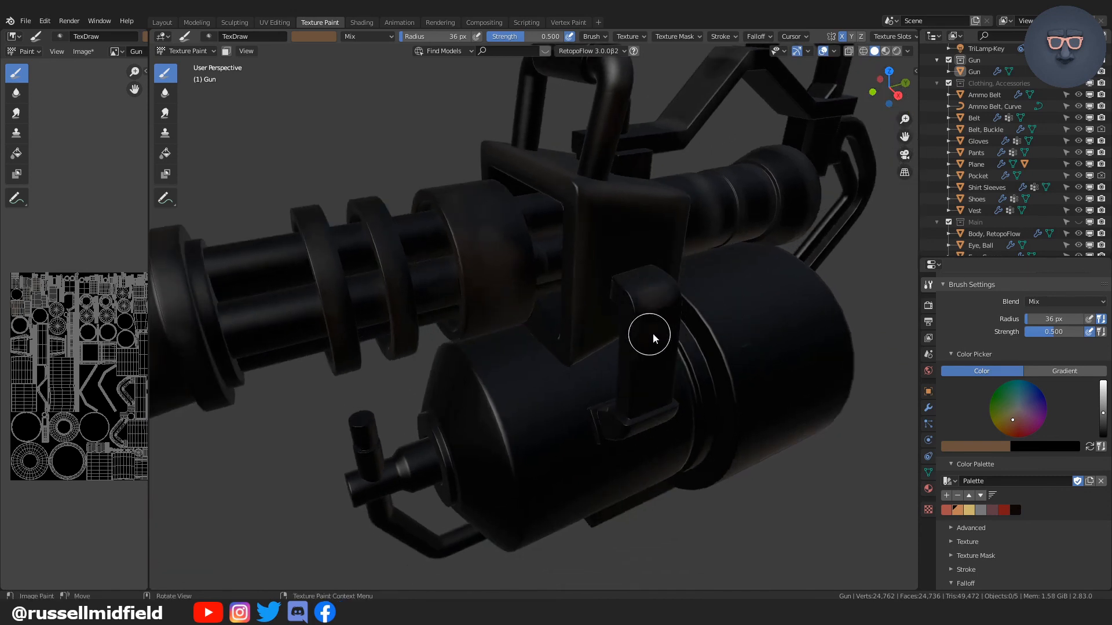
middle_click_drag(672, 402, 655, 386)
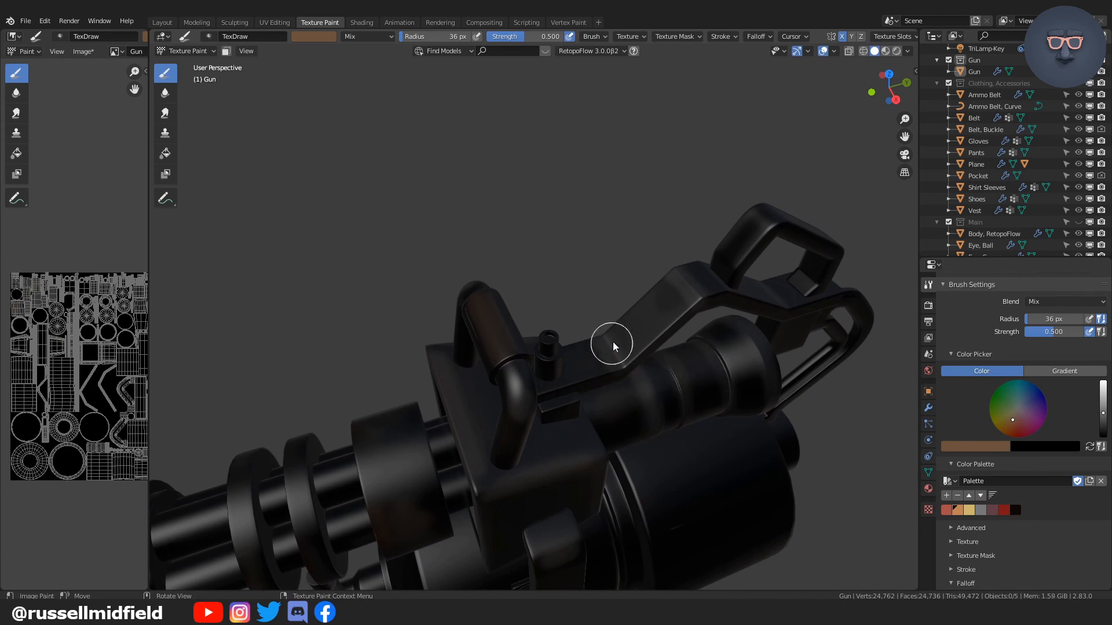
middle_click_drag(741, 306, 665, 297)
middle_click_drag(518, 243, 619, 314)
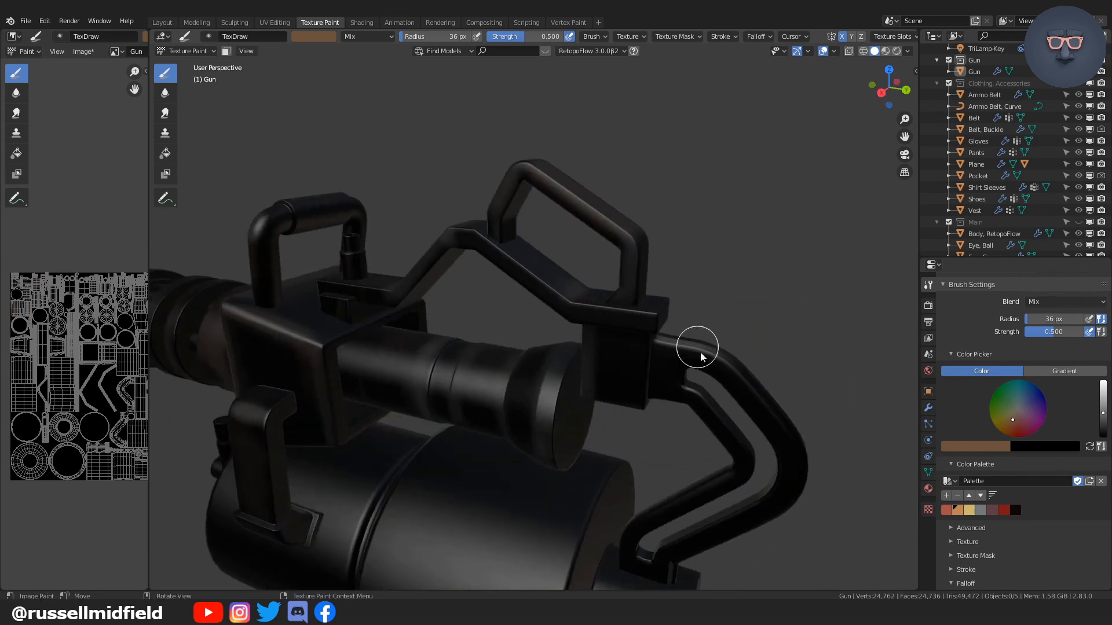
middle_click_drag(794, 472, 723, 383, "shift")
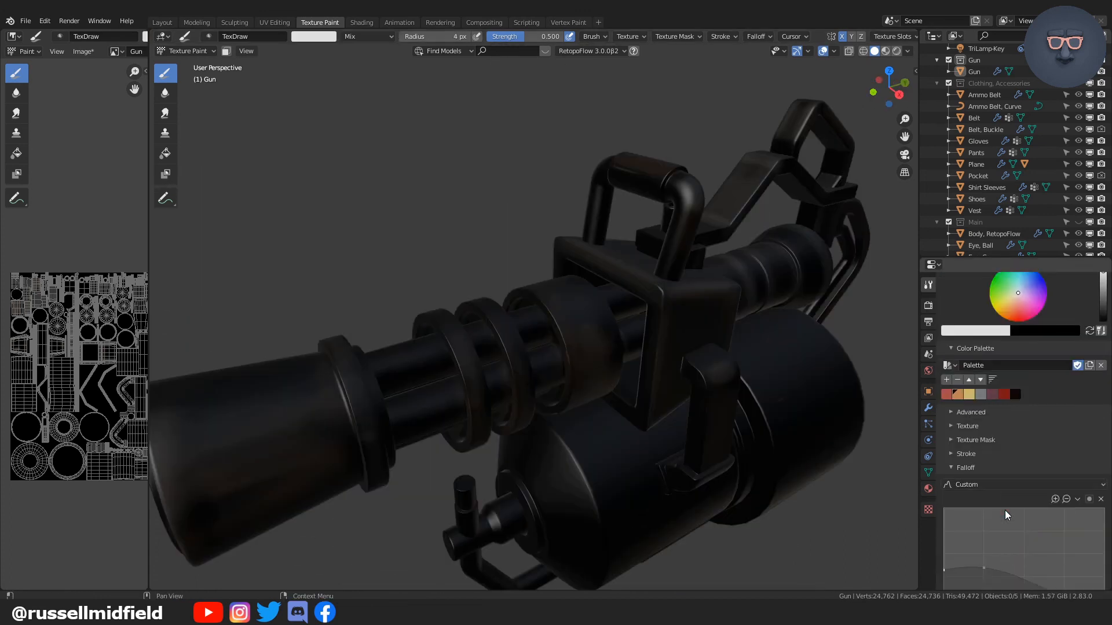
- Set the paint brush's falloff to Sharp and turn off X mirror symmetry
scroll(971, 459, "down", 3)
left_click(973, 438)
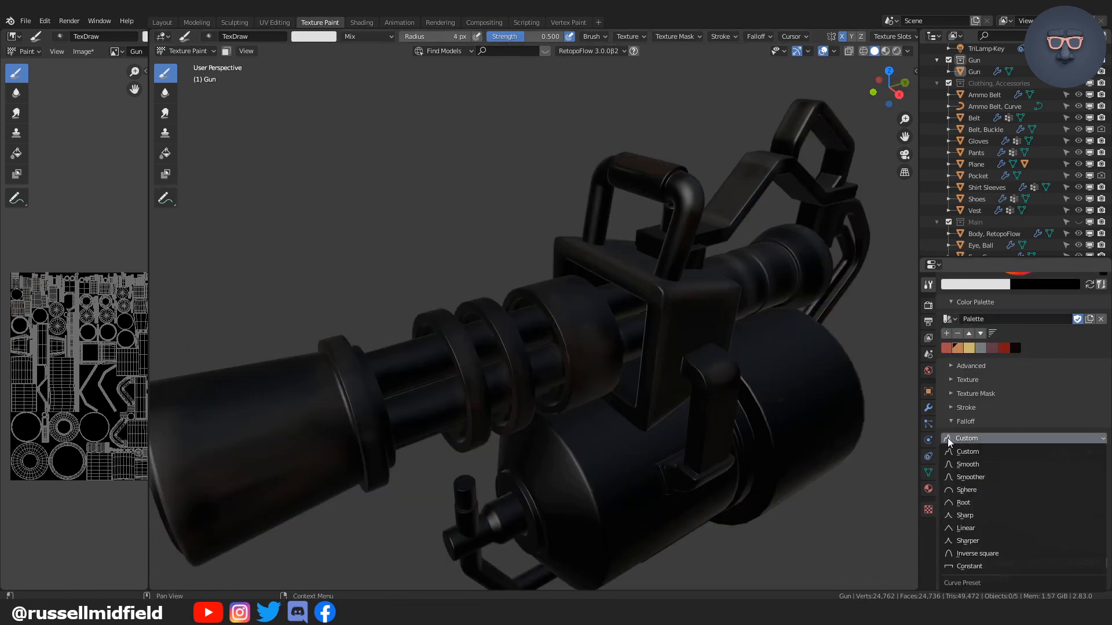
left_click(978, 504)
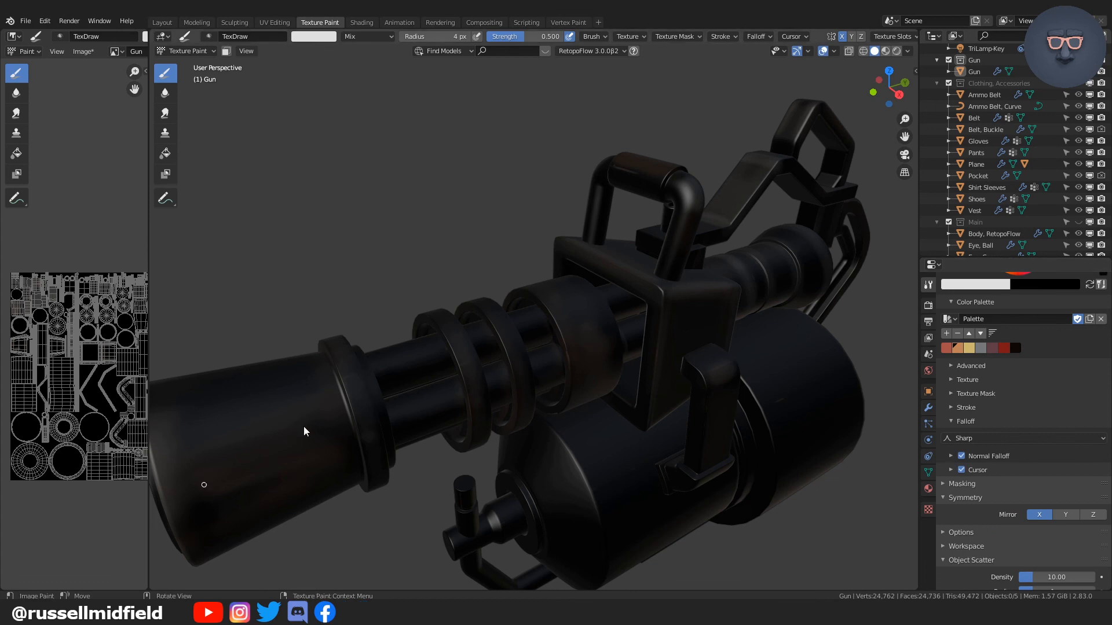
middle_click_drag(308, 427, 362, 359, "shift")
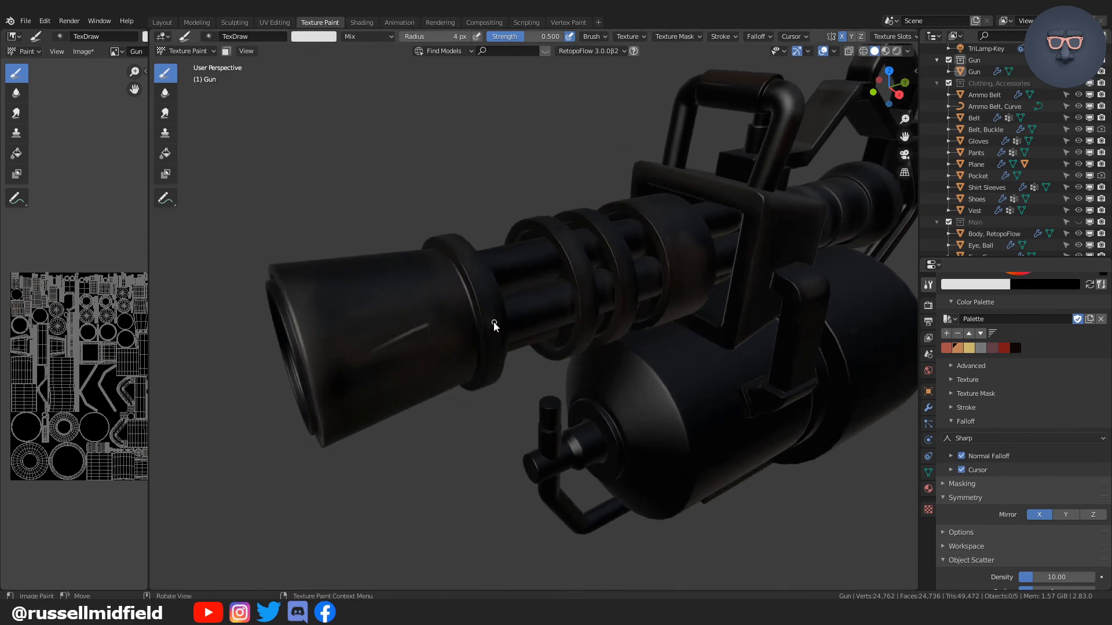
scroll(983, 325, "down", 4)
left_click(1039, 418)
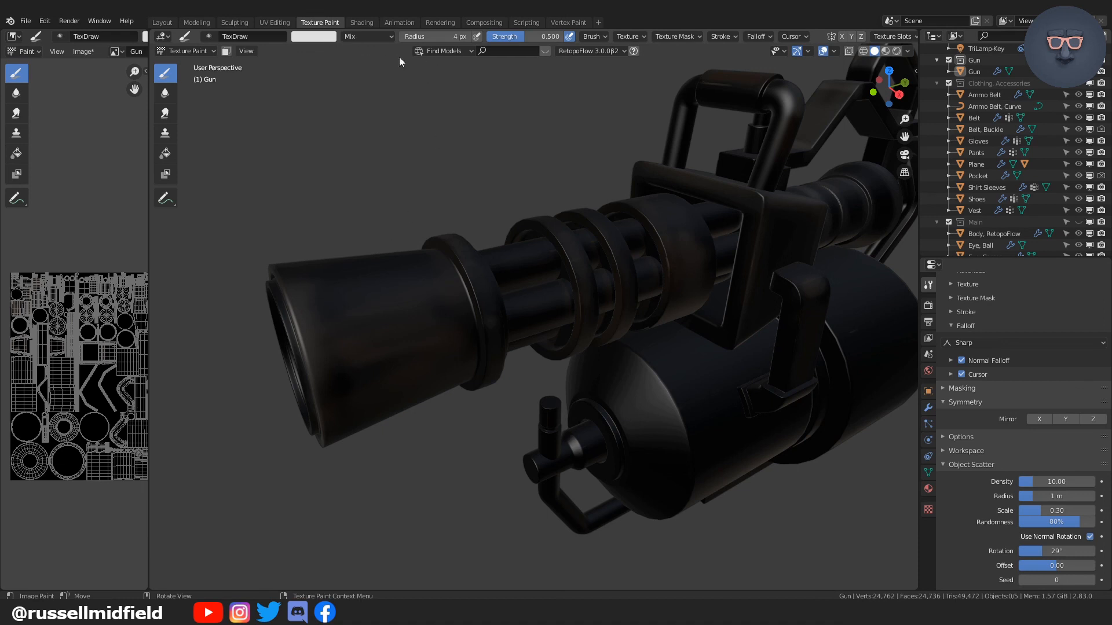
- Darken the brush color to mid grey and paint thin wear marks on the muzzle and barrel rings with the 4 px brush
left_click(313, 36)
left_click_drag(387, 55, 391, 110)
middle_click_drag(520, 366, 474, 321)
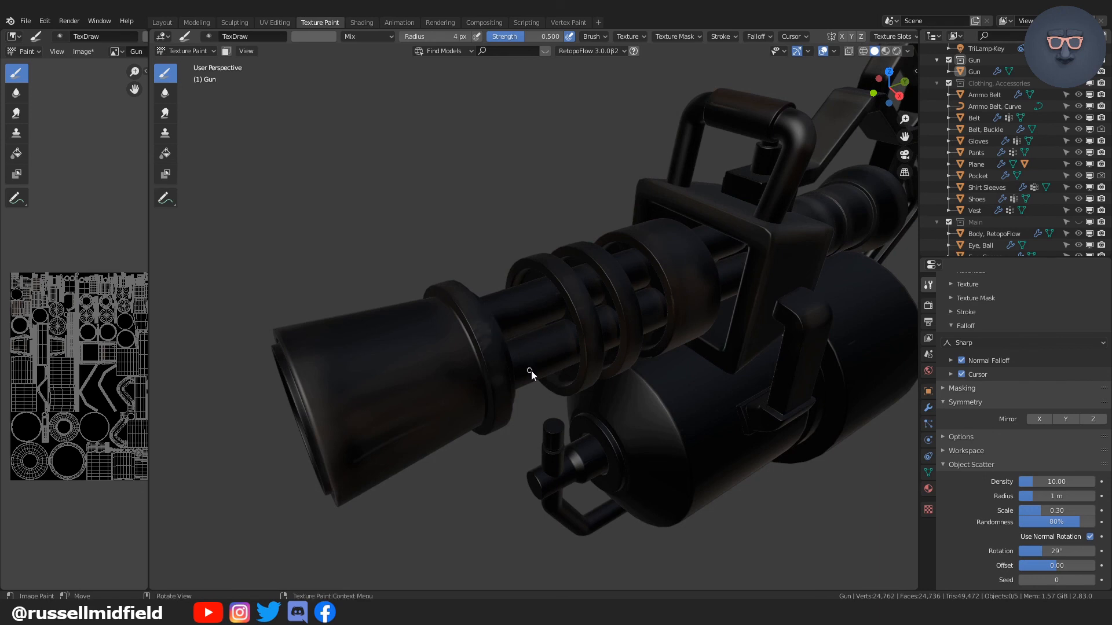
middle_click_drag(530, 370, 554, 343)
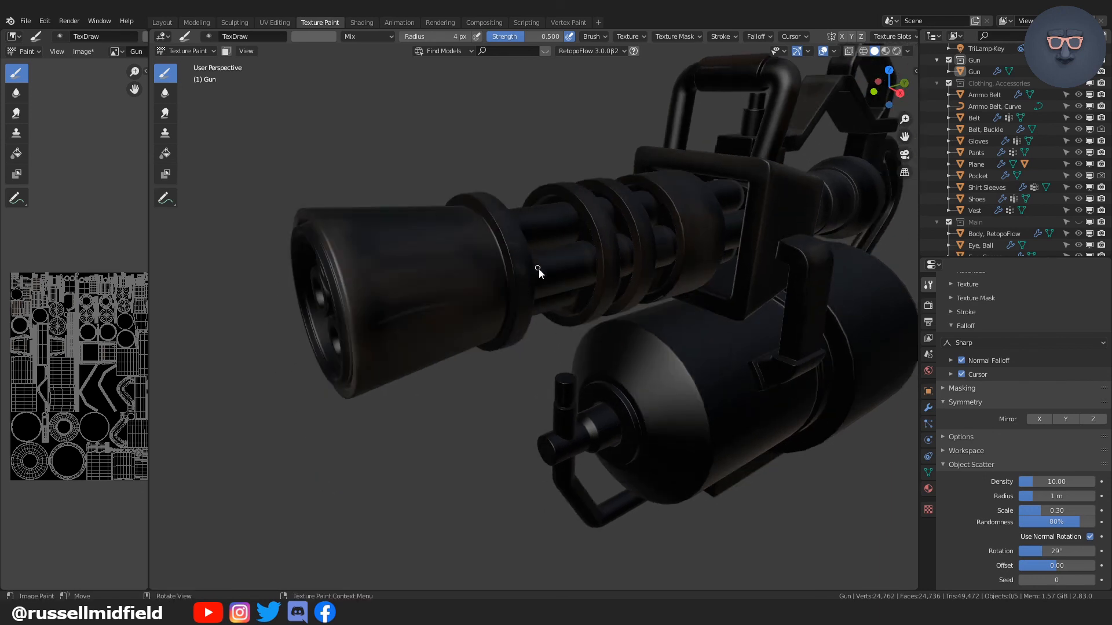
middle_click_drag(538, 270, 500, 341)
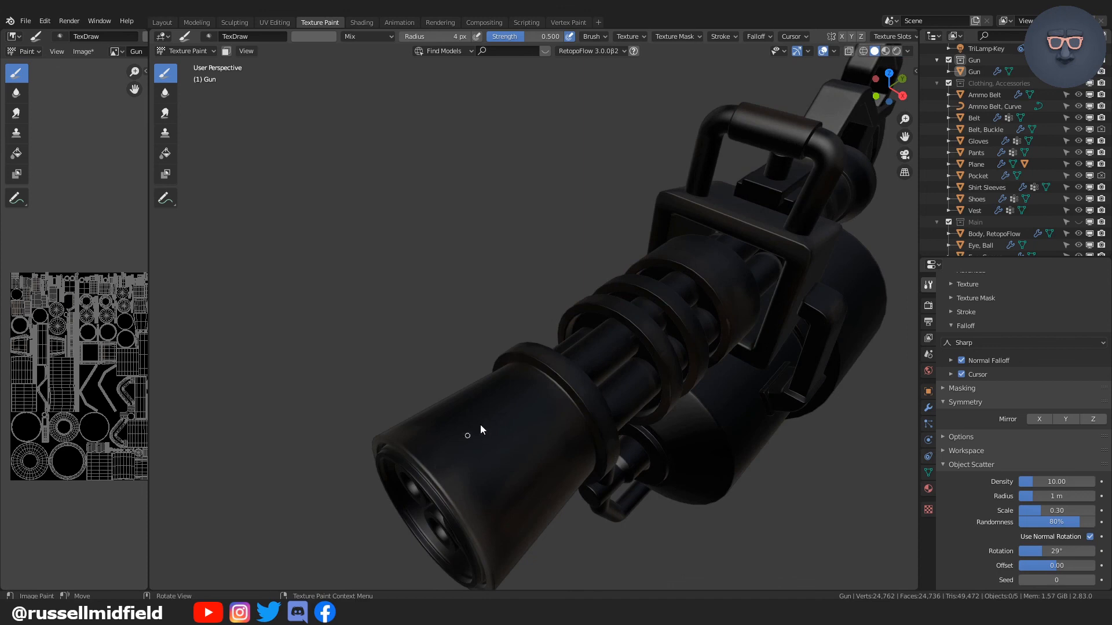
middle_click_drag(480, 430, 710, 372)
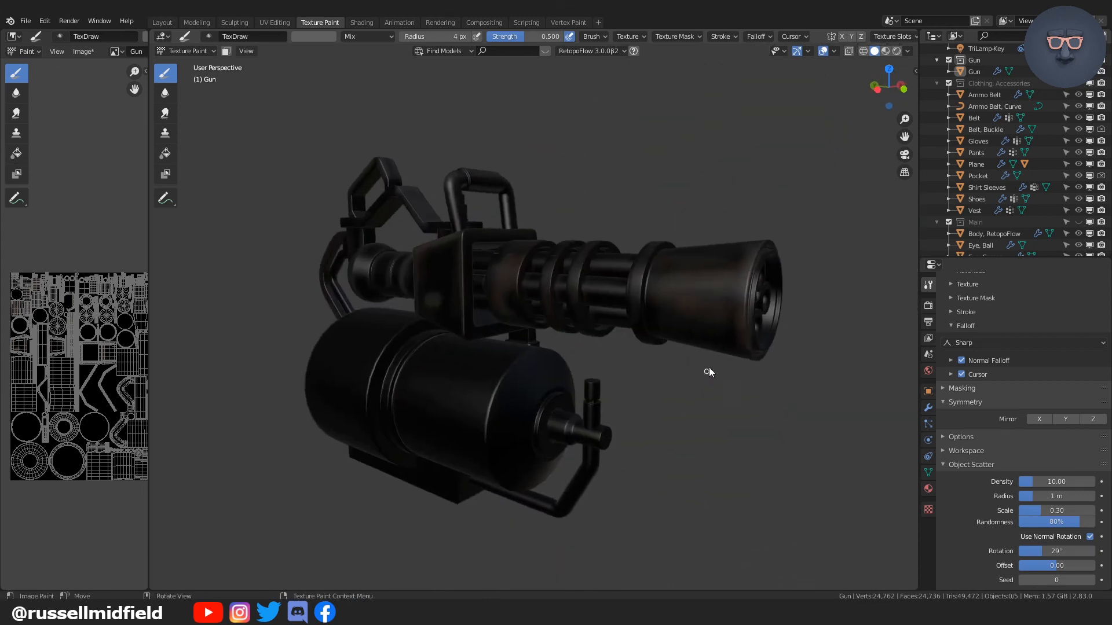
middle_click_drag(734, 286, 493, 356)
scroll(544, 250, "up", 5)
middle_click_drag(544, 250, 537, 293, "shift")
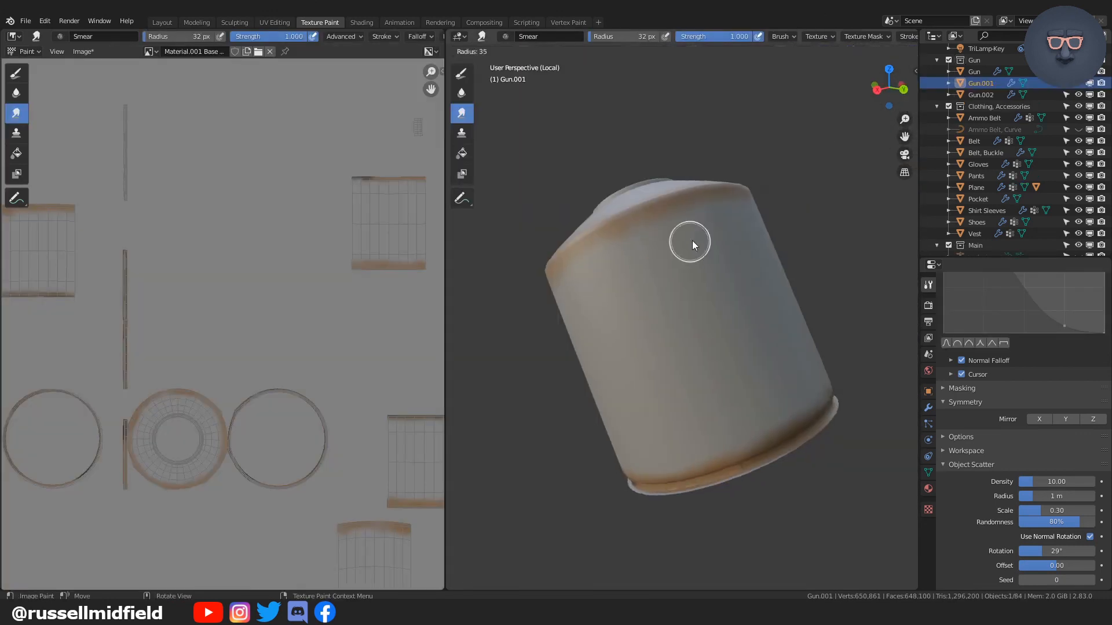
- Smear the brown rust from the canister's upper edge down its side and set the Smear brush's falloff to Sharp
left_click_drag(692, 240, 648, 318)
mouse_move(649, 317)
middle_mouse_down()
mouse_move(734, 372)
mouse_move(707, 213)
mouse_move(660, 401)
mouse_move(753, 435)
mouse_move(707, 454)
mouse_move(685, 400)
mouse_move(653, 154)
middle_mouse_up()
key("f")
left_click(1000, 326)
left_click(1000, 427)
- Switch to the Draw brush, choose a very dark brown color and set its falloff to Sharper
left_click(462, 73)
left_click(610, 37)
left_click_drag(689, 82, 689, 120)
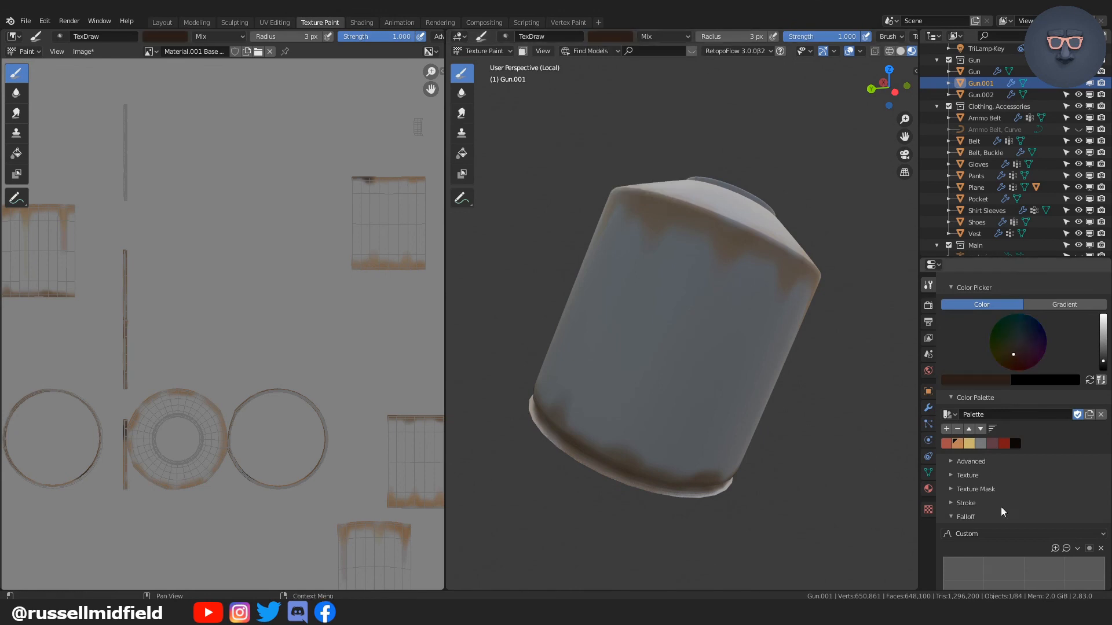
scroll(1001, 511, "down", 6)
left_click(1002, 369)
left_click(1002, 470)
middle_click_drag(753, 324, 729, 312)
- Paint thin dark brown scratches lengthwise down the canister's cylindrical side with a small brush
key("f")
left_click(727, 249)
left_click_drag(727, 240, 718, 357)
left_click_drag(695, 322, 648, 417)
mouse_move(697, 318)
middle_mouse_down()
mouse_move(722, 388)
mouse_move(694, 347)
middle_mouse_up()
left_click_drag(695, 317, 725, 414)
middle_click_drag(657, 295, 717, 272)
left_click_drag(731, 241, 729, 378)
- Pick the grey palette color and paint a ring of grime around the raised neck on the canister's conical end
mouse_move(729, 378)
middle_mouse_down()
mouse_move(809, 312)
mouse_move(695, 405)
middle_mouse_up()
key("f")
left_click(707, 347)
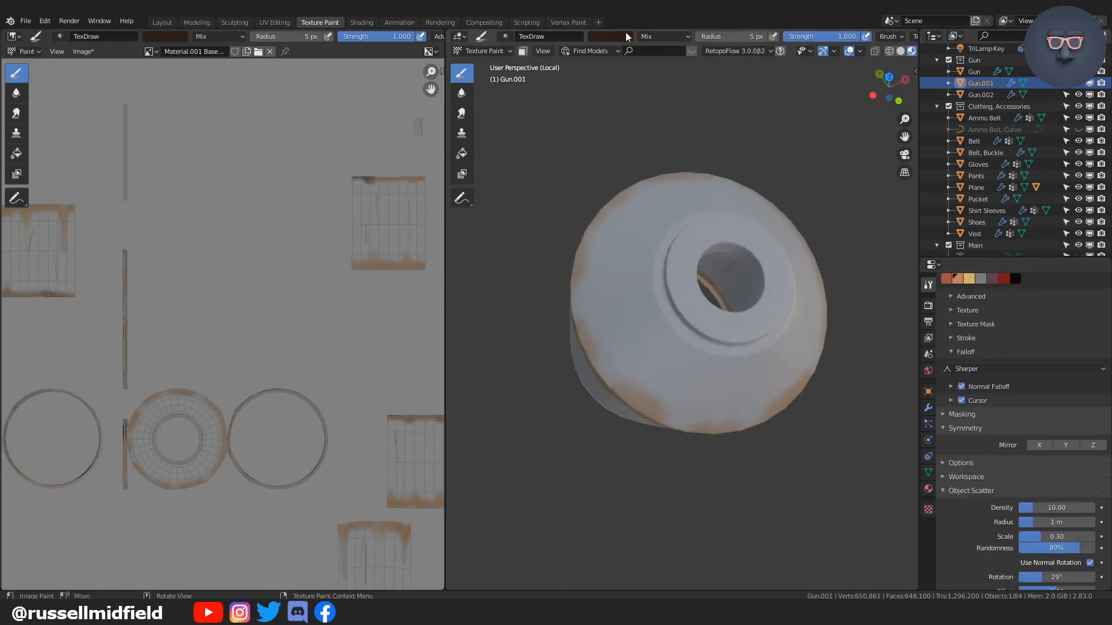
scroll(1041, 445, "up", 3)
left_click(978, 434)
left_click(979, 446)
key("f")
left_click(666, 278)
left_click_drag(660, 264, 684, 220)
mouse_move(753, 336)
middle_mouse_down()
mouse_move(720, 343)
mouse_move(667, 328)
middle_mouse_up()
left_click_drag(667, 328, 738, 249)
middle_click_drag(738, 249, 730, 301)
left_click_drag(703, 243, 759, 307)
- Smear the grey ring around the canister's neck outward with a 41 px Smear brush
left_click(461, 113)
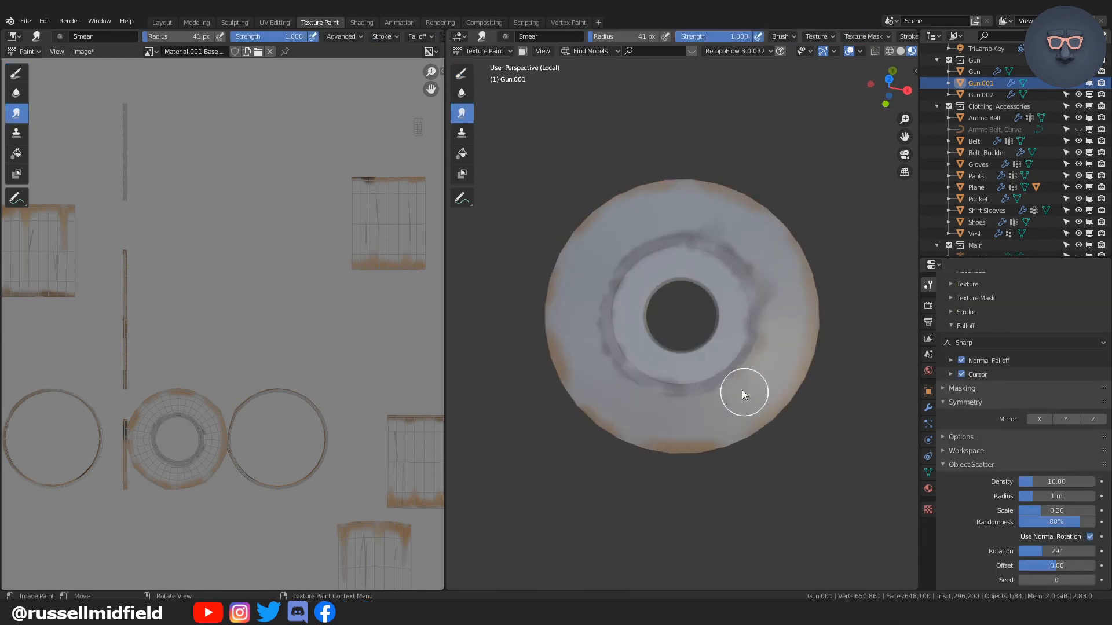
middle_click_drag(619, 352, 662, 273)
scroll(662, 273, "down", 3)
- Blend the rust patches and the grey neck grime on the canister with a 54 px Soften brush
left_click(462, 93)
scroll(756, 259, "up", 4)
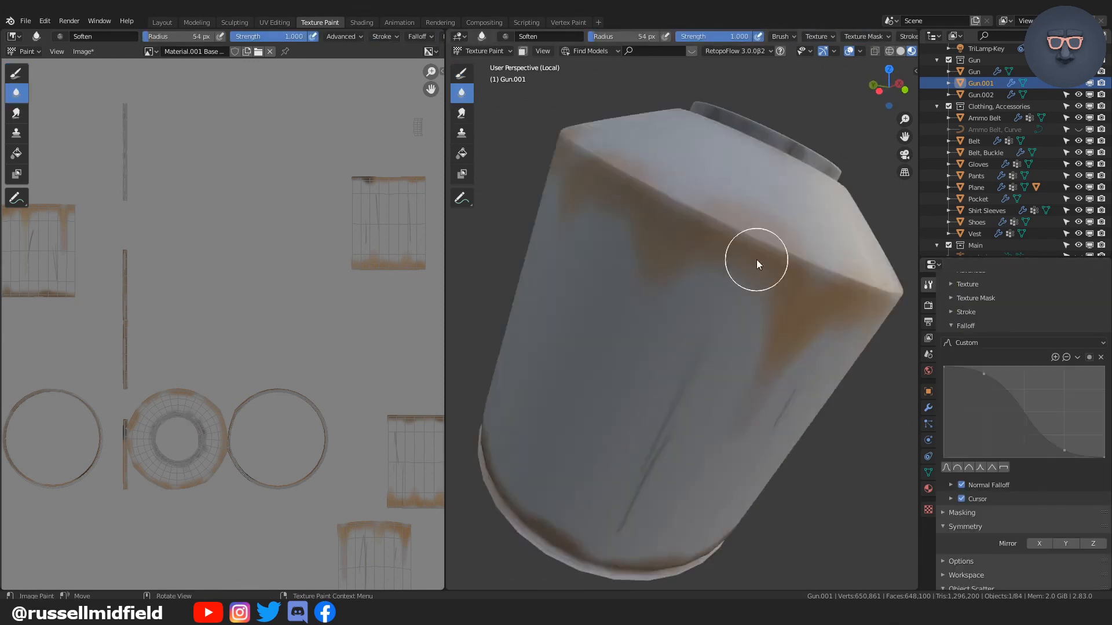
mouse_move(756, 259)
middle_mouse_down()
mouse_move(671, 204)
mouse_move(601, 194)
mouse_move(704, 457)
mouse_move(682, 275)
mouse_move(748, 210)
mouse_move(730, 151)
mouse_move(700, 324)
middle_mouse_up()
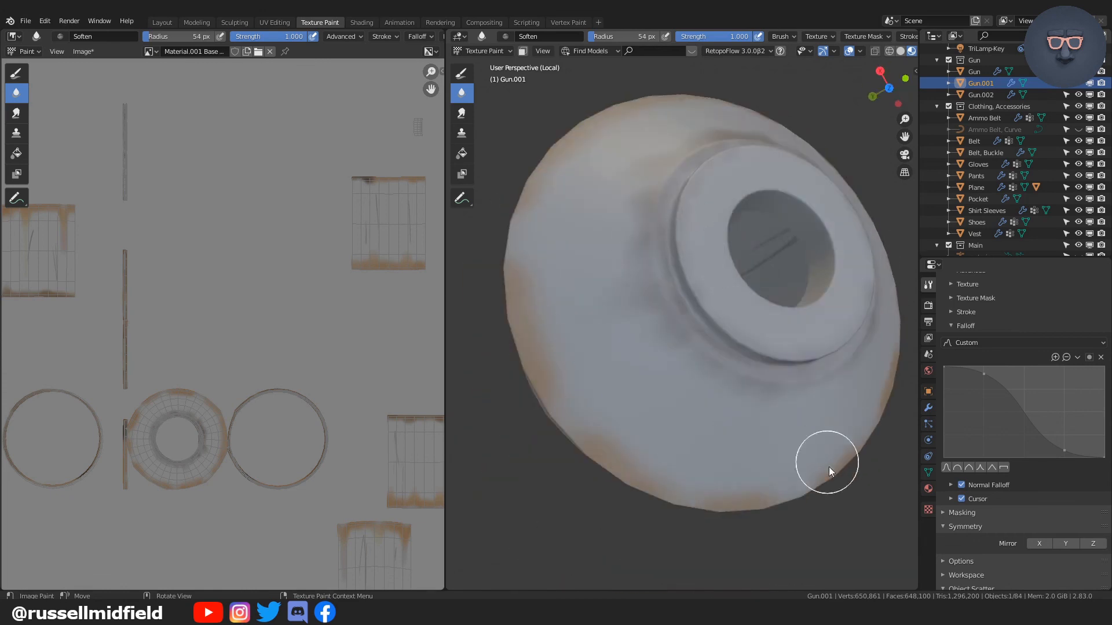
middle_click_drag(829, 468, 876, 313)
mouse_move(756, 196)
middle_mouse_down()
mouse_move(745, 151)
mouse_move(665, 218)
mouse_move(693, 204)
mouse_move(553, 263)
mouse_move(658, 179)
mouse_move(685, 360)
mouse_move(675, 301)
middle_mouse_up()
- Exit local view to show the canister with the full gun and character, and resize the Soften brush
key("KP_Divide")
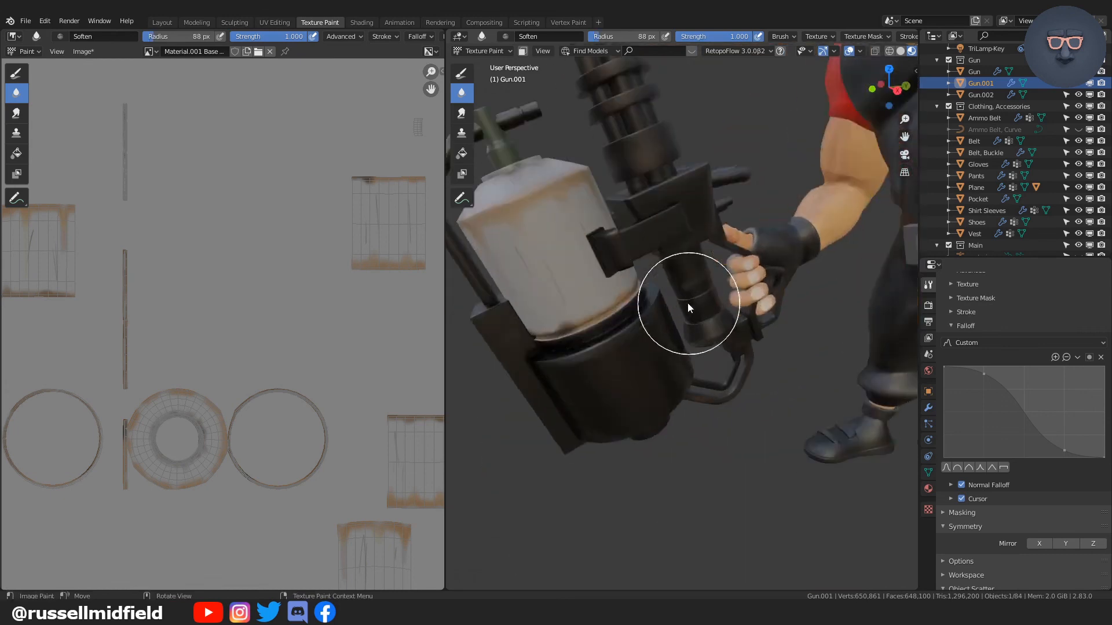
key("f")
left_click(586, 262)
mouse_move(741, 296)
middle_mouse_down()
mouse_move(666, 209)
mouse_move(784, 261)
mouse_move(675, 194)
middle_mouse_up()
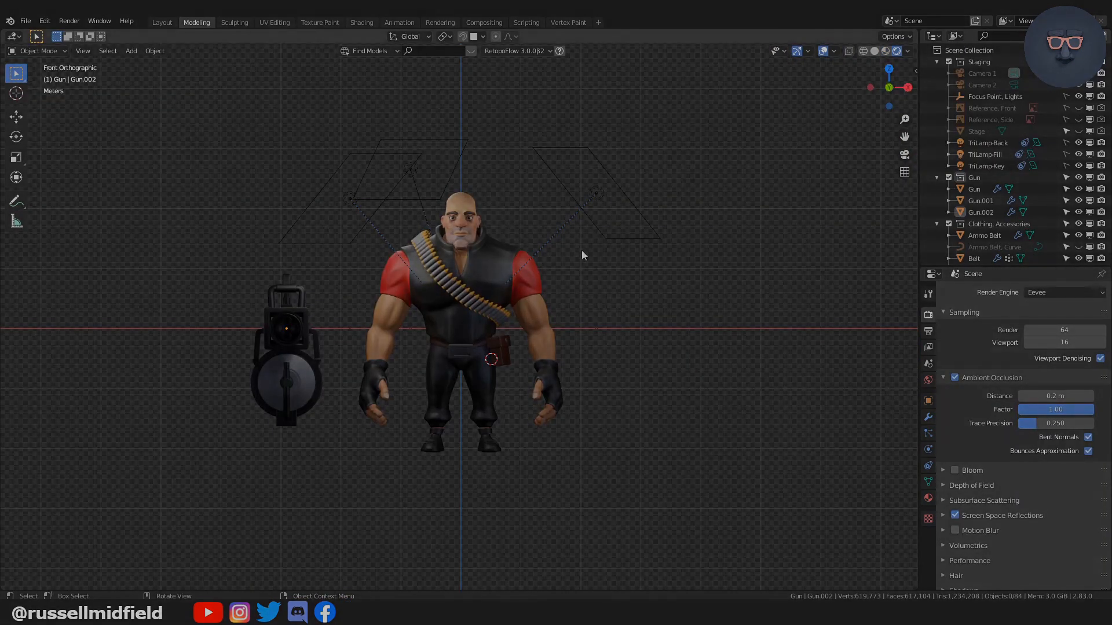